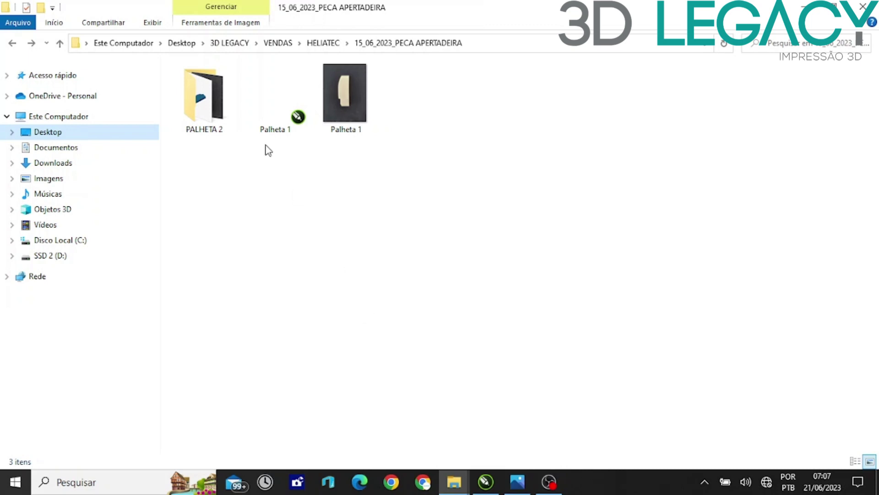
Open the Palheta 1 CorelDRAW drawing from the 15_06_2023_PECA APERTADEIRA folder.
{"action": "left_click", "coordinate": [259, 101]}
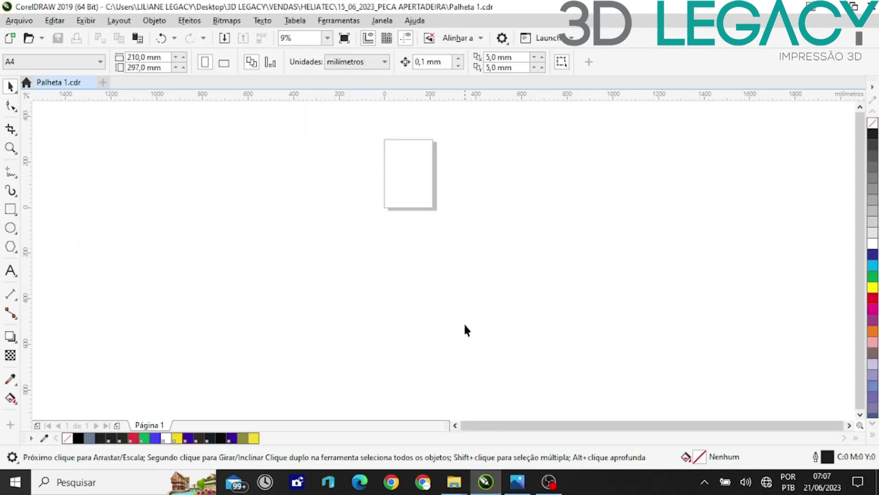
{"action": "scroll", "coordinate": [409, 221], "scroll_direction": "down", "scroll_amount": 4}
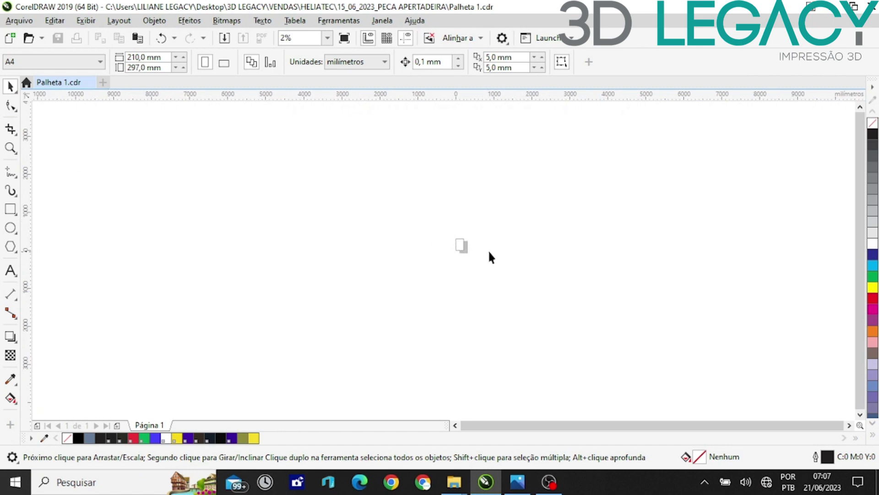
{"action": "scroll", "coordinate": [418, 228], "scroll_direction": "up", "scroll_amount": 4}
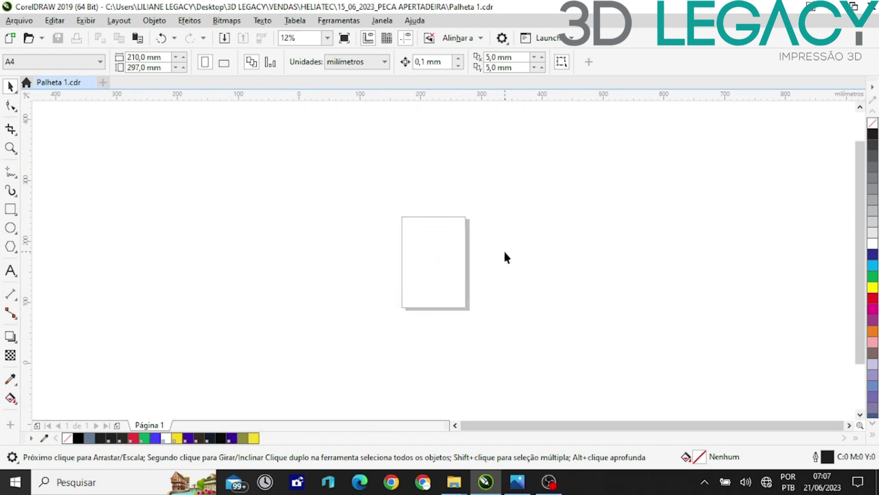
{"action": "scroll", "coordinate": [506, 257], "scroll_direction": "up", "scroll_amount": 2}
Bring the Palheta 1 photo from the 15_06_2023_PECA APERTADEIRA folder into the open CorelDRAW page.
{"action": "mouse_move", "coordinate": [454, 482]}
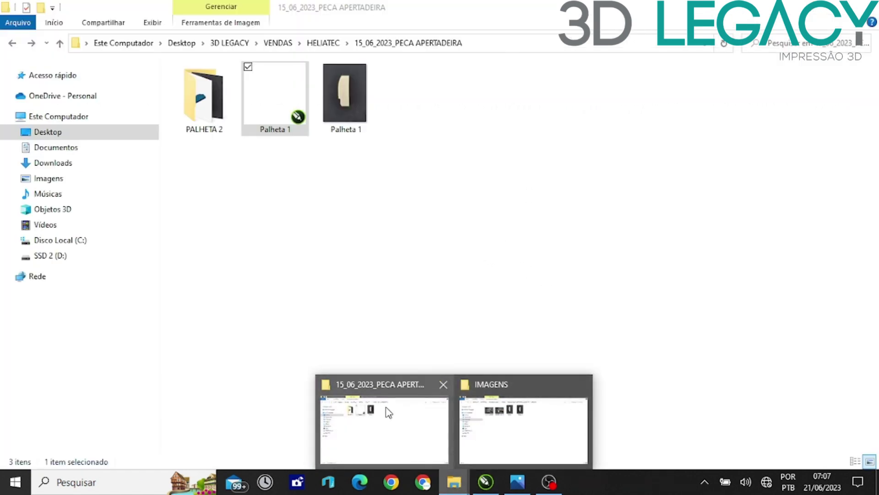
{"action": "left_click", "coordinate": [389, 413]}
{"action": "left_click", "coordinate": [345, 99]}
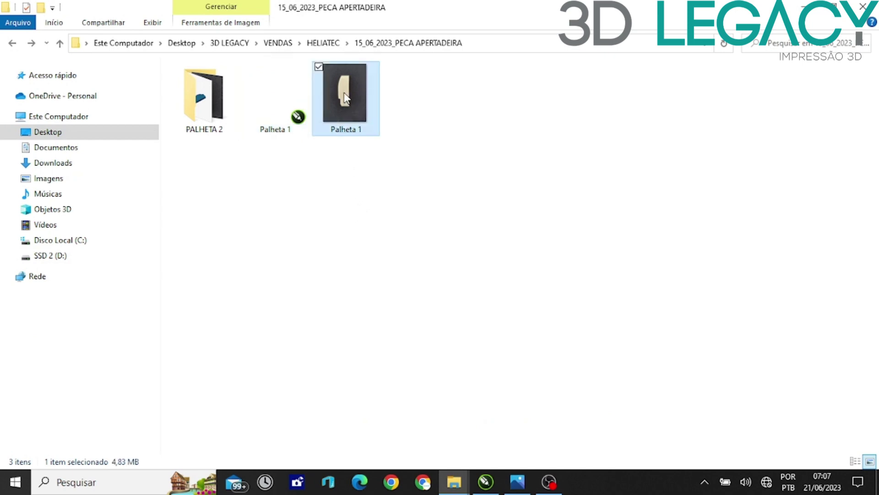
{"action": "left_click_drag", "start_coordinate": [345, 99], "coordinate": [379, 275]}
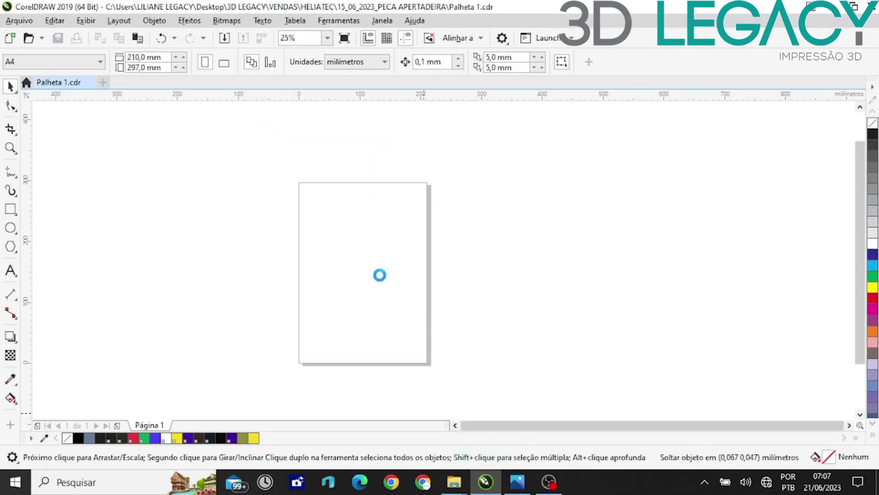
{"action": "scroll", "coordinate": [385, 270], "scroll_direction": "down", "scroll_amount": 3}
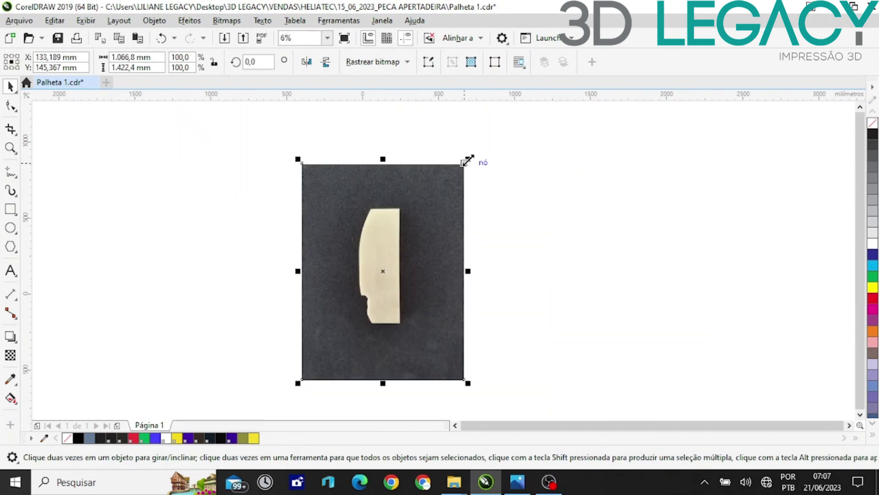
Scale the imported photo down to about 27.3 % and place it over the page.
{"action": "left_click_drag", "start_coordinate": [467, 159], "coordinate": [402, 271]}
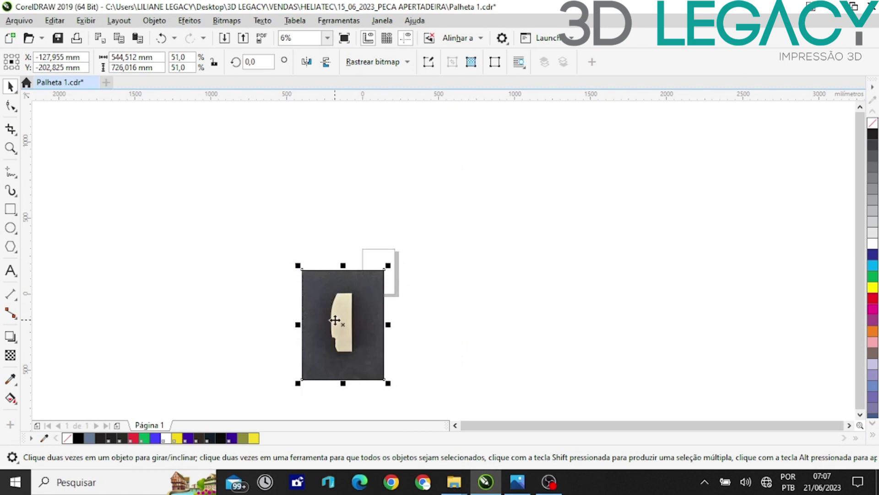
{"action": "left_click_drag", "start_coordinate": [334, 321], "coordinate": [373, 276]}
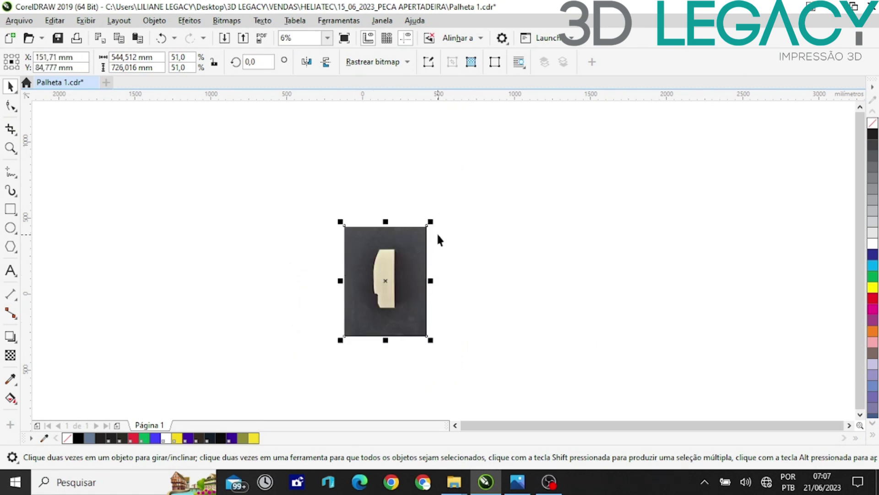
{"action": "left_click_drag", "start_coordinate": [429, 223], "coordinate": [370, 268]}
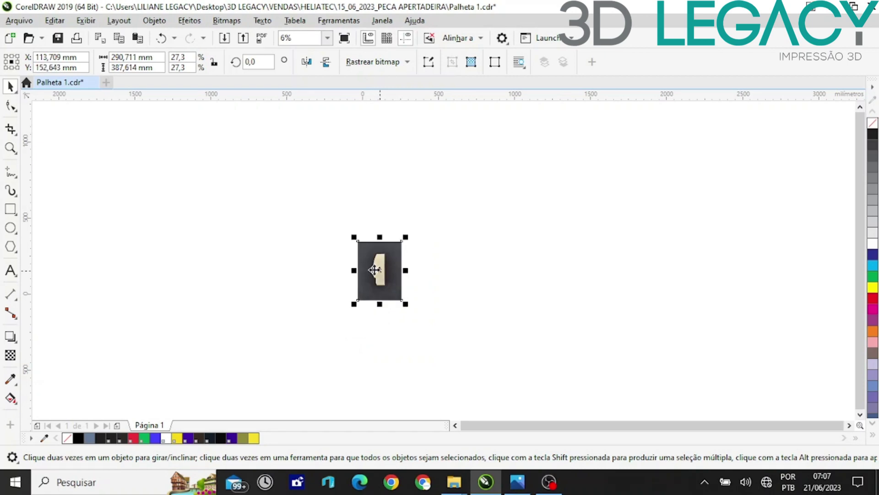
Try a rotation angle of 90° on the photo.
{"action": "scroll", "coordinate": [380, 274], "scroll_direction": "up", "scroll_amount": 2}
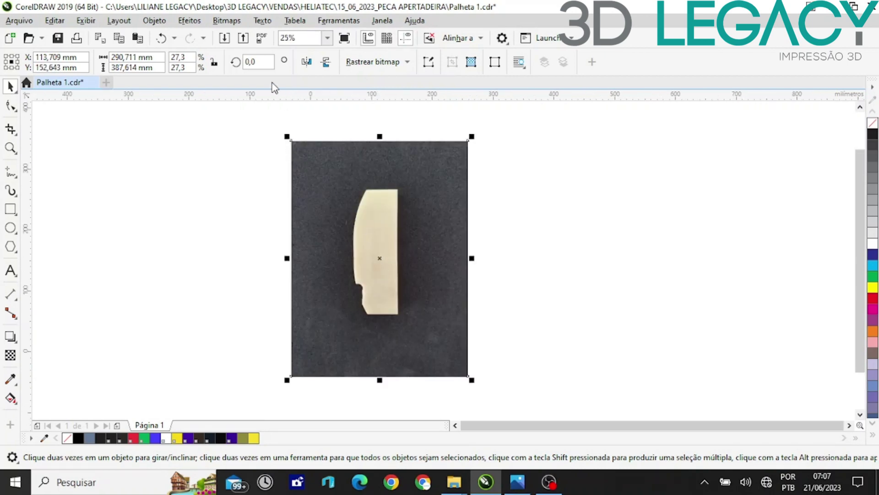
{"action": "left_click", "coordinate": [251, 61]}
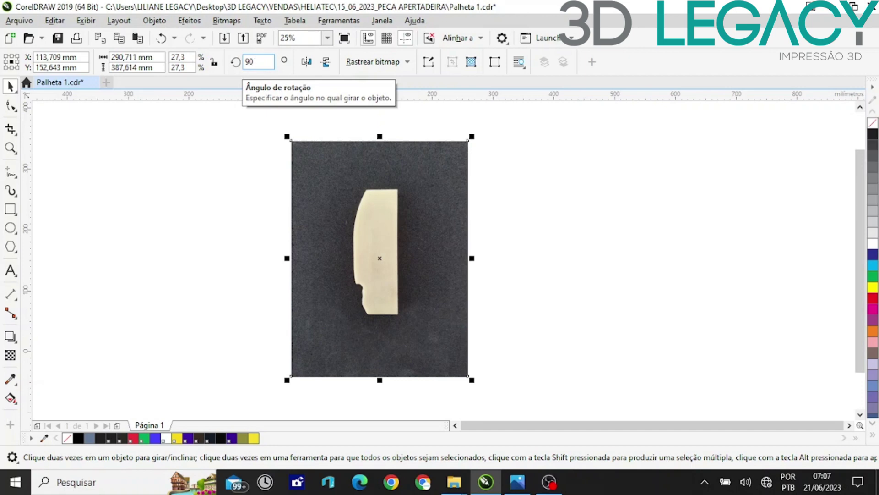
{"action": "type", "text": "90"}
{"action": "key", "text": "Return"}
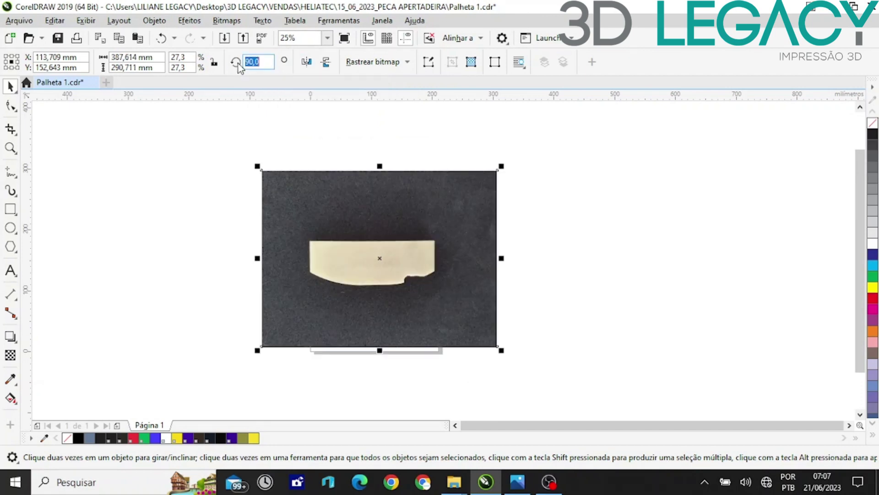
Set the photo's rotation angle to 270° and deselect it.
{"action": "type", "text": "270"}
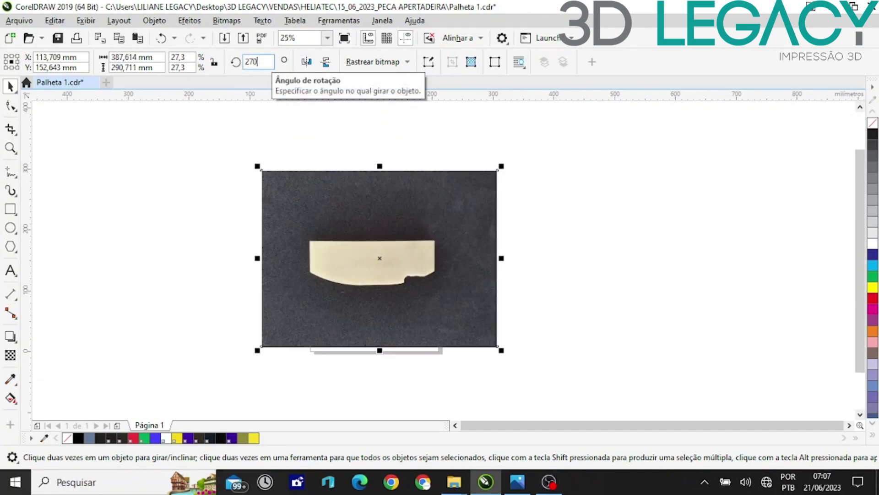
{"action": "key", "text": "Return"}
{"action": "left_click", "coordinate": [163, 263]}
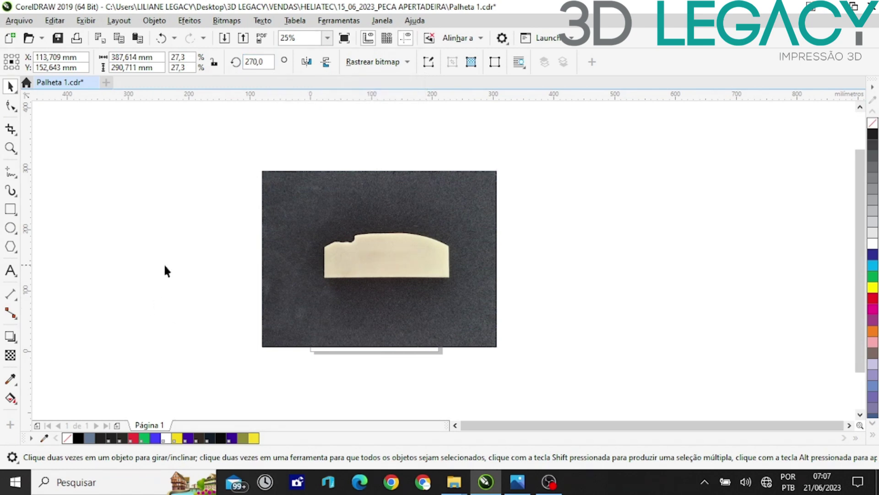
{"action": "scroll", "coordinate": [422, 267], "scroll_direction": "up", "scroll_amount": 2}
{"action": "scroll", "coordinate": [419, 261], "scroll_direction": "down", "scroll_amount": 2}
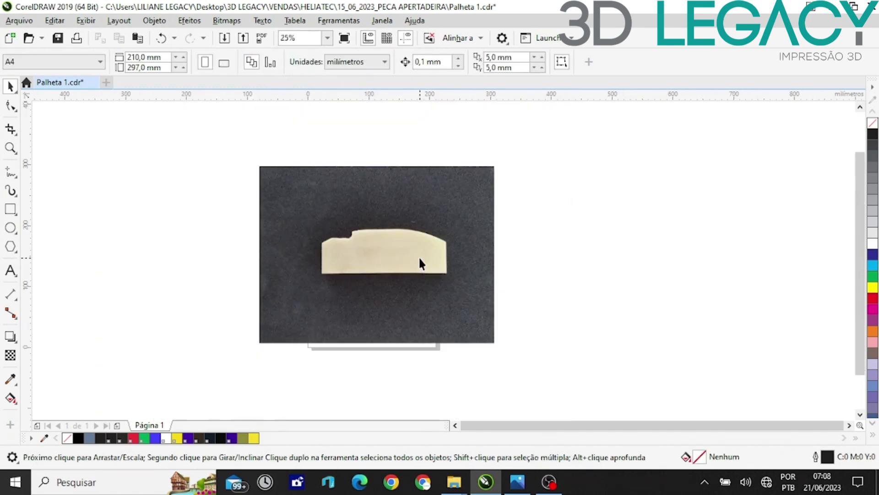
Scale the rotated photo down to about 15 %, roughly the page width, and centre it on the page.
{"action": "left_click_drag", "start_coordinate": [419, 259], "coordinate": [409, 265]}
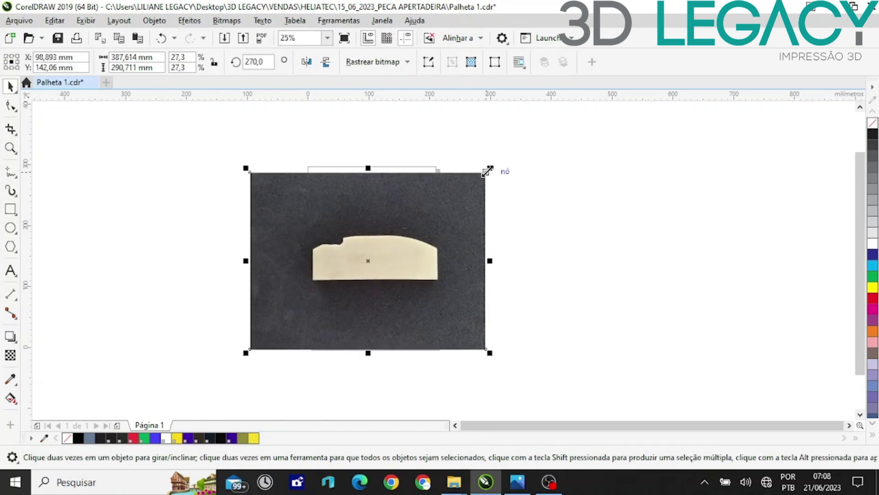
{"action": "left_click_drag", "start_coordinate": [490, 168], "coordinate": [379, 252]}
{"action": "left_click_drag", "start_coordinate": [287, 314], "coordinate": [345, 261]}
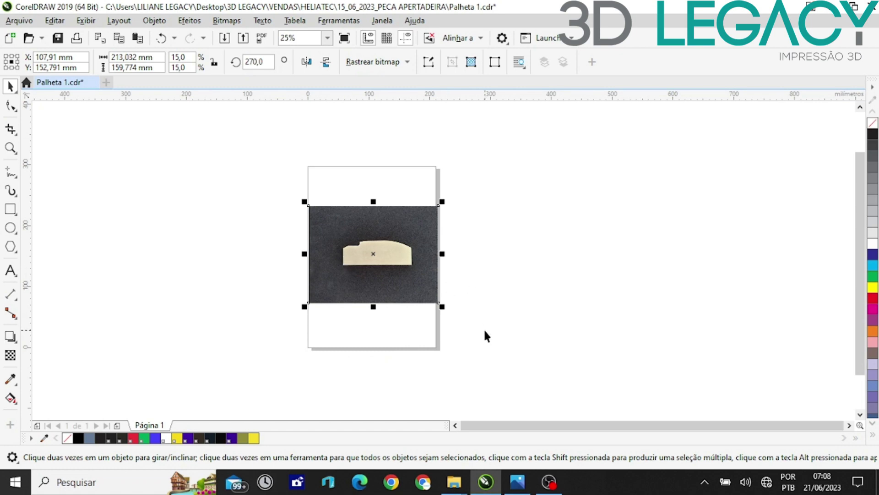
{"action": "left_click", "coordinate": [490, 314]}
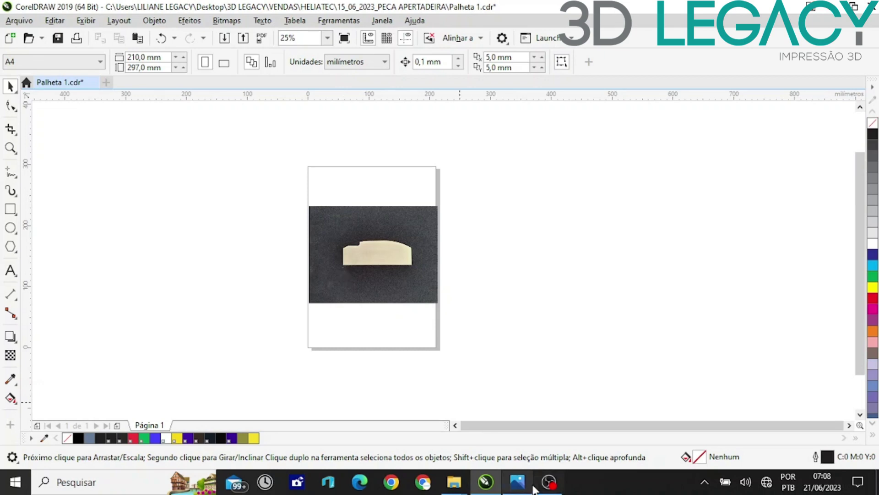
Switch to the photo viewer and read the part's length and width in MEDIDA MAIOR.jpg and MEDIDA MENOR.jpg.
{"action": "left_click", "coordinate": [515, 483]}
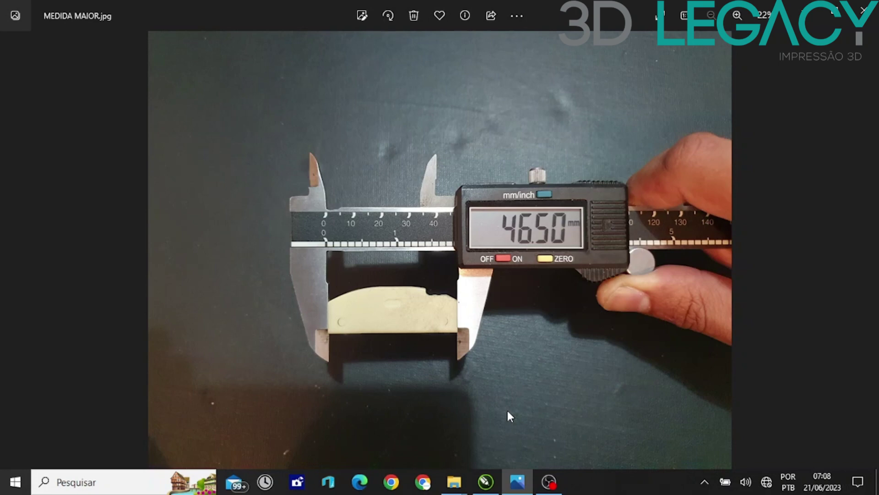
{"action": "key", "text": "Right"}
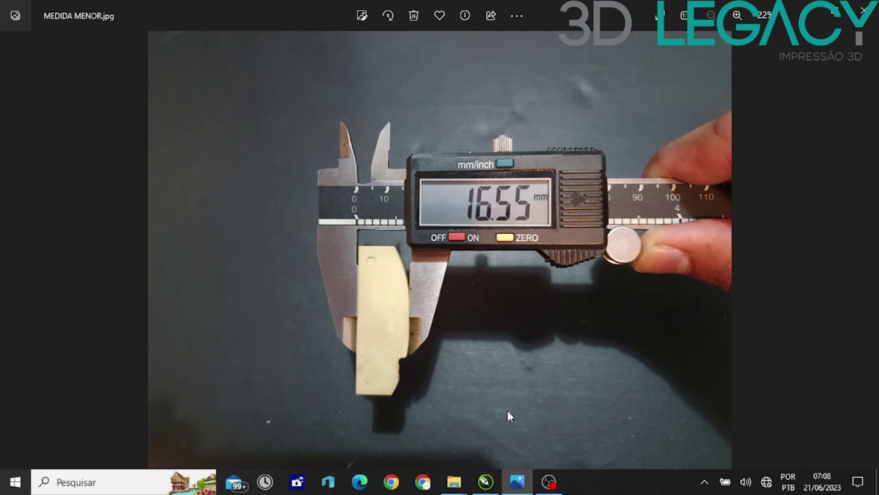
{"action": "key", "text": "Left"}
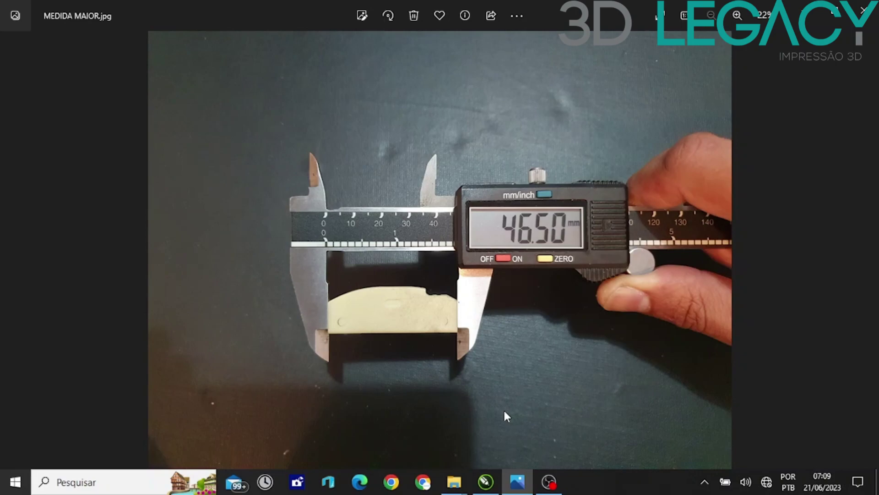
Return to CorelDRAW and draw a rectangle about 175 × 70 mm overlapping the photo's left half.
{"action": "left_click", "coordinate": [478, 484]}
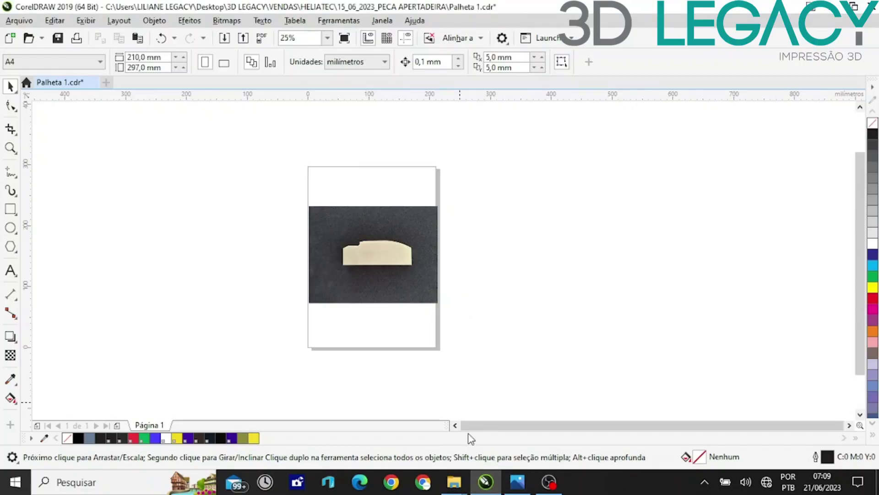
{"action": "left_click", "coordinate": [10, 208]}
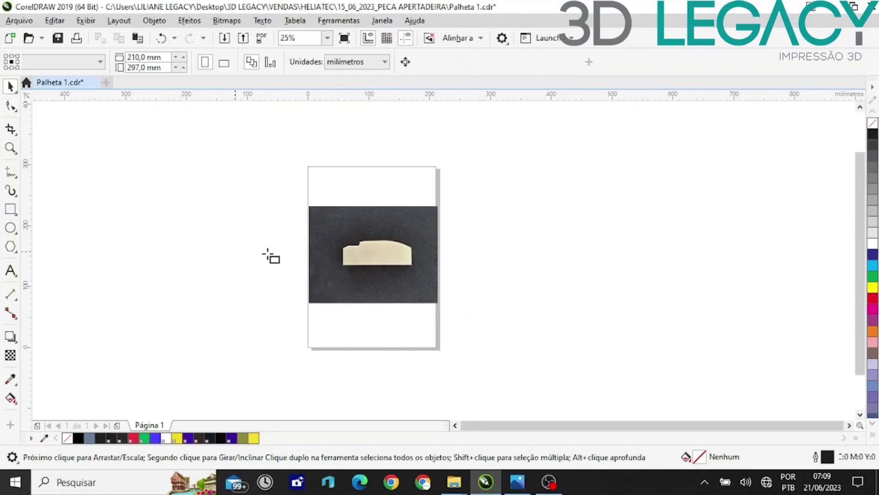
{"action": "left_click_drag", "start_coordinate": [269, 233], "coordinate": [378, 275]}
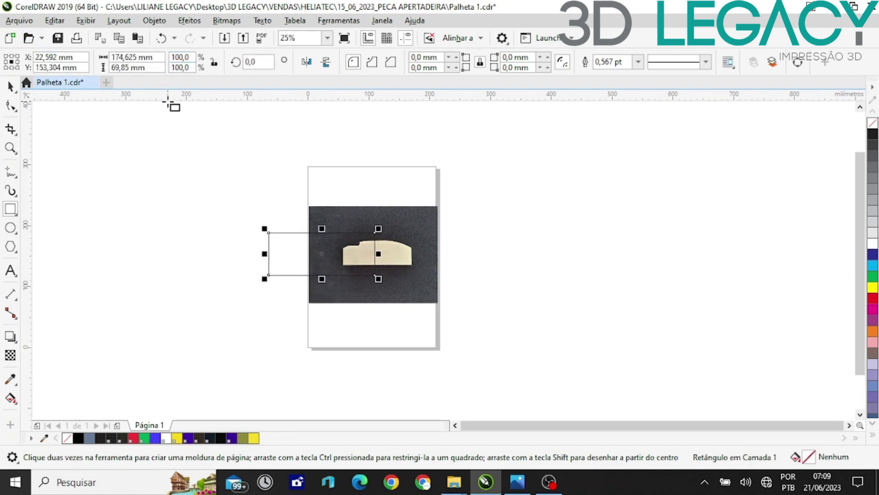
Set both the width and the height of the rectangle to 46,5 mm.
{"action": "left_click", "coordinate": [156, 55]}
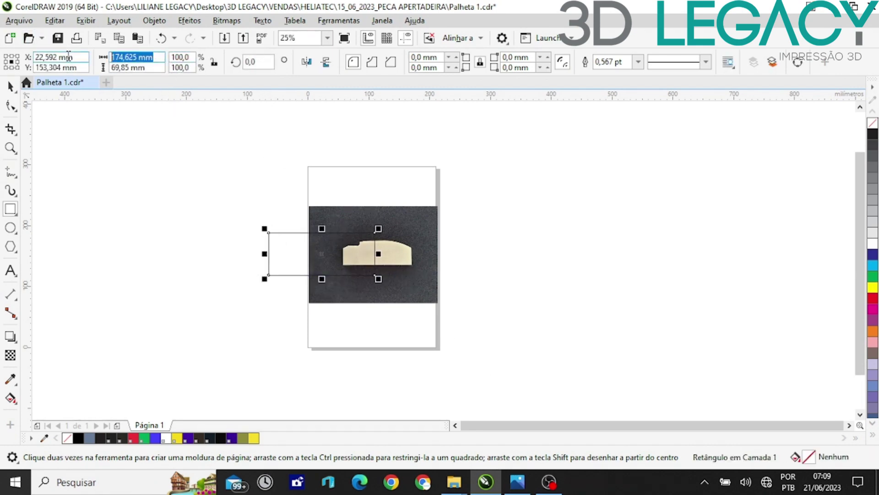
{"action": "type", "text": "46.5"}
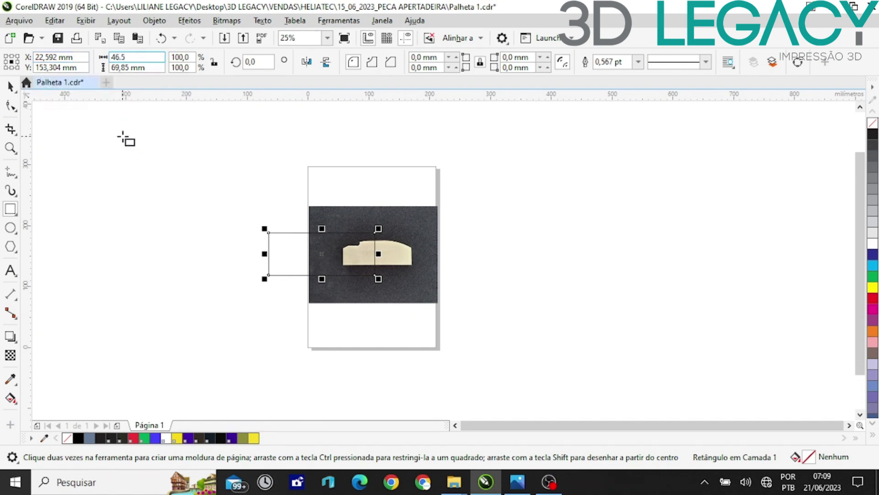
{"action": "key", "text": "BackSpace"}
{"action": "key", "text": "BackSpace"}
{"action": "type", "text": ",5"}
{"action": "key", "text": "Tab"}
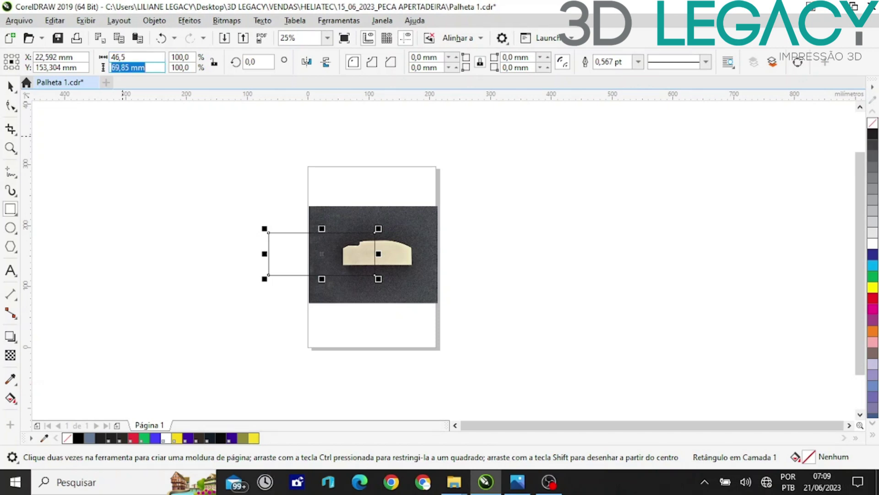
{"action": "left_click", "coordinate": [144, 56]}
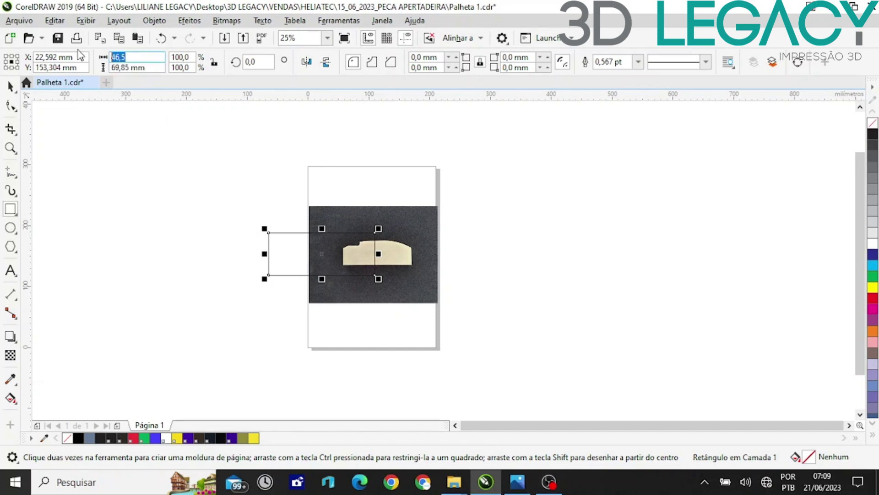
{"action": "key", "text": "Tab"}
{"action": "type", "text": "46,5"}
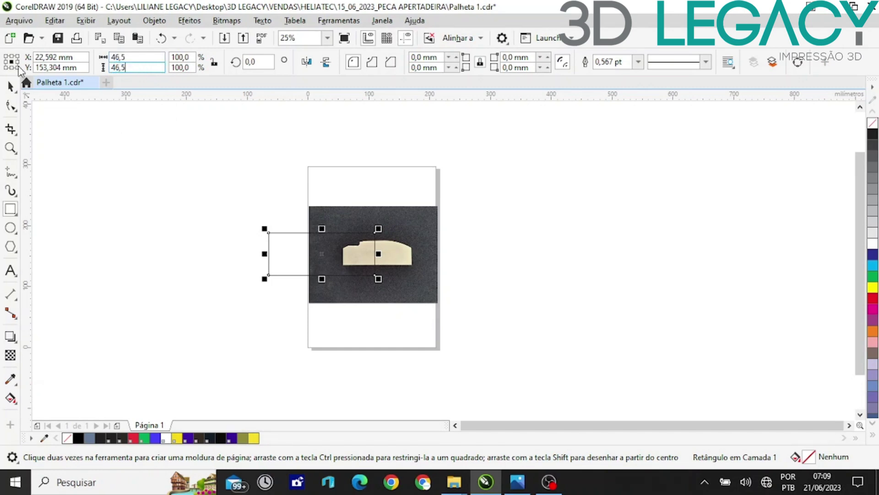
{"action": "key", "text": "Return"}
{"action": "key", "text": "Tab"}
{"action": "key", "text": "Tab"}
Move the square onto the photographed part so its left edge lines up with the part's left end.
{"action": "left_click", "coordinate": [9, 87]}
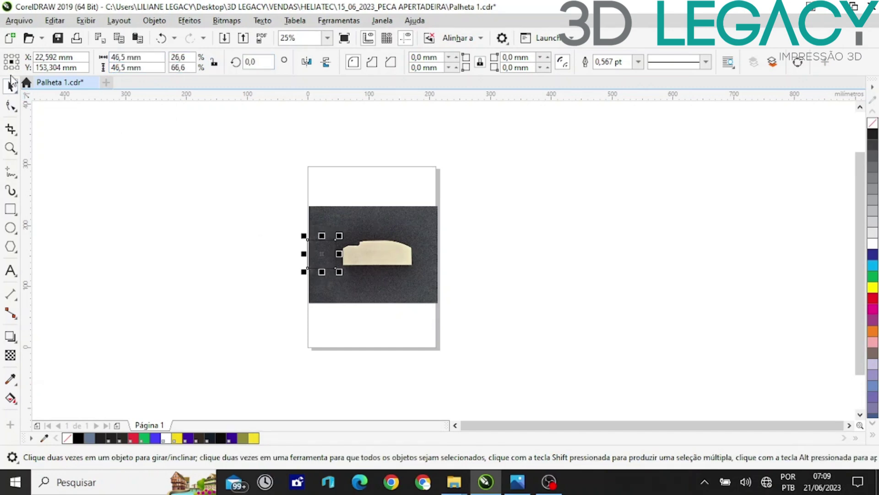
{"action": "left_click", "coordinate": [193, 240]}
{"action": "scroll", "coordinate": [386, 255], "scroll_direction": "up", "scroll_amount": 2}
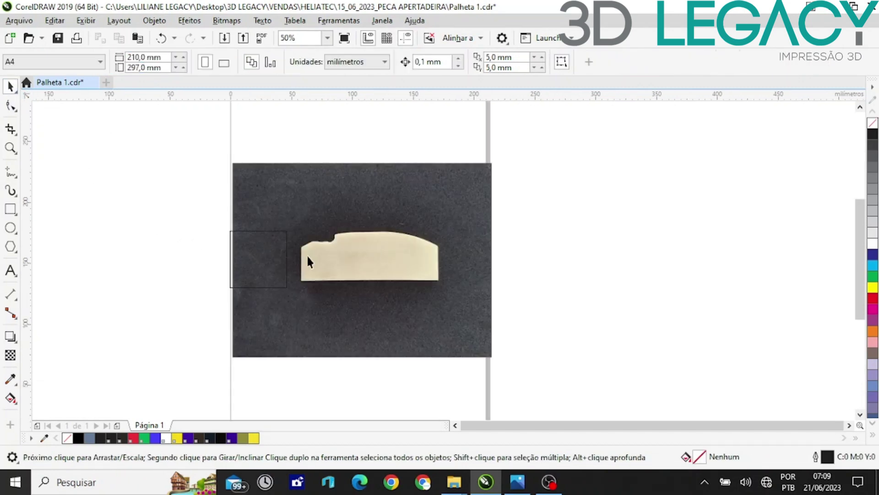
{"action": "left_click_drag", "start_coordinate": [261, 262], "coordinate": [328, 250]}
Scale the photo down proportionally to about 121 × 91 mm, keeping the part's left end aligned with the square's left edge.
{"action": "left_click", "coordinate": [453, 180]}
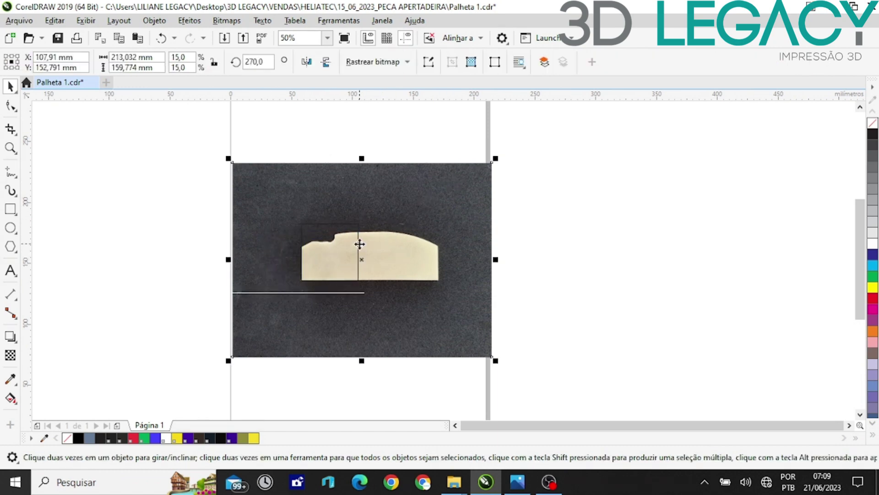
{"action": "left_click_drag", "start_coordinate": [493, 161], "coordinate": [408, 222]}
{"action": "left_click_drag", "start_coordinate": [337, 300], "coordinate": [362, 273]}
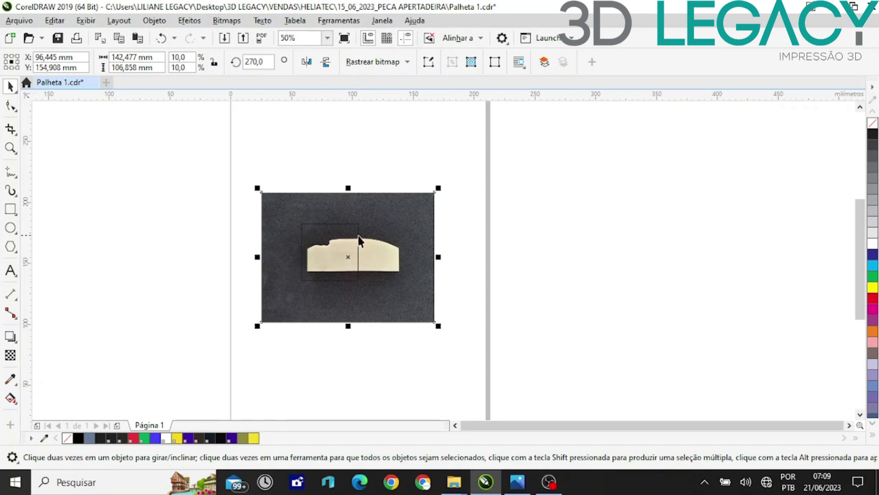
{"action": "left_click_drag", "start_coordinate": [435, 192], "coordinate": [402, 217]}
{"action": "left_click_drag", "start_coordinate": [358, 288], "coordinate": [376, 267]}
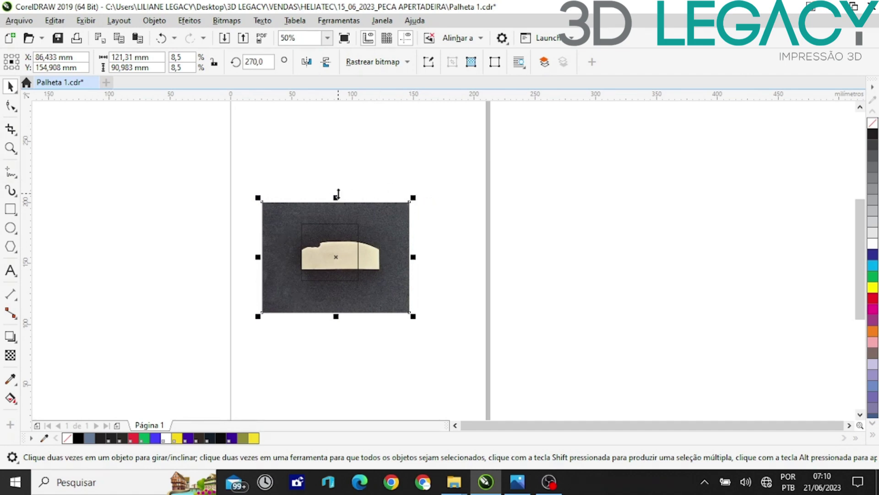
{"action": "left_click_drag", "start_coordinate": [336, 197], "coordinate": [336, 120]}
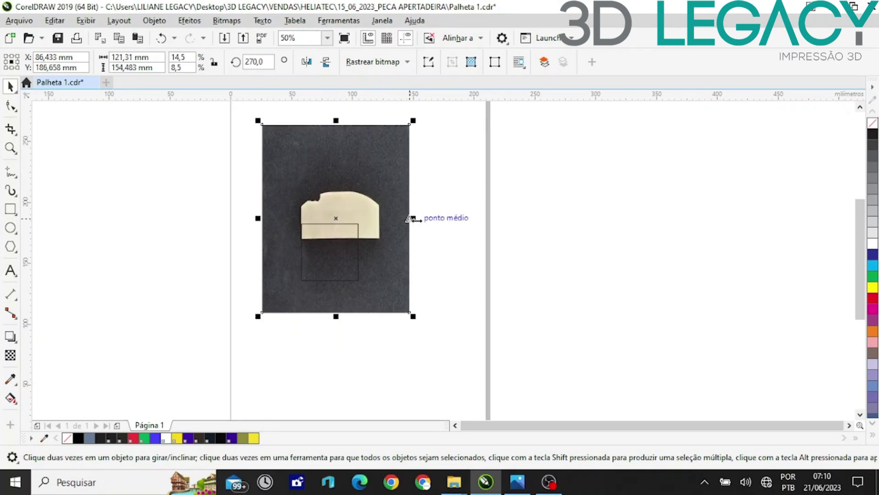
{"action": "left_click_drag", "start_coordinate": [413, 218], "coordinate": [644, 216]}
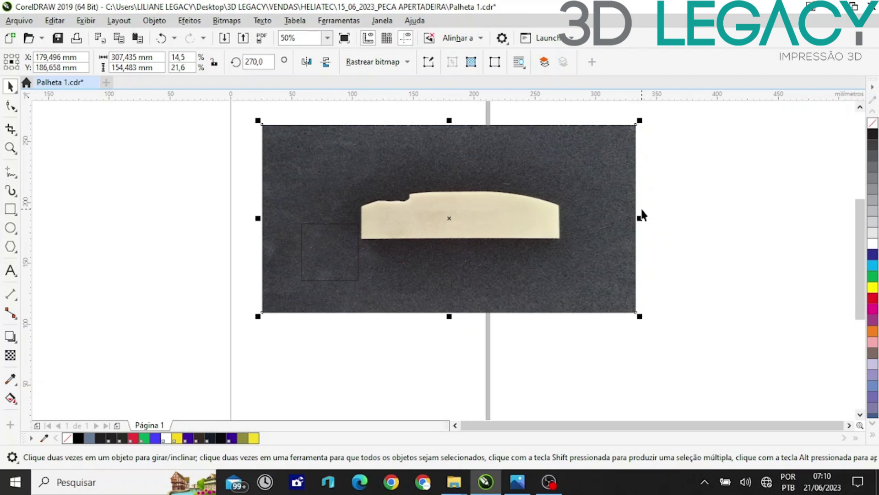
{"action": "key", "text": "ctrl+z"}
{"action": "key", "text": "ctrl+z"}
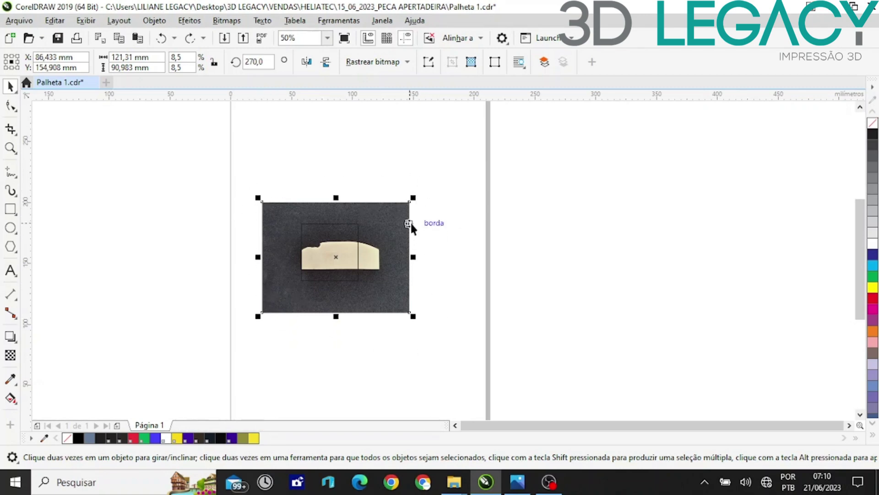
Scale the photo proportionally to about 81 × 61 mm and move it so the part's left end meets the square's left edge.
{"action": "left_click_drag", "start_coordinate": [414, 198], "coordinate": [391, 238]}
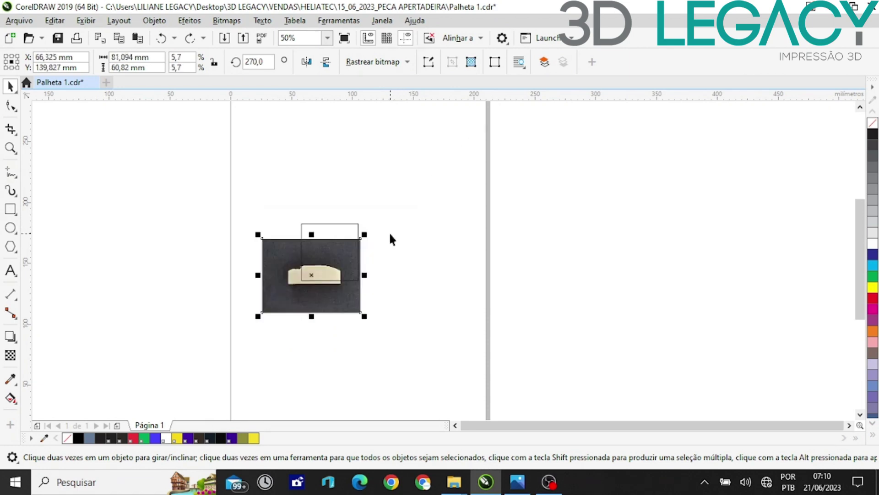
{"action": "left_click_drag", "start_coordinate": [320, 277], "coordinate": [316, 277]}
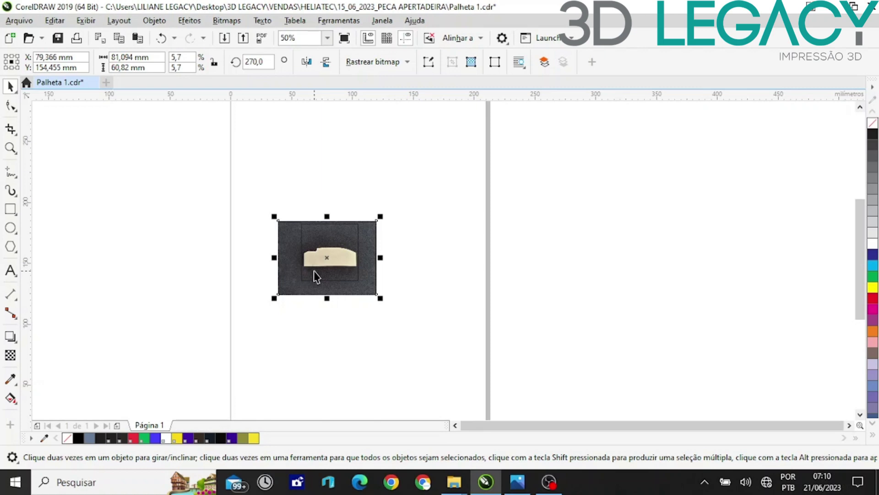
{"action": "left_click_drag", "start_coordinate": [314, 272], "coordinate": [313, 270]}
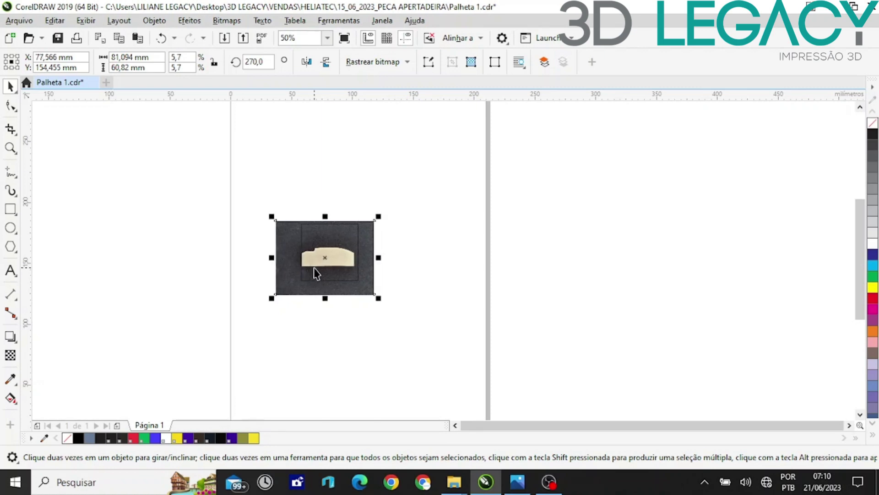
{"action": "left_click", "coordinate": [298, 174]}
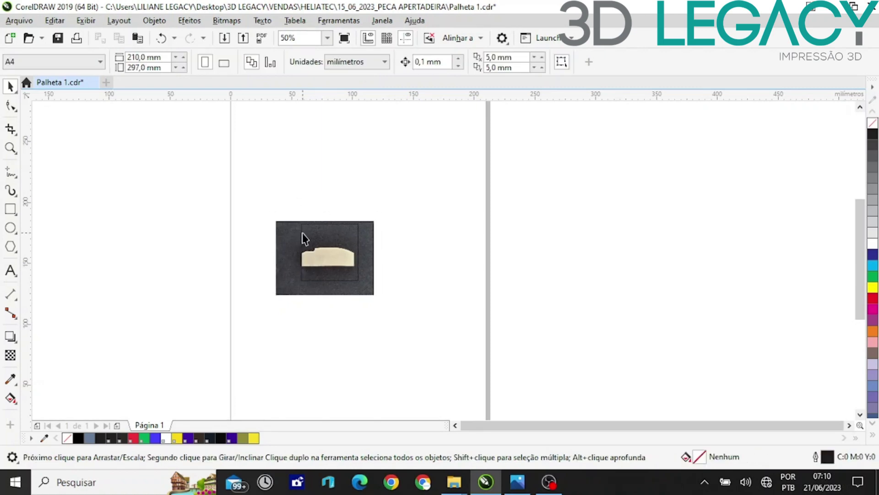
{"action": "left_click", "coordinate": [303, 239]}
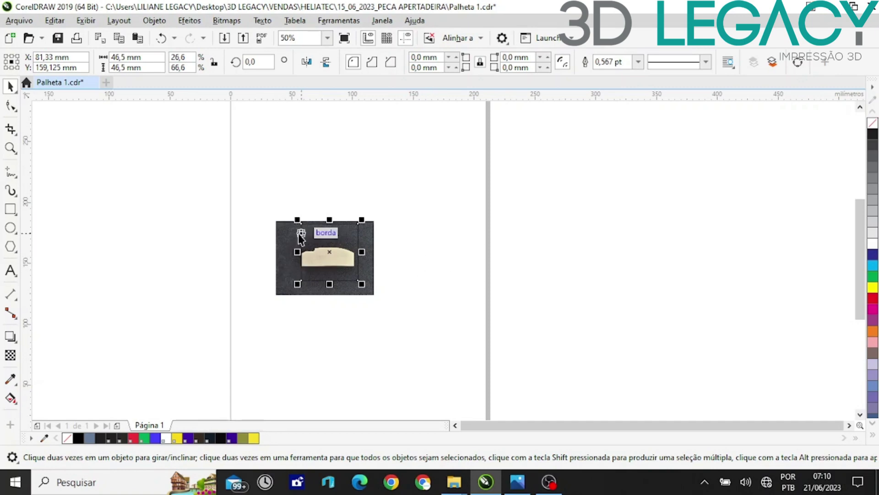
{"action": "left_click", "coordinate": [300, 236]}
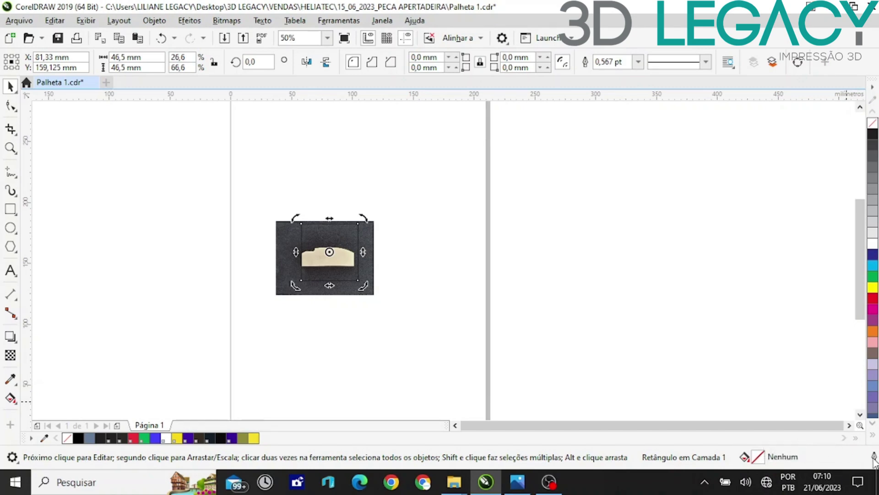
{"action": "left_click", "coordinate": [873, 267]}
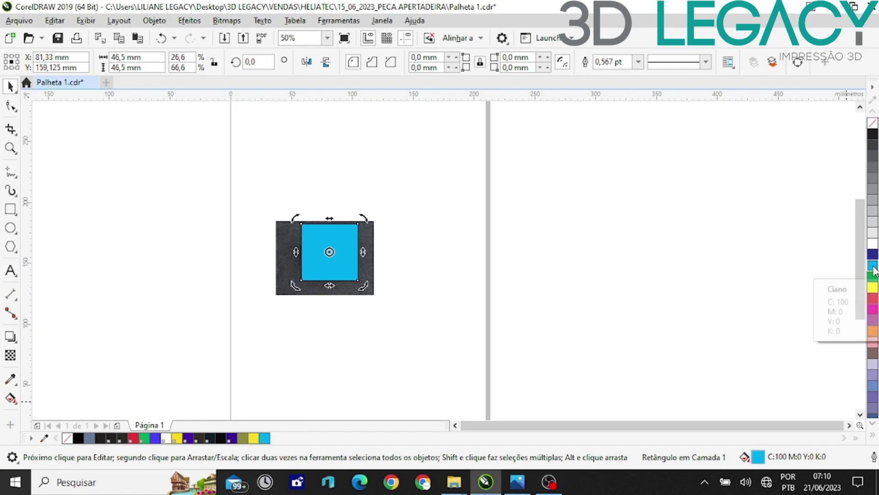
{"action": "left_click", "coordinate": [780, 295]}
{"action": "key", "text": "ctrl+z"}
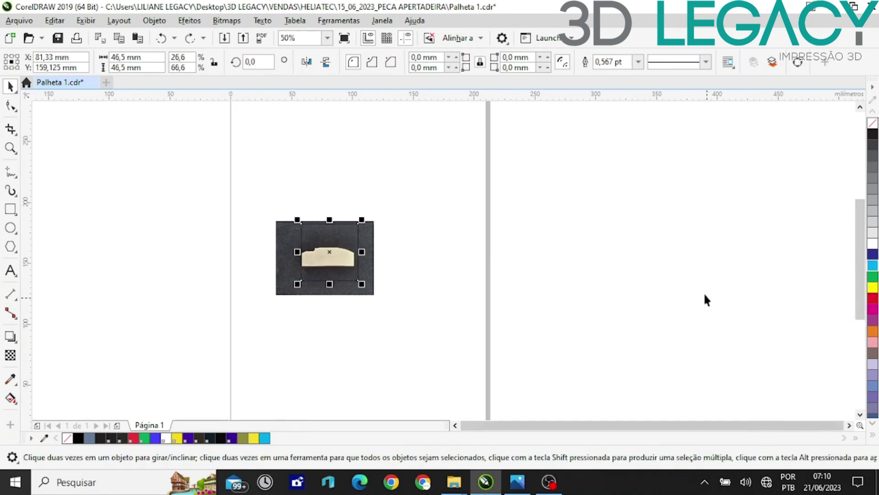
Move the photo down to expose the square's upper edge and set the square's outline colour to PANTONE Warm Red C.
{"action": "left_click", "coordinate": [438, 264]}
{"action": "left_click_drag", "start_coordinate": [373, 269], "coordinate": [371, 295]}
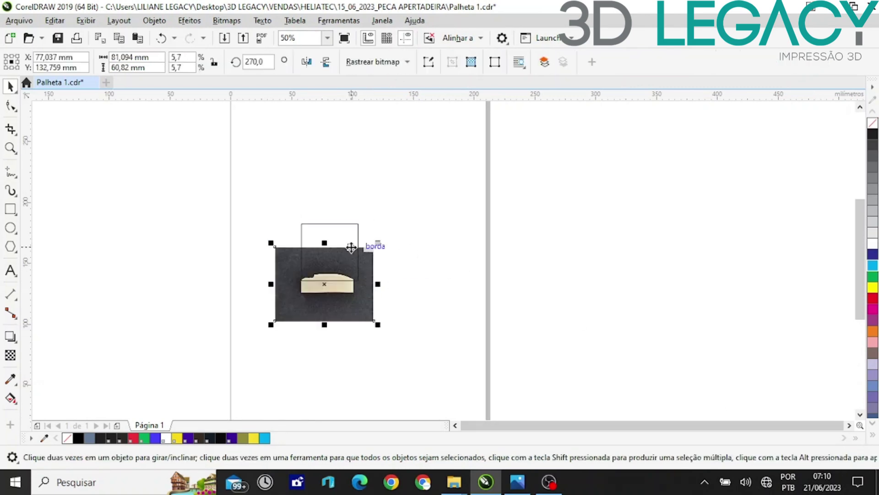
{"action": "left_click", "coordinate": [348, 223]}
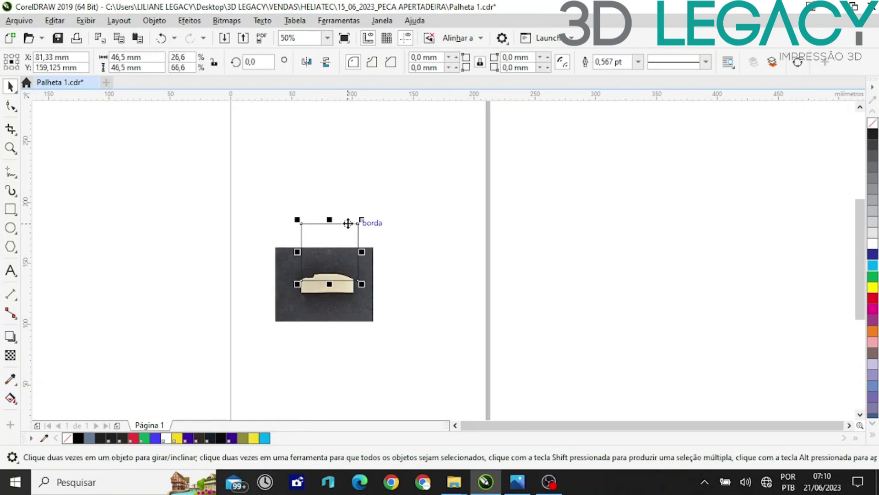
{"action": "left_click", "coordinate": [348, 223]}
{"action": "left_click", "coordinate": [347, 222]}
{"action": "left_click", "coordinate": [347, 222]}
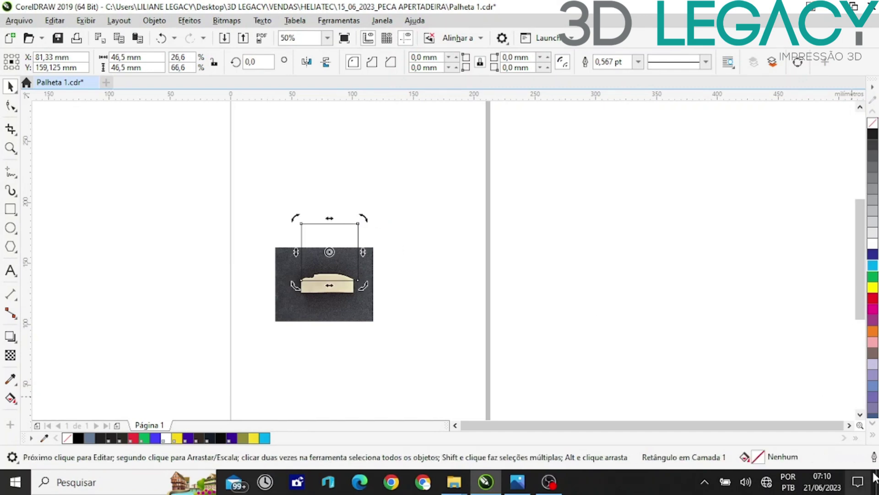
{"action": "key", "text": "F12"}
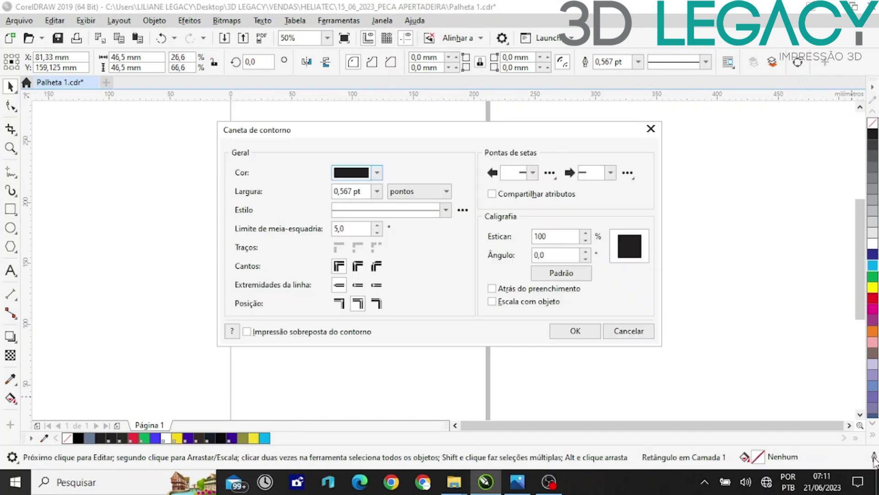
{"action": "left_click", "coordinate": [375, 174]}
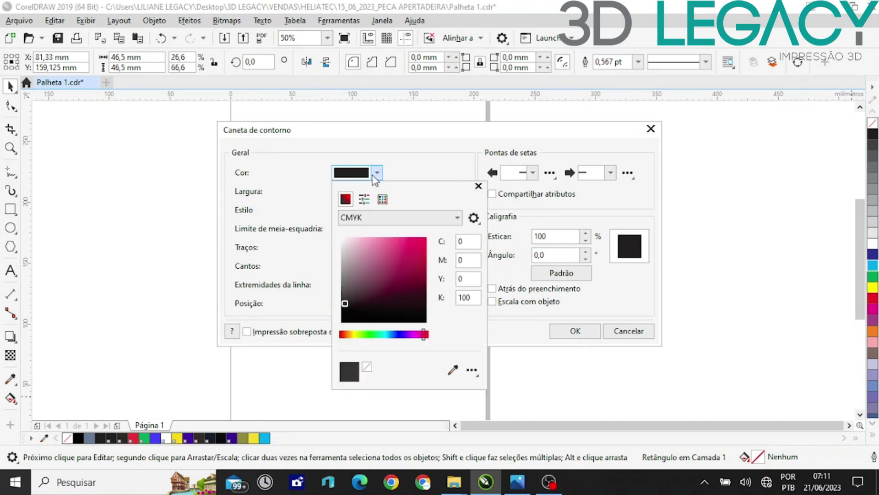
{"action": "left_click", "coordinate": [383, 199]}
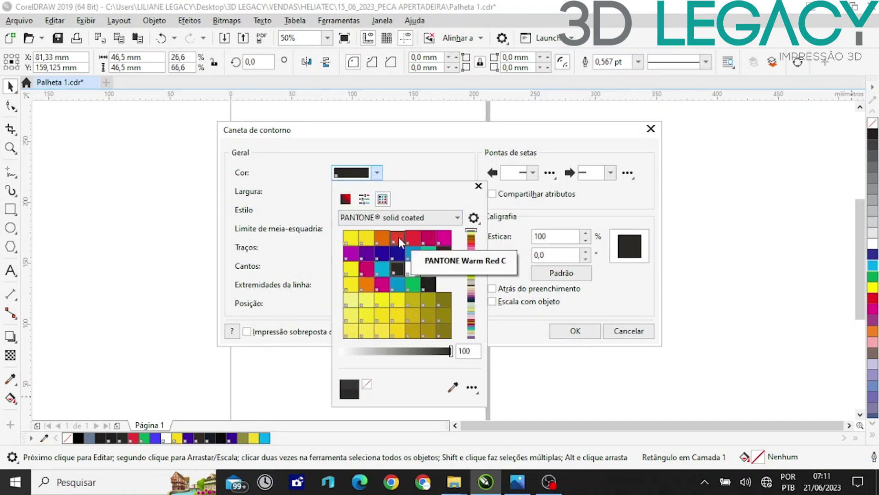
{"action": "left_click", "coordinate": [398, 237]}
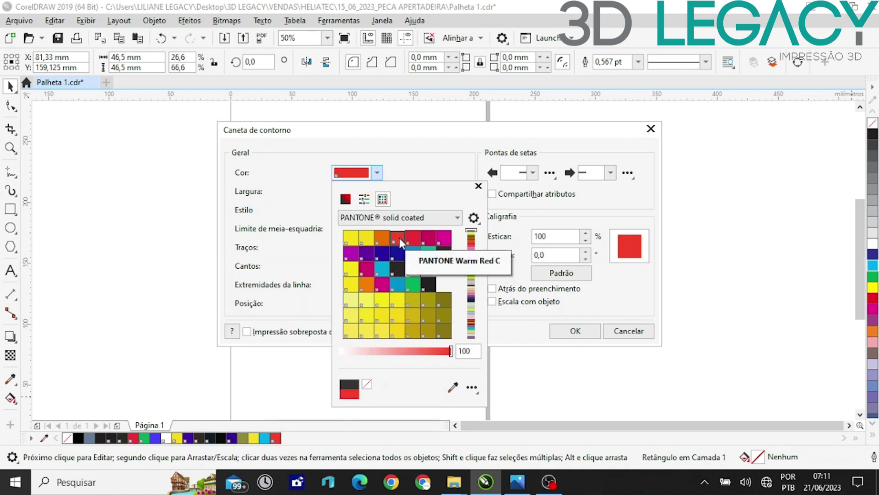
{"action": "left_click", "coordinate": [478, 186]}
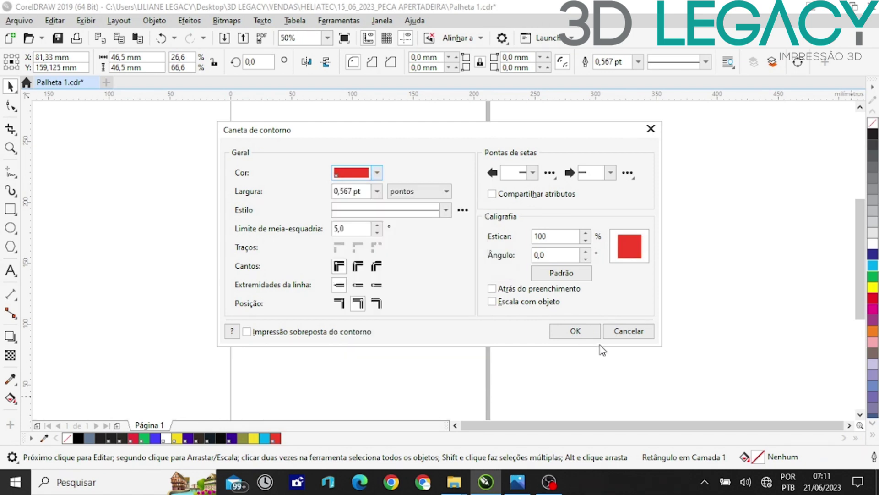
{"action": "left_click", "coordinate": [588, 330]}
Move the photo back up so the part lies inside the red square against its left edge.
{"action": "scroll", "coordinate": [309, 307], "scroll_direction": "up", "scroll_amount": 2}
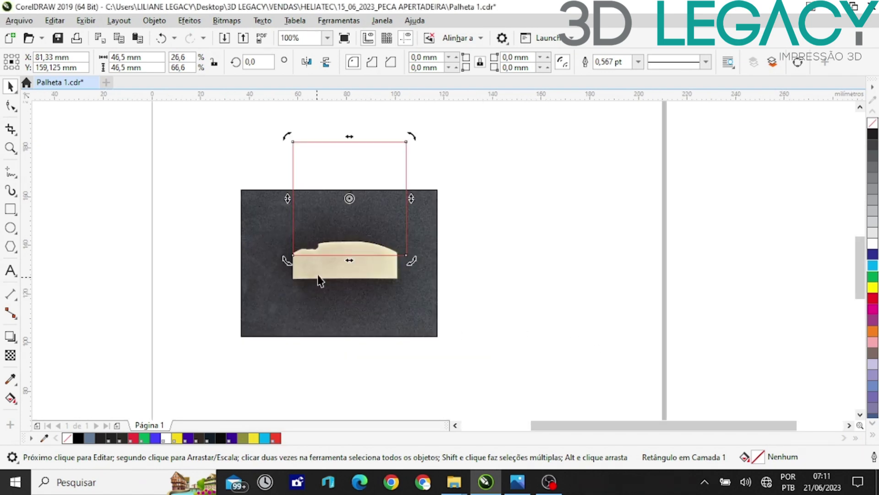
{"action": "left_click", "coordinate": [323, 295]}
{"action": "left_click_drag", "start_coordinate": [324, 307], "coordinate": [324, 264]}
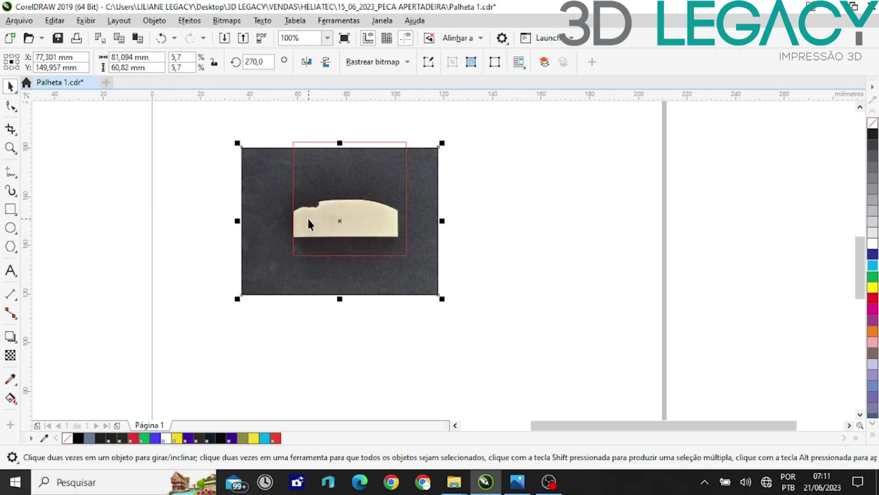
Enlarge the photo proportionally to about 86.4 × 64.8 mm and nudge it left until the part meets the square's left edge.
{"action": "scroll", "coordinate": [308, 224], "scroll_direction": "up", "scroll_amount": 1}
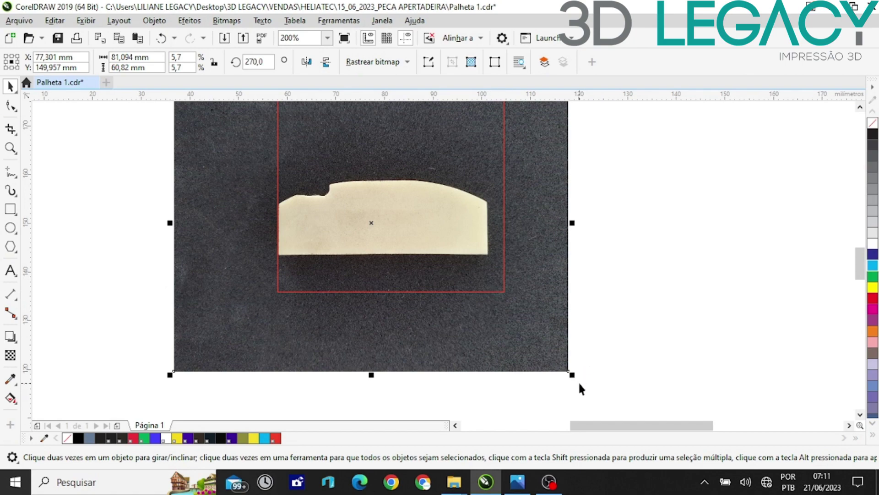
{"action": "left_click_drag", "start_coordinate": [572, 375], "coordinate": [596, 393]}
{"action": "key", "text": "Left"}
{"action": "key", "text": "Left"}
{"action": "key", "text": "Left"}
{"action": "key", "text": "Left"}
{"action": "key", "text": "Left"}
{"action": "key", "text": "Left"}
{"action": "key", "text": "Left"}
{"action": "key", "text": "Left"}
{"action": "key", "text": "Left"}
{"action": "key", "text": "Left"}
{"action": "key", "text": "Left"}
{"action": "key", "text": "Left"}
{"action": "key", "text": "Left"}
{"action": "key", "text": "Left"}
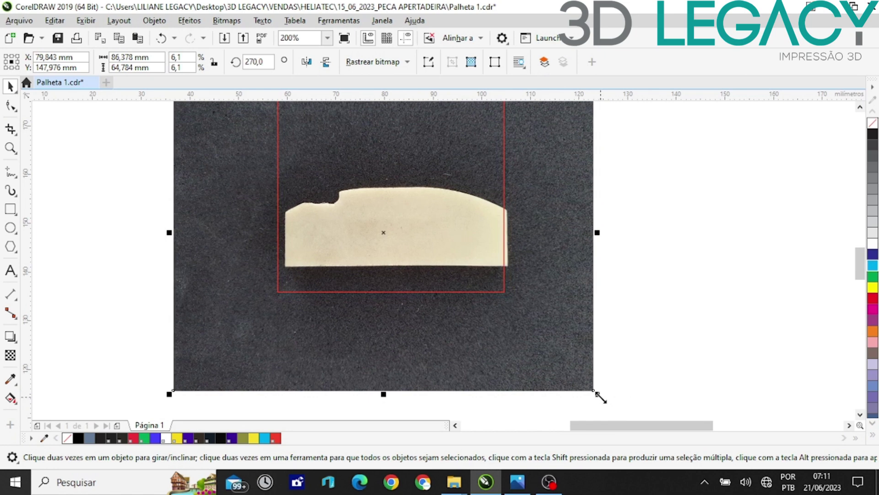
{"action": "key", "text": "Left"}
{"action": "key", "text": "Left"}
{"action": "key", "text": "Left"}
{"action": "key", "text": "Left"}
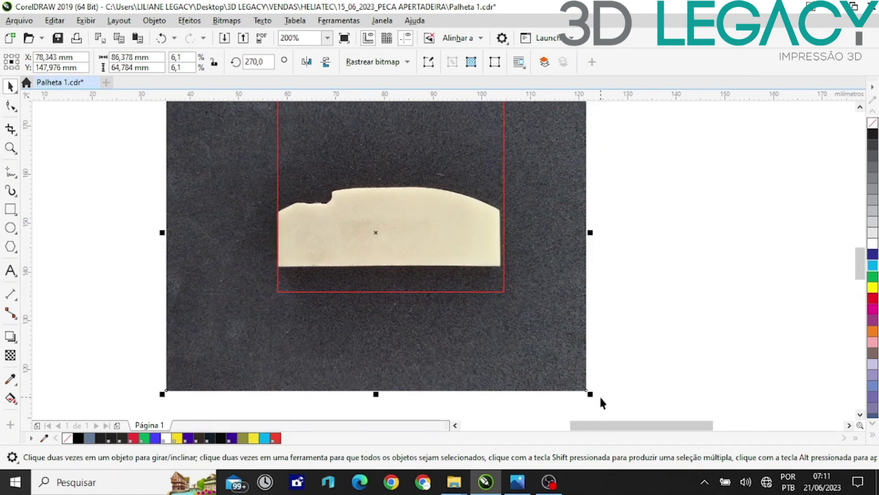
{"action": "key", "text": "Right"}
{"action": "key", "text": "Right"}
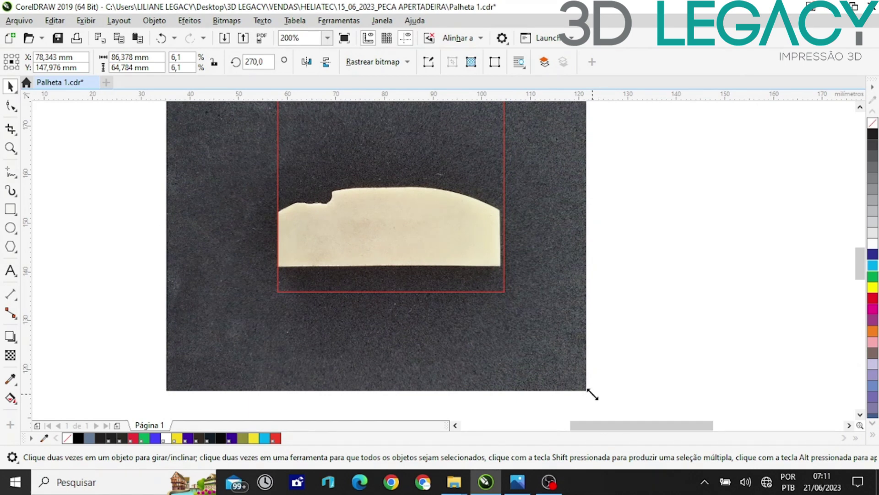
Enlarge the photo proportionally to about 87.3 × 65.5 mm and nudge it left to realign the part with the square's left edge.
{"action": "left_click_drag", "start_coordinate": [589, 394], "coordinate": [594, 404]}
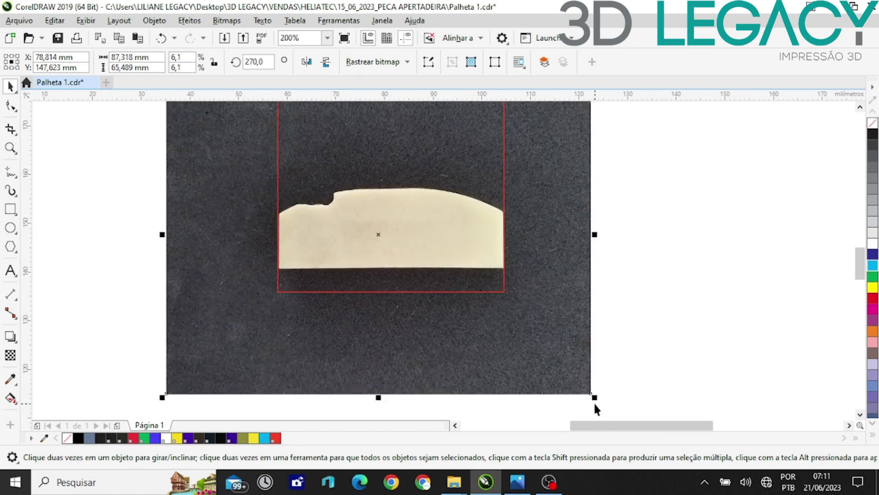
{"action": "key", "text": "Left"}
{"action": "key", "text": "Left"}
{"action": "key", "text": "Left"}
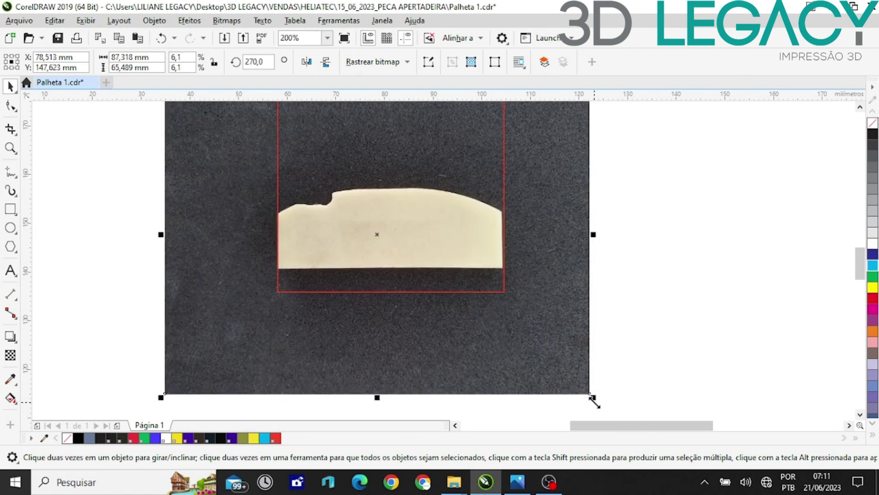
Examine up close how well the part's right end lines up with the red square's right edge.
{"action": "left_click_drag", "start_coordinate": [594, 403], "coordinate": [593, 403]}
{"action": "scroll", "coordinate": [598, 406], "scroll_direction": "up", "scroll_amount": 1}
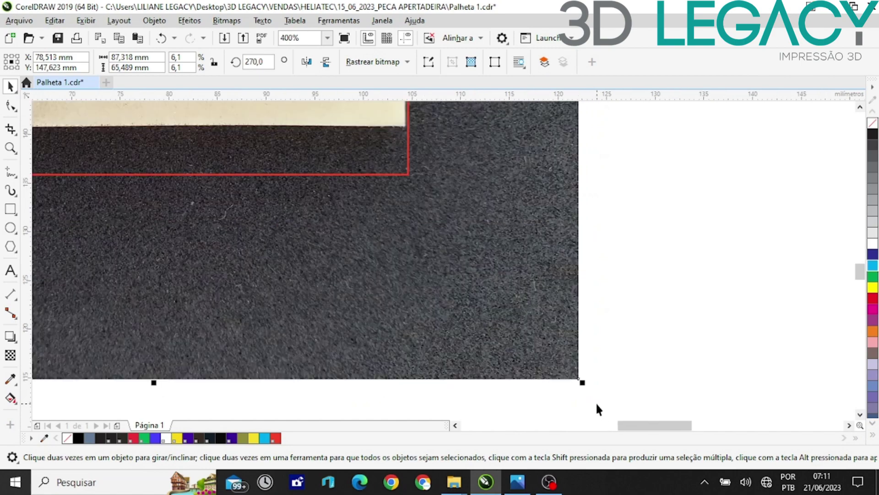
{"action": "scroll", "coordinate": [580, 395], "scroll_direction": "up", "scroll_amount": 5}
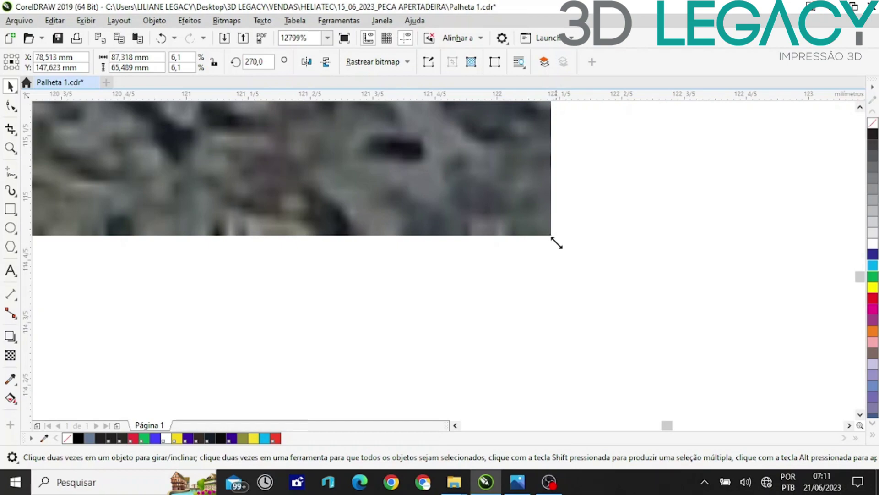
{"action": "scroll", "coordinate": [556, 241], "scroll_direction": "down", "scroll_amount": 4}
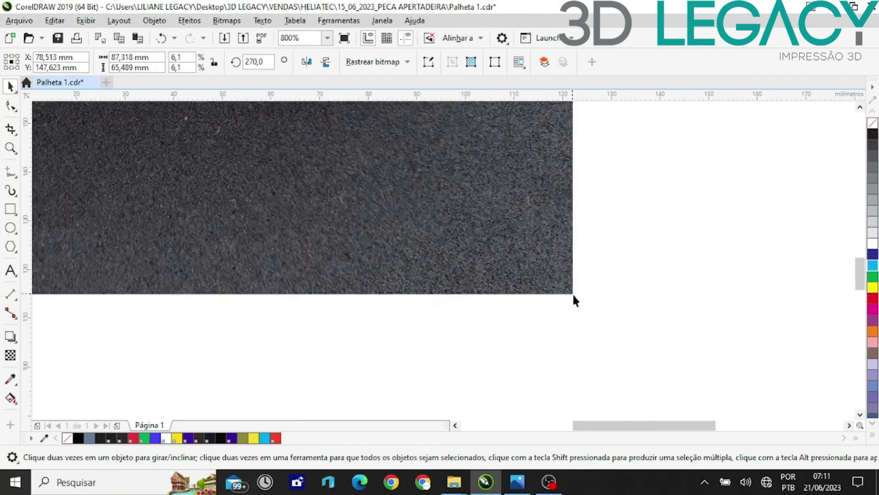
{"action": "scroll", "coordinate": [572, 293], "scroll_direction": "down", "scroll_amount": 1}
{"action": "scroll", "coordinate": [550, 241], "scroll_direction": "up", "scroll_amount": 3}
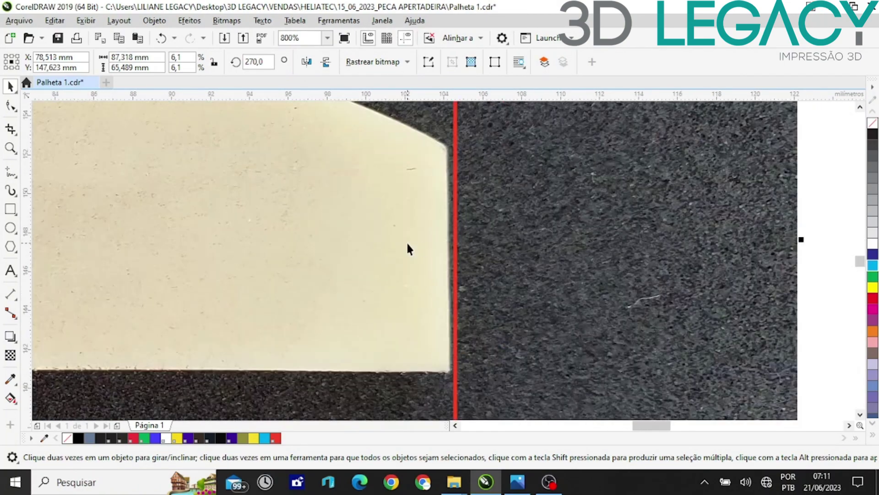
{"action": "scroll", "coordinate": [408, 248], "scroll_direction": "down", "scroll_amount": 4}
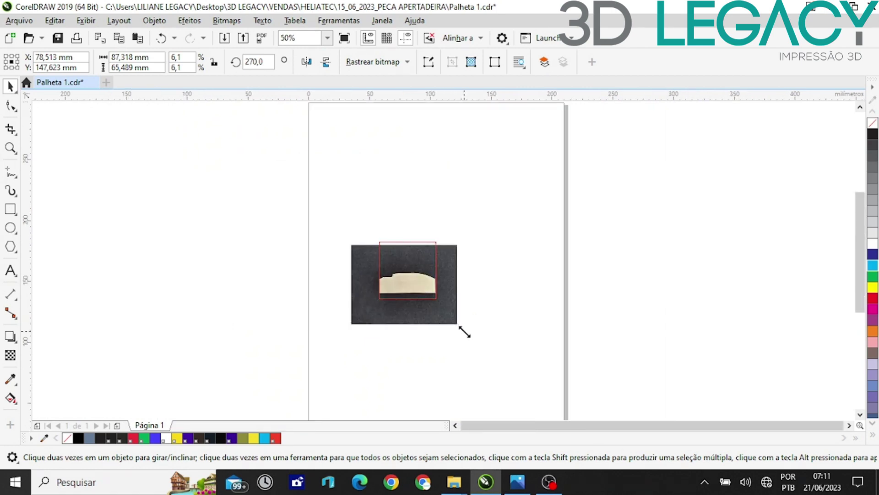
Fine-tune the photo's proportional size to about 87.18 × 65.38 mm from its lower-right corner.
{"action": "left_click_drag", "start_coordinate": [464, 332], "coordinate": [463, 329]}
{"action": "scroll", "coordinate": [463, 330], "scroll_direction": "up", "scroll_amount": 5}
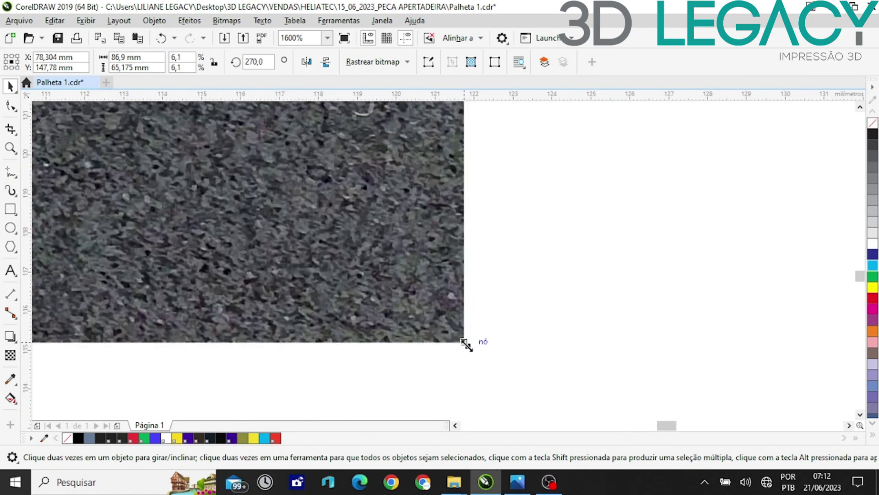
{"action": "left_click_drag", "start_coordinate": [467, 343], "coordinate": [477, 353]}
{"action": "scroll", "coordinate": [477, 354], "scroll_direction": "down", "scroll_amount": 4}
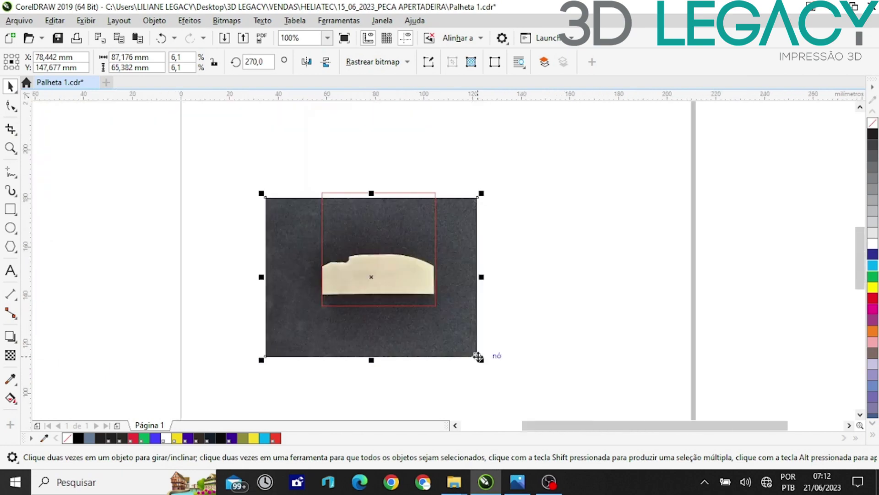
Enlarge the photo proportionally from its lower-right corner to about 87.72 × 65.79 mm and deselect it.
{"action": "scroll", "coordinate": [483, 368], "scroll_direction": "up", "scroll_amount": 3}
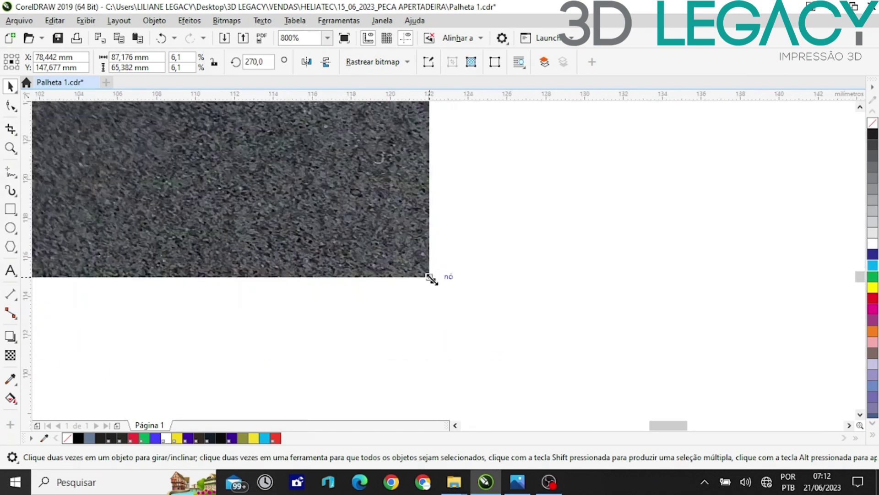
{"action": "left_click_drag", "start_coordinate": [433, 282], "coordinate": [442, 304]}
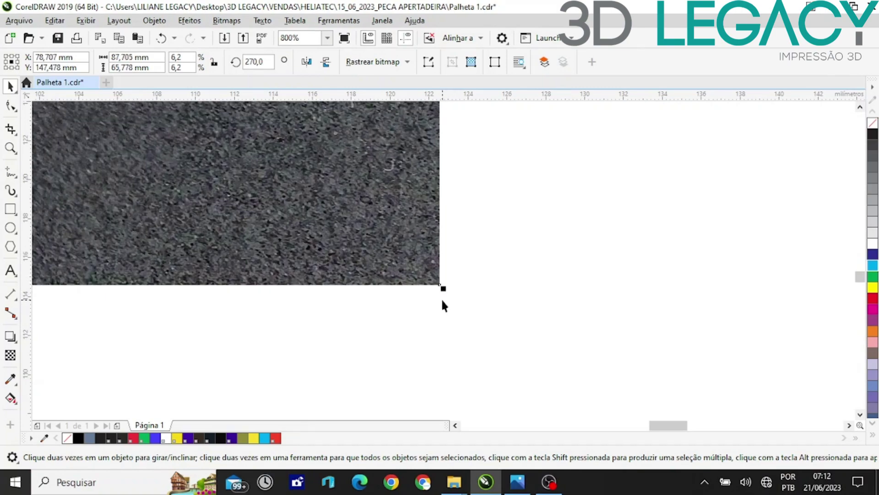
{"action": "scroll", "coordinate": [442, 305], "scroll_direction": "down", "scroll_amount": 3}
{"action": "scroll", "coordinate": [442, 305], "scroll_direction": "up", "scroll_amount": 1}
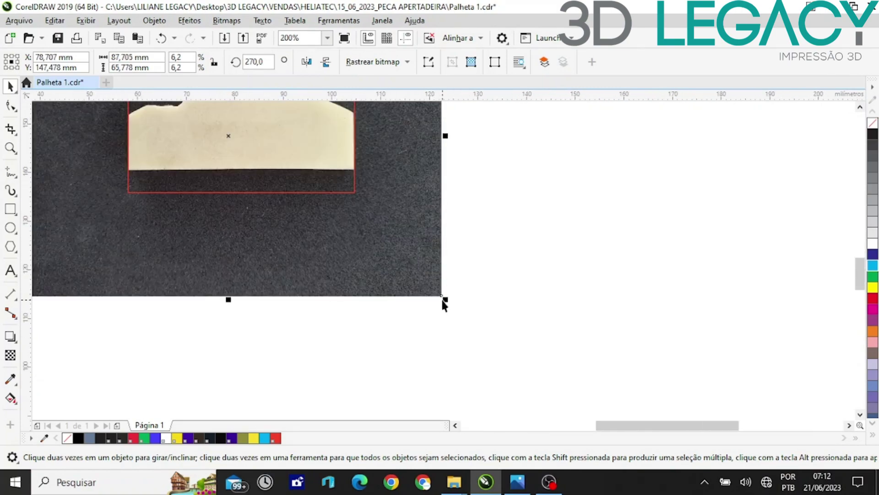
{"action": "scroll", "coordinate": [442, 300], "scroll_direction": "up", "scroll_amount": 6}
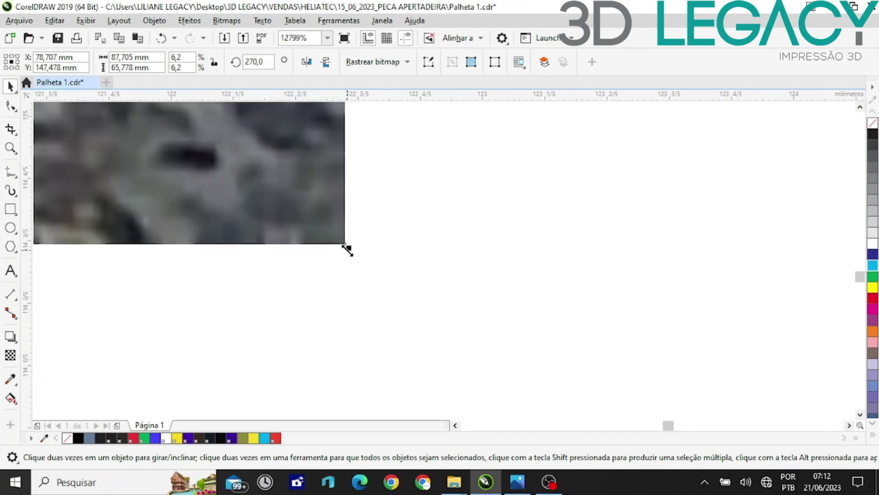
{"action": "left_click_drag", "start_coordinate": [348, 248], "coordinate": [353, 253]}
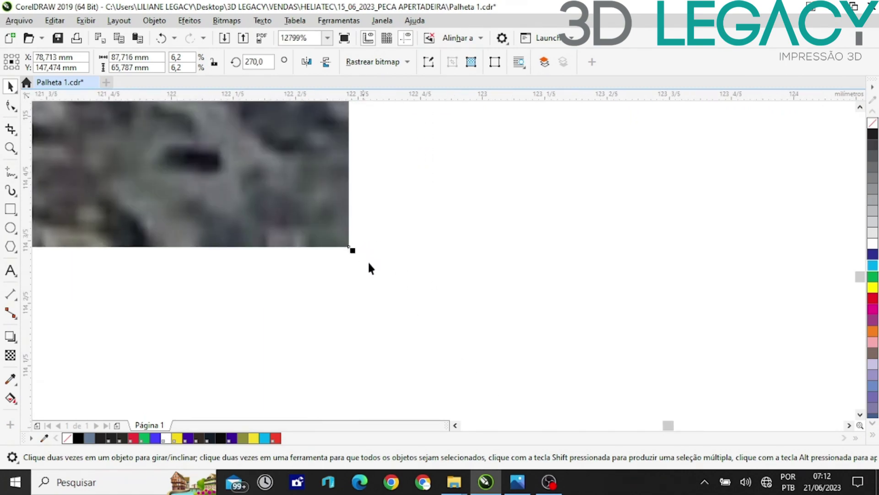
{"action": "left_click", "coordinate": [466, 311]}
{"action": "scroll", "coordinate": [459, 304], "scroll_direction": "down", "scroll_amount": 5}
{"action": "scroll", "coordinate": [454, 302], "scroll_direction": "down", "scroll_amount": 2}
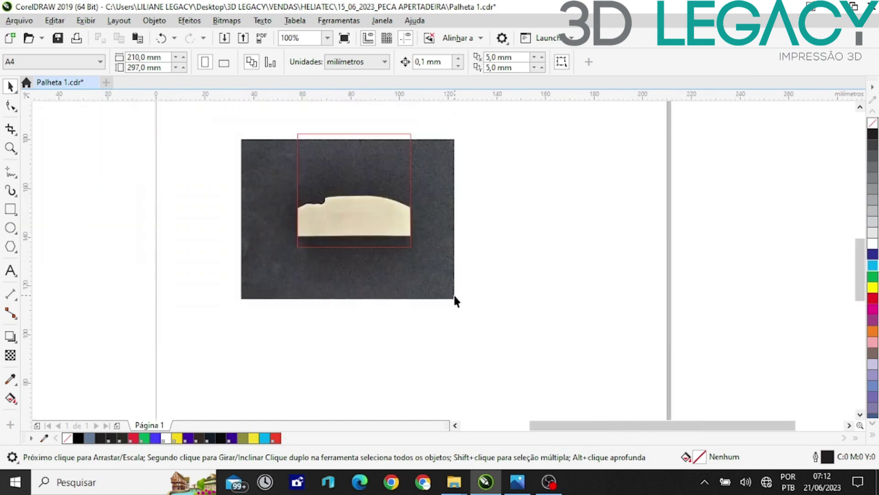
Nudge the photo sideways in 0.1 mm increments until the part's left end meets the red square's left edge, at X 78.612 mm.
{"action": "scroll", "coordinate": [267, 215], "scroll_direction": "up", "scroll_amount": 2}
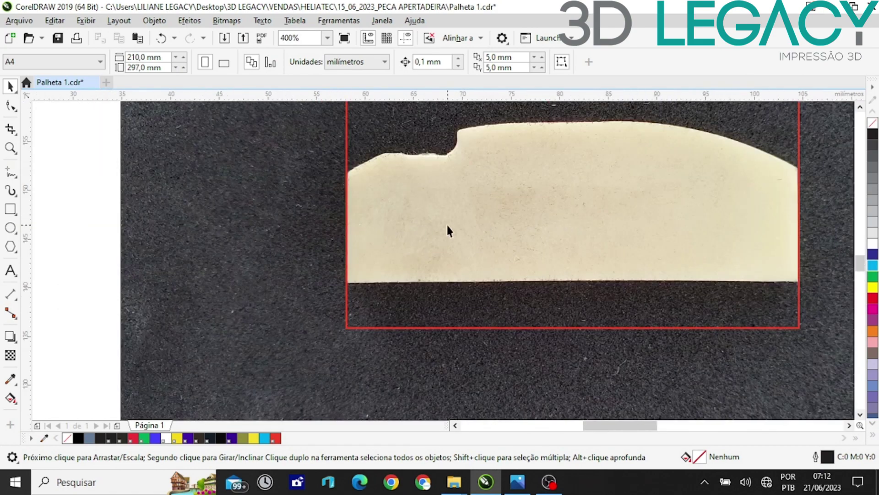
{"action": "left_click", "coordinate": [255, 262]}
{"action": "key", "text": "Left"}
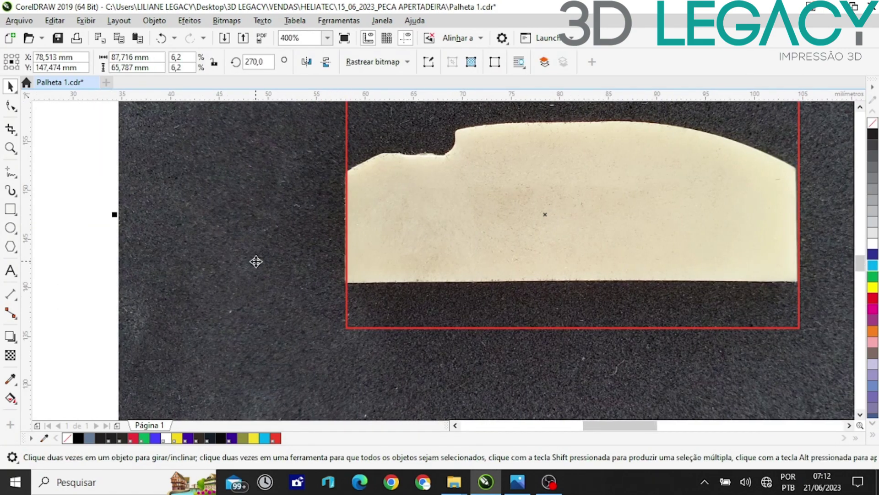
{"action": "key", "text": "Right"}
{"action": "key", "text": "Right"}
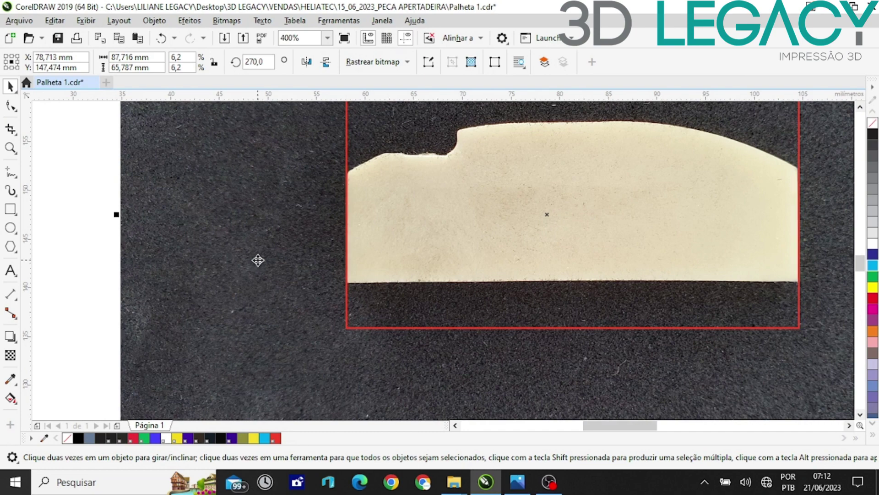
{"action": "key", "text": "Right"}
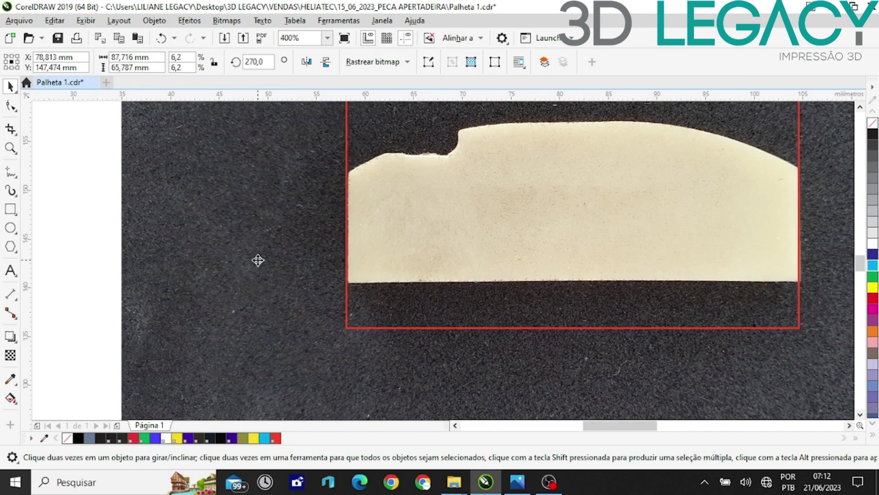
{"action": "key", "text": "Left"}
{"action": "key", "text": "Left"}
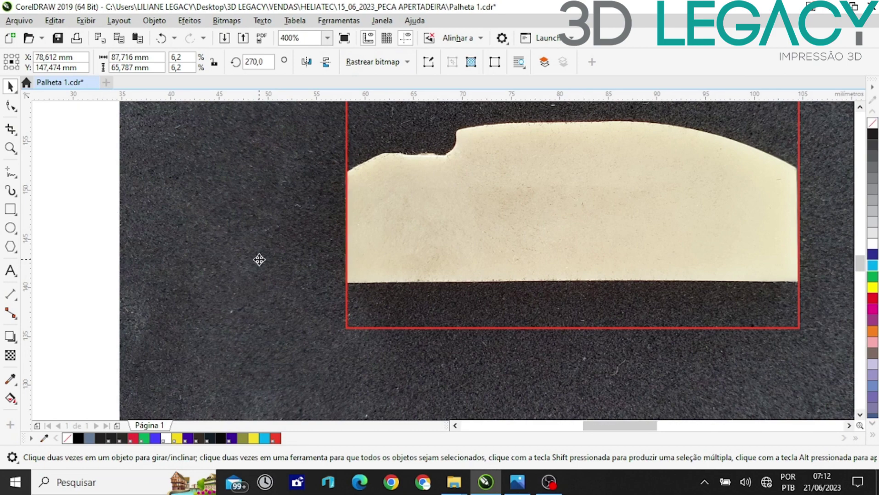
{"action": "key", "text": "Right"}
{"action": "scroll", "coordinate": [260, 259], "scroll_direction": "down", "scroll_amount": 2}
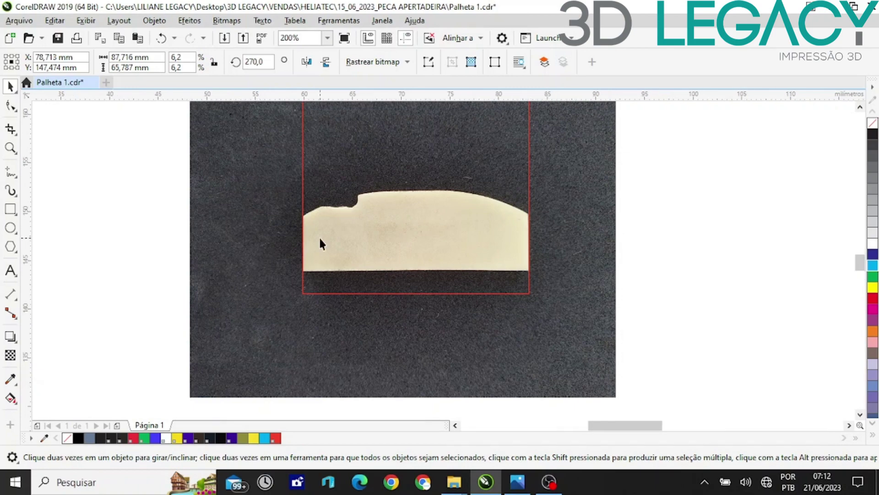
{"action": "scroll", "coordinate": [318, 235], "scroll_direction": "up", "scroll_amount": 4}
{"action": "key", "text": "Left"}
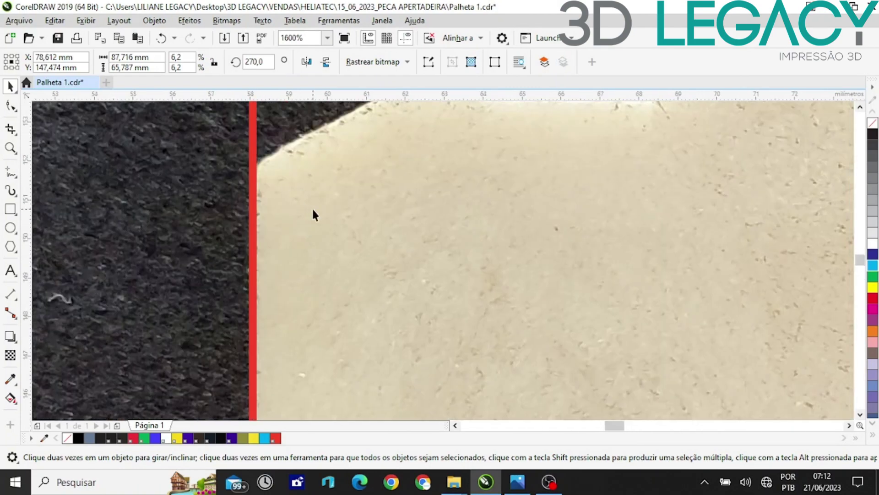
Enlarge the photo proportionally from its lower-right corner to about 87.77 × 65.83 mm and deselect it.
{"action": "scroll", "coordinate": [312, 211], "scroll_direction": "down", "scroll_amount": 3}
{"action": "scroll", "coordinate": [485, 221], "scroll_direction": "up", "scroll_amount": 3}
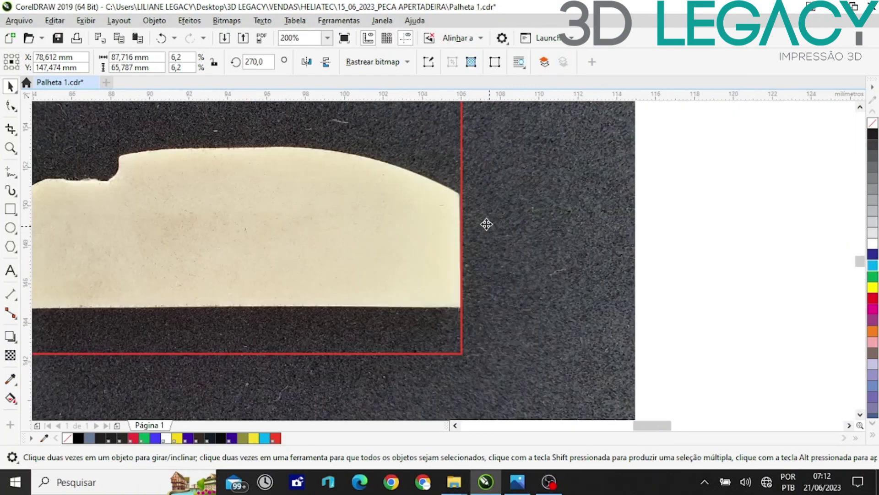
{"action": "scroll", "coordinate": [448, 232], "scroll_direction": "down", "scroll_amount": 3}
{"action": "scroll", "coordinate": [485, 314], "scroll_direction": "up", "scroll_amount": 6}
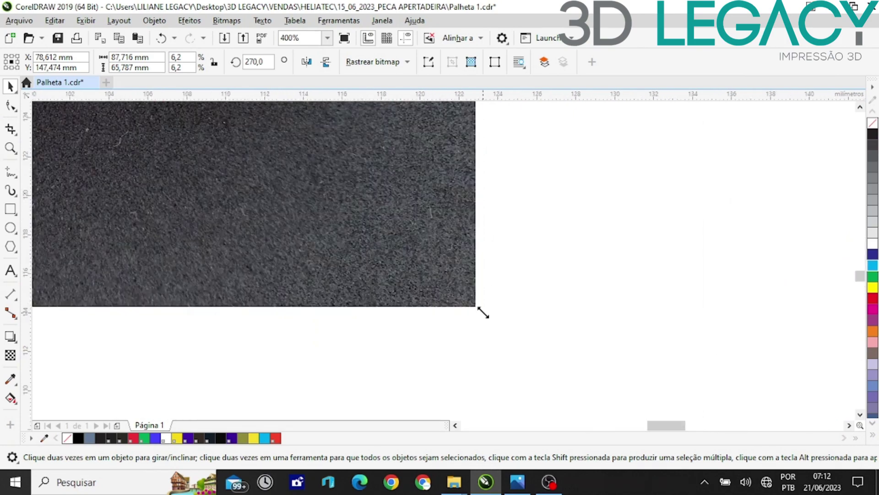
{"action": "left_click_drag", "start_coordinate": [490, 284], "coordinate": [496, 291]}
{"action": "left_click", "coordinate": [502, 353]}
{"action": "scroll", "coordinate": [502, 353], "scroll_direction": "down", "scroll_amount": 4}
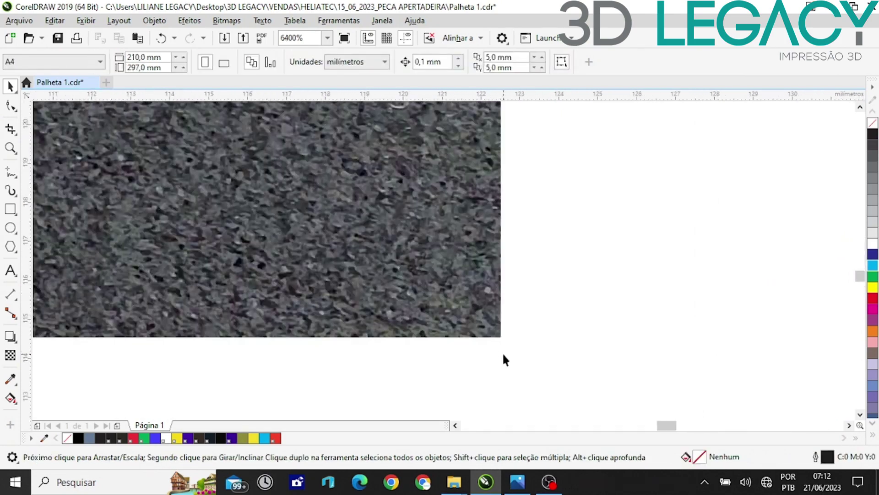
Nudge the photo 0.1 mm to the right to X 78.638 mm, centring the part between the square's vertical edges.
{"action": "scroll", "coordinate": [502, 349], "scroll_direction": "down", "scroll_amount": 2}
{"action": "scroll", "coordinate": [334, 270], "scroll_direction": "up", "scroll_amount": 2}
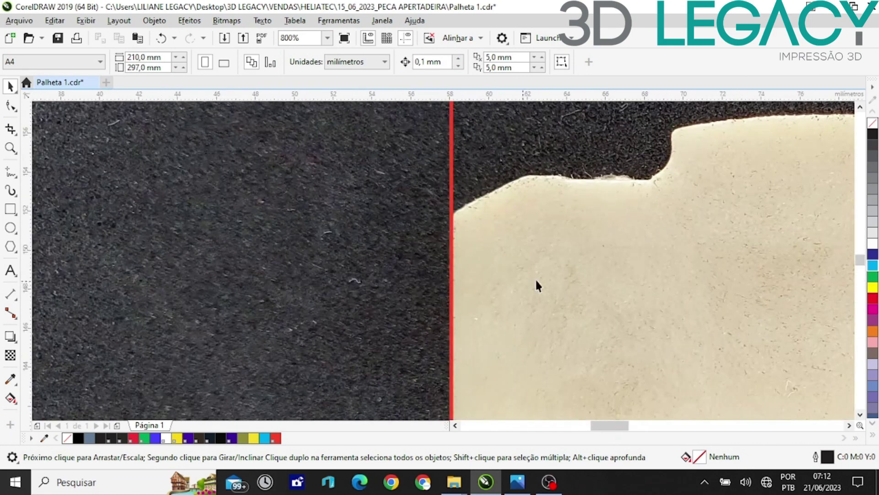
{"action": "scroll", "coordinate": [324, 251], "scroll_direction": "down", "scroll_amount": 1}
{"action": "left_click", "coordinate": [324, 248]}
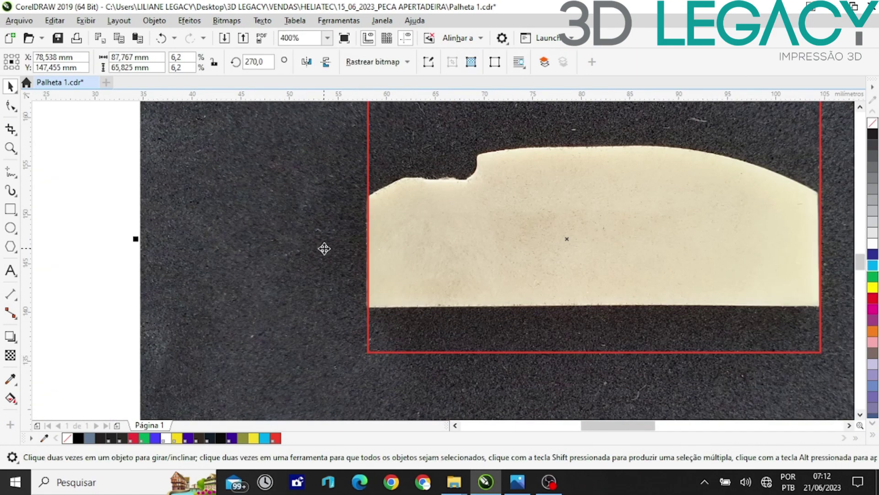
{"action": "key", "text": "Right"}
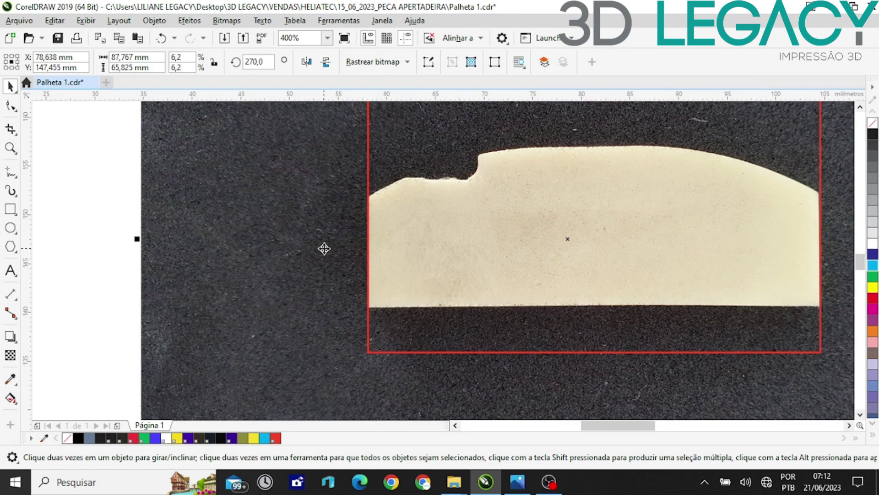
Check the part's right end against the square's edge and try to enlarge the photo minutely from its lower-right corner.
{"action": "scroll", "coordinate": [324, 248], "scroll_direction": "down", "scroll_amount": 2}
{"action": "scroll", "coordinate": [545, 239], "scroll_direction": "up", "scroll_amount": 4}
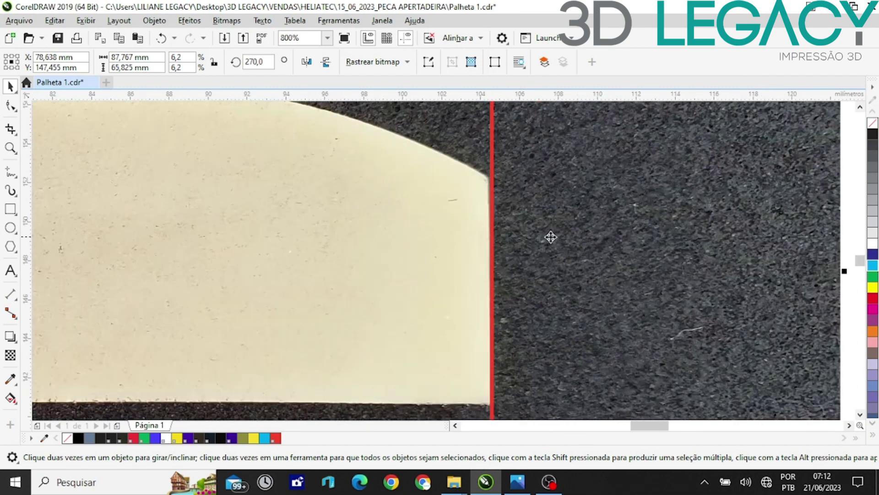
{"action": "scroll", "coordinate": [496, 418], "scroll_direction": "right", "scroll_amount": 2}
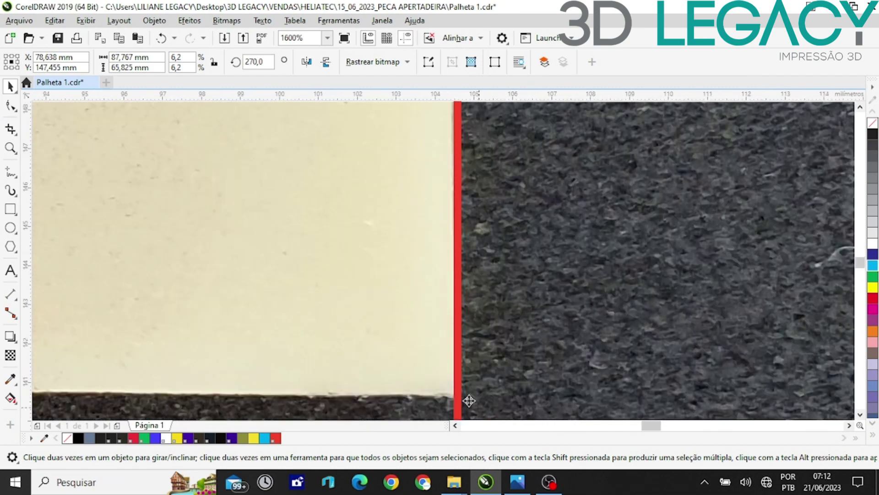
{"action": "scroll", "coordinate": [430, 323], "scroll_direction": "right", "scroll_amount": 1}
{"action": "scroll", "coordinate": [528, 271], "scroll_direction": "down", "scroll_amount": 6}
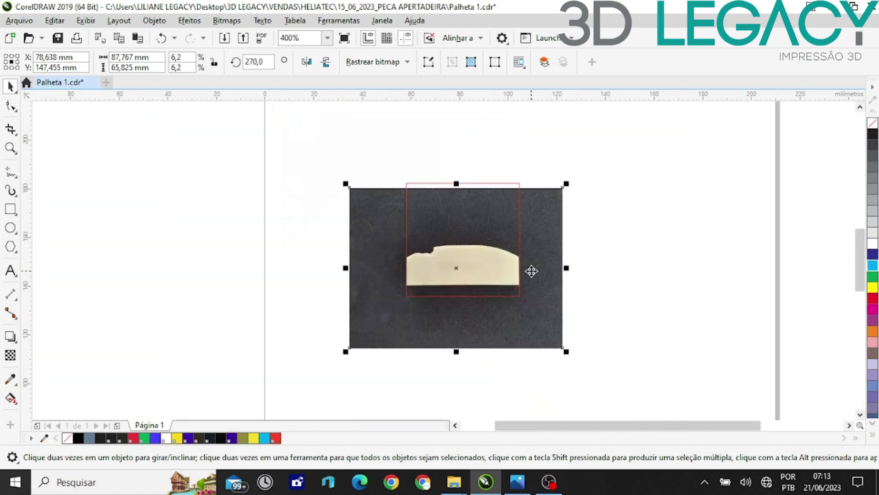
{"action": "scroll", "coordinate": [563, 348], "scroll_direction": "up", "scroll_amount": 14}
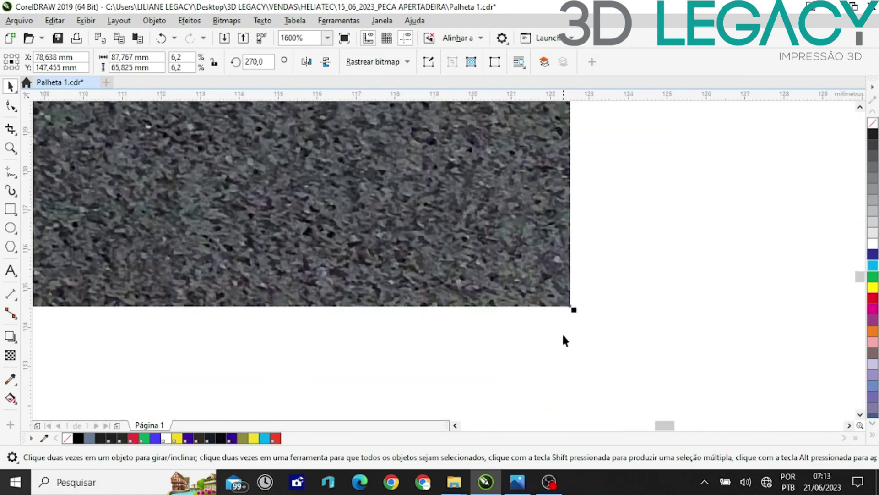
{"action": "scroll", "coordinate": [545, 300], "scroll_direction": "up", "scroll_amount": 6}
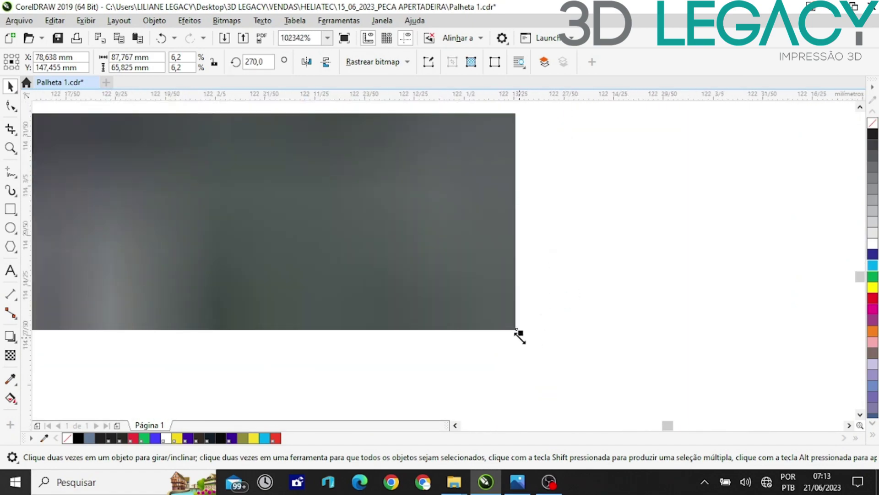
{"action": "left_click_drag", "start_coordinate": [522, 335], "coordinate": [526, 338]}
{"action": "left_click", "coordinate": [587, 352]}
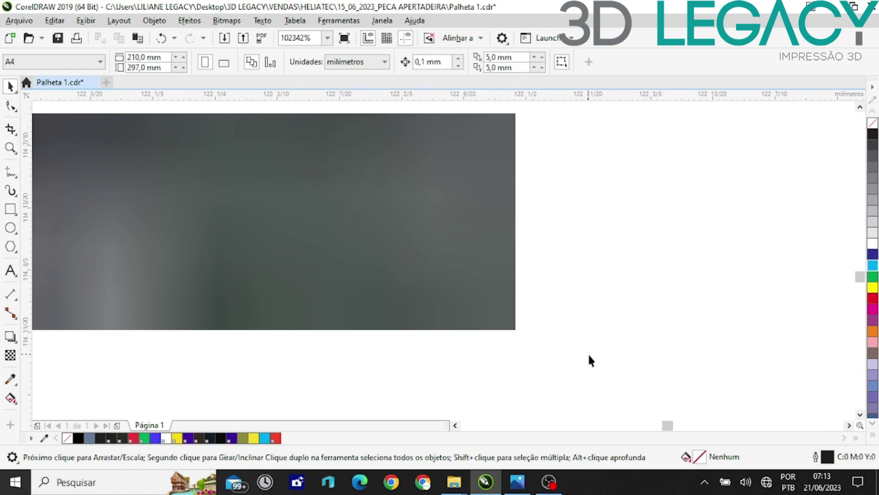
Examine how both ends of the part line up with the red square's left and right edges.
{"action": "scroll", "coordinate": [580, 341], "scroll_direction": "down", "scroll_amount": 6}
{"action": "scroll", "coordinate": [534, 298], "scroll_direction": "up", "scroll_amount": 3}
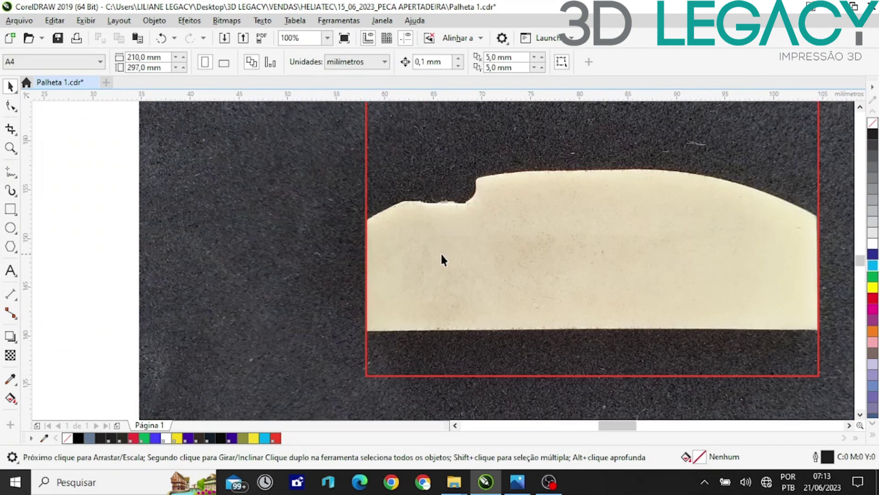
{"action": "scroll", "coordinate": [247, 255], "scroll_direction": "down", "scroll_amount": 3}
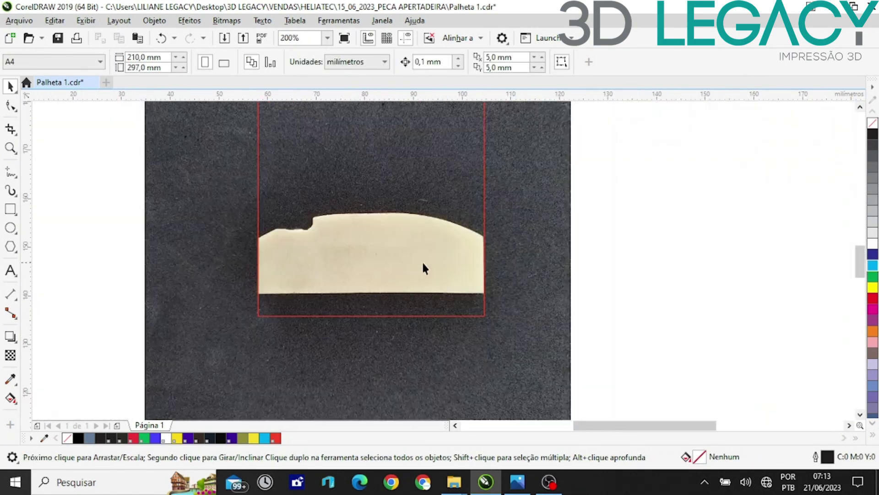
{"action": "scroll", "coordinate": [475, 247], "scroll_direction": "up", "scroll_amount": 3}
{"action": "scroll", "coordinate": [477, 246], "scroll_direction": "down", "scroll_amount": 4}
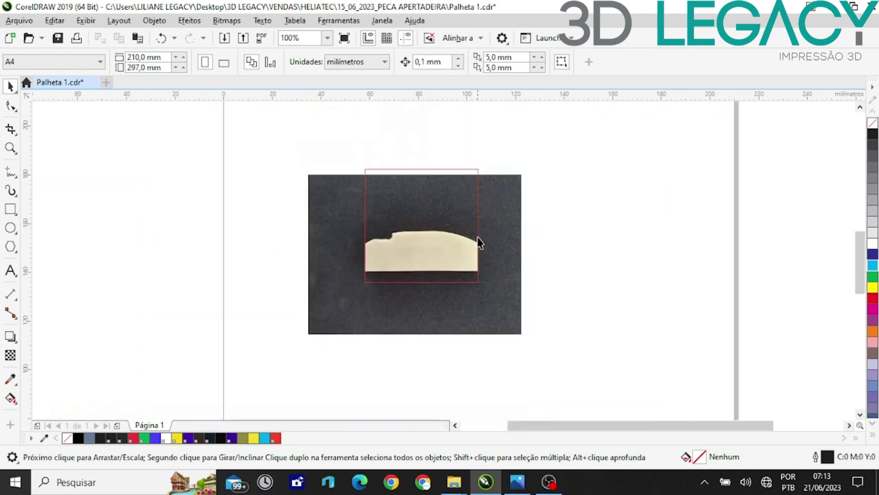
{"action": "scroll", "coordinate": [520, 173], "scroll_direction": "up", "scroll_amount": 4}
{"action": "scroll", "coordinate": [520, 173], "scroll_direction": "up", "scroll_amount": 2}
Enlarge the photo proportionally from its upper-right corner to about 87.78 × 65.83 mm, deselect it and inspect the part's fit inside the square.
{"action": "left_click", "coordinate": [500, 262]}
{"action": "scroll", "coordinate": [555, 201], "scroll_direction": "up", "scroll_amount": 6}
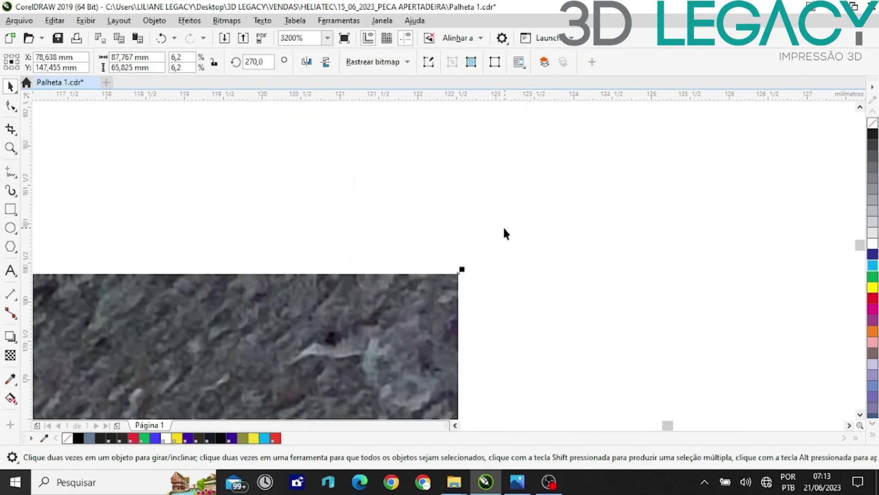
{"action": "scroll", "coordinate": [462, 265], "scroll_direction": "up", "scroll_amount": 8}
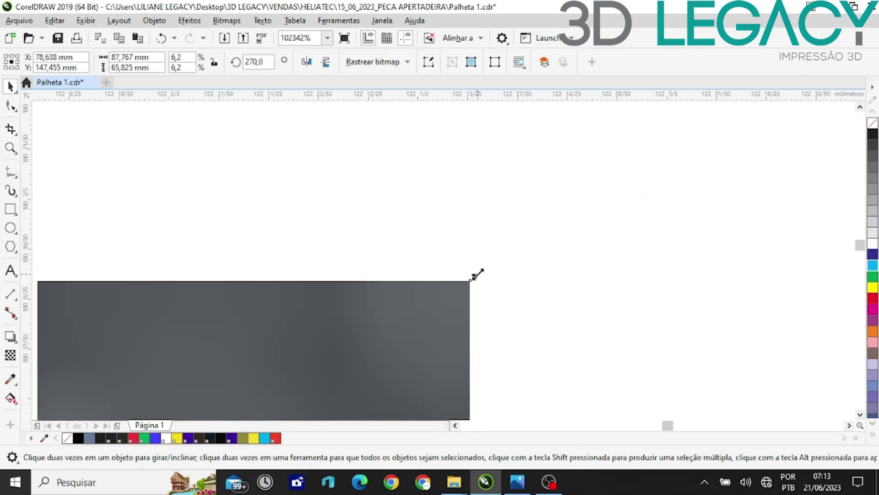
{"action": "left_click_drag", "start_coordinate": [478, 275], "coordinate": [511, 251]}
{"action": "scroll", "coordinate": [510, 251], "scroll_direction": "down", "scroll_amount": 3}
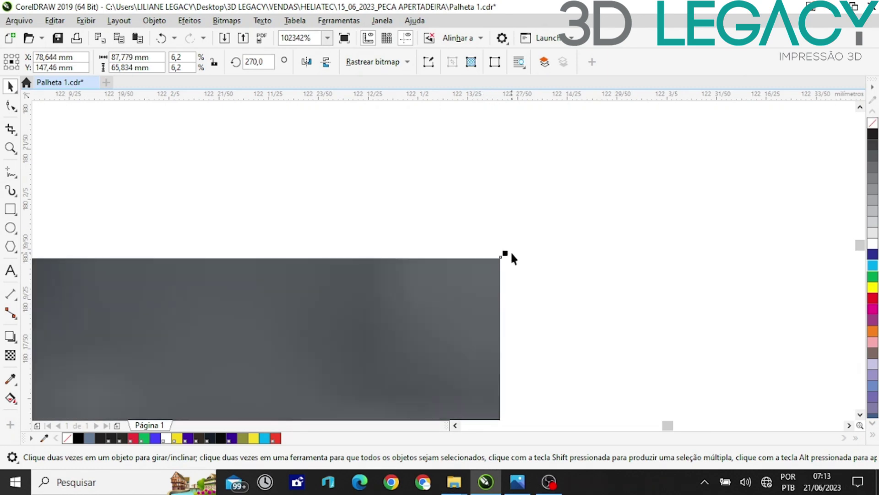
{"action": "scroll", "coordinate": [523, 249], "scroll_direction": "down", "scroll_amount": 10}
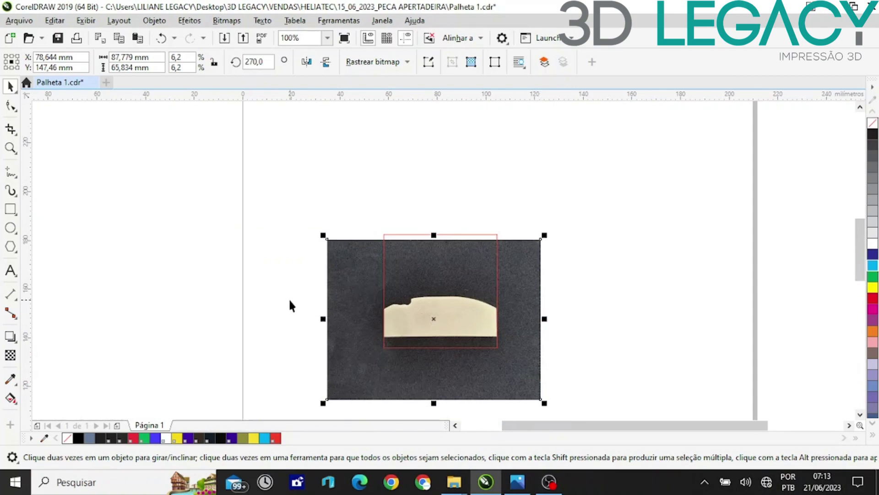
{"action": "left_click", "coordinate": [290, 304]}
{"action": "scroll", "coordinate": [363, 338], "scroll_direction": "up", "scroll_amount": 5}
{"action": "scroll", "coordinate": [369, 220], "scroll_direction": "down", "scroll_amount": 2}
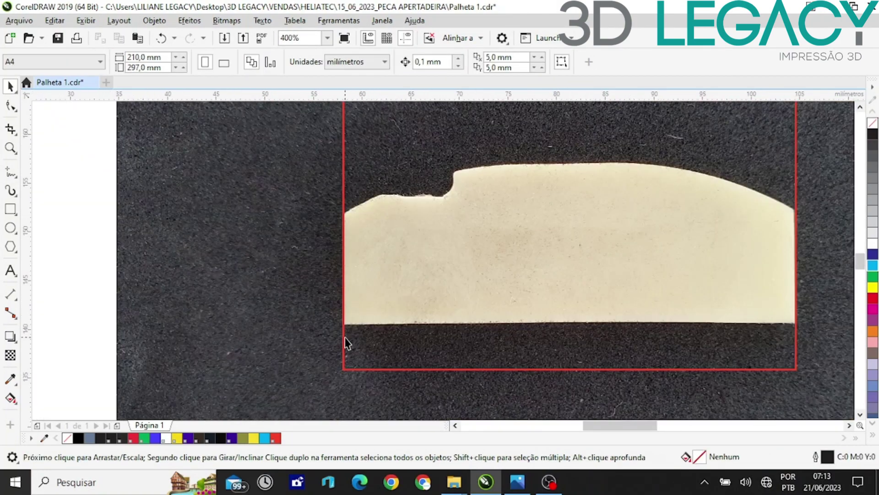
Nudge the photo 0.1 mm to the left to X 78.644 mm so the part fits between the square's vertical edges, and deselect it.
{"action": "scroll", "coordinate": [339, 315], "scroll_direction": "up", "scroll_amount": 1}
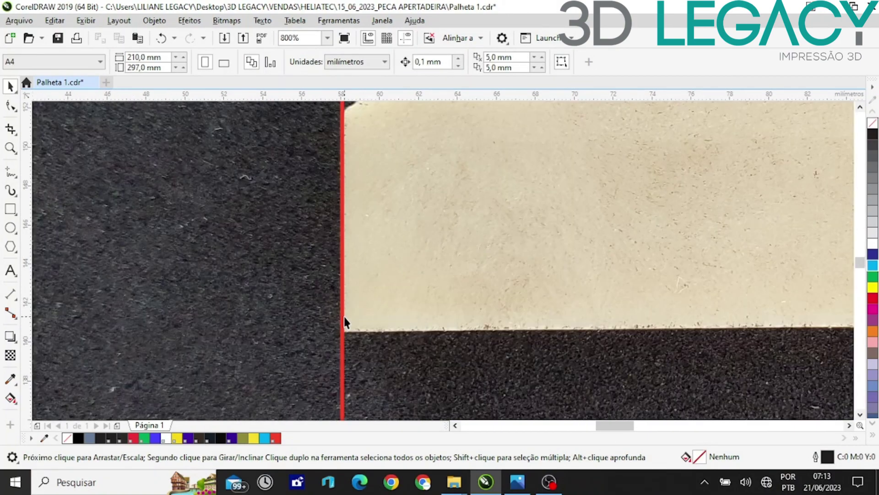
{"action": "scroll", "coordinate": [363, 314], "scroll_direction": "up", "scroll_amount": 1}
{"action": "scroll", "coordinate": [363, 315], "scroll_direction": "up", "scroll_amount": 1}
{"action": "scroll", "coordinate": [237, 314], "scroll_direction": "down", "scroll_amount": 3}
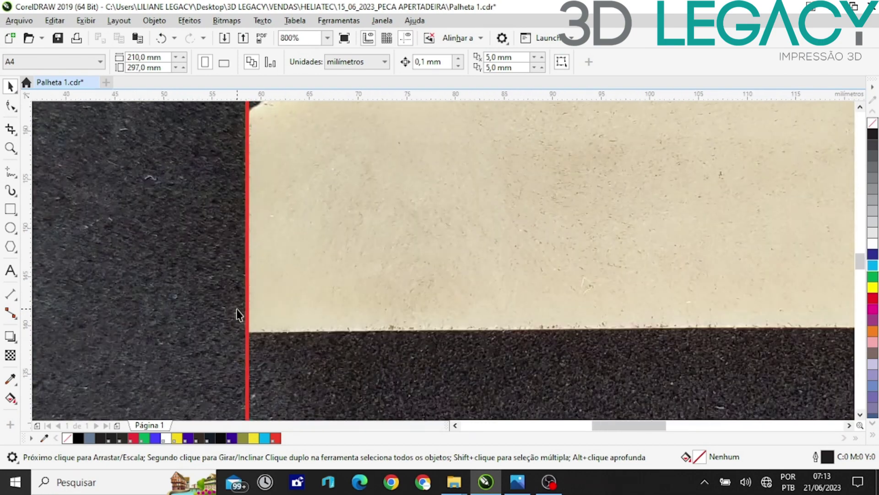
{"action": "scroll", "coordinate": [238, 314], "scroll_direction": "down", "scroll_amount": 1}
{"action": "scroll", "coordinate": [687, 259], "scroll_direction": "up", "scroll_amount": 1}
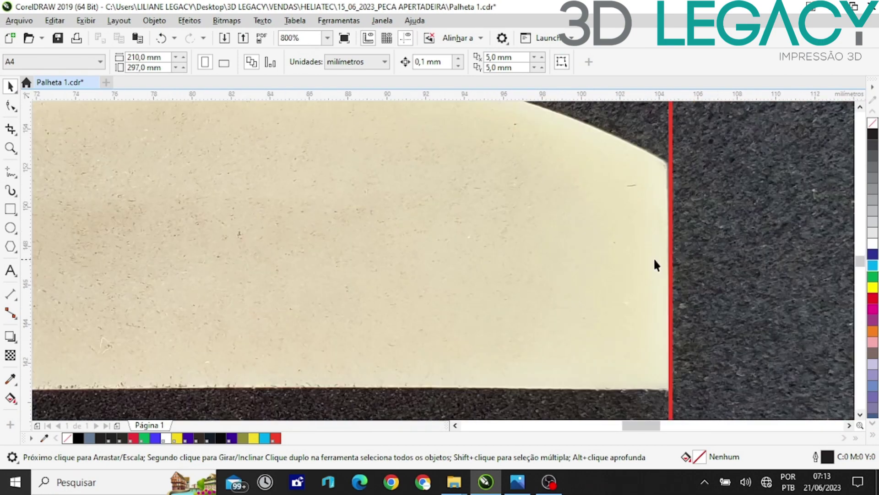
{"action": "left_click", "coordinate": [733, 238]}
{"action": "scroll", "coordinate": [729, 236], "scroll_direction": "down", "scroll_amount": 2}
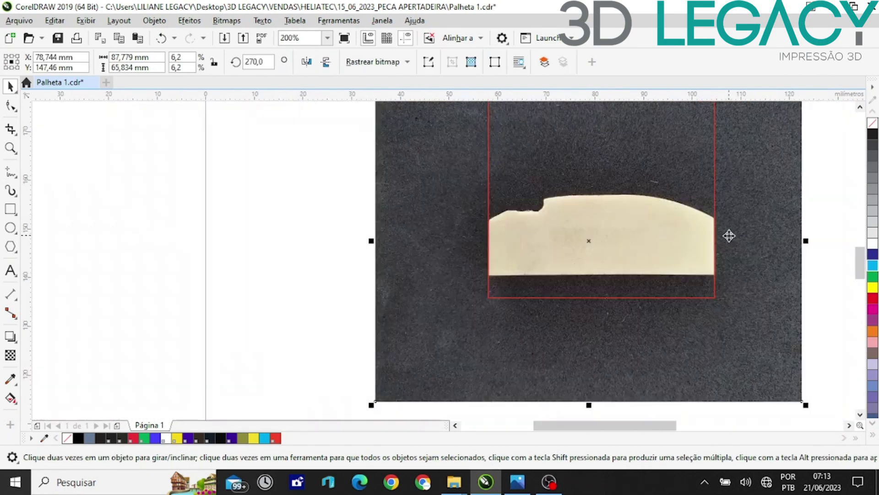
{"action": "scroll", "coordinate": [501, 232], "scroll_direction": "up", "scroll_amount": 3}
{"action": "scroll", "coordinate": [457, 231], "scroll_direction": "down", "scroll_amount": 1}
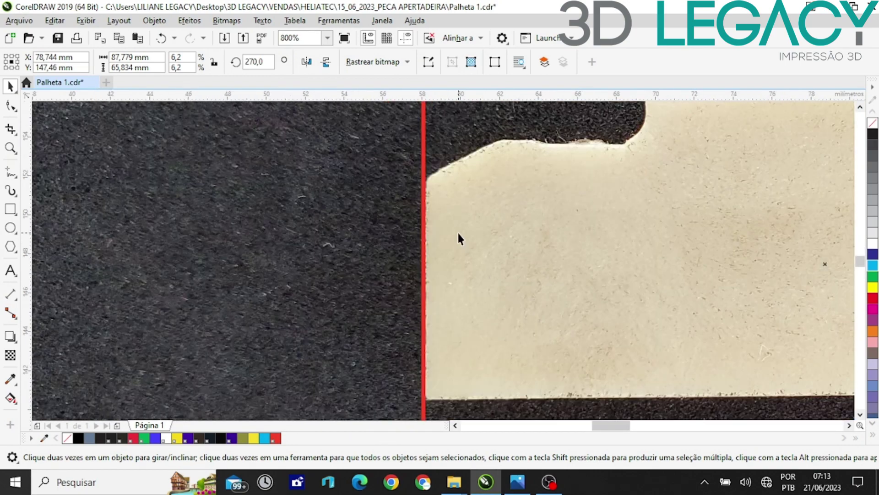
{"action": "scroll", "coordinate": [350, 234], "scroll_direction": "down", "scroll_amount": 2}
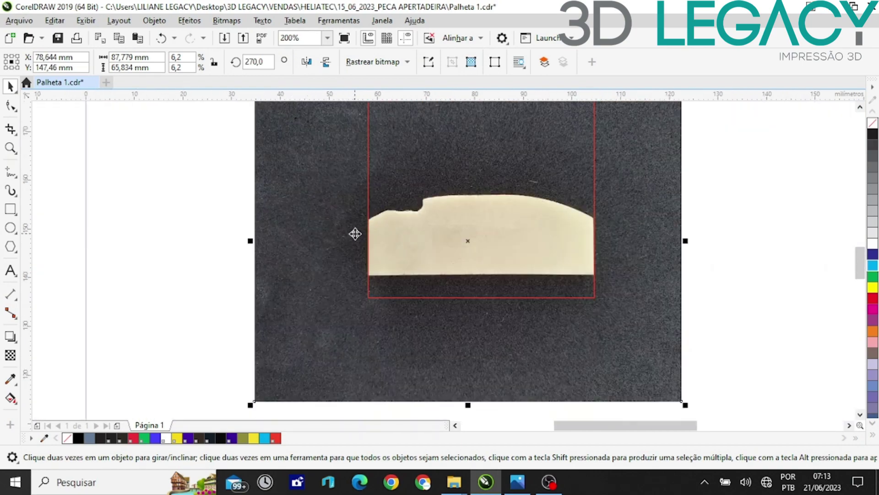
{"action": "scroll", "coordinate": [355, 234], "scroll_direction": "down", "scroll_amount": 2}
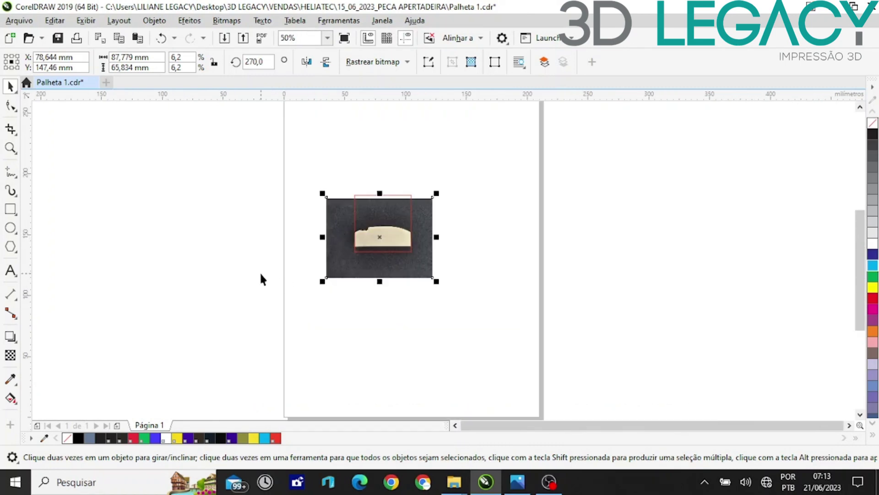
{"action": "left_click", "coordinate": [274, 264]}
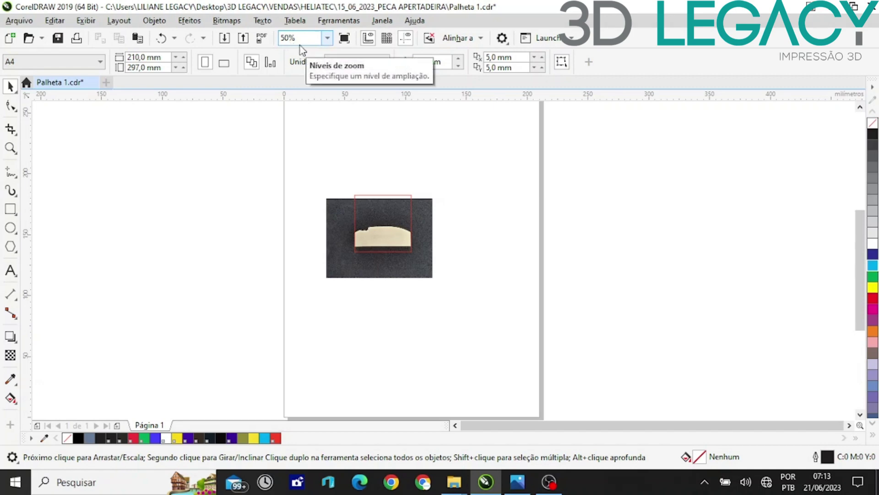
Move the red reference square off the photo into the empty area left of the page and deselect it.
{"action": "left_click", "coordinate": [327, 38]}
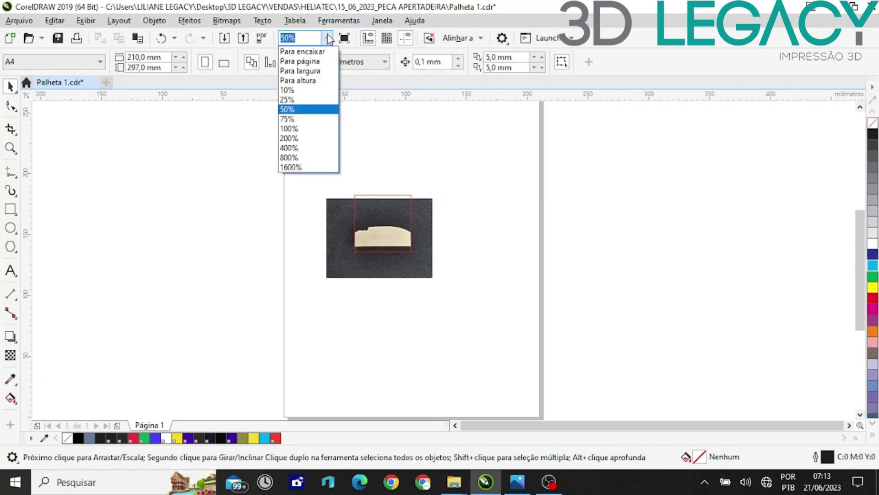
{"action": "left_click", "coordinate": [291, 124]}
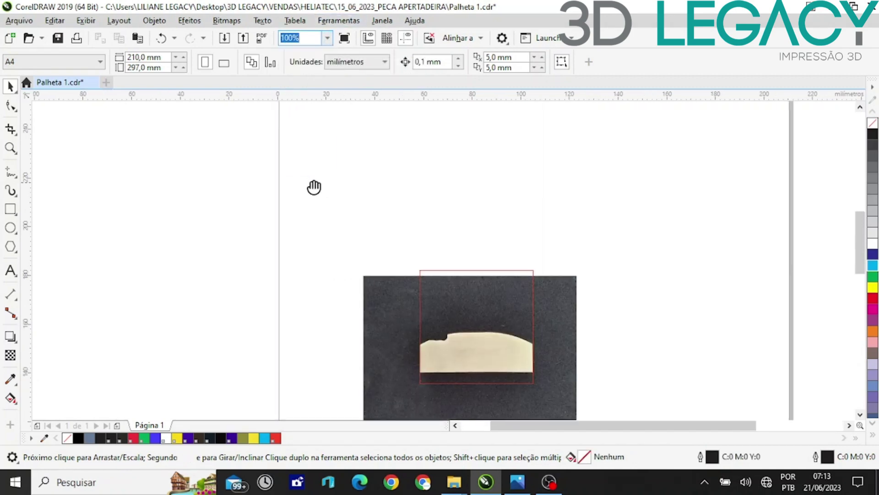
{"action": "middle_click_drag", "start_coordinate": [314, 186], "coordinate": [310, 98]}
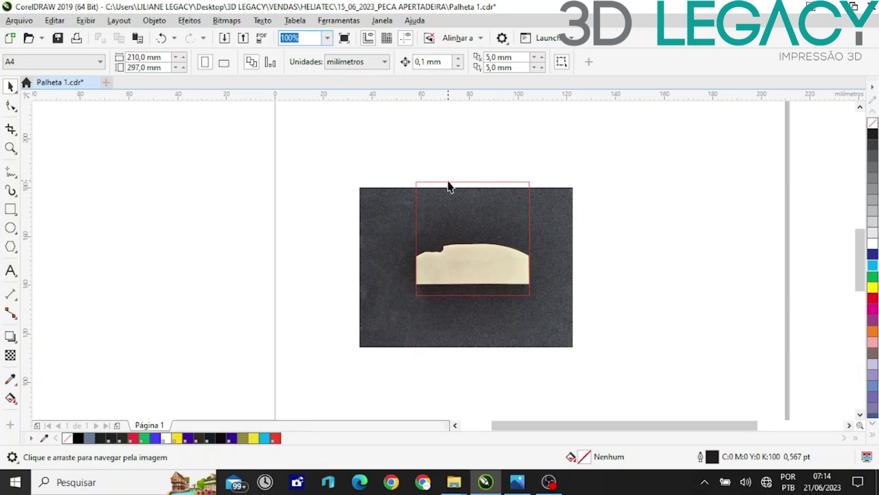
{"action": "left_click_drag", "start_coordinate": [448, 185], "coordinate": [152, 159]}
{"action": "left_click", "coordinate": [293, 249]}
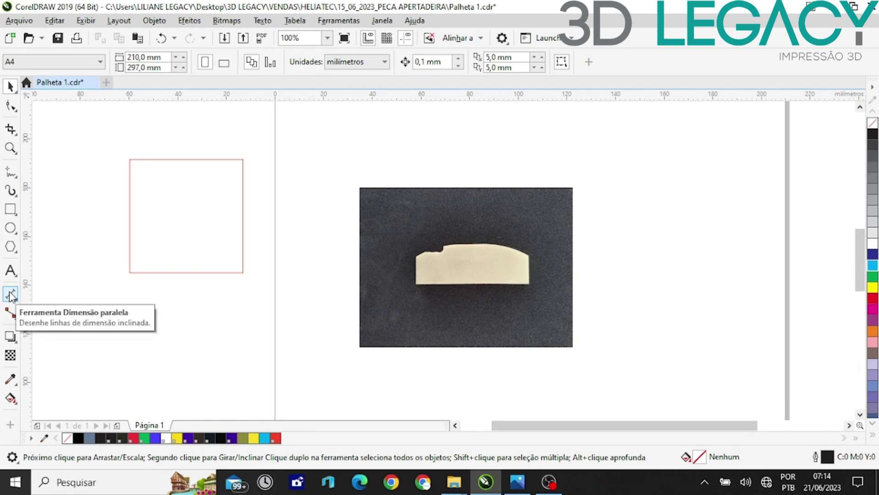
Draw a horizontal two-point line about 46.57 mm long along the part's bottom edge, from its lower-left to its lower-right corner.
{"action": "left_click", "coordinate": [15, 177]}
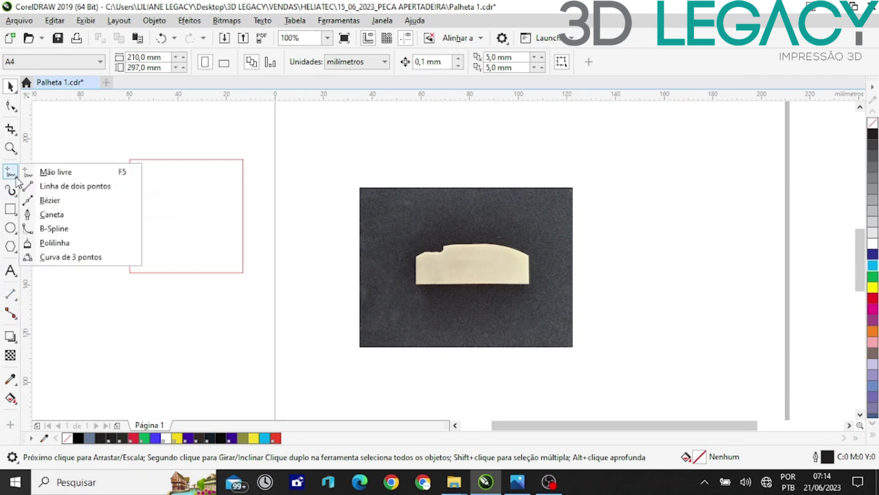
{"action": "left_click", "coordinate": [45, 188]}
{"action": "scroll", "coordinate": [450, 281], "scroll_direction": "up", "scroll_amount": 3}
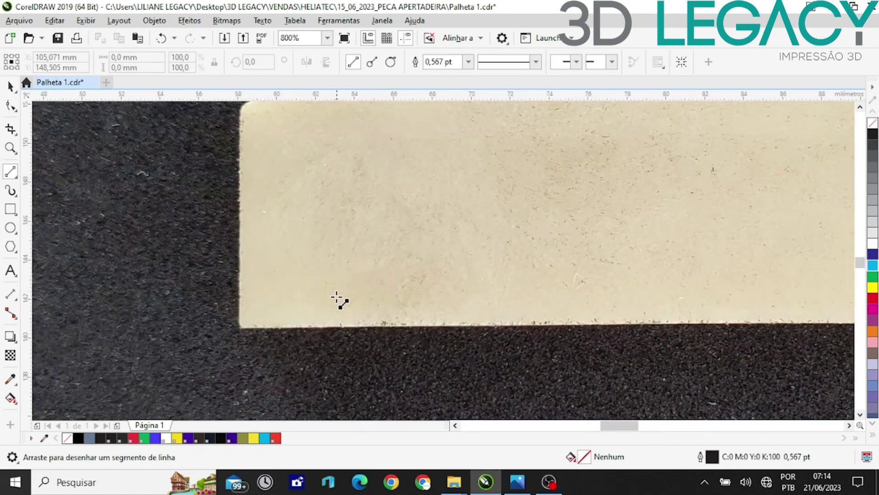
{"action": "scroll", "coordinate": [220, 333], "scroll_direction": "up", "scroll_amount": 1}
{"action": "scroll", "coordinate": [304, 328], "scroll_direction": "up", "scroll_amount": 1}
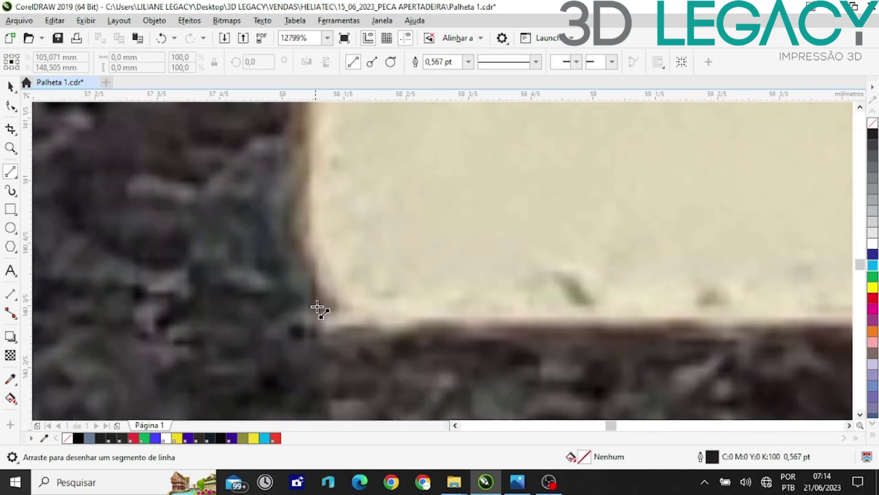
{"action": "scroll", "coordinate": [317, 306], "scroll_direction": "up", "scroll_amount": 1}
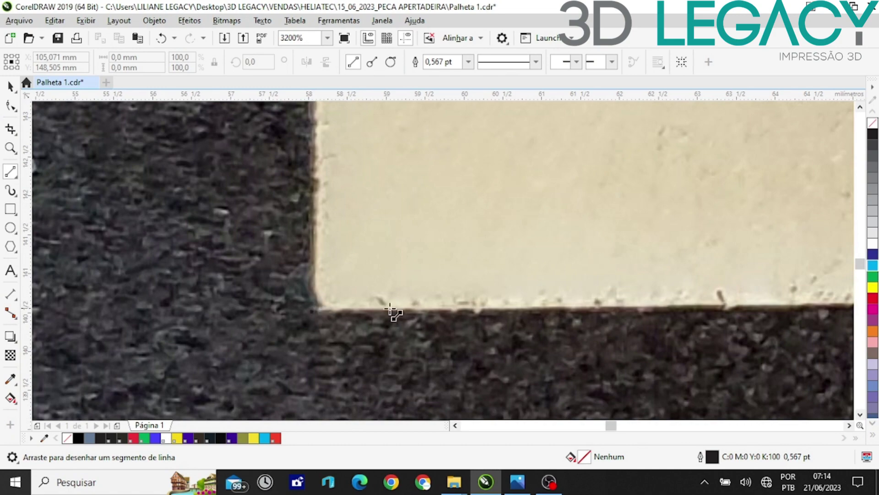
{"action": "scroll", "coordinate": [294, 309], "scroll_direction": "down", "scroll_amount": 3}
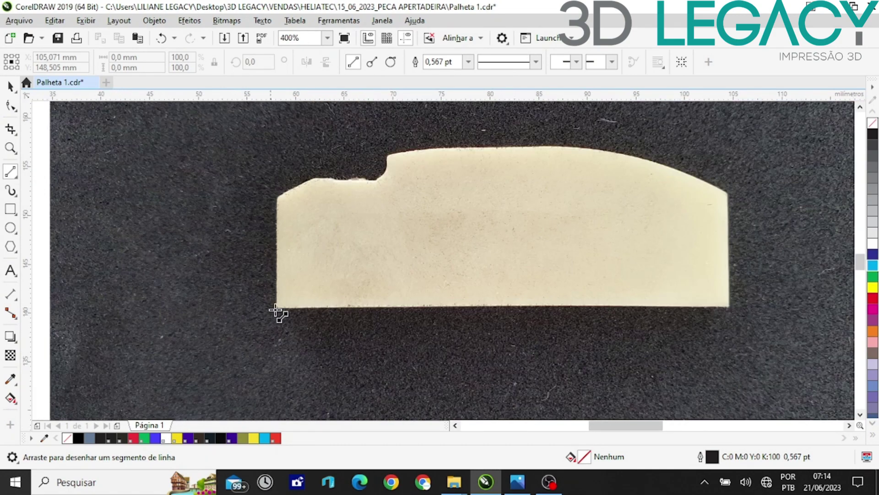
{"action": "scroll", "coordinate": [609, 304], "scroll_direction": "up", "scroll_amount": 1}
{"action": "scroll", "coordinate": [597, 301], "scroll_direction": "down", "scroll_amount": 1}
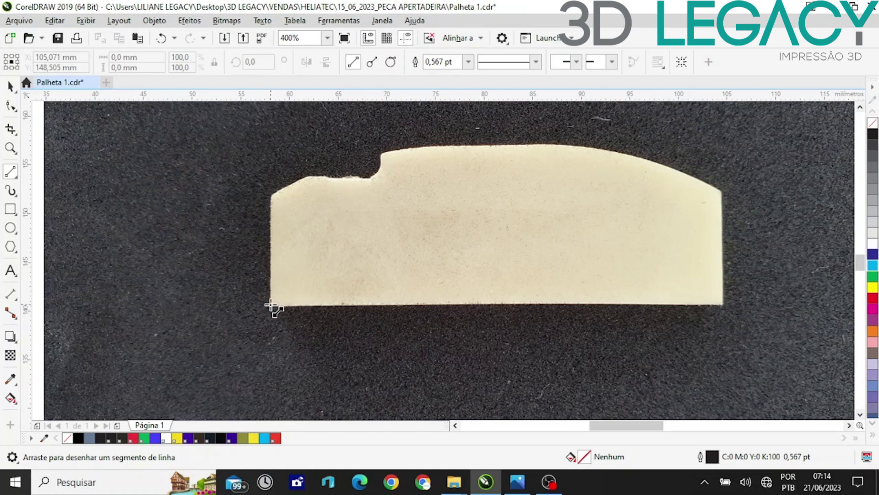
{"action": "left_click_drag", "start_coordinate": [270, 305], "coordinate": [725, 304]}
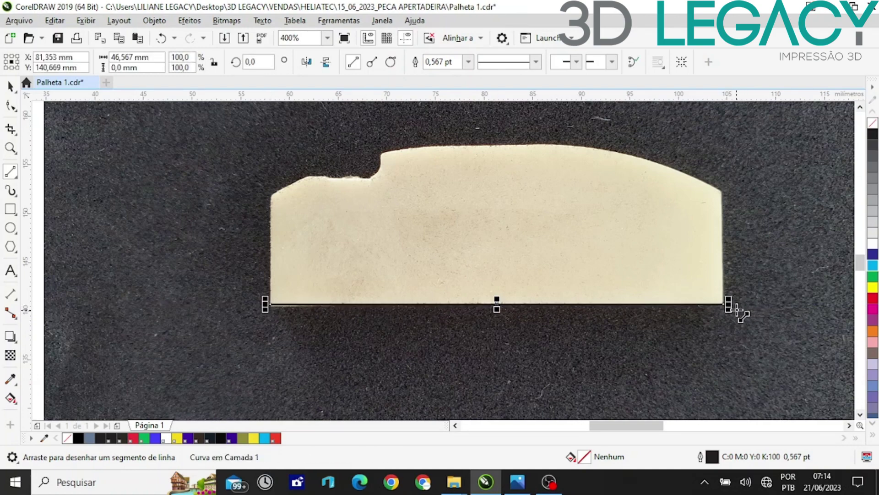
Continue the line from its left end about 11.15 mm up the part's left edge to the start of the slanted corner.
{"action": "scroll", "coordinate": [272, 305], "scroll_direction": "up", "scroll_amount": 2}
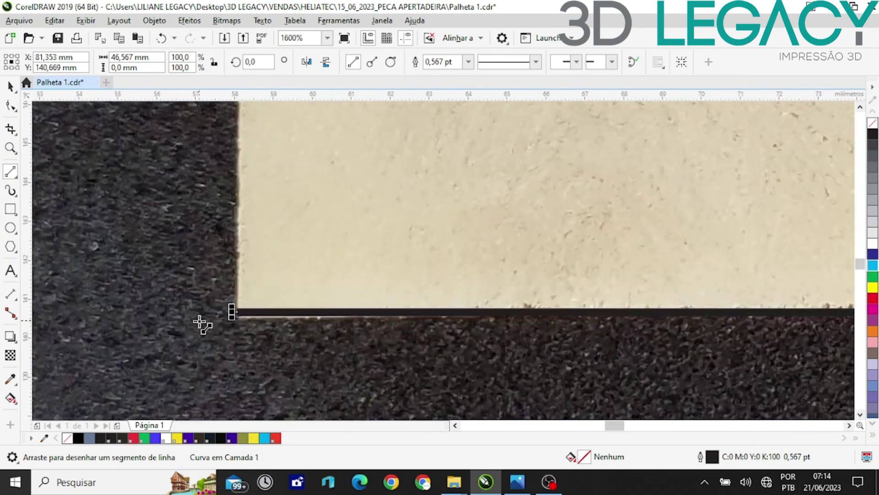
{"action": "scroll", "coordinate": [216, 367], "scroll_direction": "down", "scroll_amount": 1}
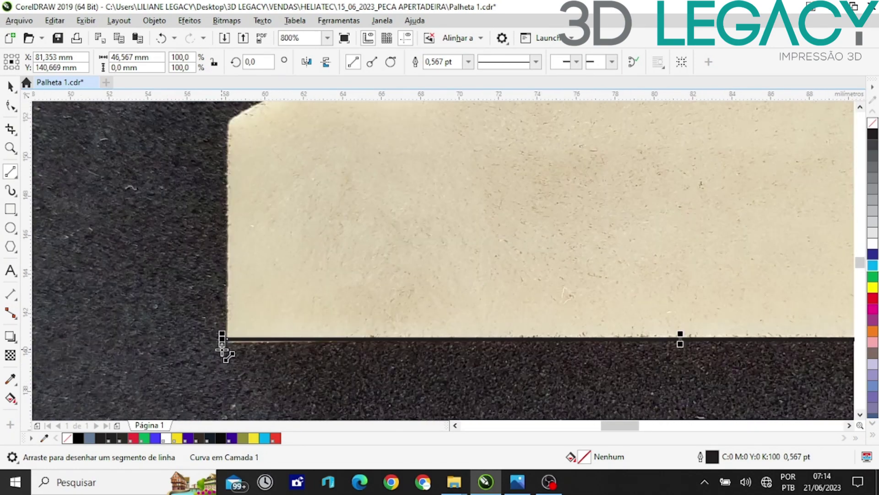
{"action": "left_click_drag", "start_coordinate": [222, 339], "coordinate": [228, 121]}
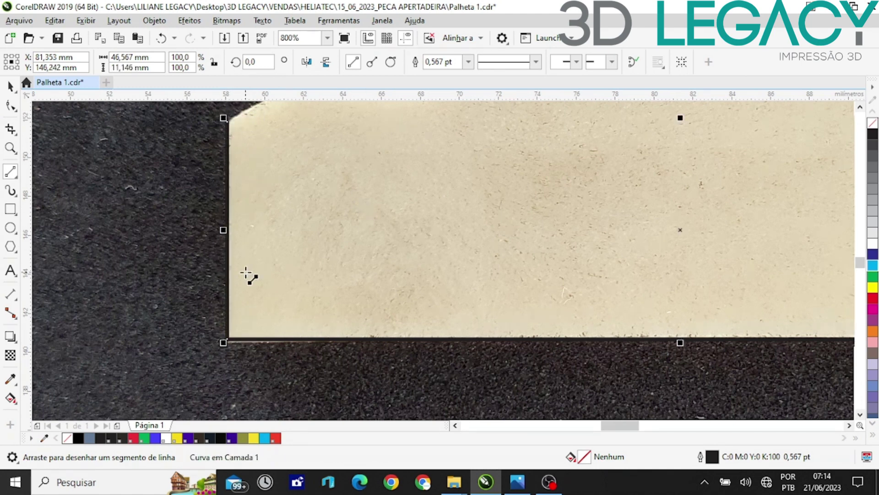
Set the traced line's outline colour to PANTONE Warm Red C.
{"action": "scroll", "coordinate": [246, 275], "scroll_direction": "down", "scroll_amount": 2}
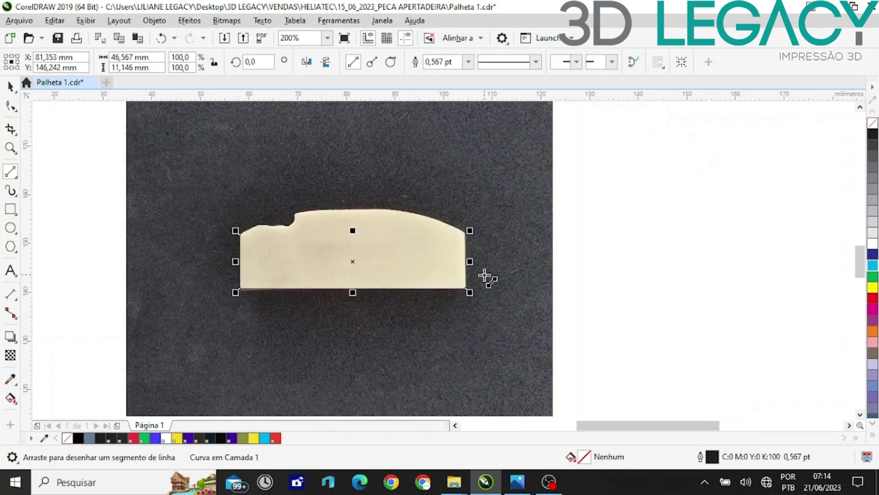
{"action": "scroll", "coordinate": [476, 280], "scroll_direction": "up", "scroll_amount": 1}
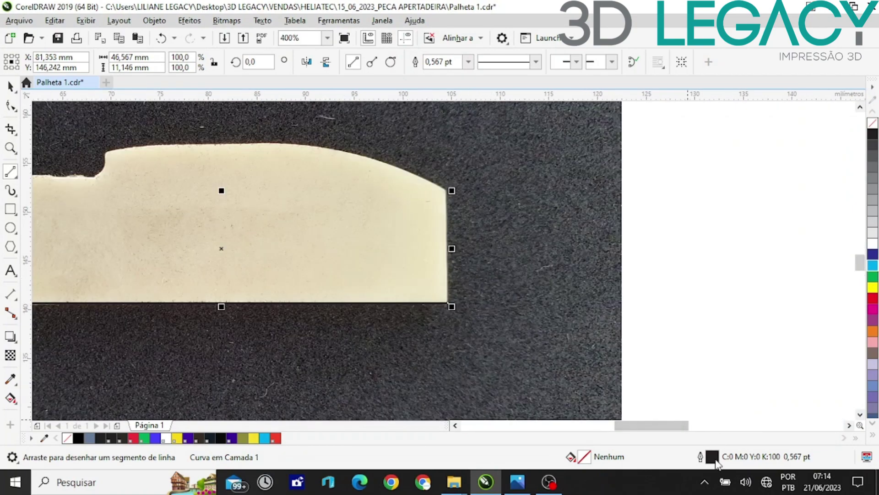
{"action": "double_click", "coordinate": [712, 457]}
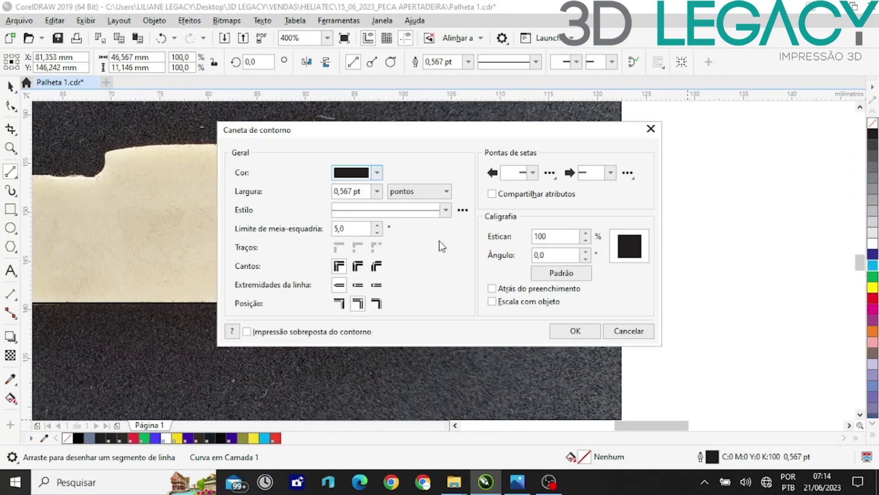
{"action": "left_click", "coordinate": [377, 173]}
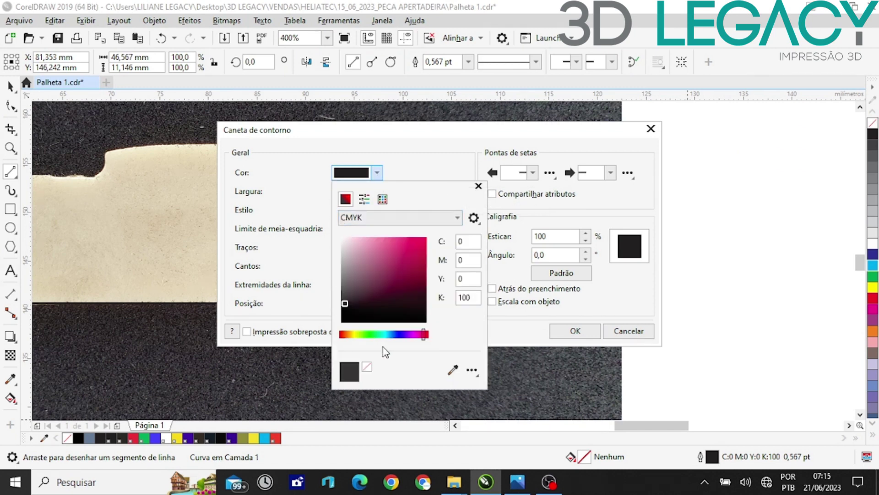
{"action": "left_click", "coordinate": [342, 335]}
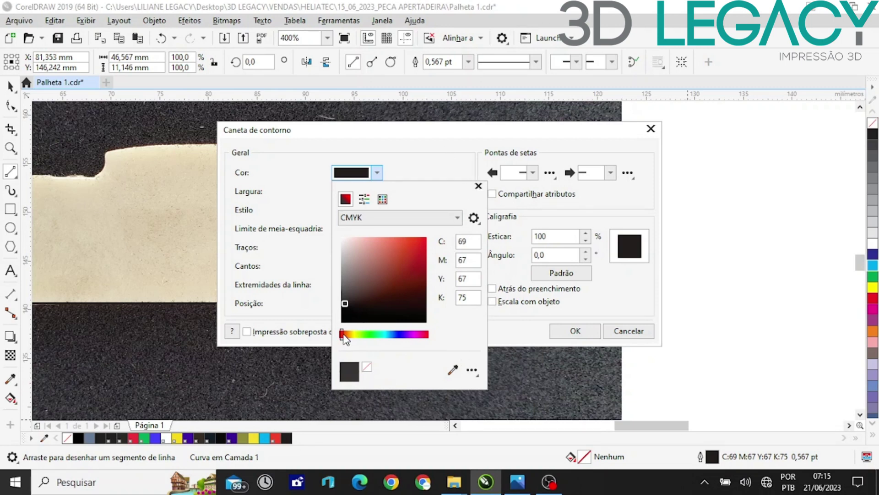
{"action": "left_click", "coordinate": [382, 198]}
{"action": "left_click", "coordinate": [401, 237]}
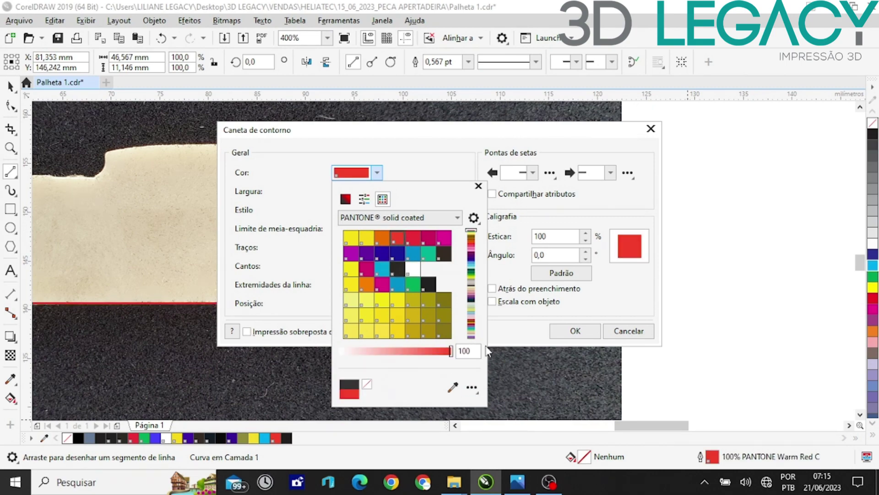
{"action": "left_click", "coordinate": [478, 186]}
{"action": "left_click", "coordinate": [573, 329]}
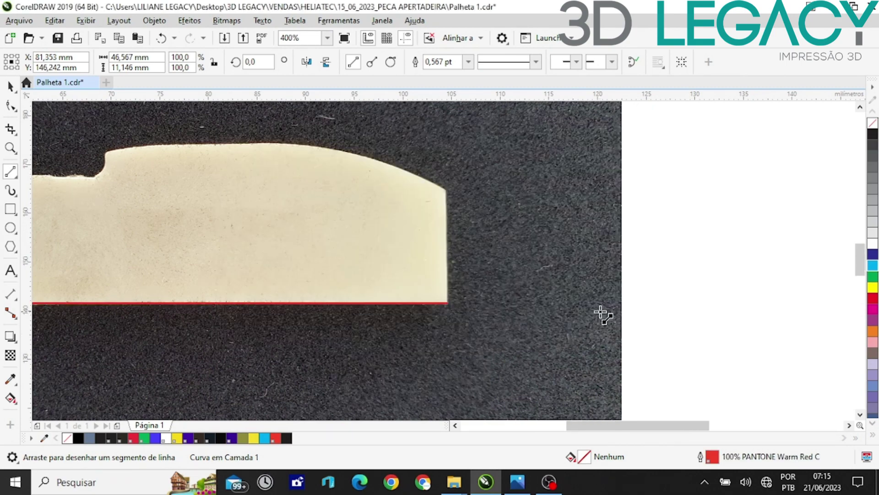
Try to extend the outline from its lower-right end about 11.8 mm up the part's right edge to the start of the curve.
{"action": "scroll", "coordinate": [603, 314], "scroll_direction": "down", "scroll_amount": 2}
{"action": "scroll", "coordinate": [504, 304], "scroll_direction": "up", "scroll_amount": 2}
{"action": "scroll", "coordinate": [559, 204], "scroll_direction": "up", "scroll_amount": 2}
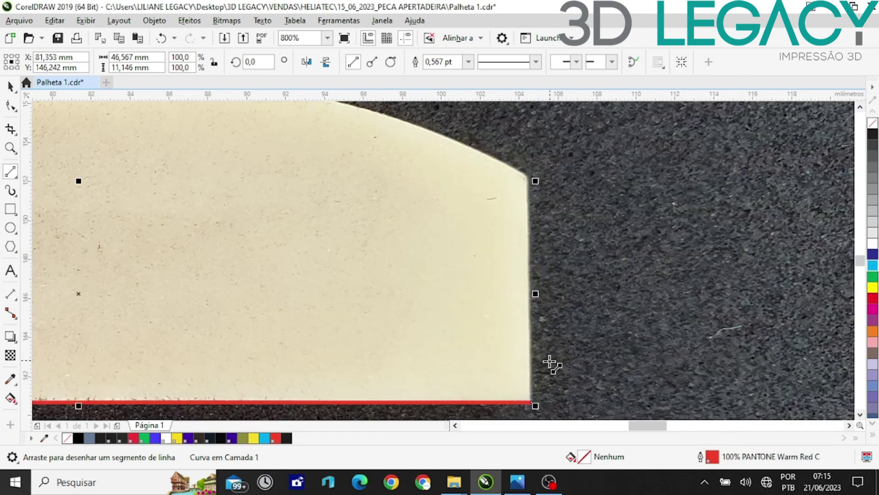
{"action": "left_click_drag", "start_coordinate": [531, 401], "coordinate": [529, 174]}
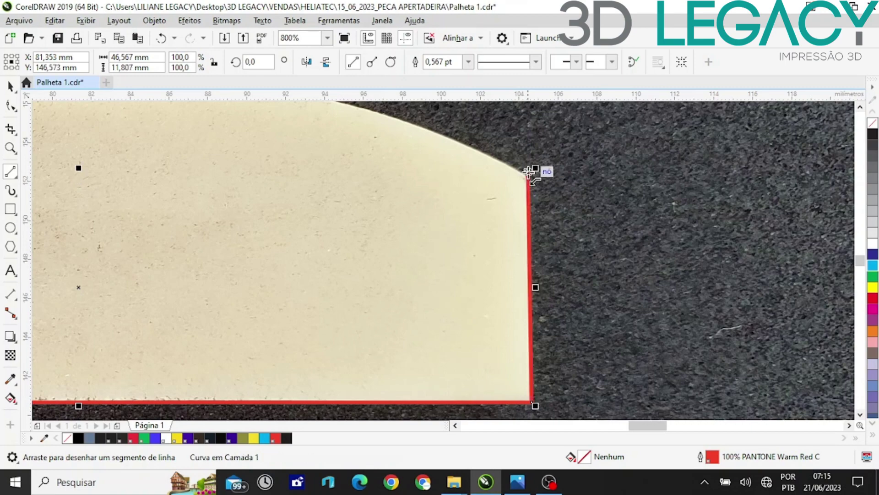
Check the outline against the part's lower-right corner and undo the right-edge line.
{"action": "scroll", "coordinate": [526, 366], "scroll_direction": "down", "scroll_amount": 2}
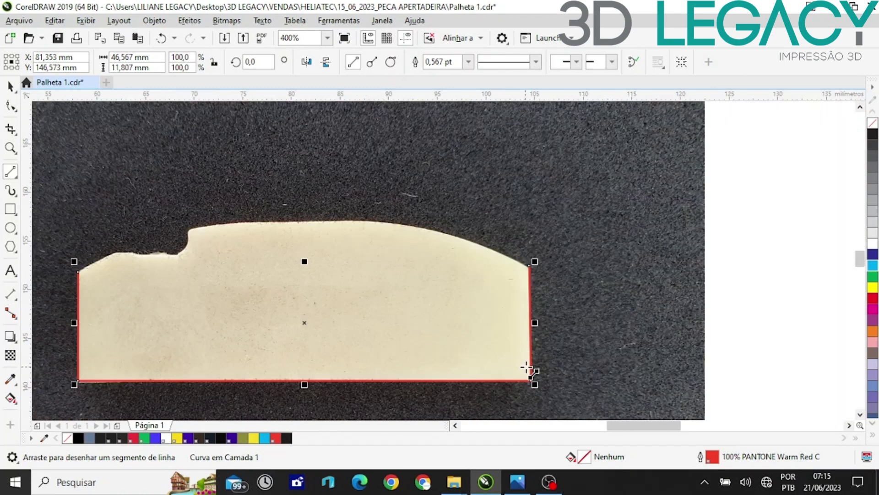
{"action": "scroll", "coordinate": [552, 251], "scroll_direction": "up", "scroll_amount": 2}
{"action": "scroll", "coordinate": [389, 239], "scroll_direction": "down", "scroll_amount": 1}
{"action": "scroll", "coordinate": [407, 296], "scroll_direction": "down", "scroll_amount": 1}
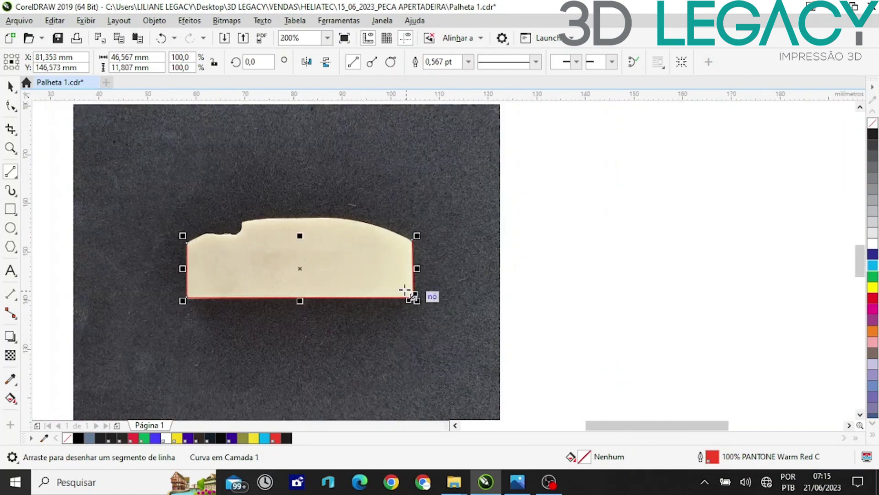
{"action": "scroll", "coordinate": [410, 302], "scroll_direction": "up", "scroll_amount": 4}
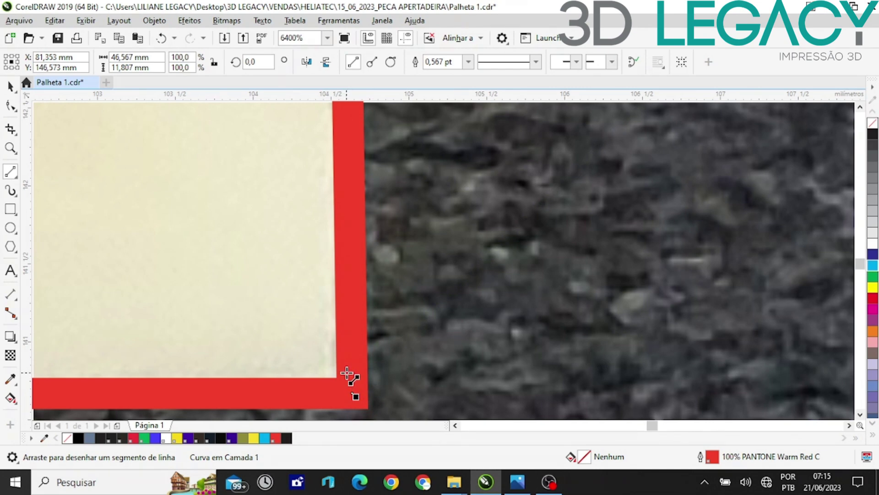
{"action": "key", "text": "ctrl+z"}
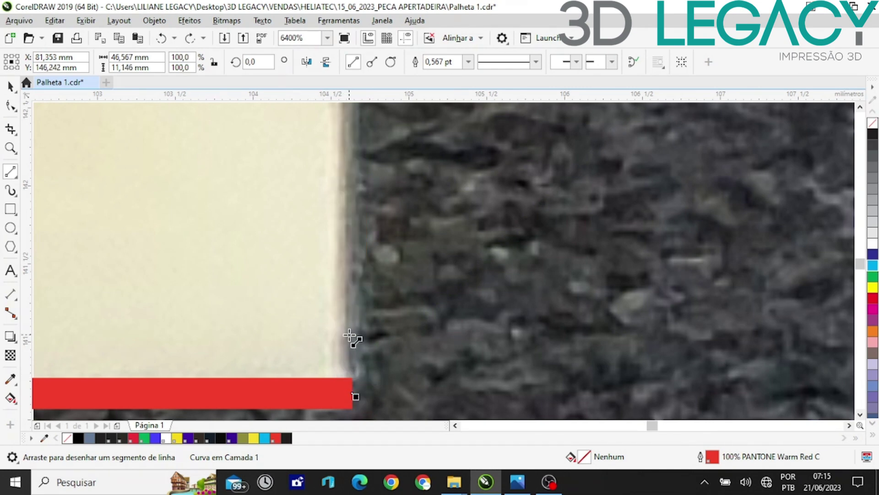
Try a separate line about 1.55 mm long up the part's right edge near the lower-right corner and delete it.
{"action": "left_click_drag", "start_coordinate": [349, 337], "coordinate": [353, 102]}
{"action": "scroll", "coordinate": [348, 398], "scroll_direction": "down", "scroll_amount": 3}
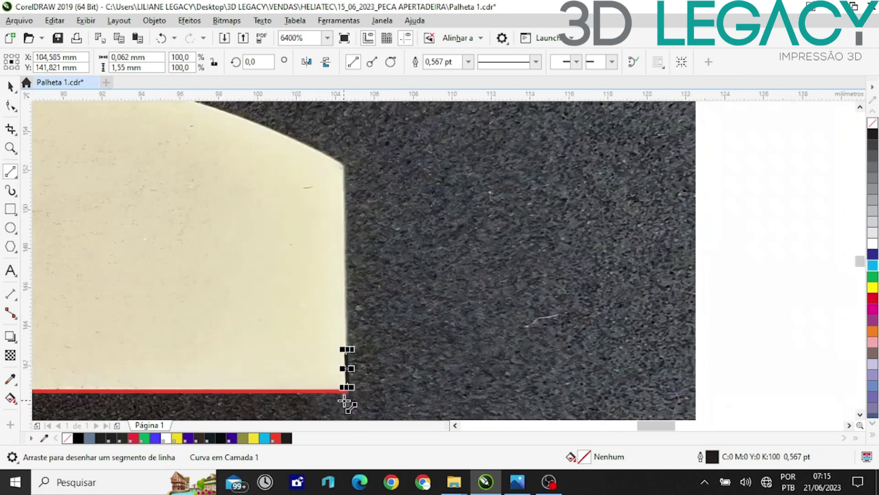
{"action": "scroll", "coordinate": [347, 402], "scroll_direction": "up", "scroll_amount": 4}
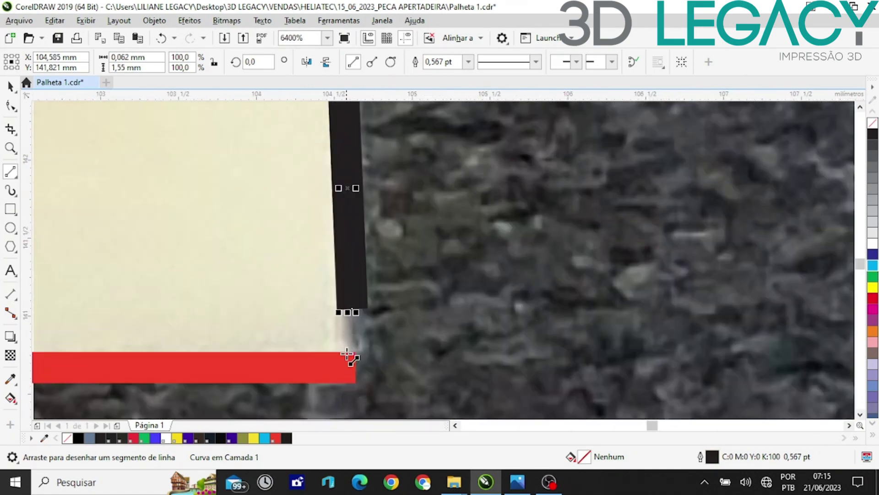
{"action": "key", "text": "ctrl+z"}
{"action": "key", "text": "ctrl+z"}
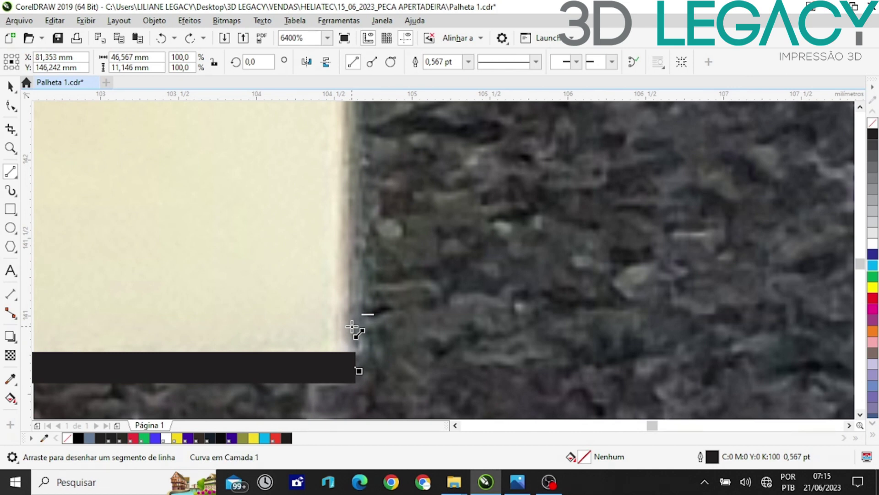
{"action": "left_click", "coordinate": [190, 39]}
{"action": "left_click", "coordinate": [190, 39]}
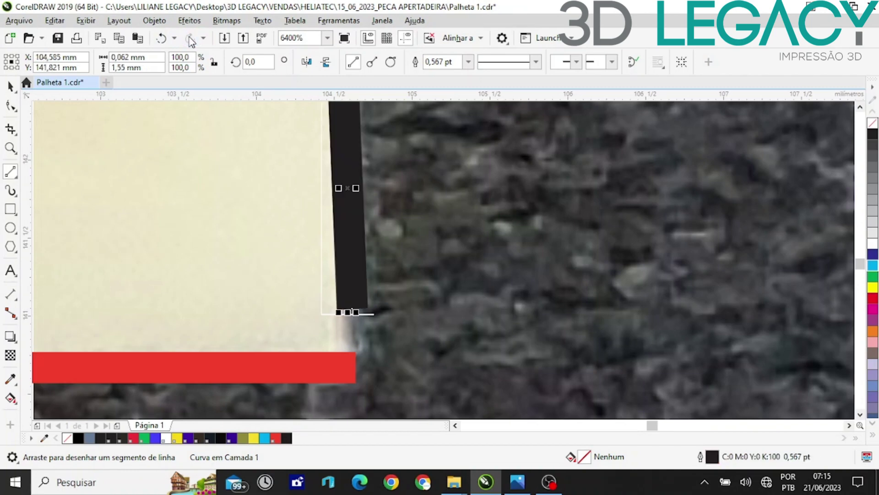
{"action": "key", "text": "Delete"}
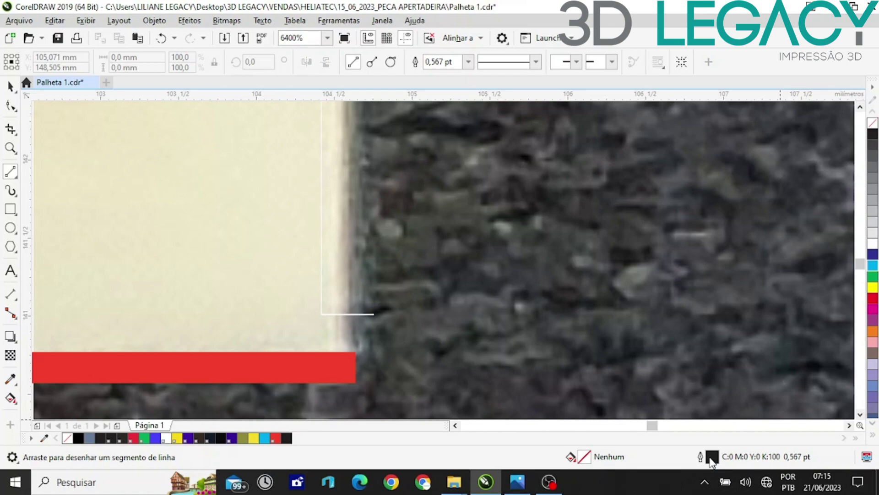
{"action": "double_click", "coordinate": [711, 458]}
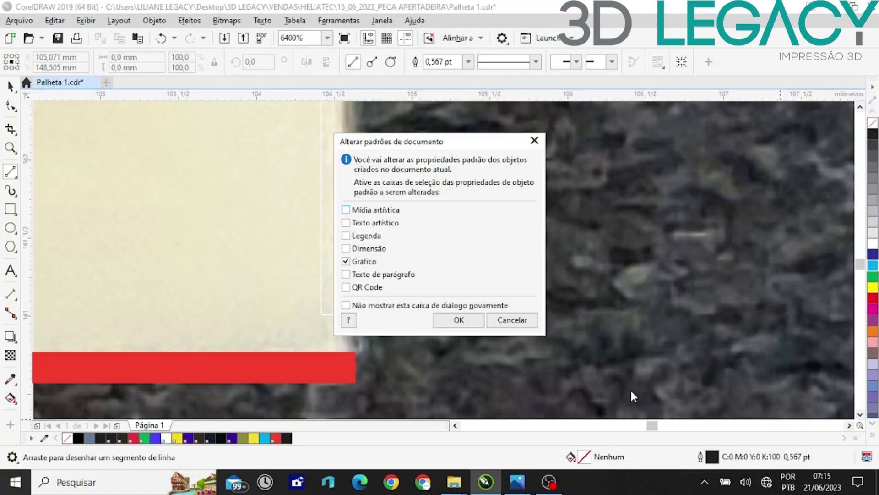
{"action": "left_click", "coordinate": [506, 320]}
Draw a two-point line about 11.56 mm long from the base line's lower-right end up the part's right edge to the start of the curve.
{"action": "scroll", "coordinate": [475, 373], "scroll_direction": "down", "scroll_amount": 1}
{"action": "scroll", "coordinate": [409, 389], "scroll_direction": "down", "scroll_amount": 2}
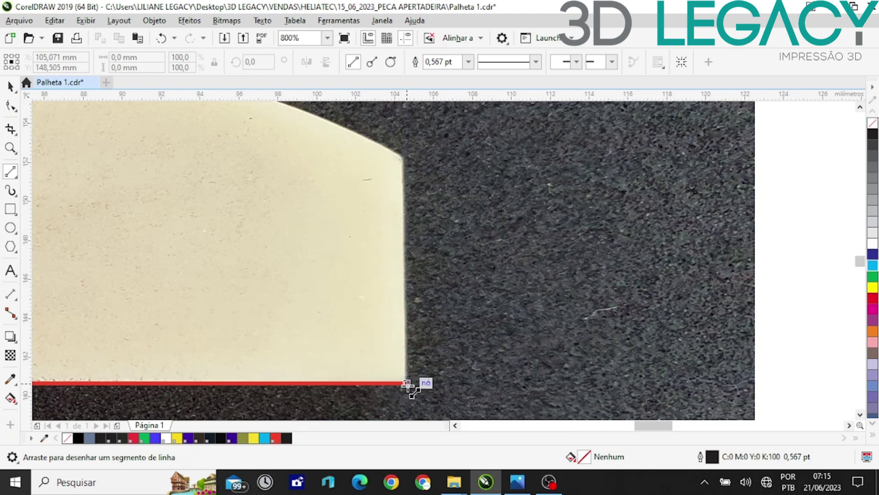
{"action": "mouse_move", "coordinate": [406, 382]}
{"action": "left_mouse_down"}
{"action": "mouse_move", "coordinate": [422, 334]}
{"action": "mouse_move", "coordinate": [403, 154]}
{"action": "left_mouse_up"}
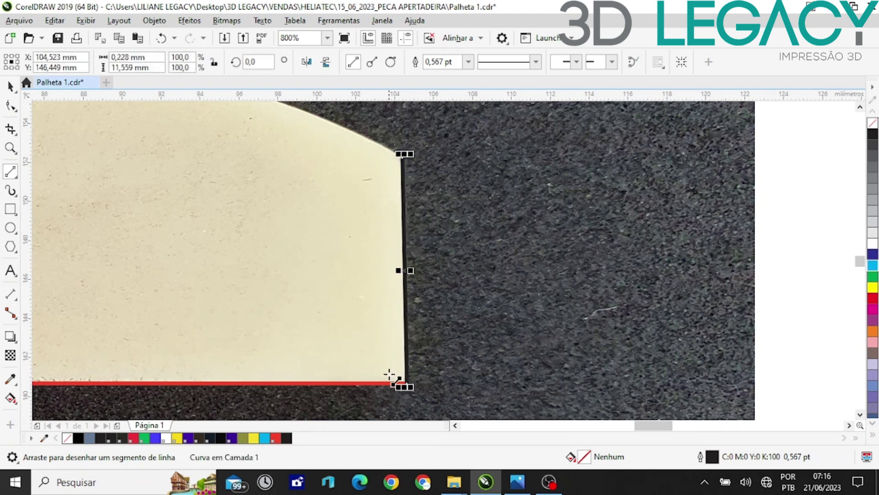
{"action": "scroll", "coordinate": [402, 151], "scroll_direction": "up", "scroll_amount": 2}
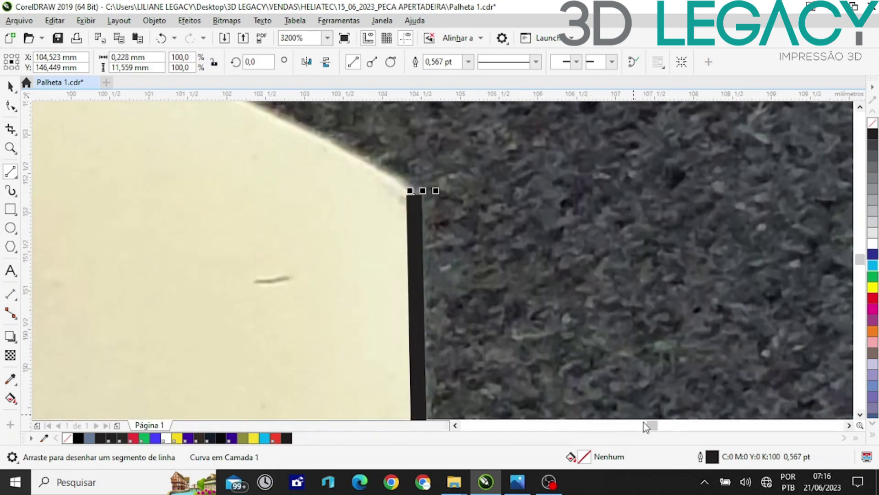
Set the right-edge line's outline colour to PANTONE Warm Red C from the PANTONE solid coated palette.
{"action": "double_click", "coordinate": [715, 460]}
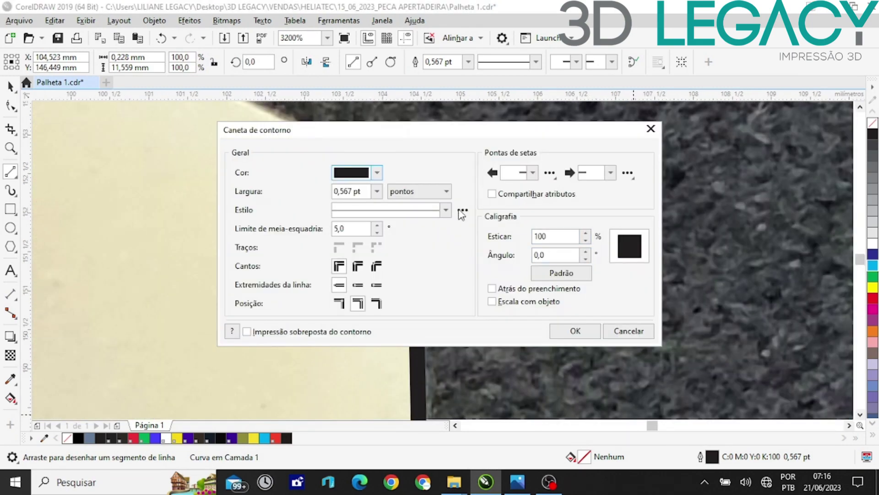
{"action": "left_click", "coordinate": [373, 173]}
{"action": "left_click", "coordinate": [374, 173]}
{"action": "left_click", "coordinate": [373, 173]}
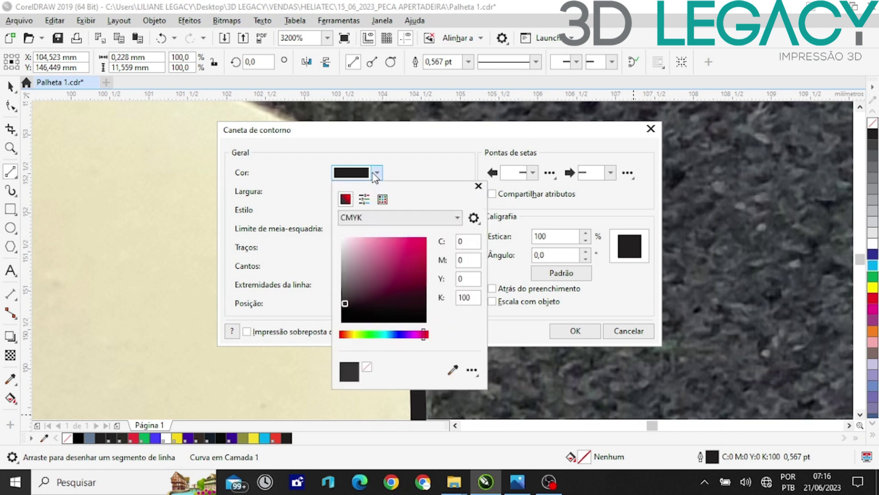
{"action": "left_click", "coordinate": [382, 200]}
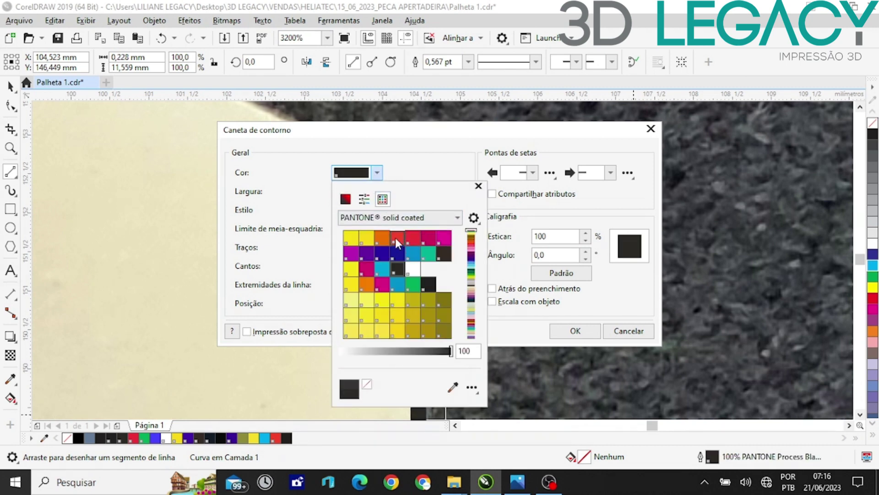
{"action": "left_click", "coordinate": [397, 239]}
{"action": "left_click", "coordinate": [478, 185]}
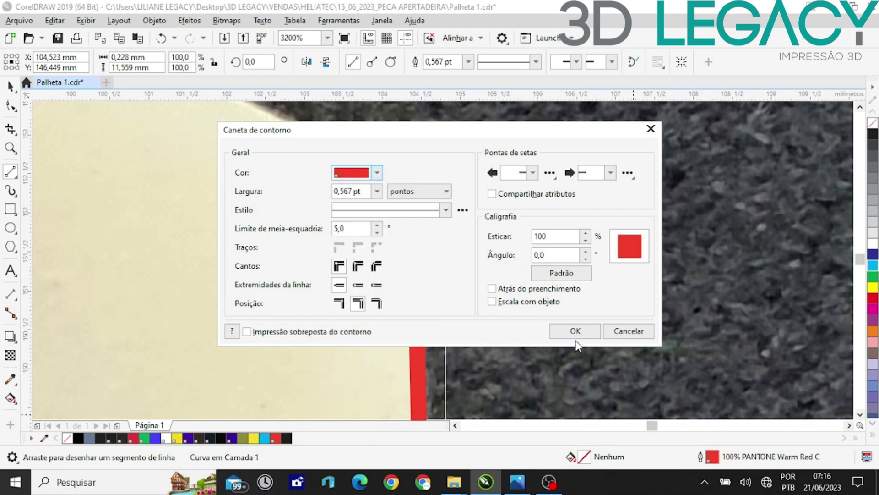
{"action": "left_click", "coordinate": [575, 331]}
Trace the slanted left corner about 3.8 mm across and 1.9 mm high, and the flat ledge beside it with a line about 6.5 mm long.
{"action": "scroll", "coordinate": [581, 334], "scroll_direction": "down", "scroll_amount": 5}
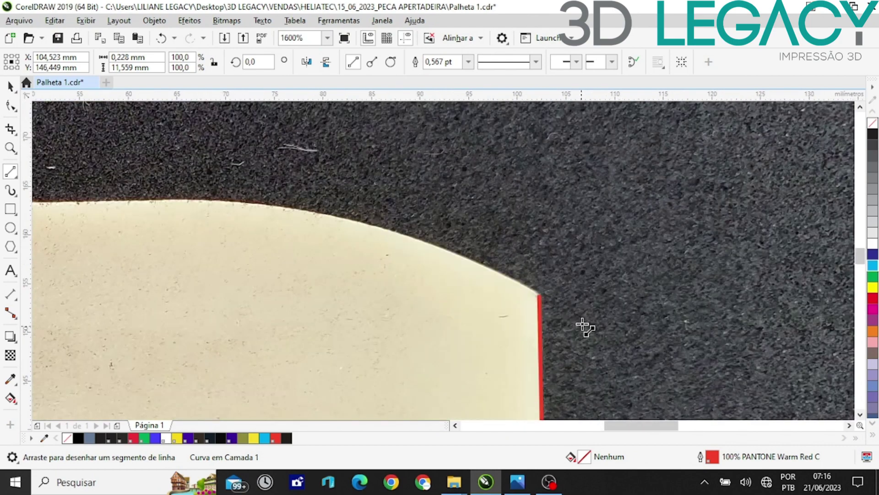
{"action": "scroll", "coordinate": [368, 287], "scroll_direction": "up", "scroll_amount": 3}
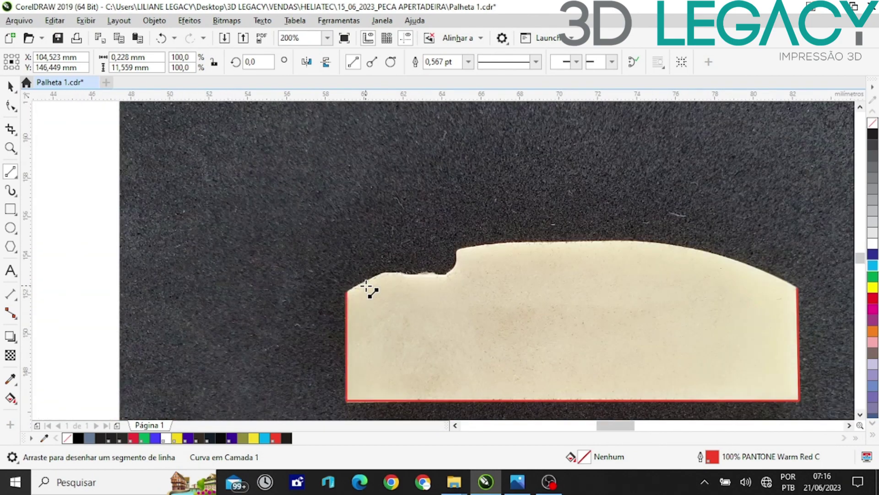
{"action": "scroll", "coordinate": [322, 293], "scroll_direction": "up", "scroll_amount": 1}
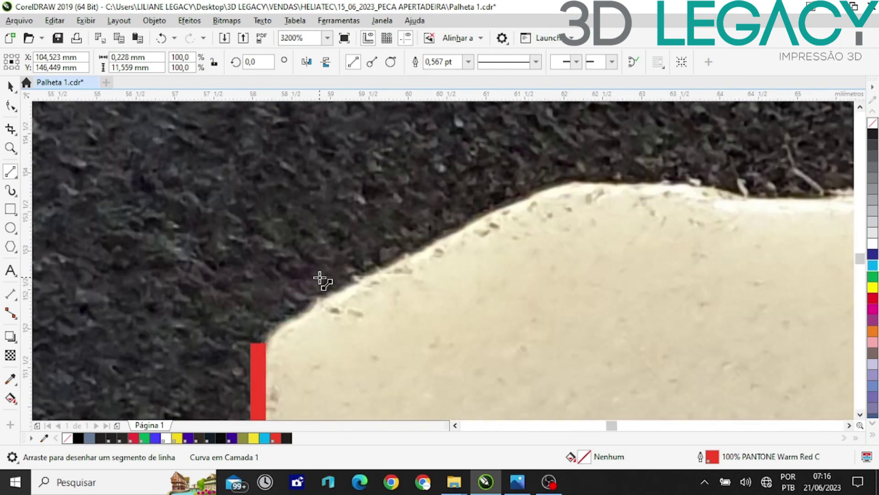
{"action": "scroll", "coordinate": [320, 279], "scroll_direction": "down", "scroll_amount": 1}
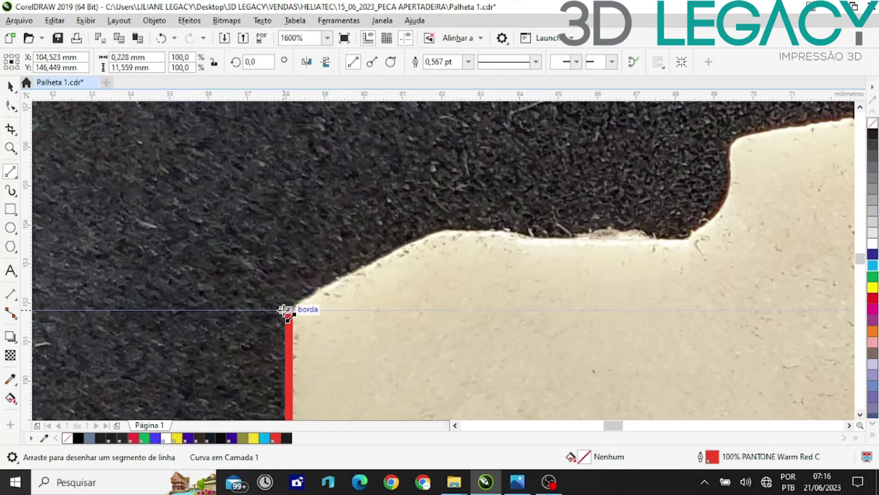
{"action": "left_click_drag", "start_coordinate": [288, 311], "coordinate": [439, 233]}
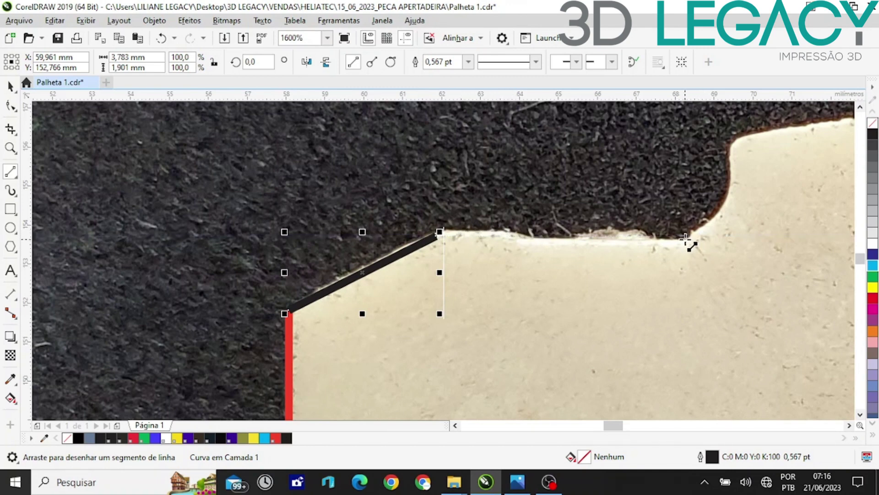
{"action": "left_click_drag", "start_coordinate": [686, 237], "coordinate": [433, 236]}
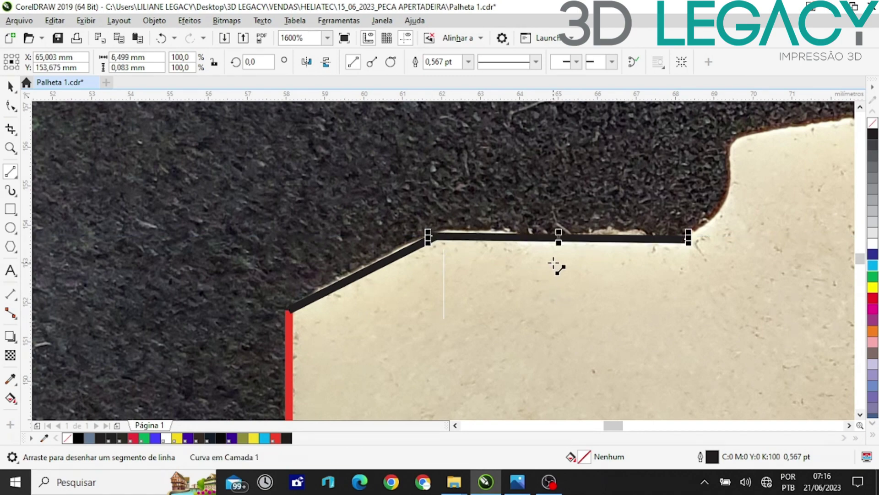
Trace the nearly straight middle part of the upper edge with a two-point line about 8.6 mm long.
{"action": "scroll", "coordinate": [205, 217], "scroll_direction": "down", "scroll_amount": 2}
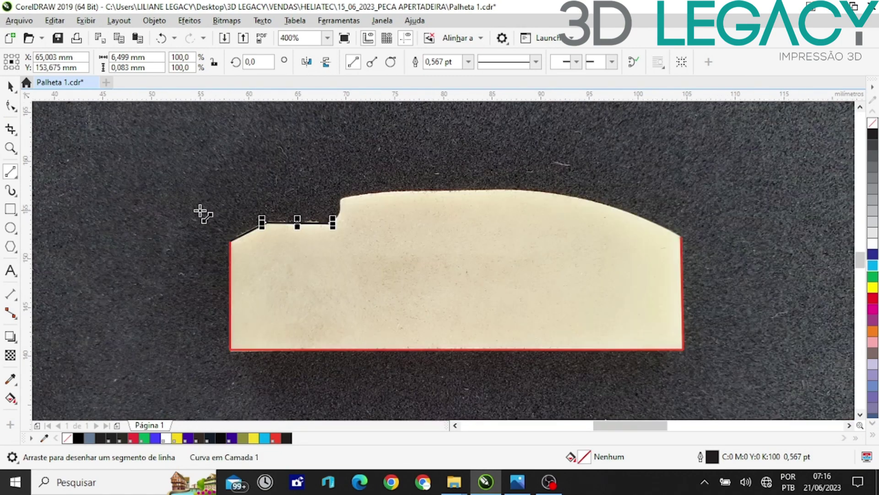
{"action": "scroll", "coordinate": [289, 223], "scroll_direction": "up", "scroll_amount": 2}
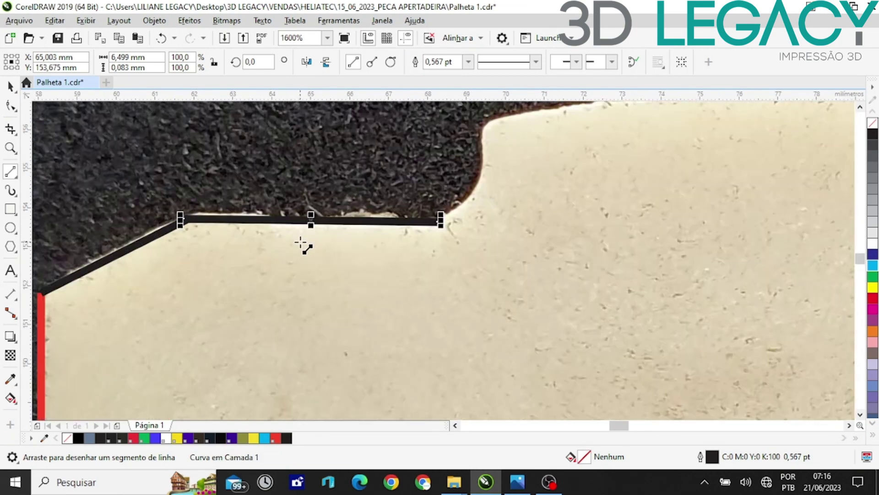
{"action": "middle_click_drag", "start_coordinate": [308, 284], "coordinate": [339, 278]}
{"action": "scroll", "coordinate": [274, 265], "scroll_direction": "down", "scroll_amount": 1}
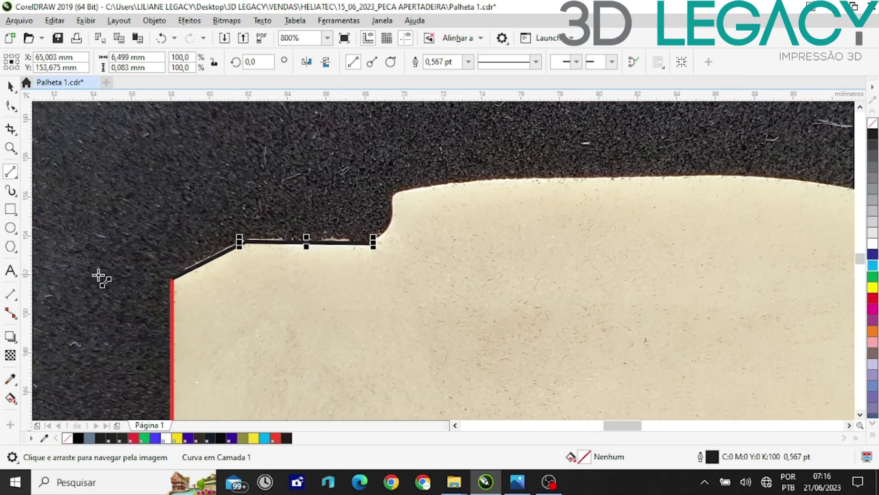
{"action": "scroll", "coordinate": [425, 172], "scroll_direction": "up", "scroll_amount": 1}
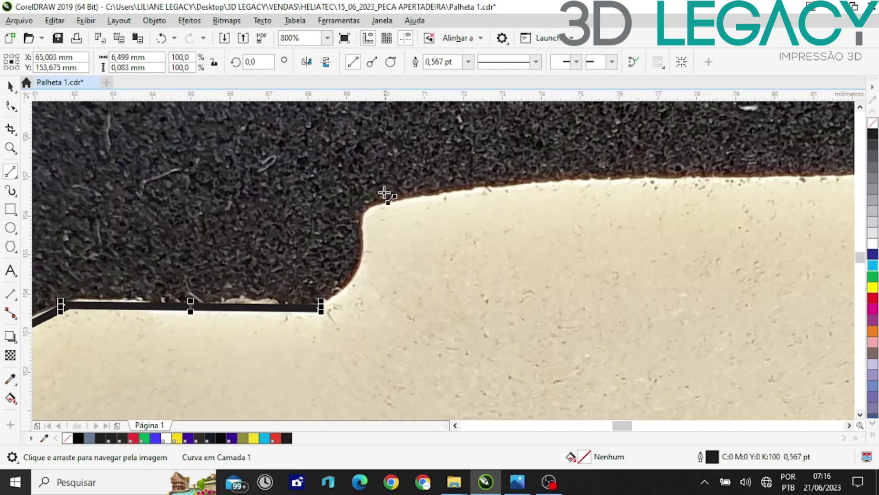
{"action": "scroll", "coordinate": [359, 220], "scroll_direction": "up", "scroll_amount": 1}
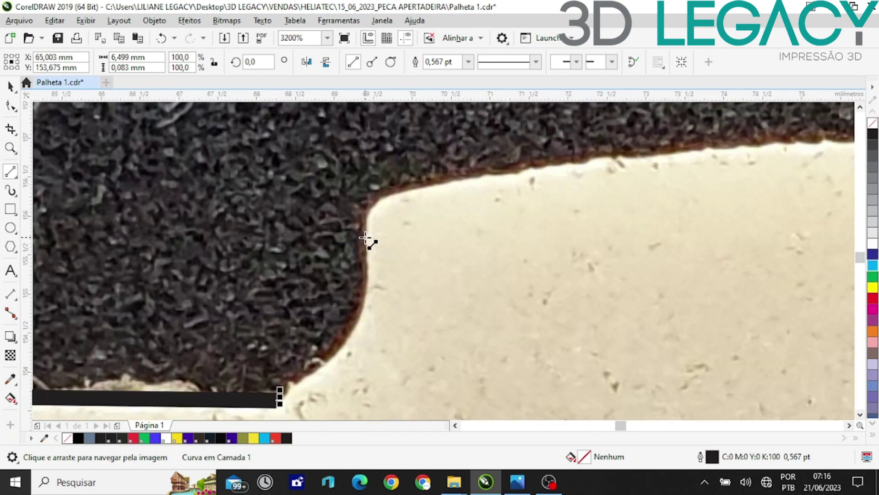
{"action": "scroll", "coordinate": [366, 214], "scroll_direction": "down", "scroll_amount": 3}
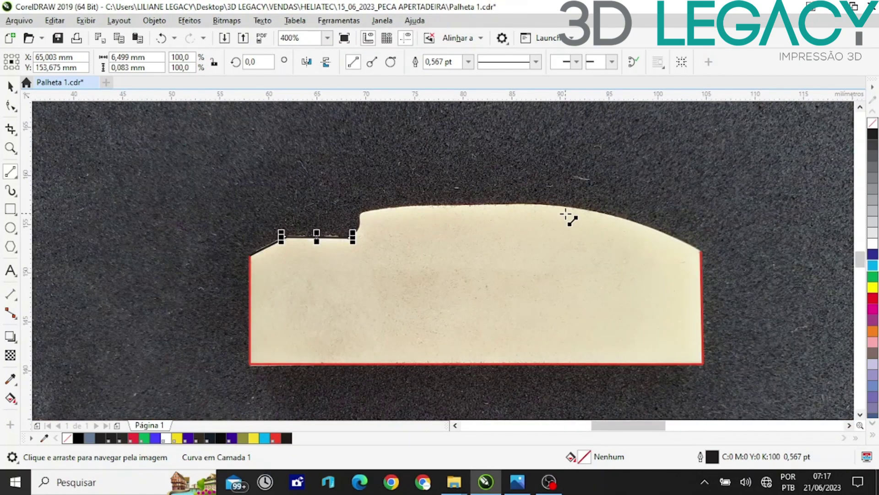
{"action": "scroll", "coordinate": [486, 192], "scroll_direction": "up", "scroll_amount": 1}
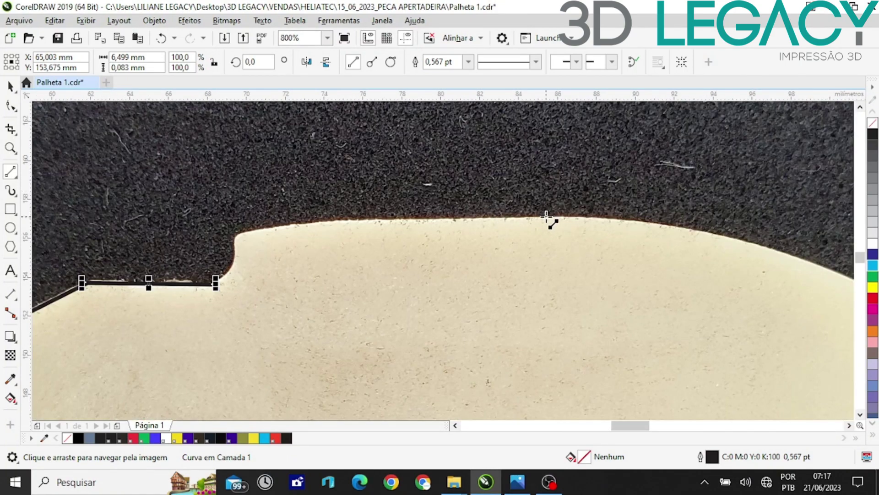
{"action": "left_click_drag", "start_coordinate": [547, 217], "coordinate": [377, 220]}
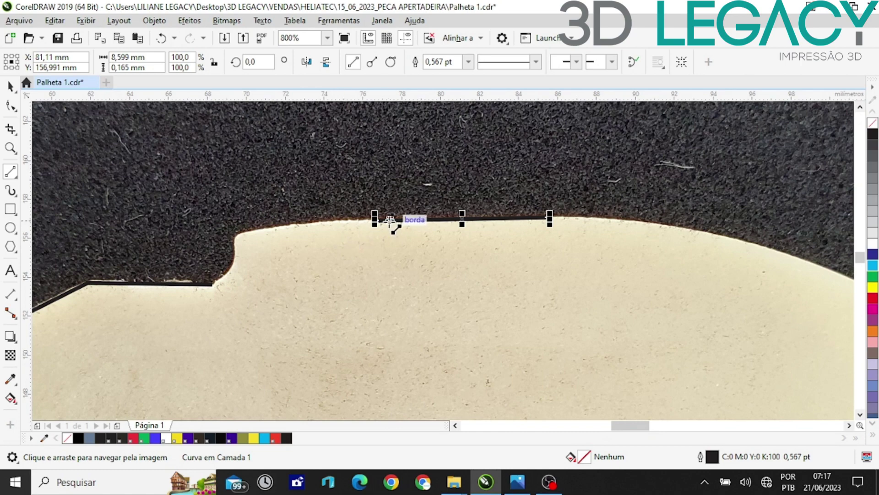
{"action": "scroll", "coordinate": [455, 218], "scroll_direction": "up", "scroll_amount": 1}
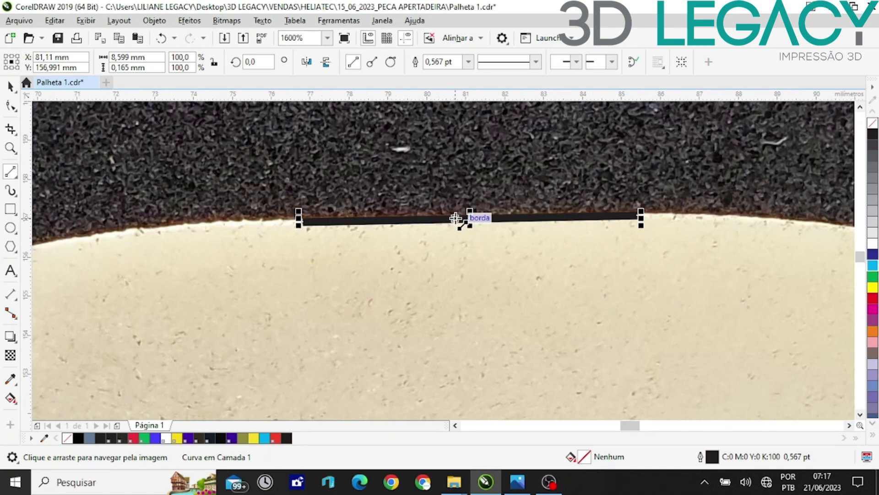
Try to trace the concave edge of the notch with a B-Spline between the ledge line's end and the upper corner.
{"action": "scroll", "coordinate": [455, 218], "scroll_direction": "down", "scroll_amount": 2}
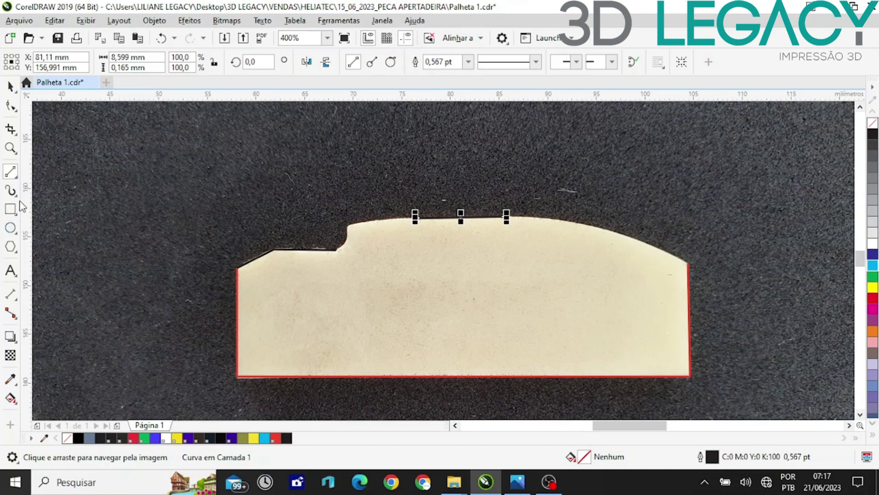
{"action": "left_click", "coordinate": [17, 176]}
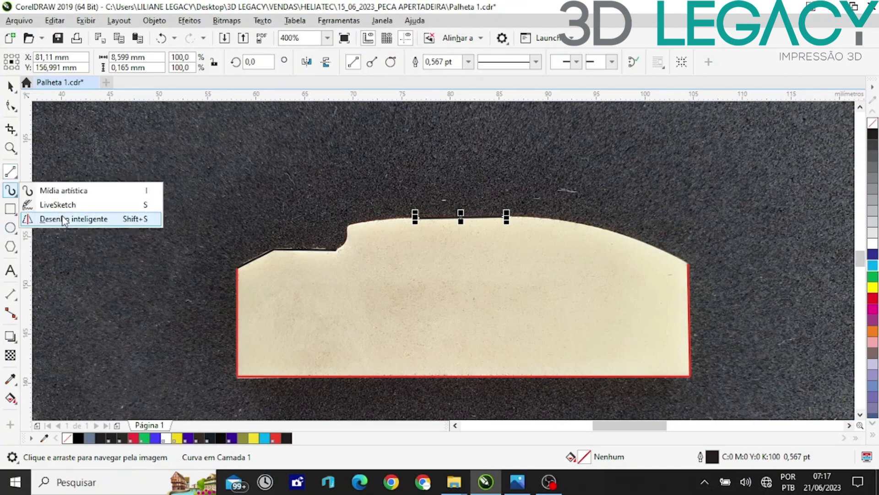
{"action": "left_click", "coordinate": [10, 177]}
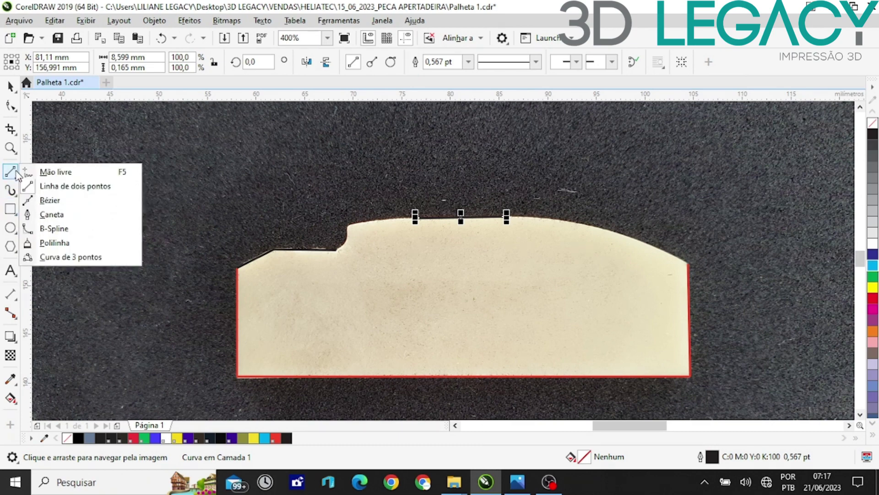
{"action": "left_click", "coordinate": [58, 228]}
{"action": "scroll", "coordinate": [360, 229], "scroll_direction": "up", "scroll_amount": 2}
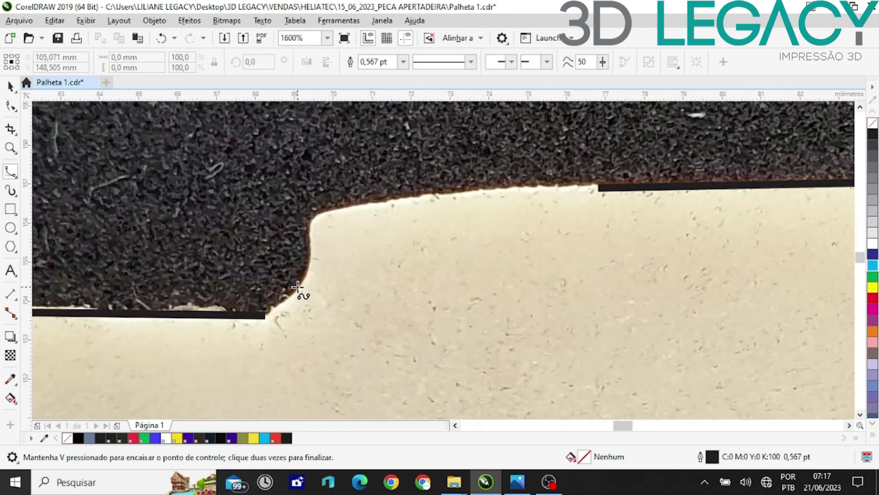
{"action": "scroll", "coordinate": [255, 314], "scroll_direction": "up", "scroll_amount": 1}
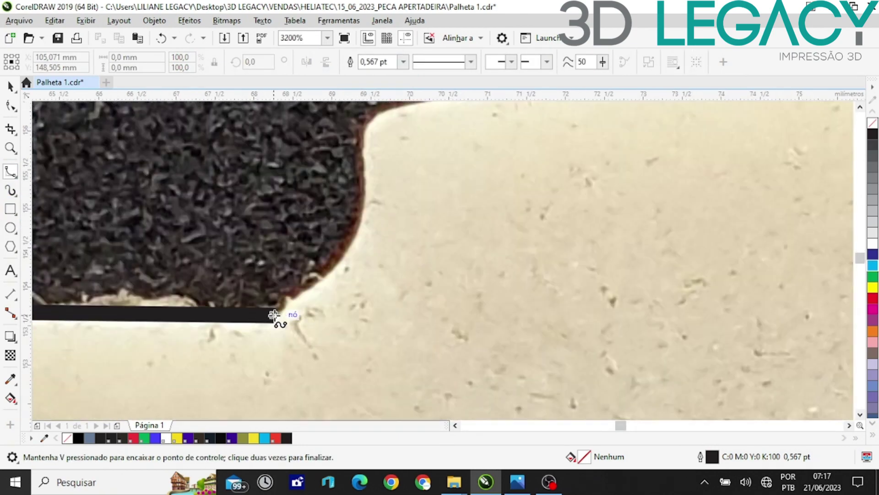
{"action": "left_click", "coordinate": [274, 314]}
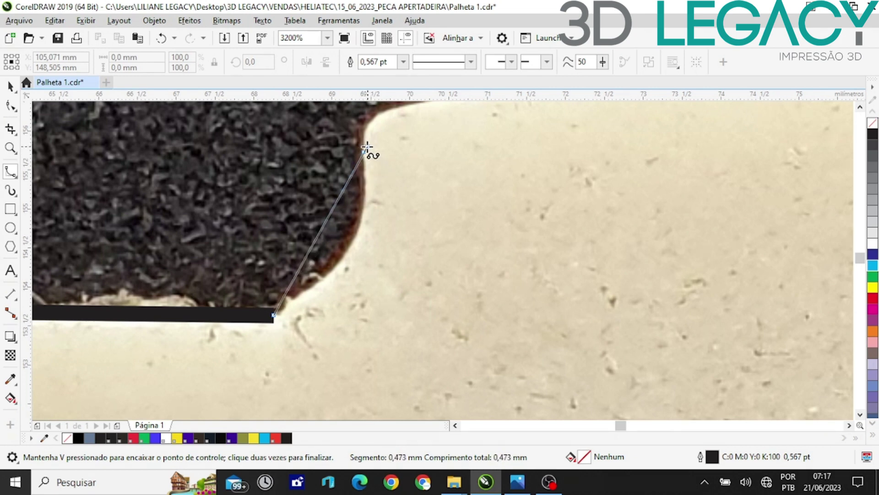
{"action": "key", "text": "Escape"}
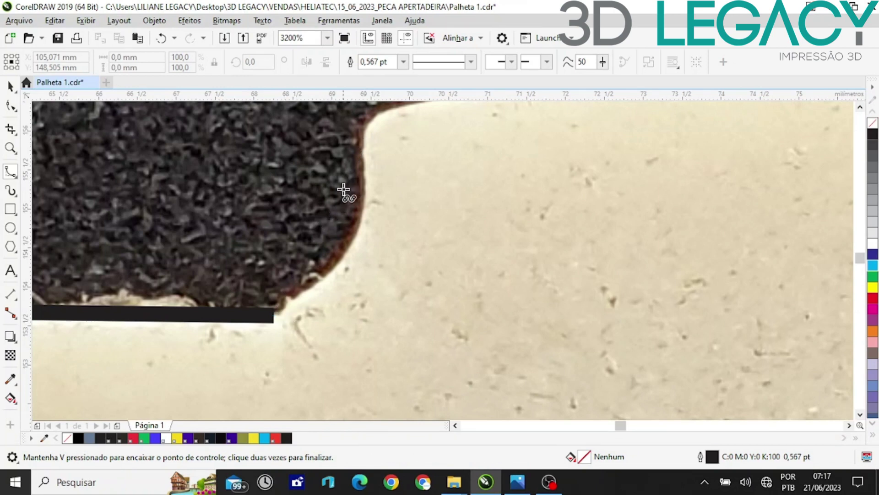
{"action": "left_click", "coordinate": [365, 152]}
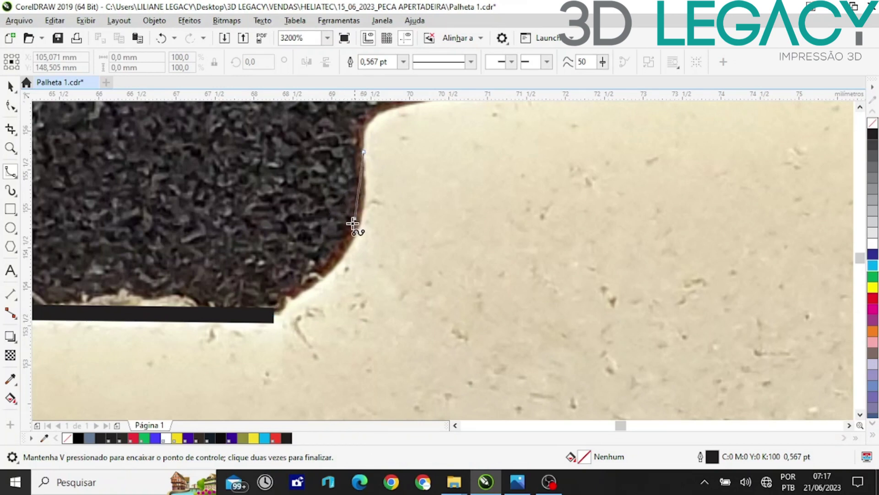
{"action": "left_click", "coordinate": [273, 315]}
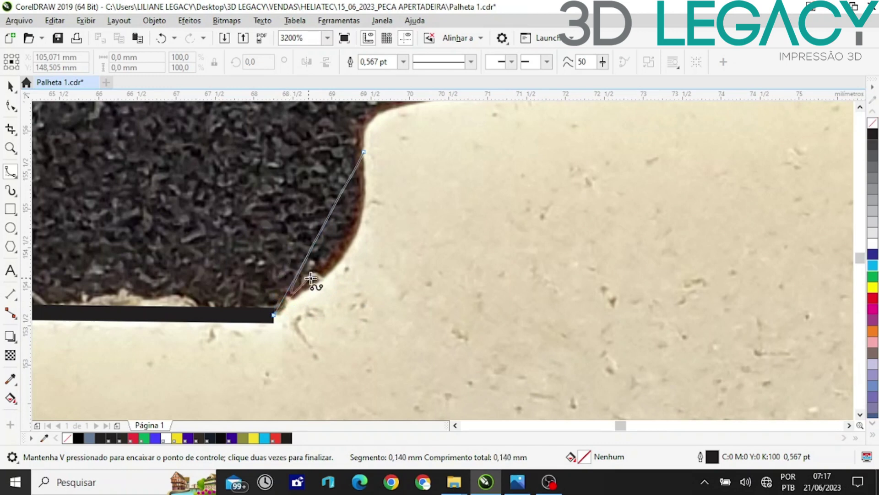
{"action": "key", "text": "Escape"}
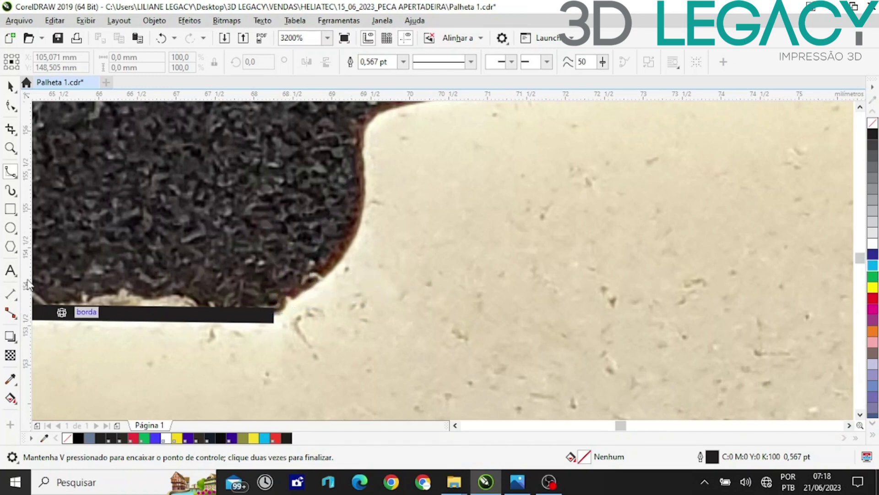
{"action": "left_click", "coordinate": [17, 194]}
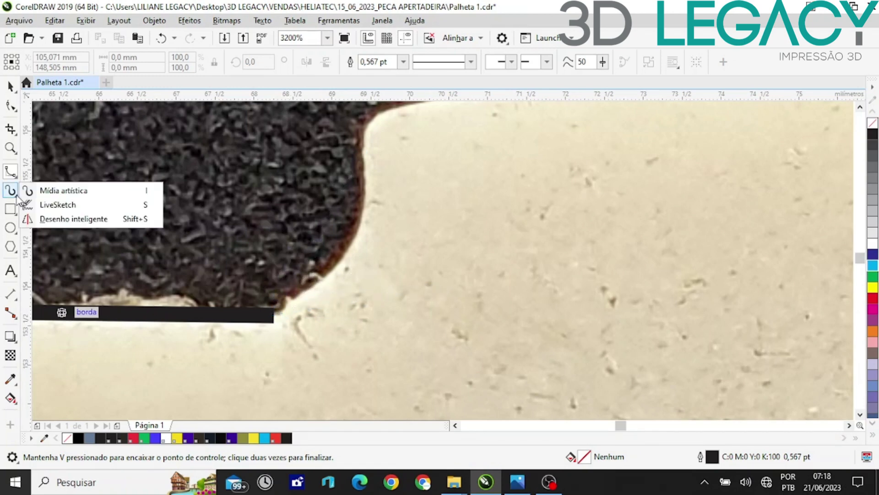
{"action": "left_click", "coordinate": [17, 178]}
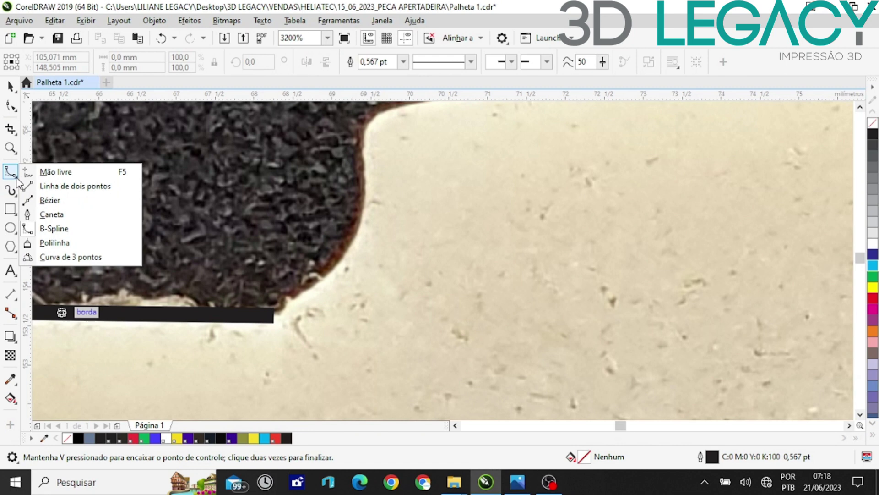
{"action": "left_click", "coordinate": [17, 154]}
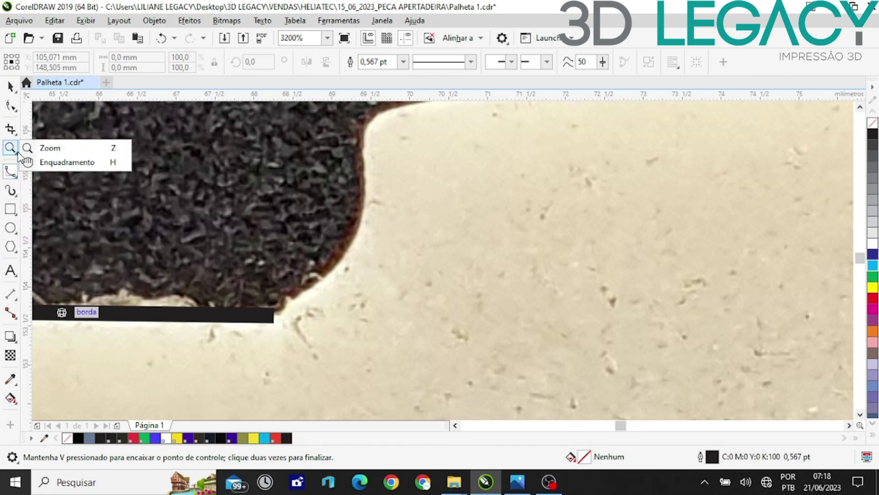
{"action": "left_click", "coordinate": [16, 298]}
{"action": "left_click", "coordinate": [16, 316]}
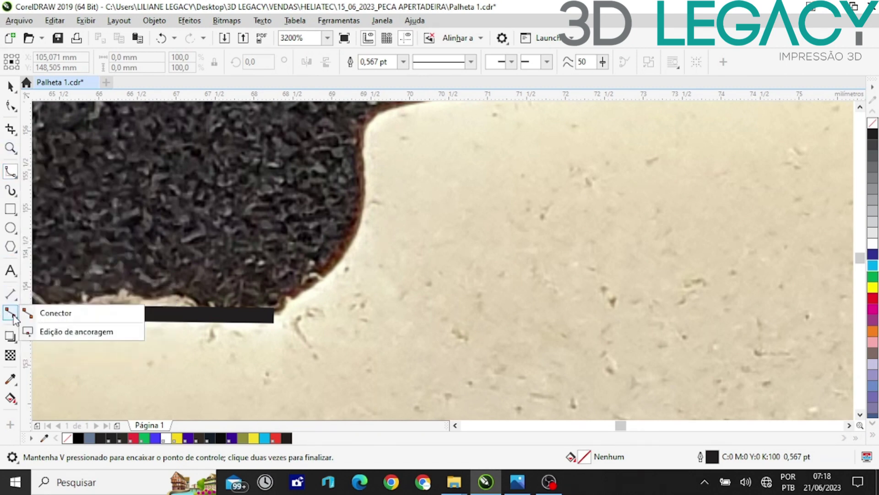
{"action": "left_click", "coordinate": [16, 301]}
{"action": "left_click", "coordinate": [17, 276]}
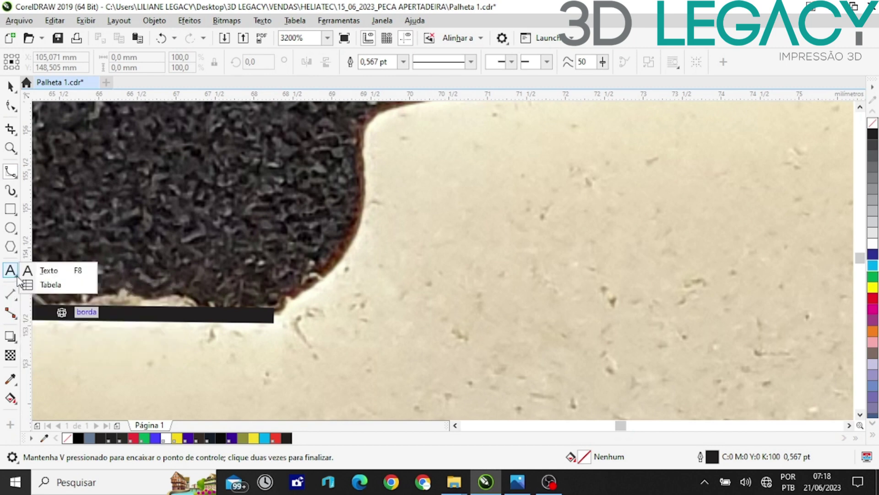
{"action": "left_click", "coordinate": [16, 213]}
Trace the notch's concave edge from the ledge line's end with a 3-point curve about 1.2 mm wide and 2.2 mm high.
{"action": "left_click", "coordinate": [17, 177]}
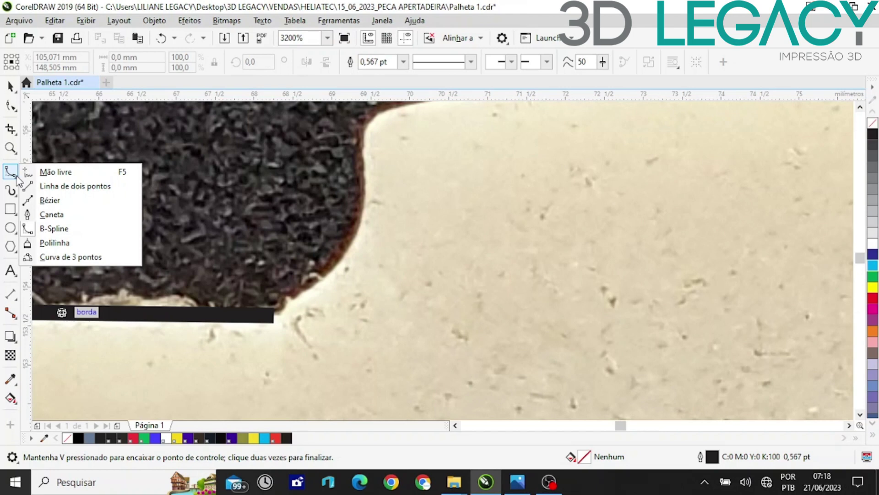
{"action": "left_click", "coordinate": [68, 257]}
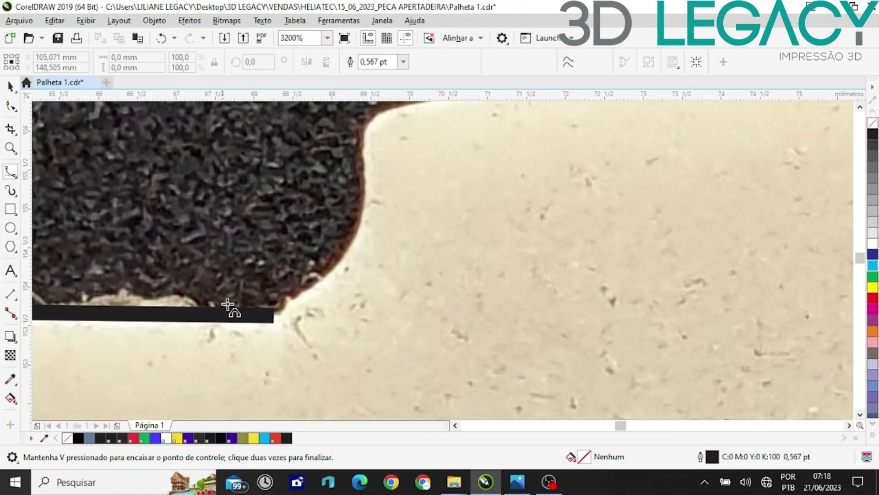
{"action": "left_click", "coordinate": [274, 313]}
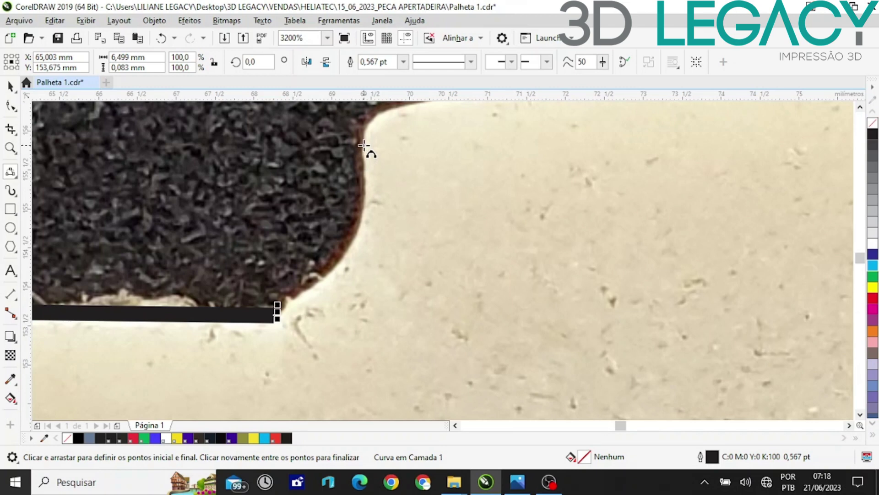
{"action": "left_click_drag", "start_coordinate": [364, 147], "coordinate": [364, 217]}
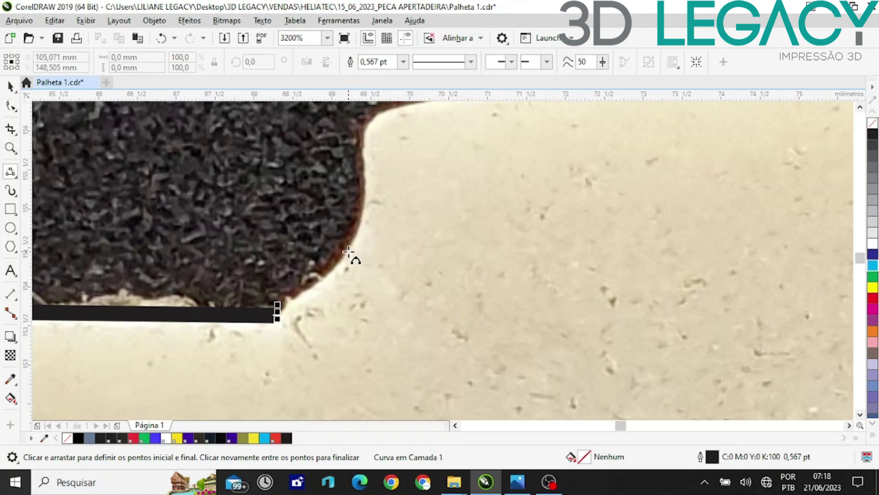
{"action": "left_click_drag", "start_coordinate": [276, 314], "coordinate": [362, 145]}
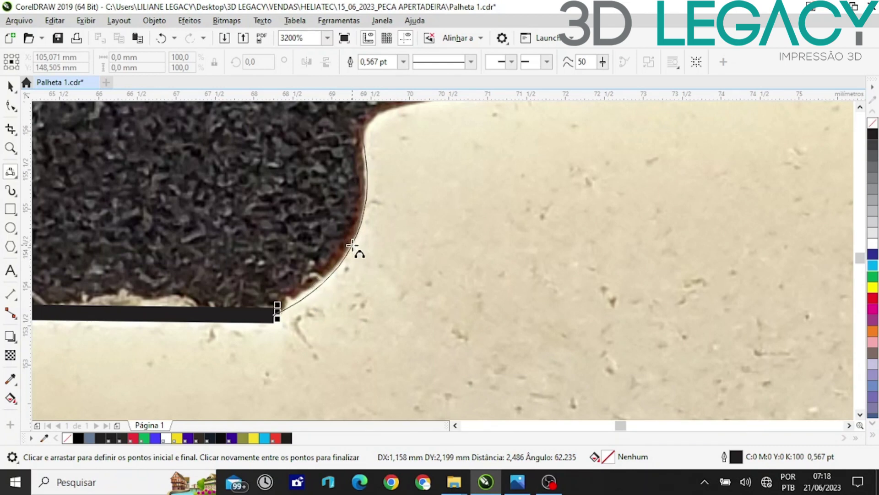
{"action": "left_click", "coordinate": [351, 246]}
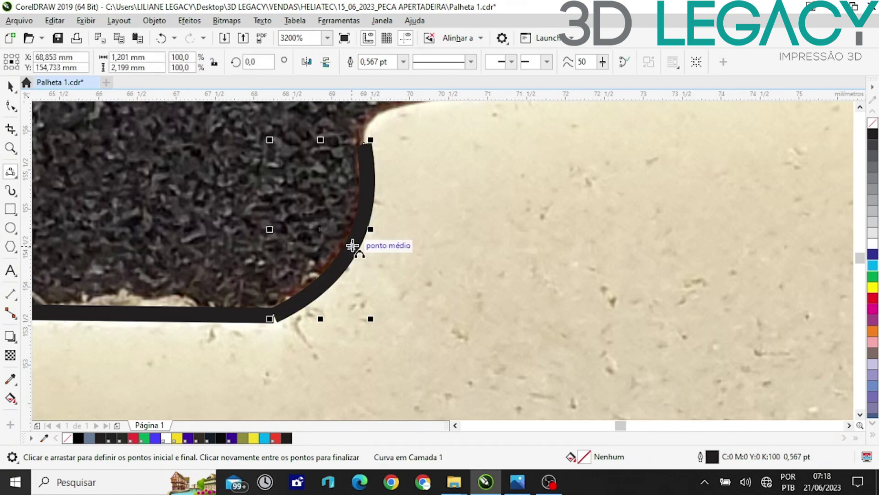
Try a 3-point curve around the small rounded corner above the notch, and undo both notch curves.
{"action": "scroll", "coordinate": [304, 284], "scroll_direction": "down", "scroll_amount": 1}
{"action": "scroll", "coordinate": [338, 200], "scroll_direction": "up", "scroll_amount": 2}
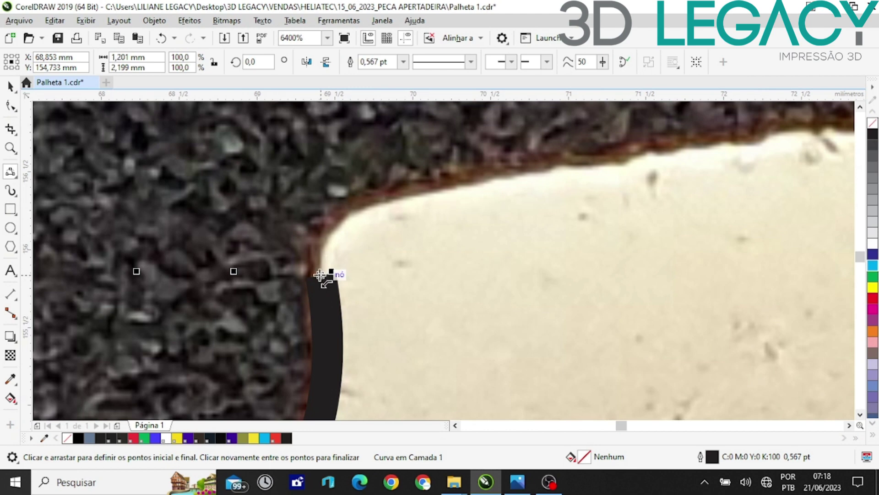
{"action": "left_click_drag", "start_coordinate": [320, 274], "coordinate": [376, 206]}
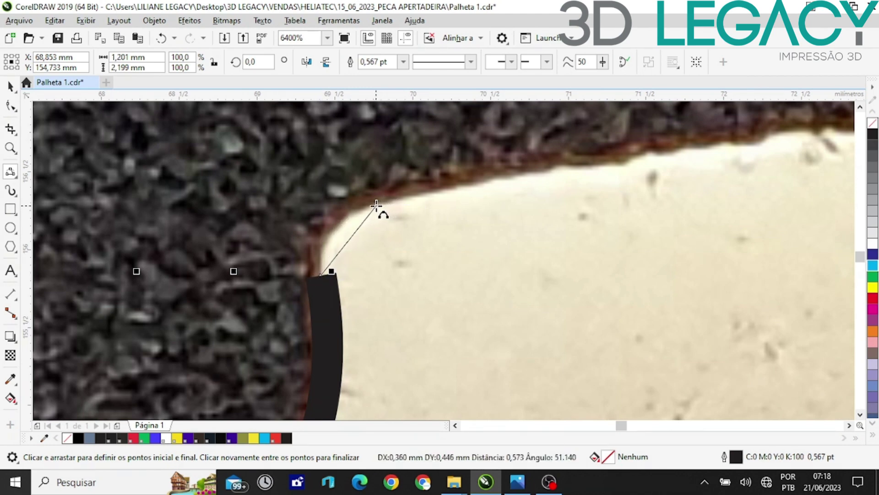
{"action": "left_click", "coordinate": [334, 229]}
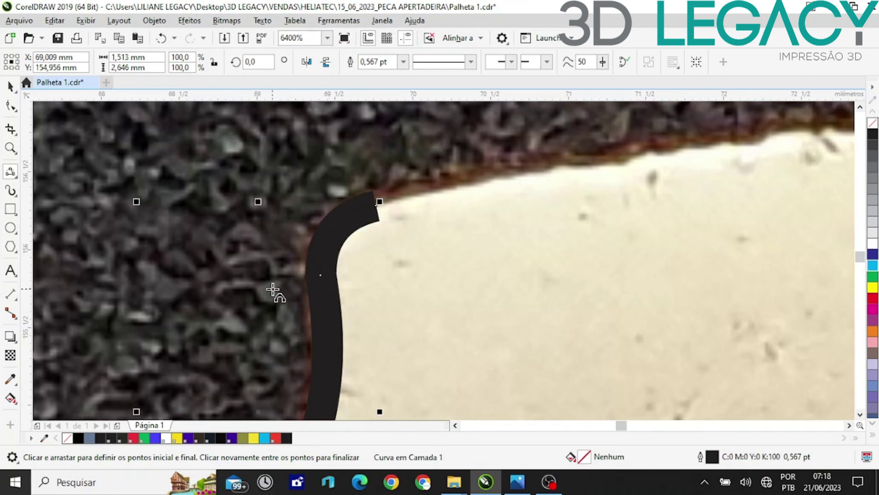
{"action": "key", "text": "ctrl+z"}
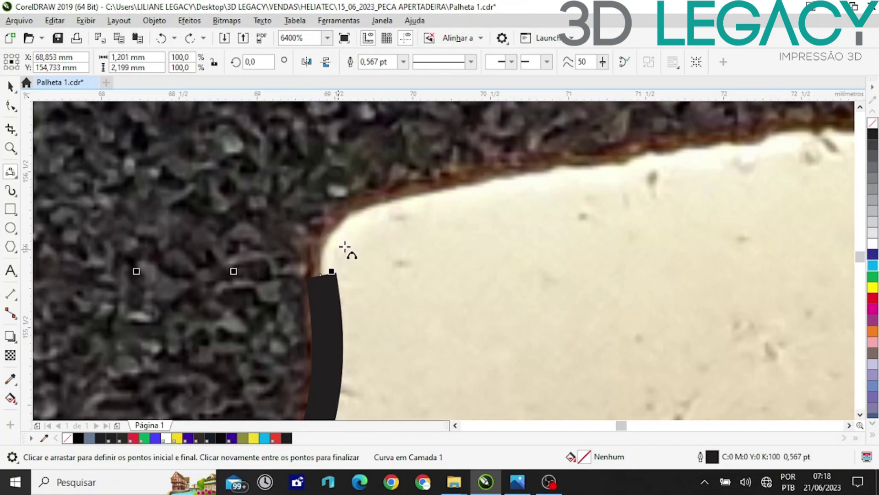
{"action": "scroll", "coordinate": [379, 231], "scroll_direction": "down", "scroll_amount": 1}
{"action": "scroll", "coordinate": [352, 201], "scroll_direction": "down", "scroll_amount": 1}
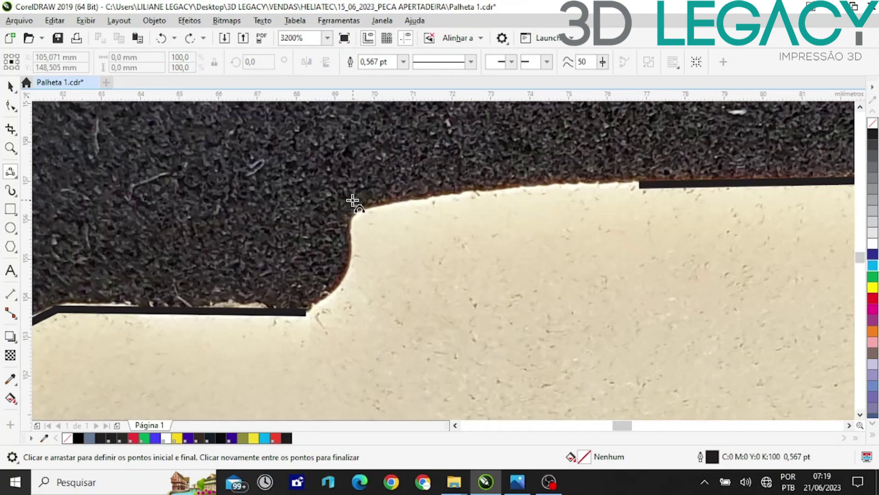
Trace the small rounded corner at the top of the notch with a 3-point curve about 0.29 mm wide and 0.38 mm high.
{"action": "scroll", "coordinate": [351, 236], "scroll_direction": "up", "scroll_amount": 1}
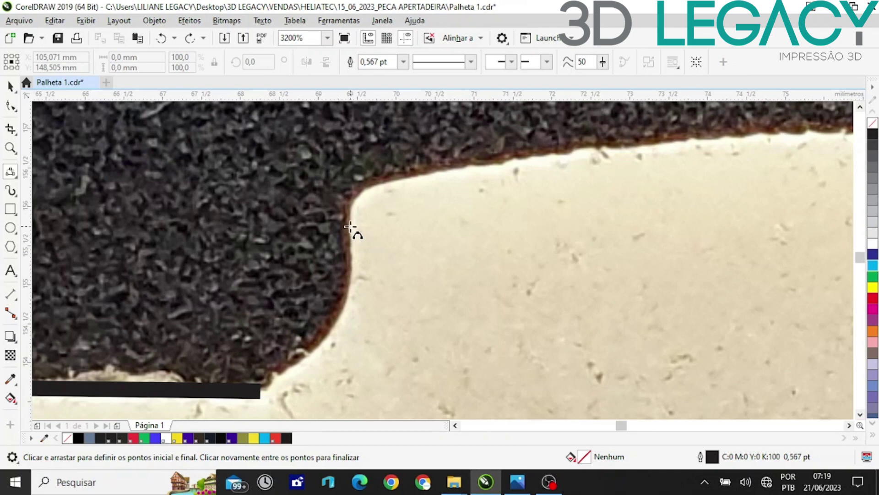
{"action": "scroll", "coordinate": [372, 188], "scroll_direction": "up", "scroll_amount": 1}
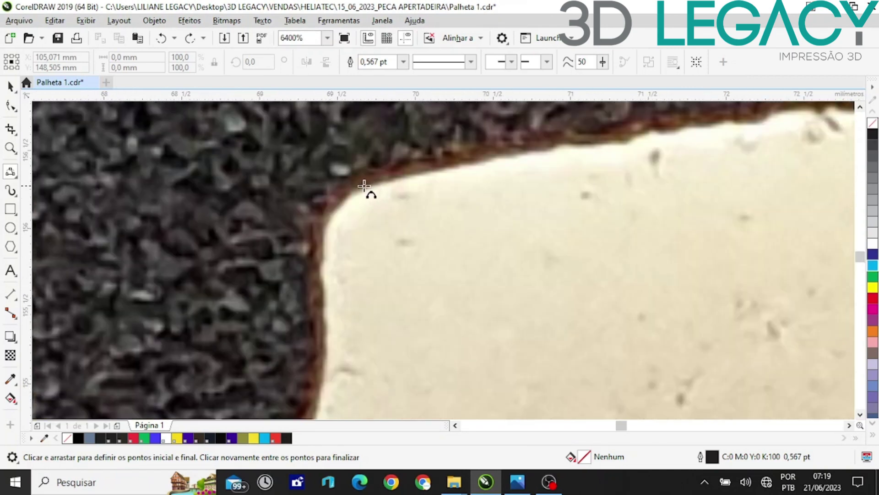
{"action": "scroll", "coordinate": [370, 191], "scroll_direction": "up", "scroll_amount": 1}
{"action": "scroll", "coordinate": [374, 192], "scroll_direction": "down", "scroll_amount": 1}
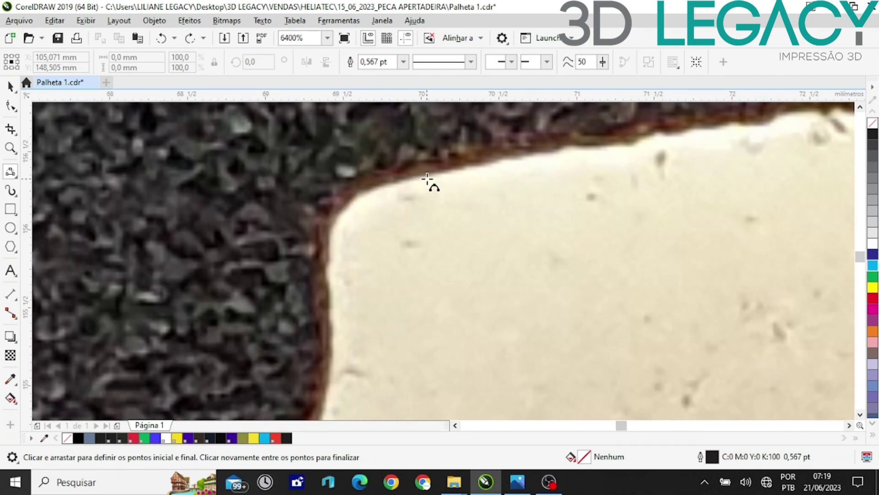
{"action": "left_click_drag", "start_coordinate": [424, 177], "coordinate": [329, 299]}
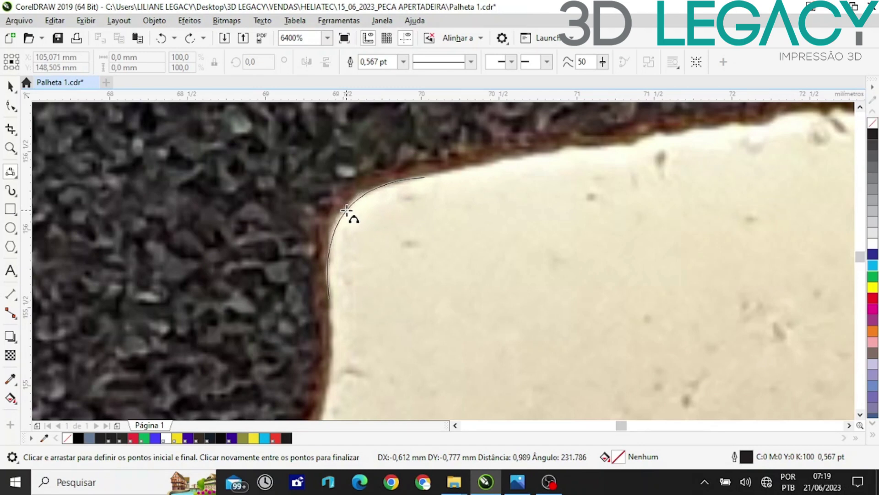
{"action": "key", "text": "Escape"}
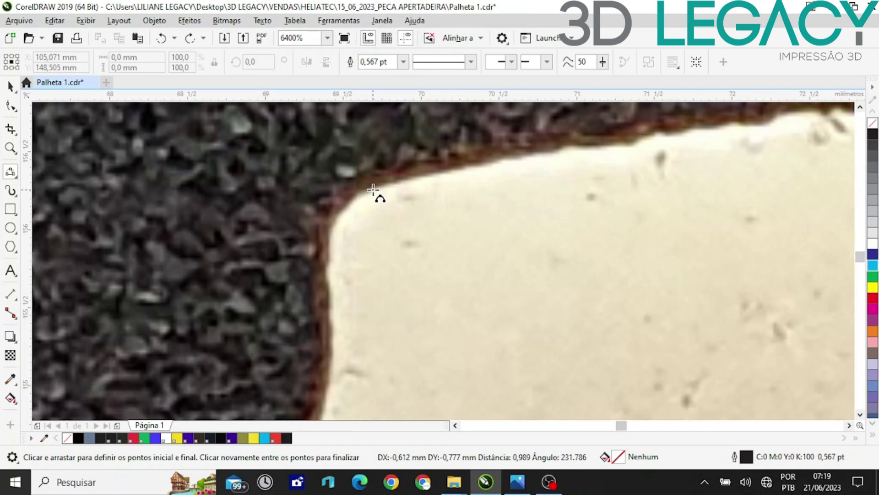
{"action": "left_click_drag", "start_coordinate": [374, 189], "coordinate": [328, 249]}
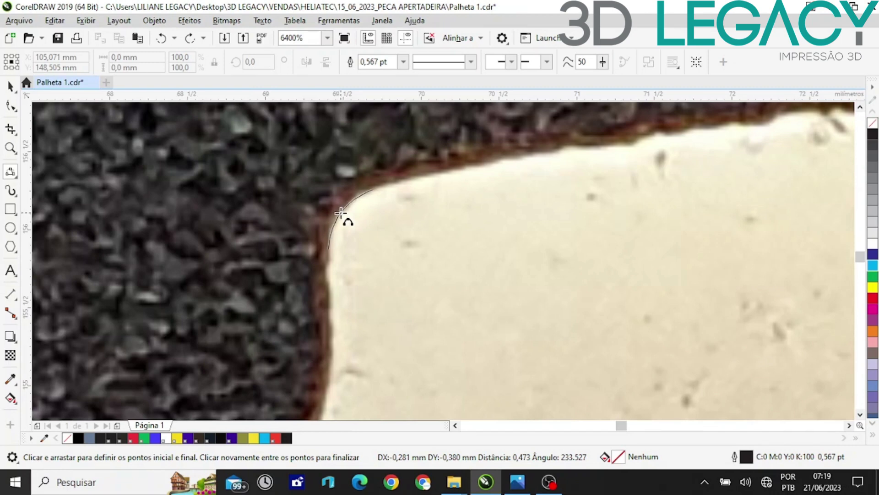
{"action": "left_click", "coordinate": [341, 212]}
Trace the notch's concave edge from the rounded corner down to the ledge line's end with a 3-point curve spanning about 2.52 mm.
{"action": "scroll", "coordinate": [344, 210], "scroll_direction": "down", "scroll_amount": 1}
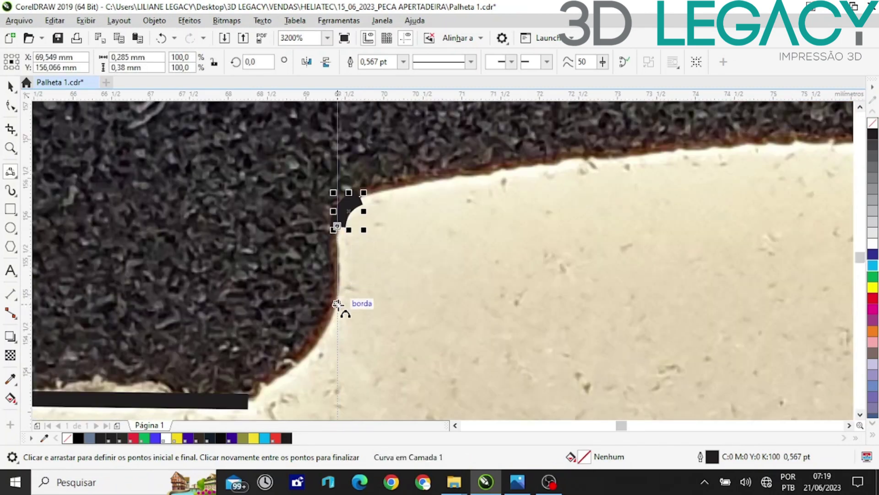
{"action": "left_click_drag", "start_coordinate": [336, 225], "coordinate": [247, 401]}
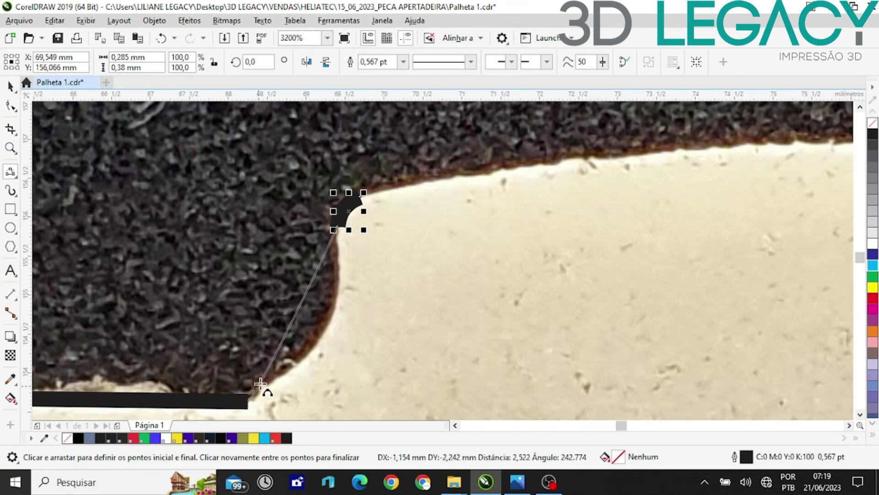
{"action": "left_click", "coordinate": [323, 331]}
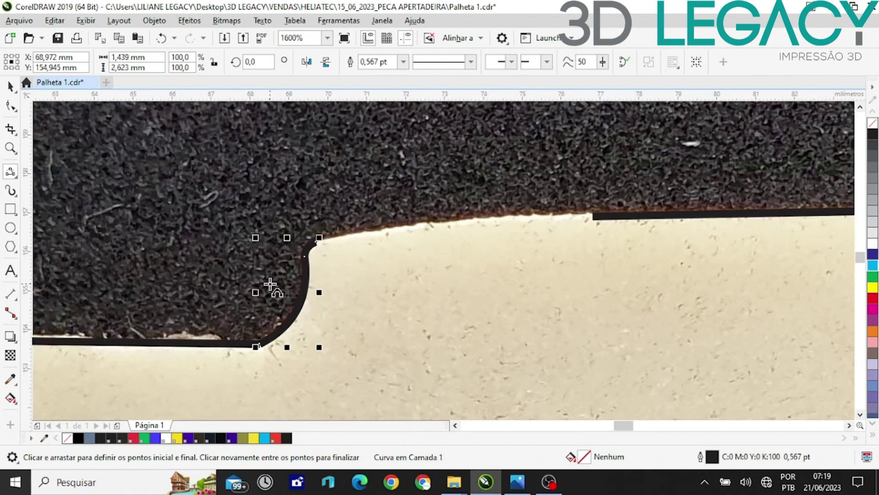
Try tracing the top edge from the notch's rounded corner to the existing straight line with a 3-point curve spanning about 7.15 mm, and undo it.
{"action": "scroll", "coordinate": [274, 290], "scroll_direction": "down", "scroll_amount": 1}
{"action": "scroll", "coordinate": [330, 225], "scroll_direction": "up", "scroll_amount": 1}
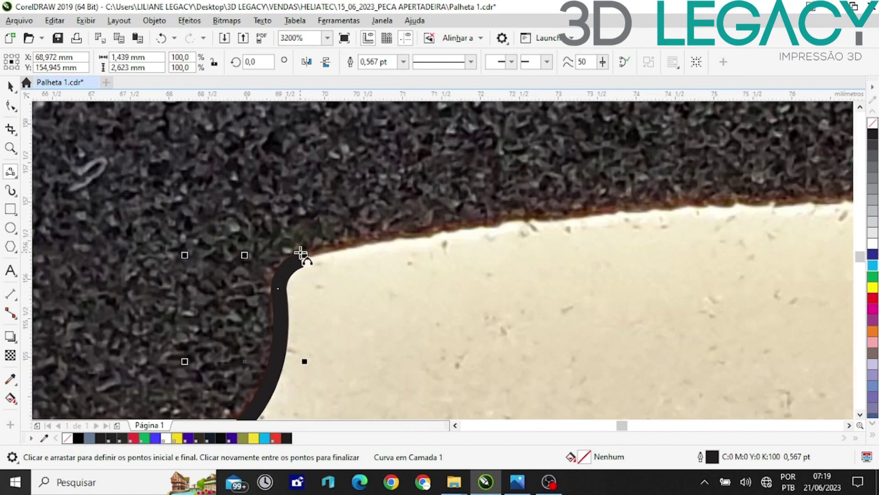
{"action": "scroll", "coordinate": [261, 259], "scroll_direction": "down", "scroll_amount": 1}
{"action": "scroll", "coordinate": [387, 254], "scroll_direction": "up", "scroll_amount": 1}
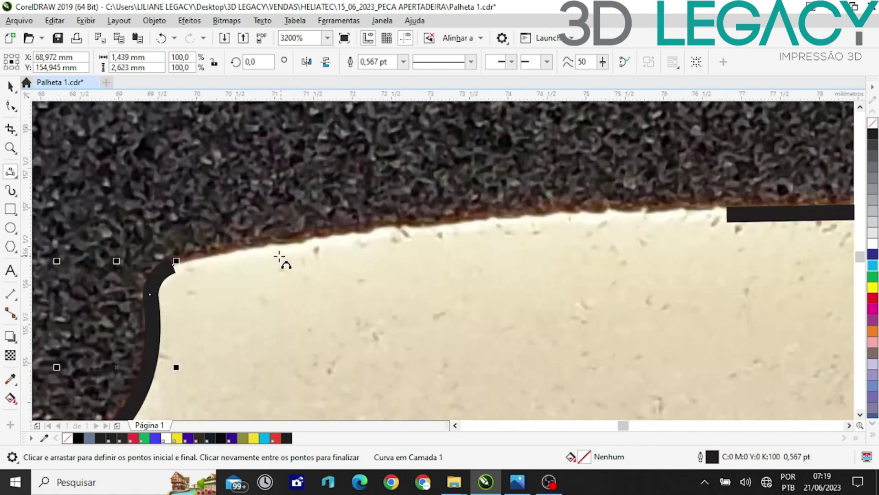
{"action": "left_click_drag", "start_coordinate": [174, 262], "coordinate": [728, 215]}
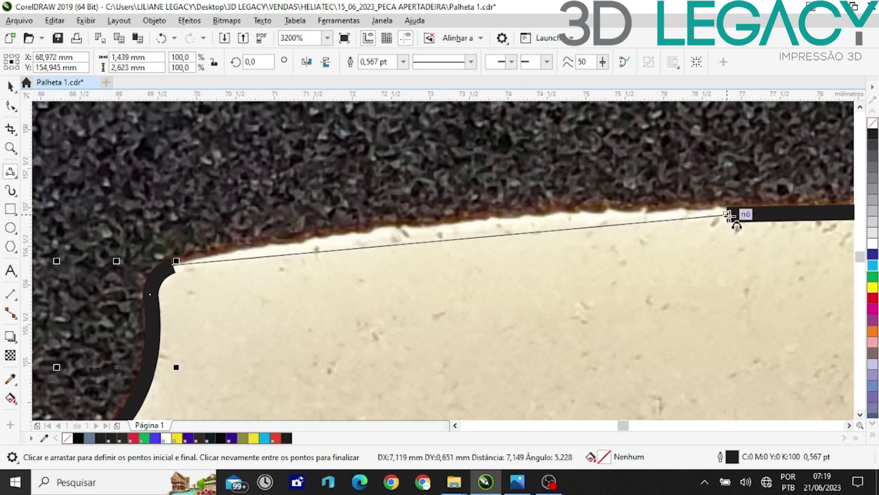
{"action": "left_click", "coordinate": [450, 227]}
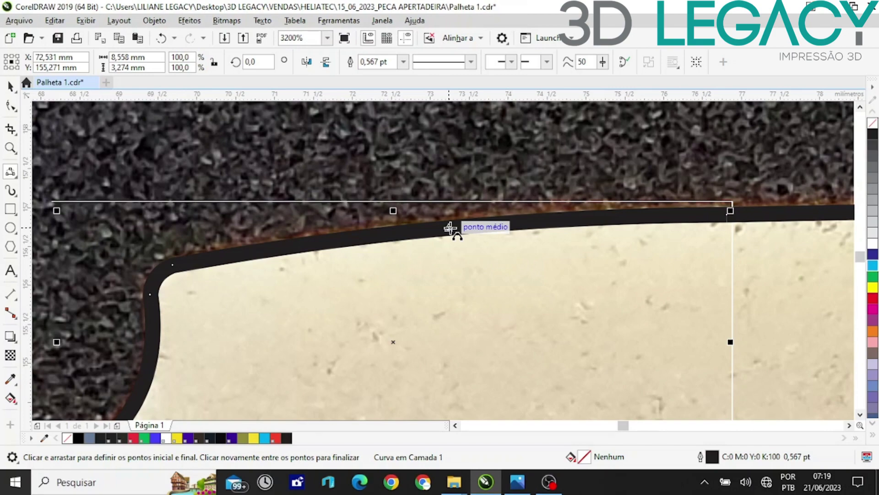
{"action": "scroll", "coordinate": [257, 202], "scroll_direction": "down", "scroll_amount": 1}
{"action": "scroll", "coordinate": [216, 204], "scroll_direction": "down", "scroll_amount": 1}
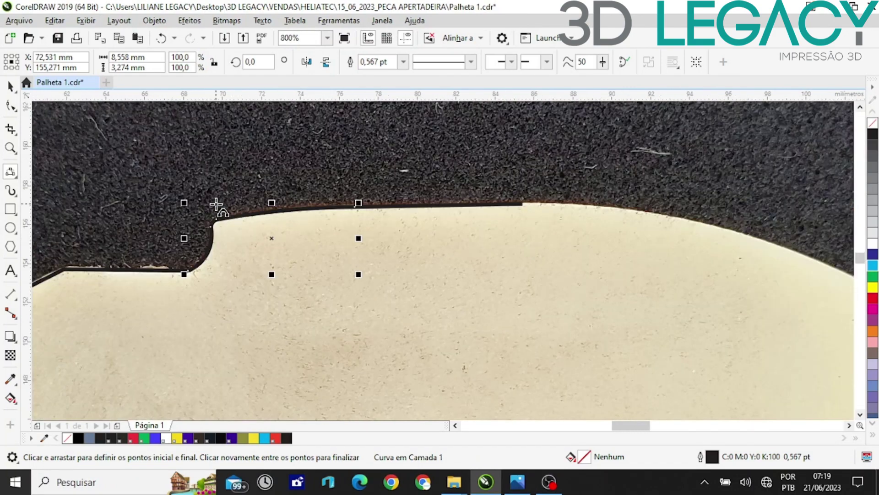
{"action": "scroll", "coordinate": [365, 203], "scroll_direction": "up", "scroll_amount": 1}
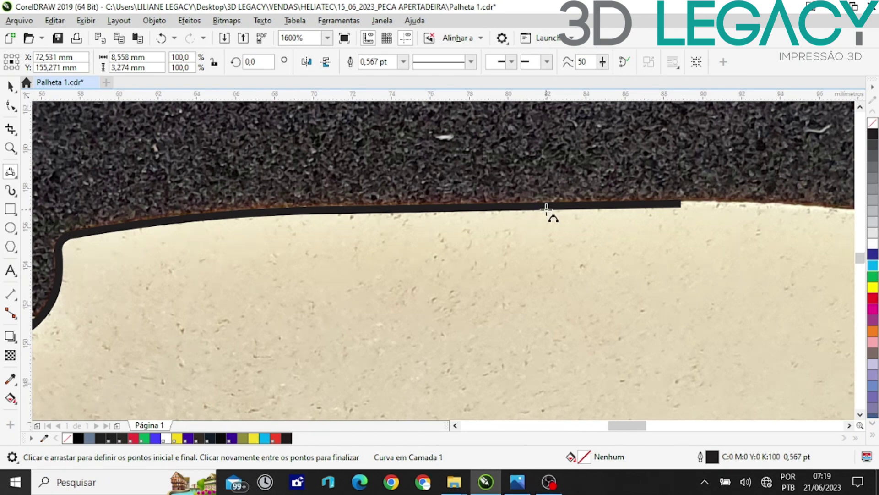
{"action": "scroll", "coordinate": [550, 209], "scroll_direction": "down", "scroll_amount": 1}
{"action": "scroll", "coordinate": [390, 209], "scroll_direction": "up", "scroll_amount": 1}
{"action": "left_click", "coordinate": [390, 209]}
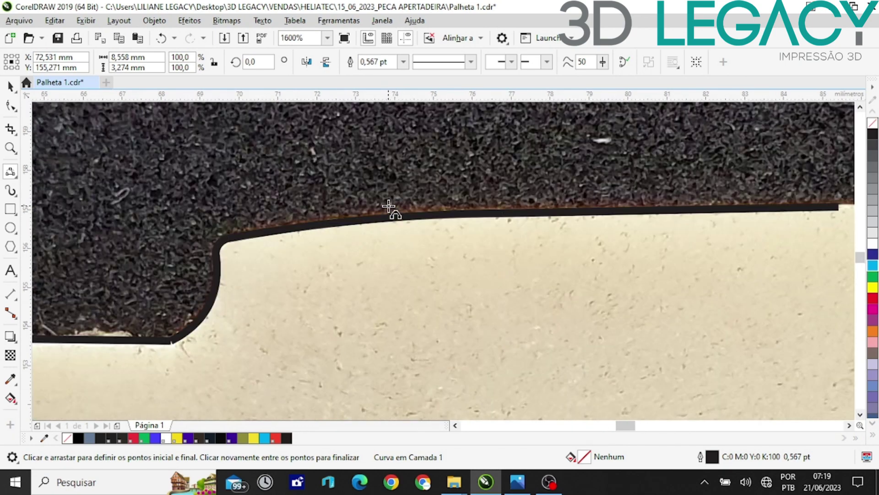
Delete the 8.6 mm straight line along the part's top edge.
{"action": "scroll", "coordinate": [556, 223], "scroll_direction": "up", "scroll_amount": 1}
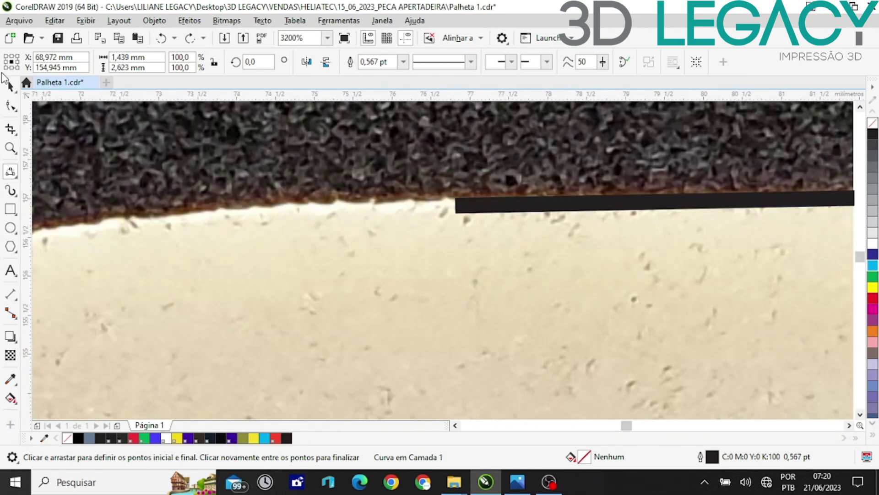
{"action": "left_click", "coordinate": [10, 86]}
{"action": "left_click", "coordinate": [530, 203]}
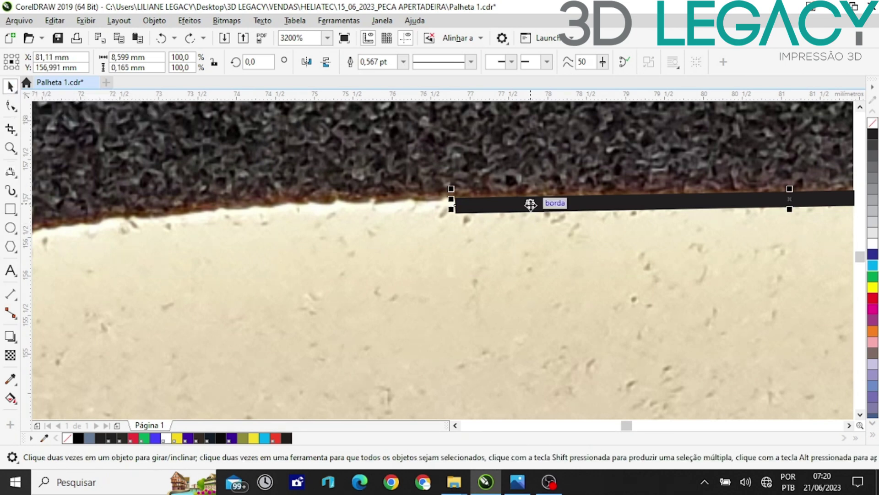
{"action": "scroll", "coordinate": [375, 217], "scroll_direction": "down", "scroll_amount": 1}
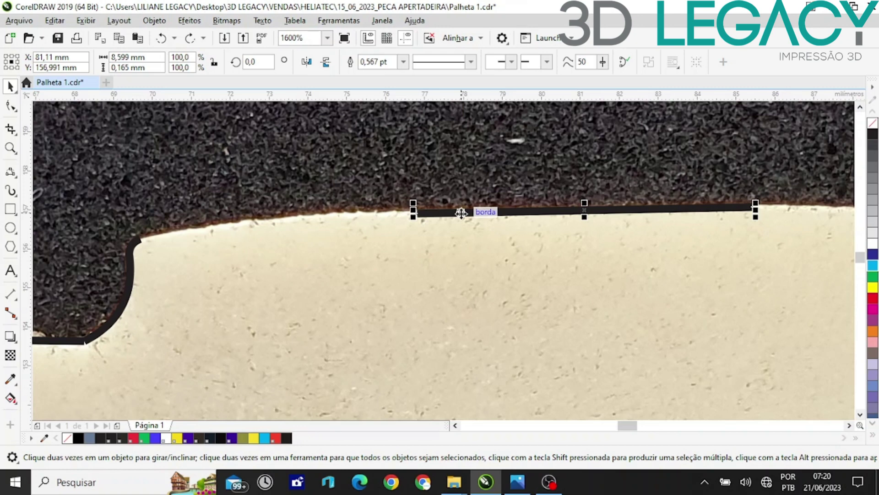
{"action": "key", "text": "Delete"}
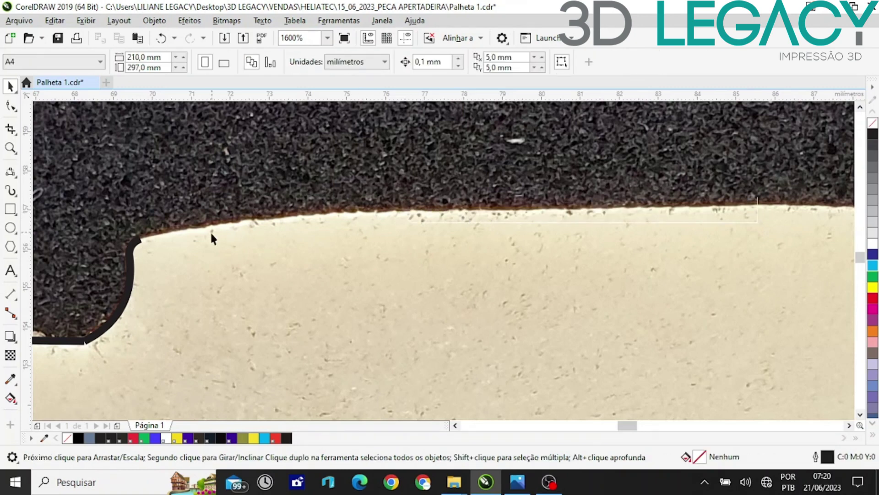
Trace the top edge from the notch's rounded corner with a 3-point curve about 8.28 mm wide and 0.75 mm high.
{"action": "left_click", "coordinate": [11, 172]}
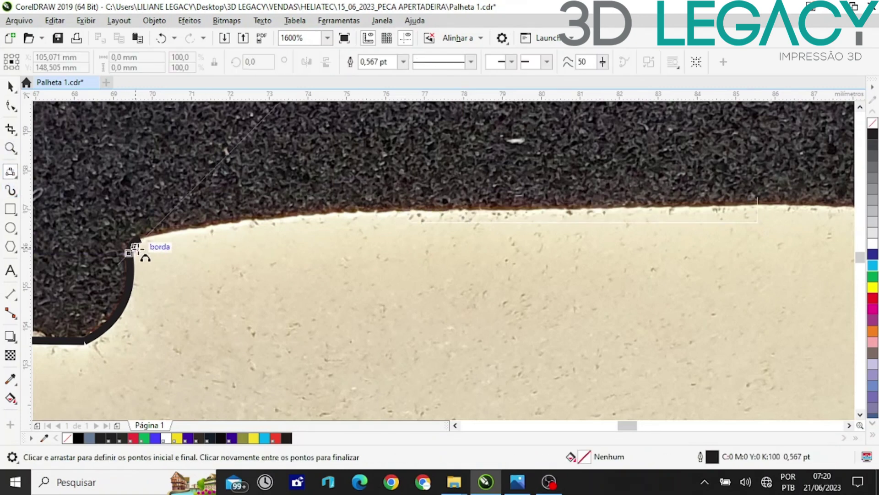
{"action": "left_click_drag", "start_coordinate": [144, 237], "coordinate": [463, 210]}
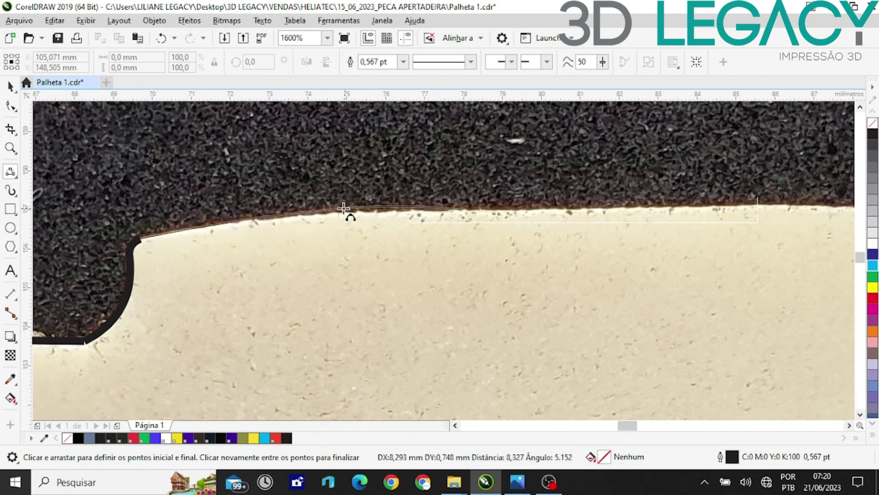
{"action": "left_click", "coordinate": [297, 218]}
{"action": "scroll", "coordinate": [216, 227], "scroll_direction": "down", "scroll_amount": 2}
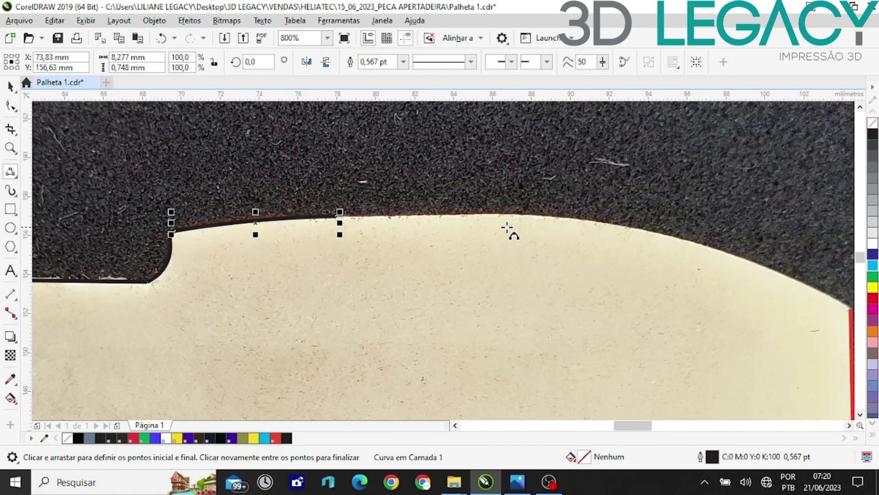
Try continuing the top edge from the curve's end with a horizontal two-point line about 6.58 mm long, and undo it.
{"action": "left_click", "coordinate": [16, 178]}
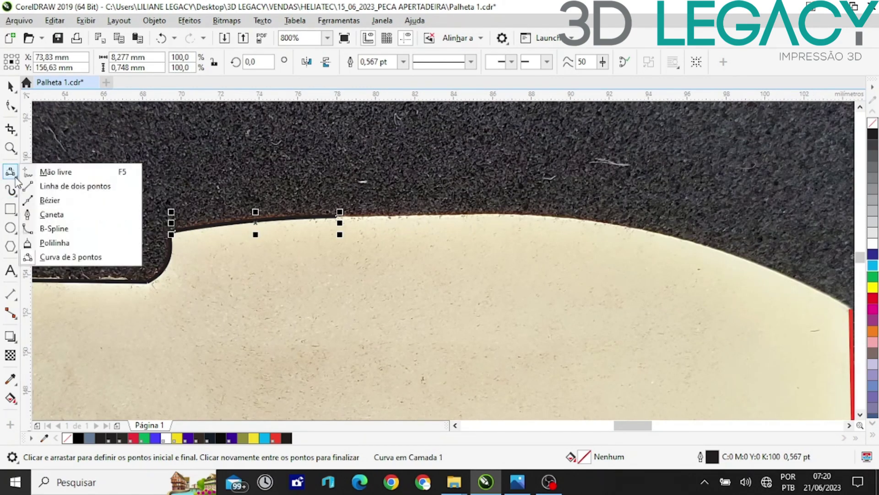
{"action": "left_click", "coordinate": [43, 186]}
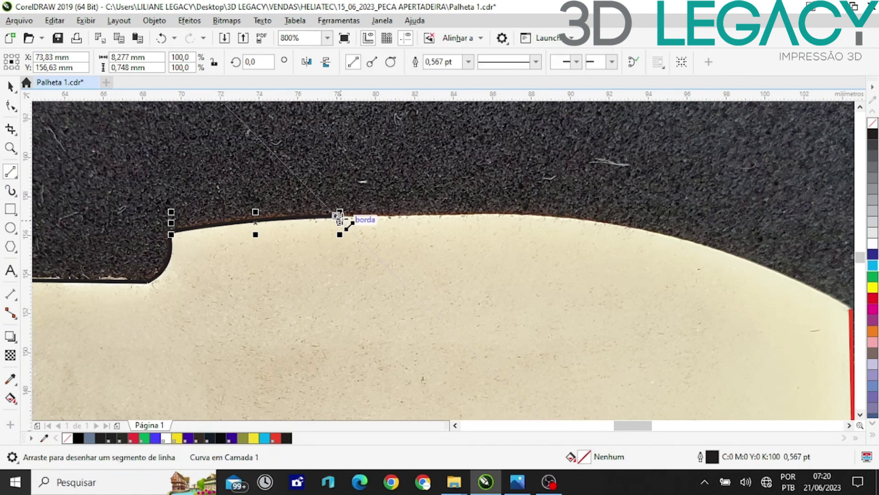
{"action": "left_click_drag", "start_coordinate": [339, 215], "coordinate": [395, 239]}
{"action": "key", "text": "ctrl+z"}
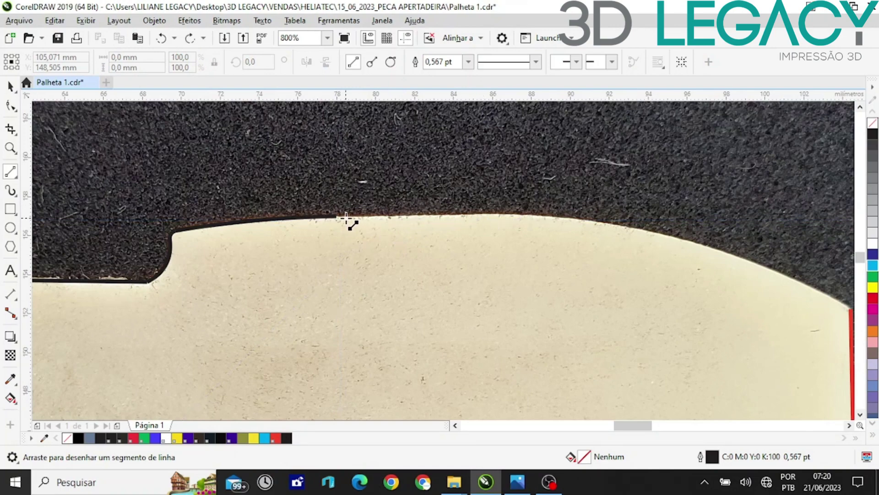
{"action": "left_click_drag", "start_coordinate": [336, 215], "coordinate": [466, 214]}
{"action": "scroll", "coordinate": [468, 211], "scroll_direction": "up", "scroll_amount": 2}
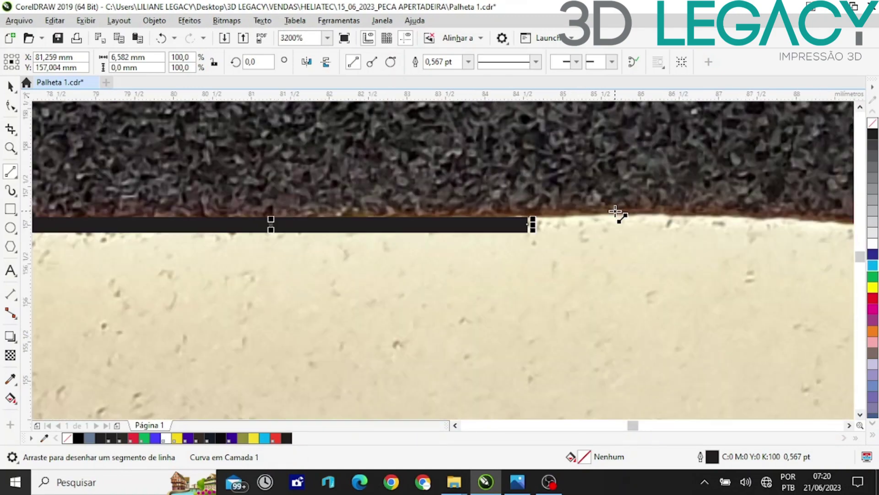
{"action": "scroll", "coordinate": [389, 202], "scroll_direction": "down", "scroll_amount": 1}
{"action": "scroll", "coordinate": [387, 202], "scroll_direction": "up", "scroll_amount": 1}
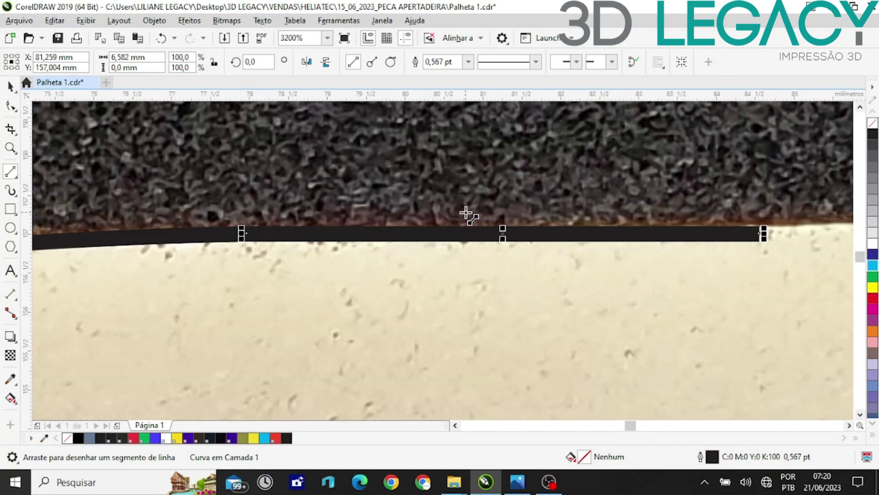
{"action": "key", "text": "ctrl+z"}
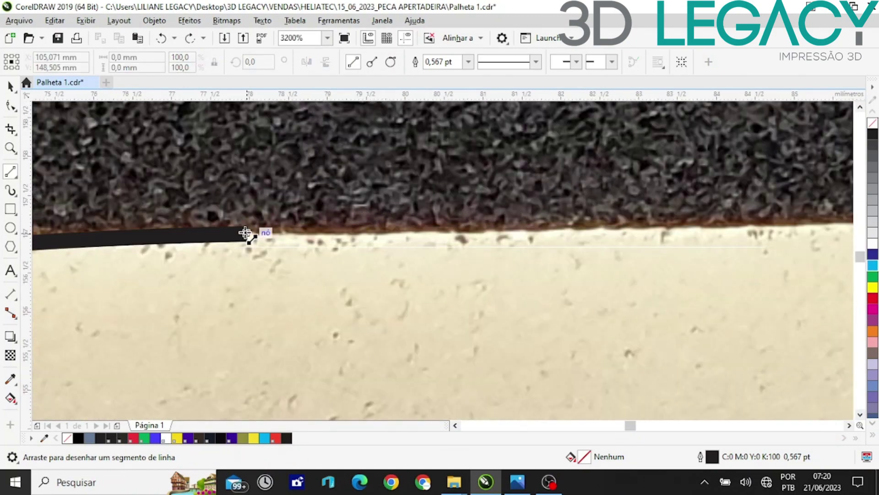
Continue the top edge from the curve's end with a slightly rising two-point line about 7.55 mm wide and 0.13 mm high.
{"action": "left_click_drag", "start_coordinate": [255, 230], "coordinate": [836, 225]}
{"action": "scroll", "coordinate": [330, 219], "scroll_direction": "down", "scroll_amount": 3}
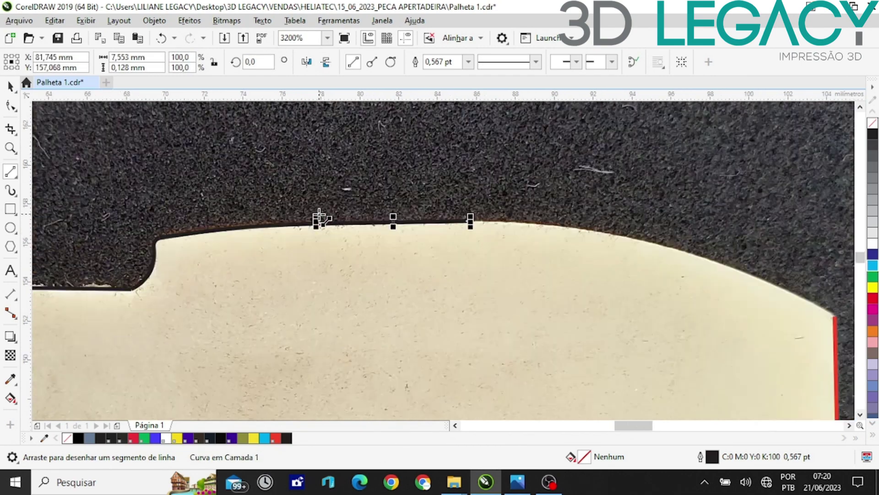
Trace the sloping top edge from the line's end to the top of the red side line with a 3-point curve spanning about 19.5 mm.
{"action": "scroll", "coordinate": [847, 301], "scroll_direction": "up", "scroll_amount": 1}
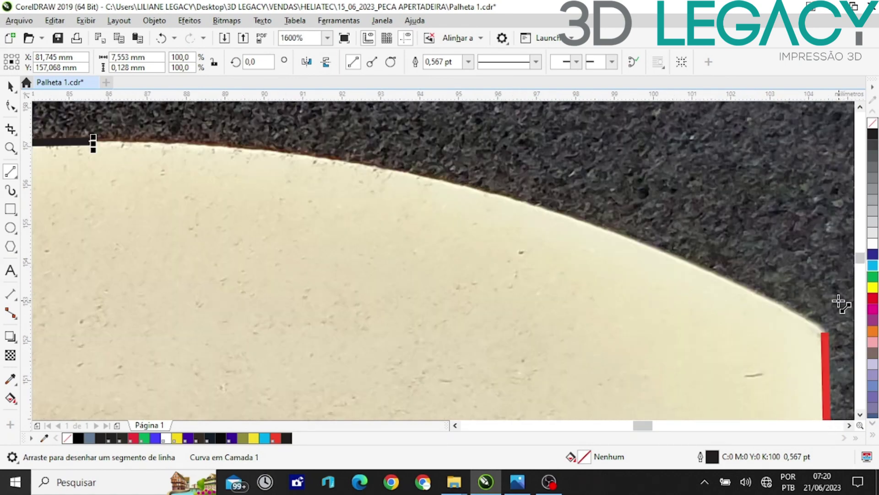
{"action": "scroll", "coordinate": [657, 293], "scroll_direction": "down", "scroll_amount": 1}
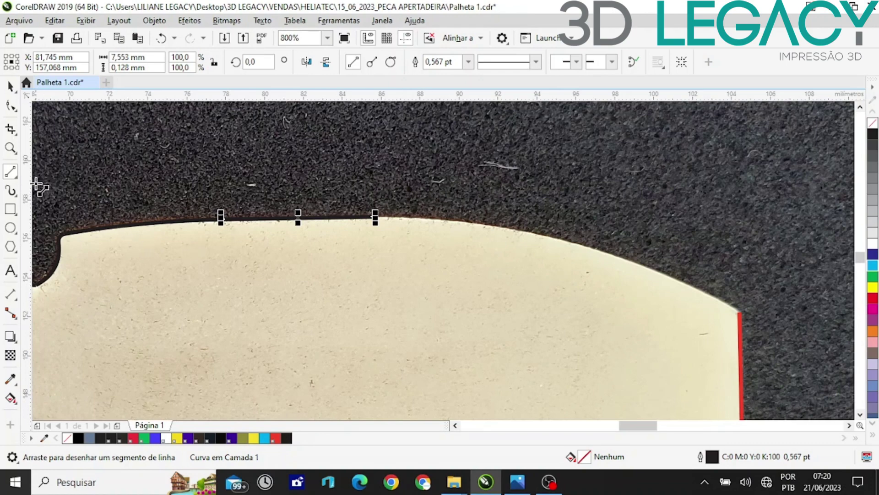
{"action": "left_click", "coordinate": [17, 178]}
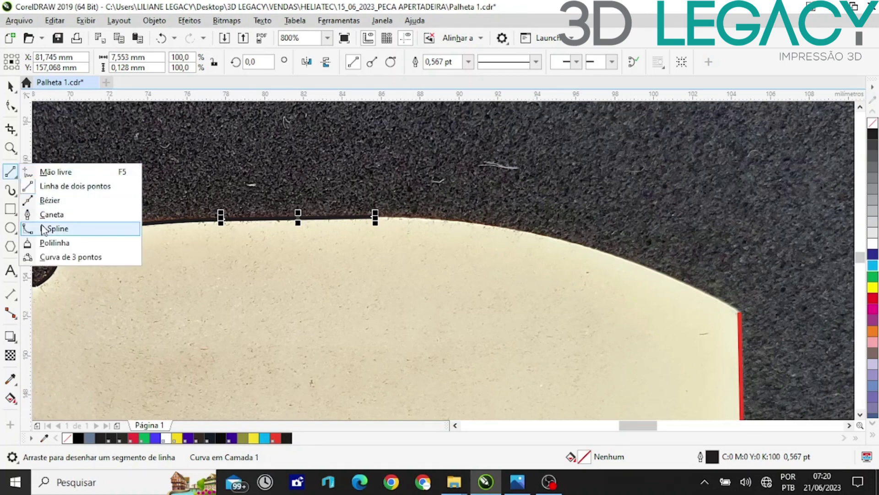
{"action": "left_click", "coordinate": [50, 257]}
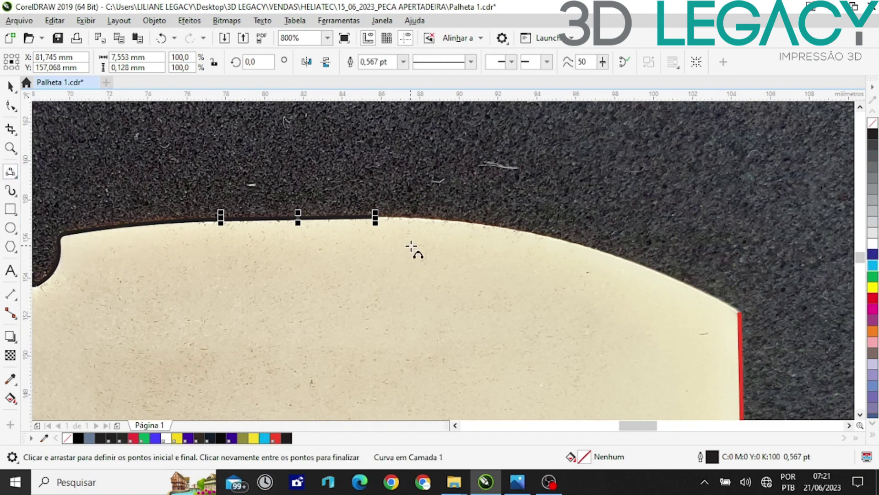
{"action": "left_click_drag", "start_coordinate": [375, 217], "coordinate": [738, 308]}
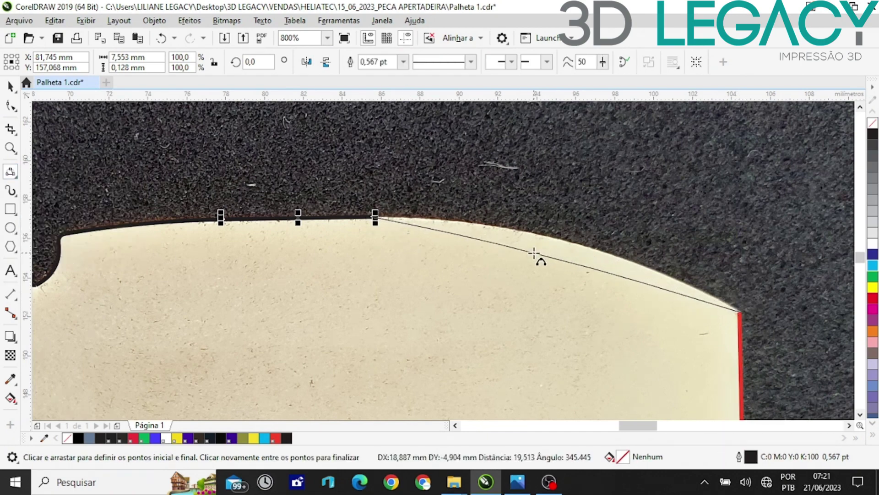
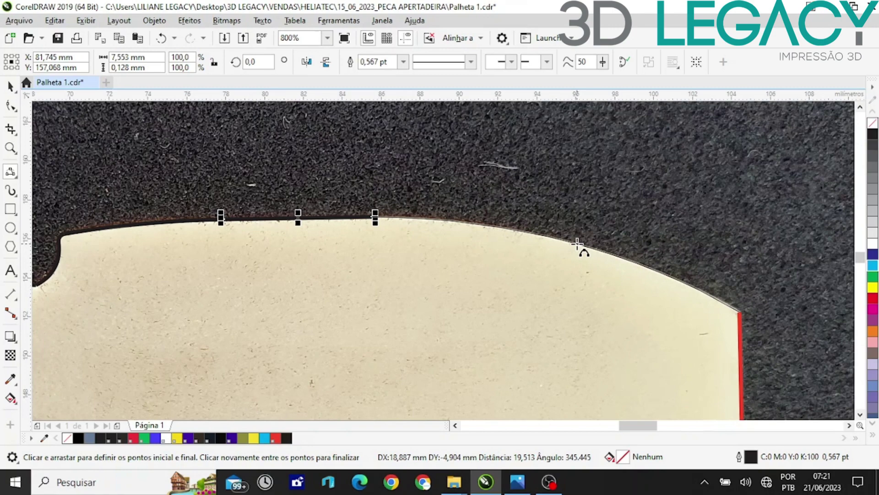
{"action": "left_click", "coordinate": [577, 242]}
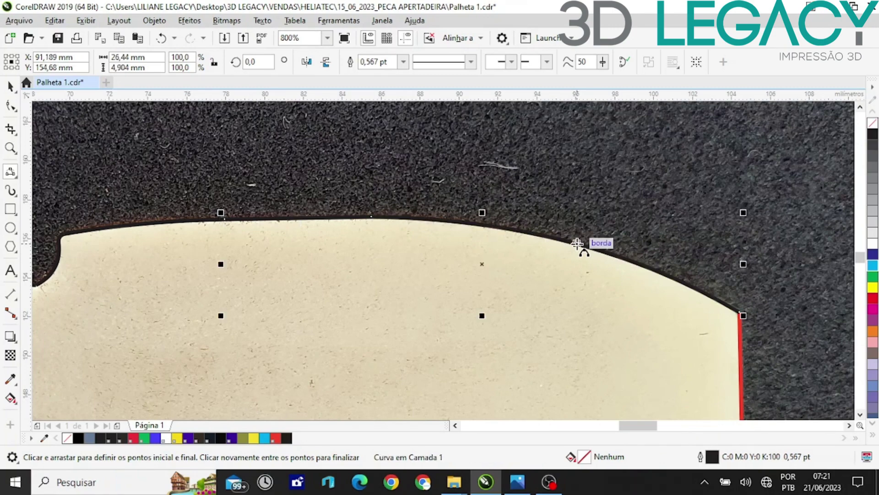
Copy the photo with its complete outline to the empty area off the page beyond the red square, centred at about X -126.1, Y 166.5 mm.
{"action": "scroll", "coordinate": [584, 231], "scroll_direction": "down", "scroll_amount": 2}
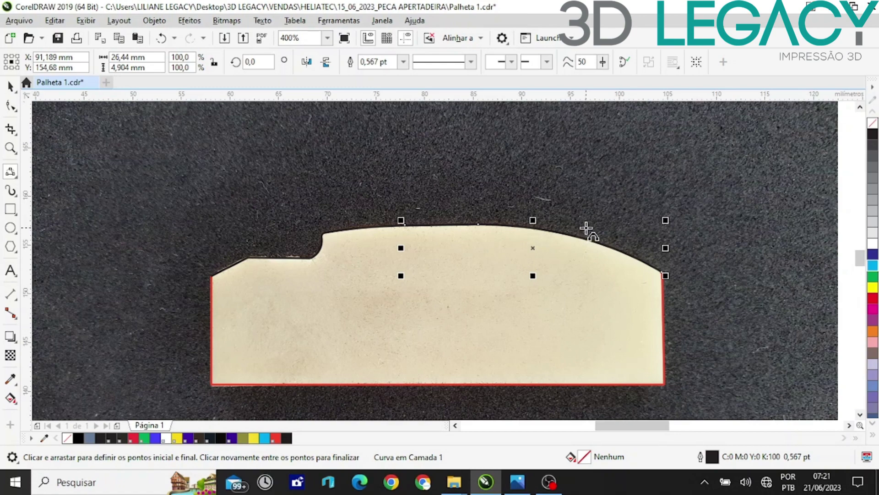
{"action": "scroll", "coordinate": [263, 176], "scroll_direction": "down", "scroll_amount": 2}
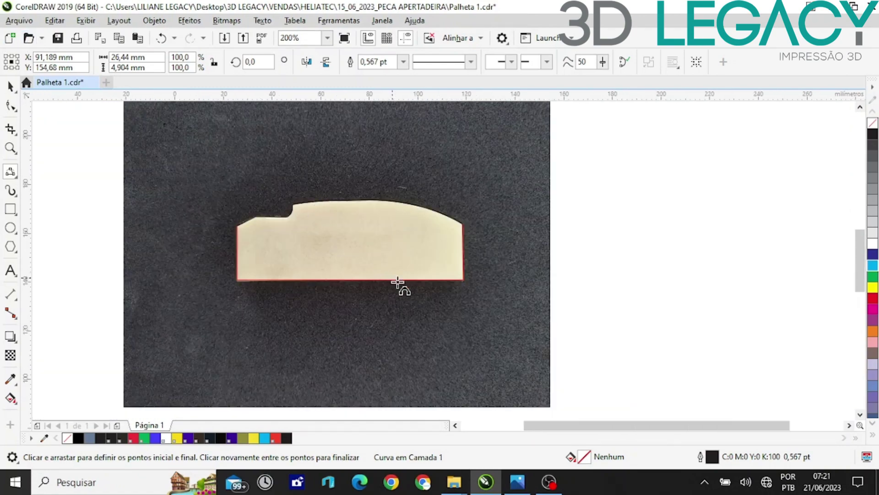
{"action": "scroll", "coordinate": [396, 279], "scroll_direction": "down", "scroll_amount": 2}
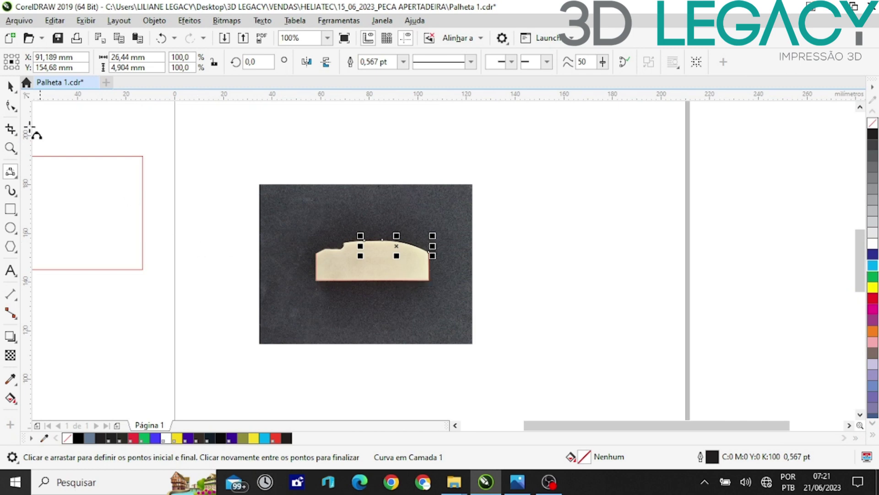
{"action": "left_click", "coordinate": [10, 86]}
{"action": "scroll", "coordinate": [694, 243], "scroll_direction": "down", "scroll_amount": 1}
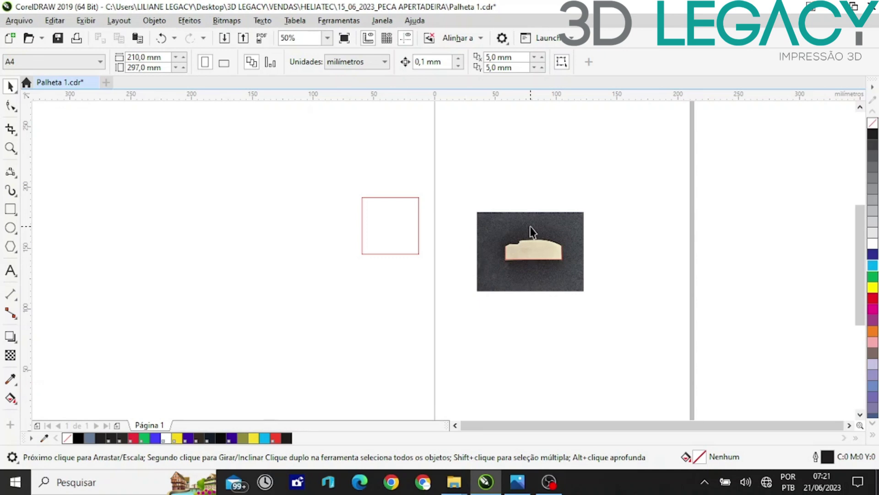
{"action": "left_click_drag", "start_coordinate": [450, 186], "coordinate": [642, 336]}
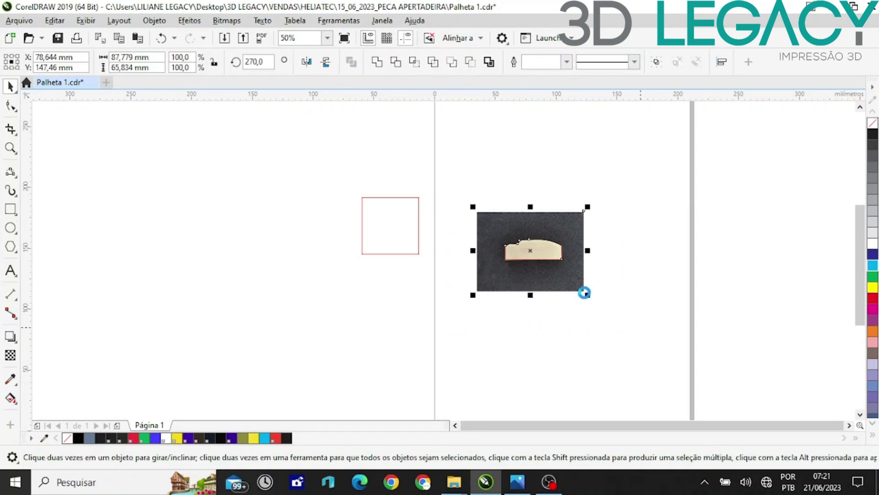
{"action": "left_click_drag", "start_coordinate": [540, 252], "coordinate": [293, 228]}
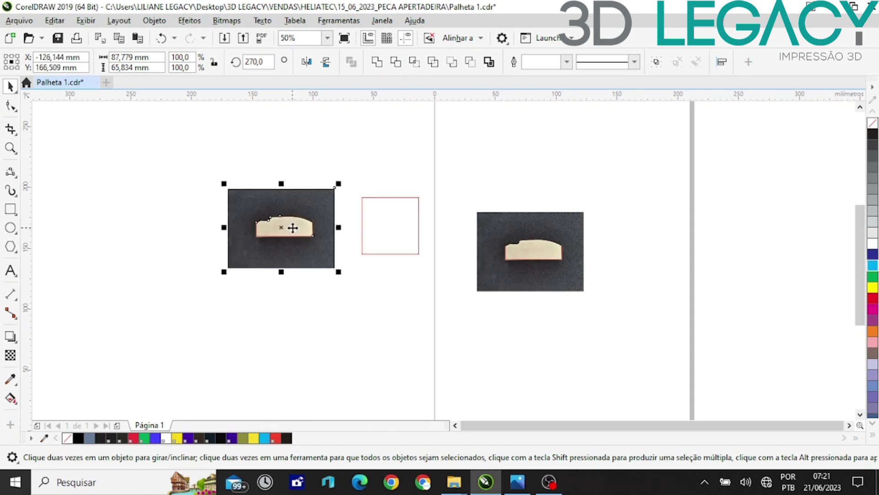
{"action": "left_click", "coordinate": [424, 289]}
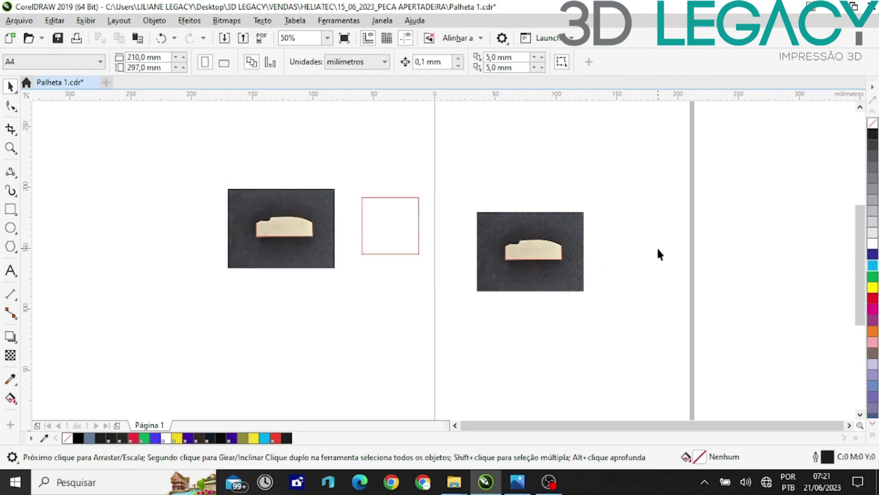
Delete the palheta photo behind the traced outline on the page, leaving the outline segments in place.
{"action": "scroll", "coordinate": [587, 243], "scroll_direction": "up", "scroll_amount": 2}
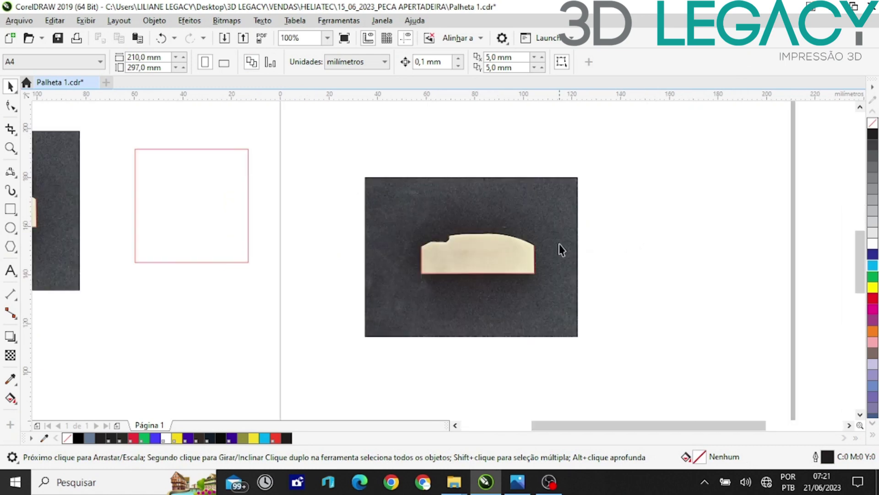
{"action": "left_click", "coordinate": [398, 218]}
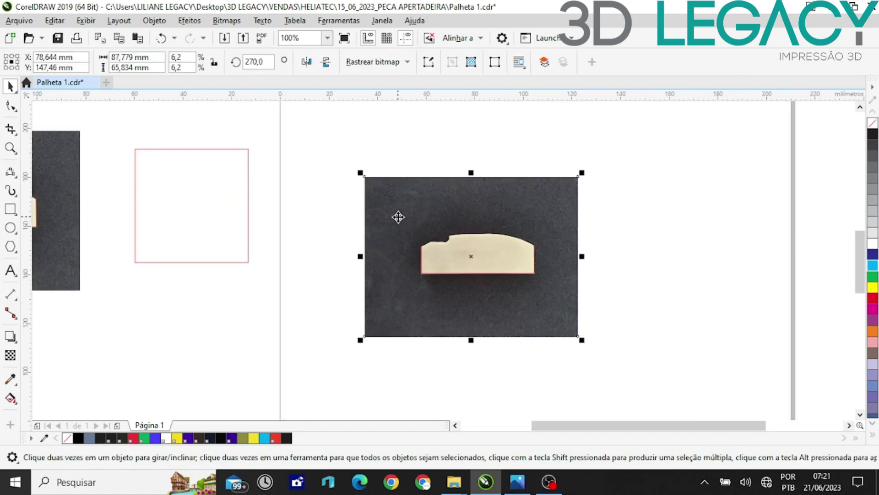
{"action": "key", "text": "Delete"}
{"action": "scroll", "coordinate": [495, 244], "scroll_direction": "up", "scroll_amount": 4}
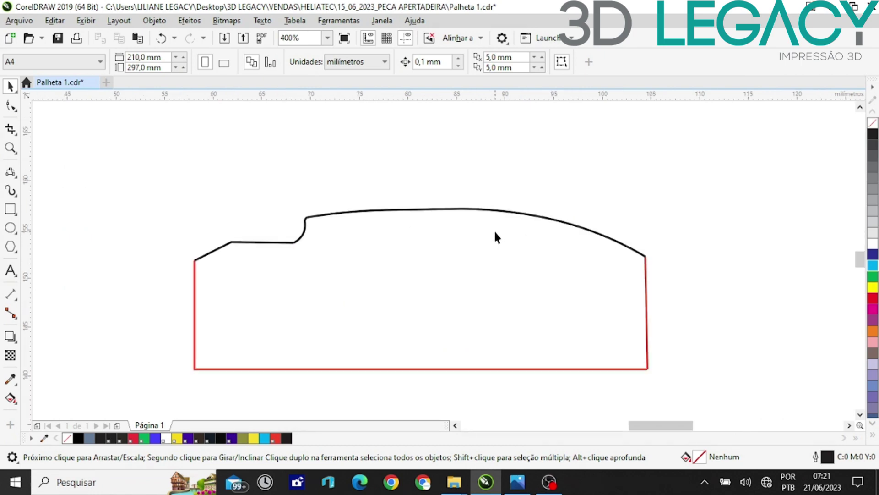
{"action": "scroll", "coordinate": [495, 234], "scroll_direction": "down", "scroll_amount": 2}
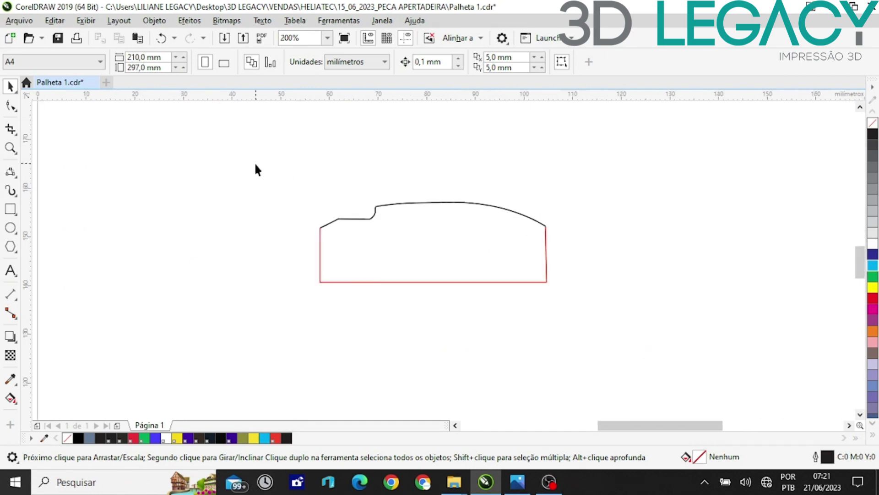
{"action": "left_click_drag", "start_coordinate": [256, 169], "coordinate": [648, 341]}
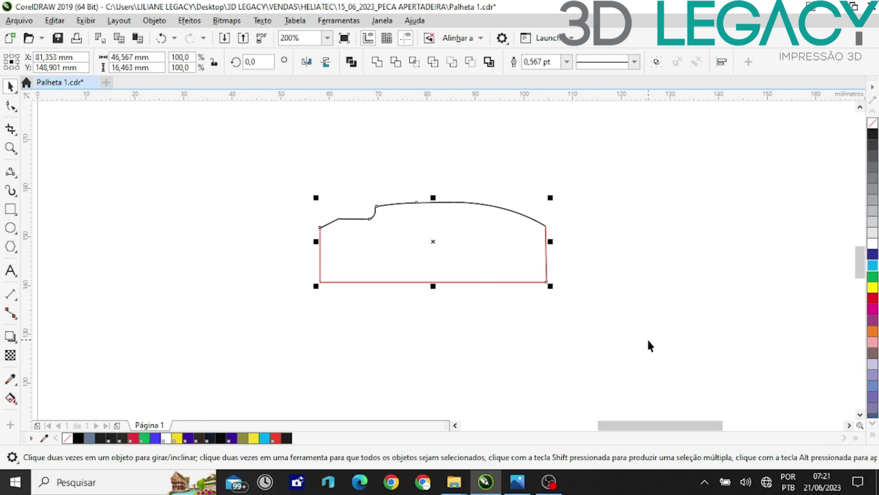
{"action": "left_click", "coordinate": [456, 203]}
{"action": "left_click", "coordinate": [456, 202]}
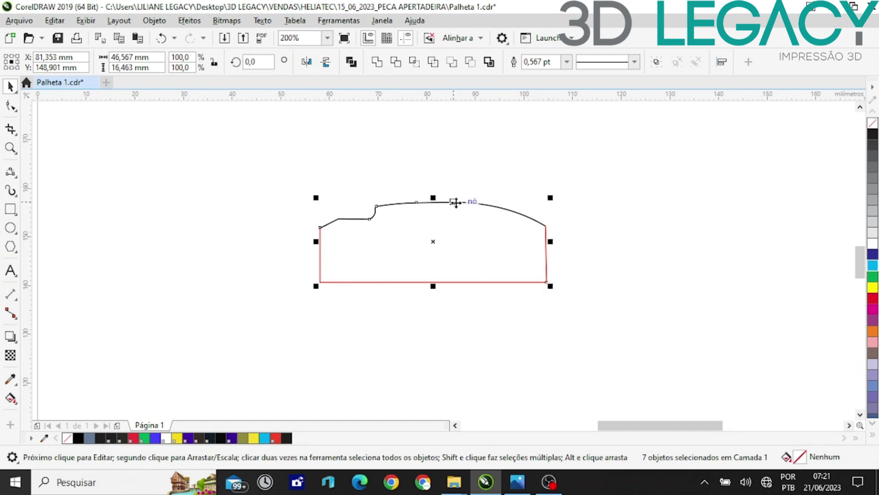
{"action": "double_click", "coordinate": [454, 202]}
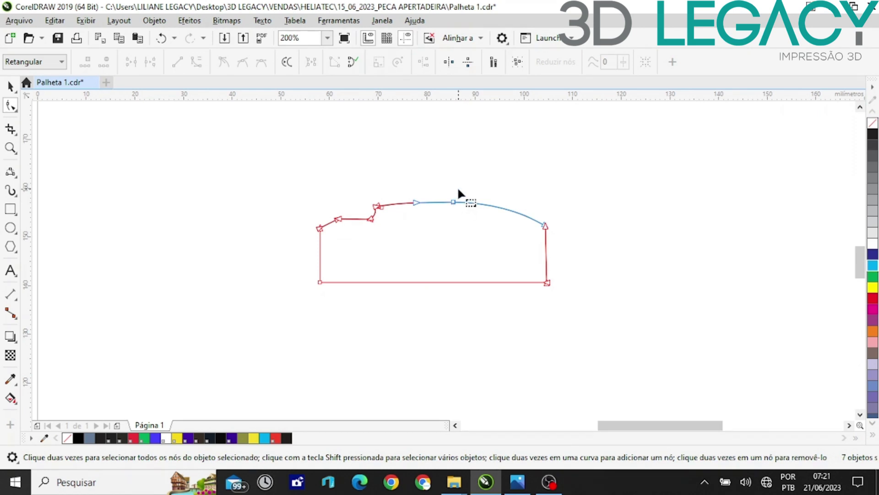
{"action": "left_click", "coordinate": [10, 85]}
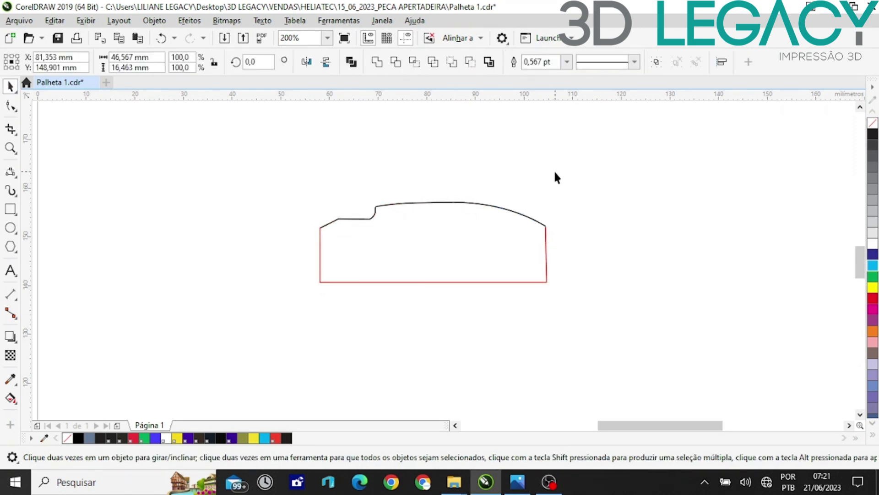
Recolour the outline of the long sloping black curve to the bright red from the PANTONE solid coated palette.
{"action": "left_click", "coordinate": [498, 205]}
{"action": "left_click", "coordinate": [498, 205]}
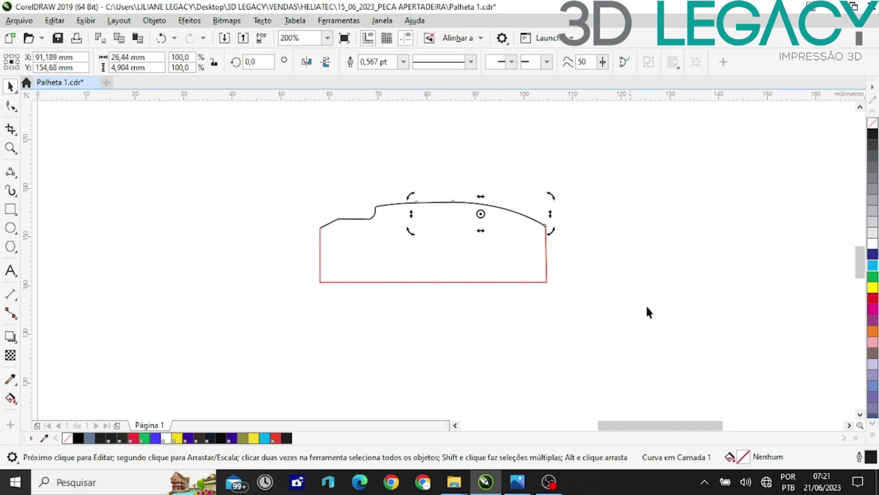
{"action": "double_click", "coordinate": [870, 462]}
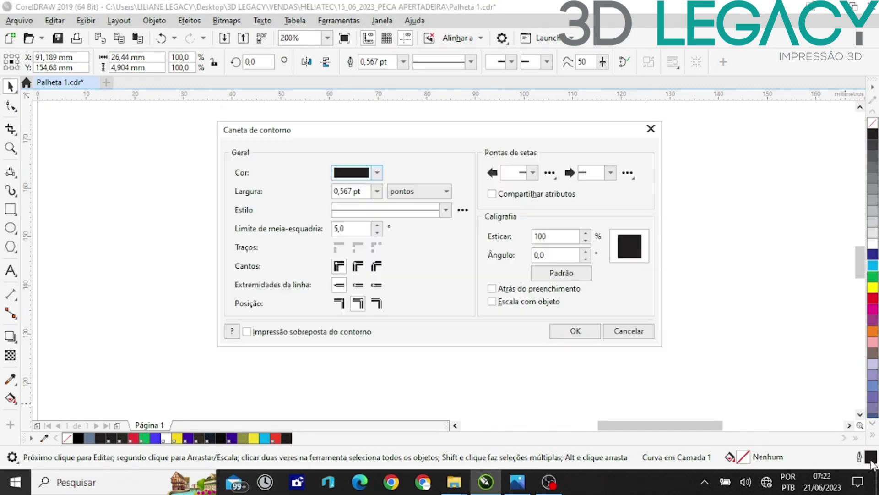
{"action": "left_click", "coordinate": [376, 174]}
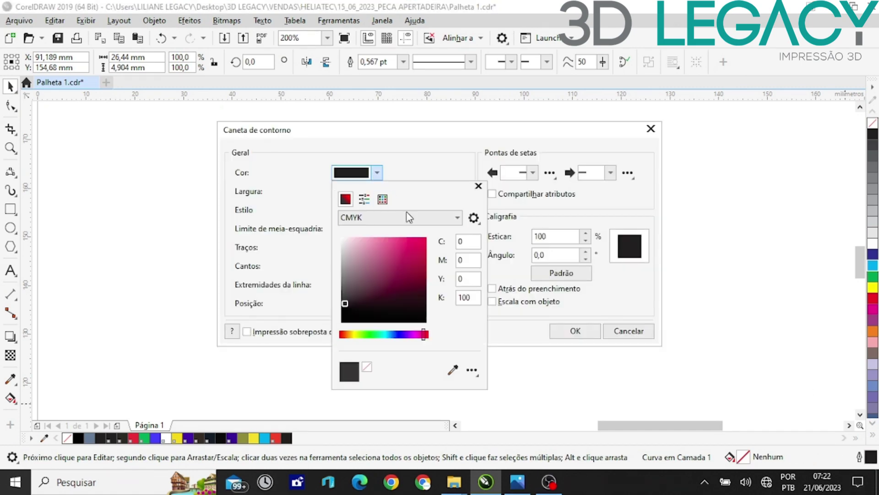
{"action": "left_click", "coordinate": [382, 199]}
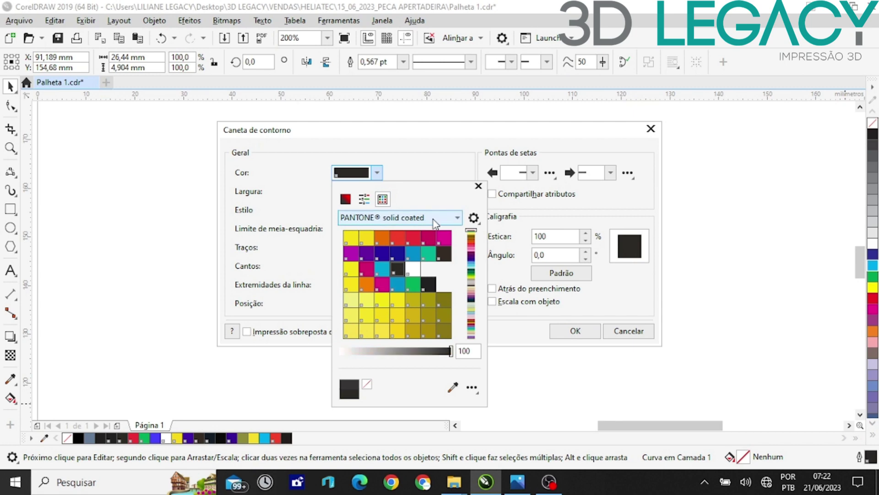
{"action": "left_click", "coordinate": [396, 236]}
{"action": "left_click", "coordinate": [508, 343]}
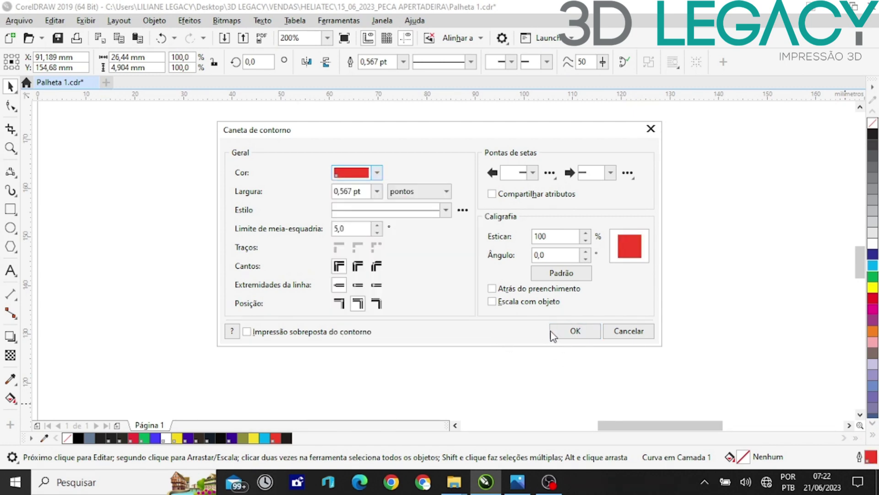
{"action": "left_click", "coordinate": [558, 333]}
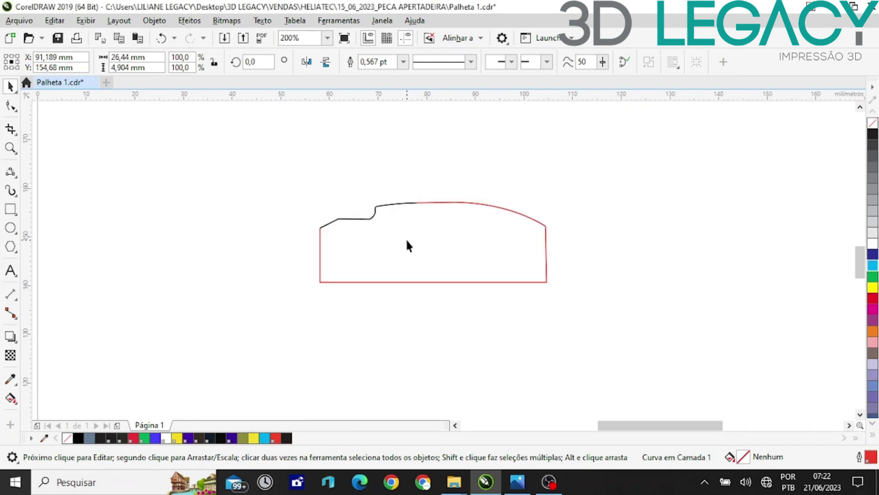
Try to recolour the four remaining black segments of the top edge red all at once.
{"action": "scroll", "coordinate": [380, 211], "scroll_direction": "up", "scroll_amount": 2}
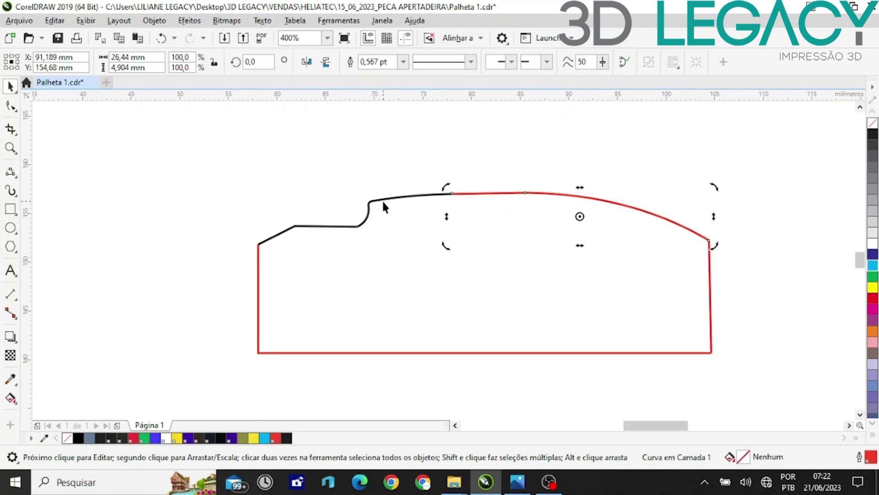
{"action": "left_click", "coordinate": [383, 205]}
{"action": "left_click", "coordinate": [382, 201]}
{"action": "left_click", "coordinate": [382, 200]}
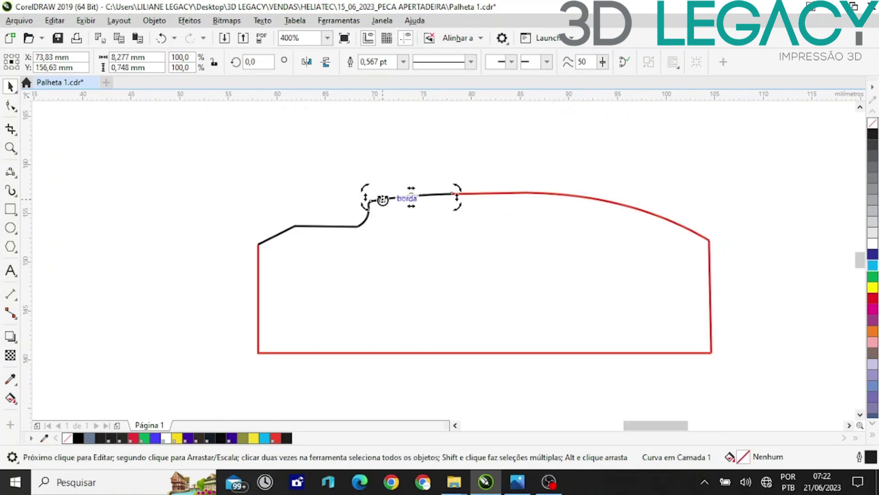
{"action": "left_click", "coordinate": [365, 219], "text": "shift"}
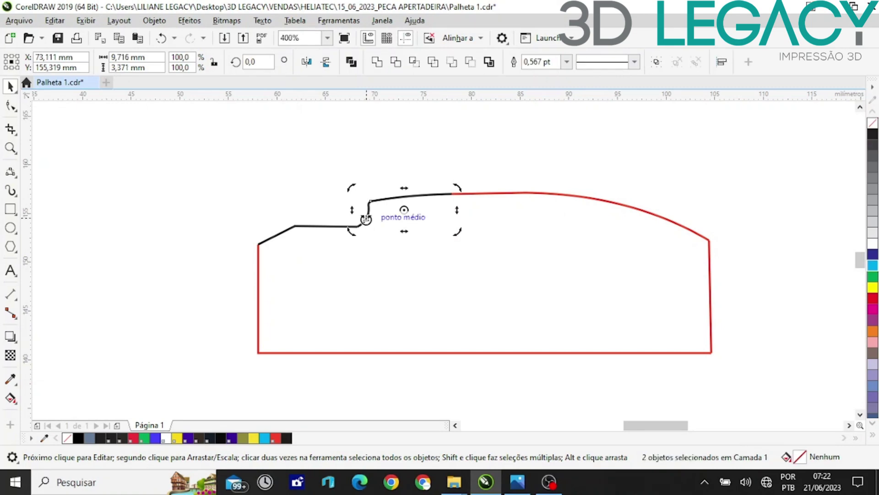
{"action": "left_click", "coordinate": [322, 226], "text": "shift"}
{"action": "left_click", "coordinate": [271, 236], "text": "shift"}
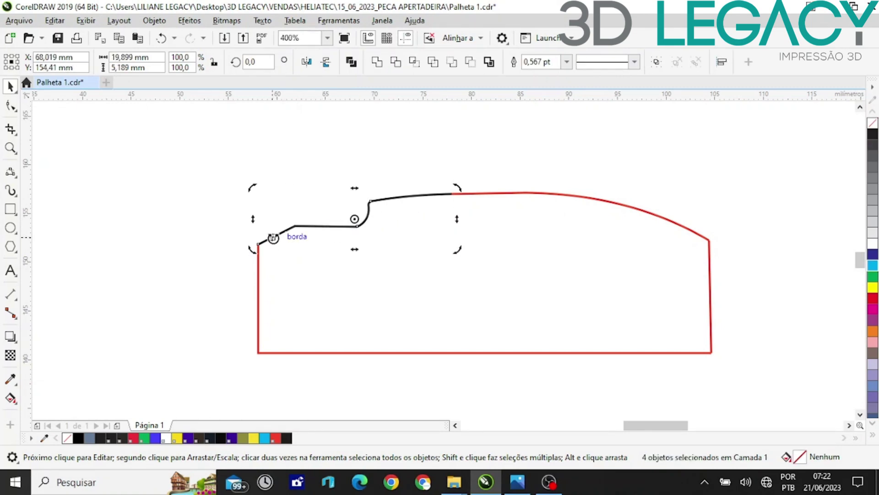
{"action": "left_click", "coordinate": [274, 237]}
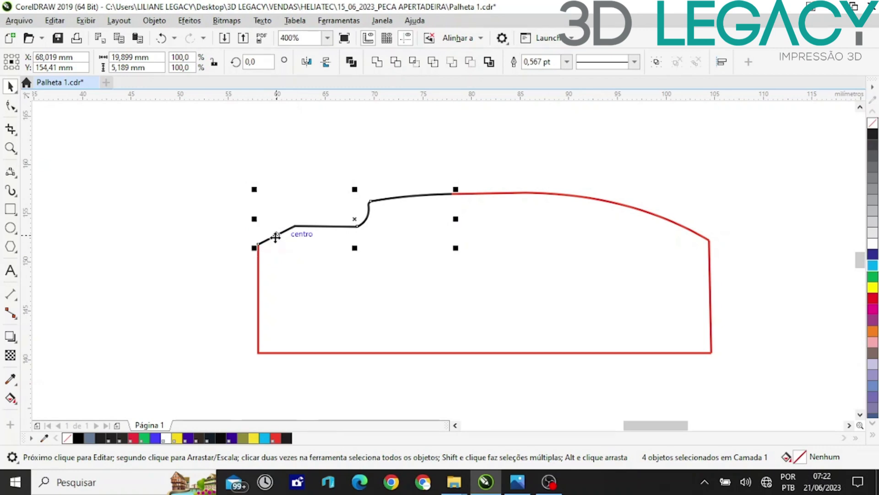
{"action": "left_click", "coordinate": [275, 237]}
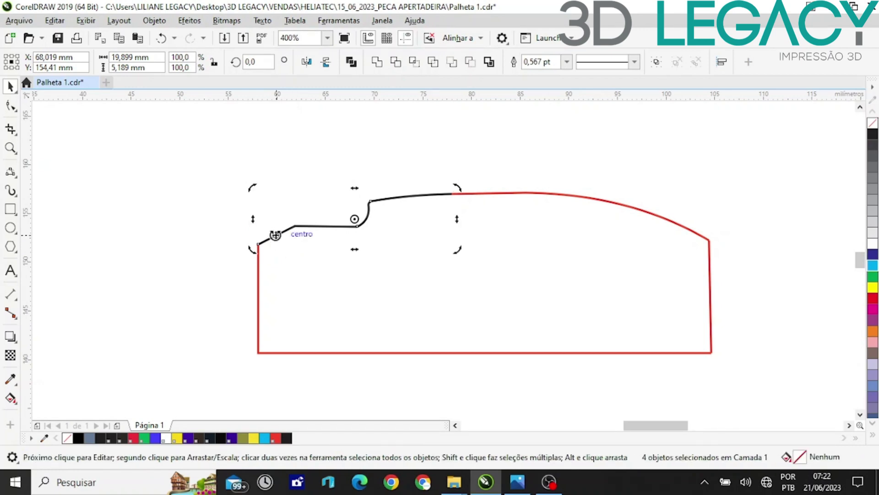
{"action": "double_click", "coordinate": [275, 236]}
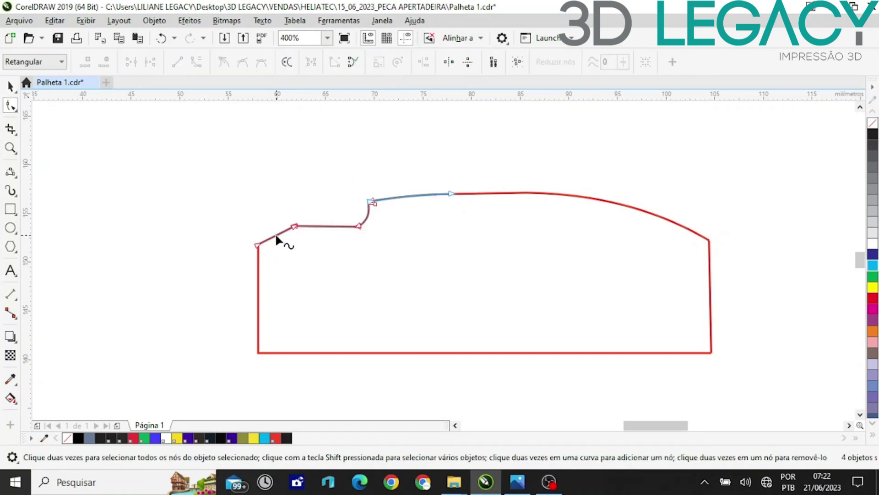
{"action": "right_click", "coordinate": [871, 300]}
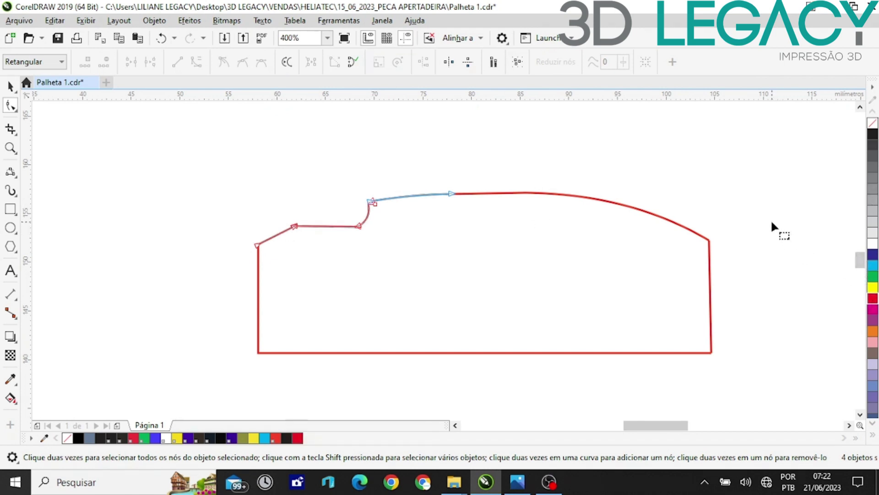
{"action": "left_click", "coordinate": [10, 87]}
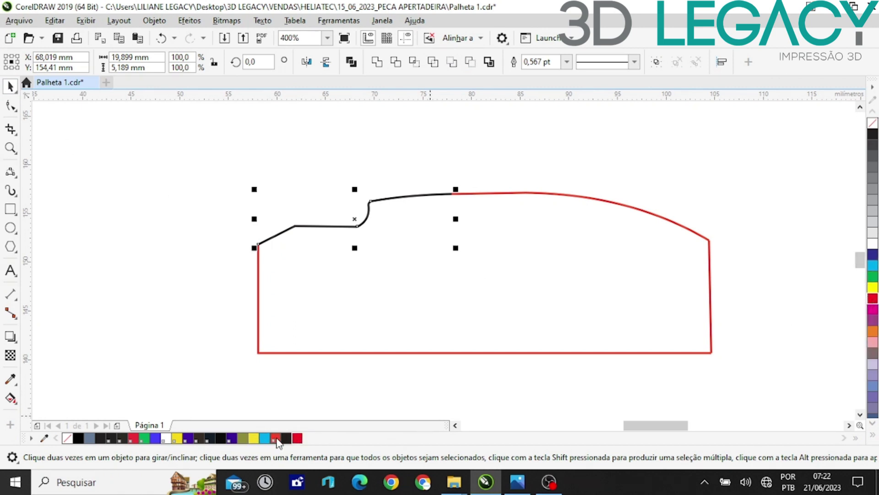
{"action": "left_click", "coordinate": [179, 301]}
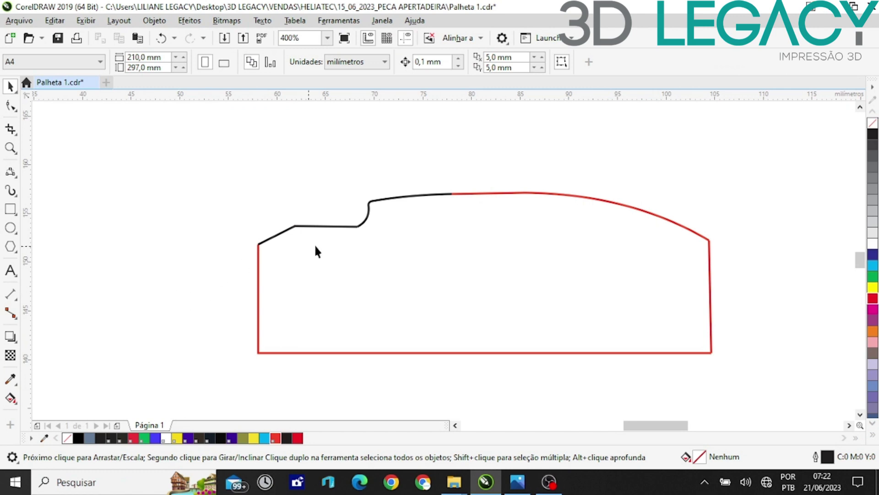
{"action": "left_click", "coordinate": [329, 227]}
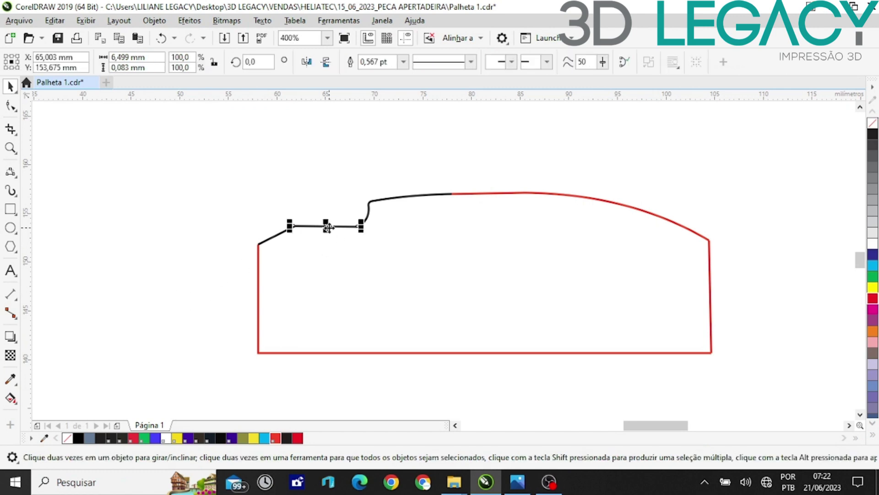
{"action": "left_click", "coordinate": [274, 238]}
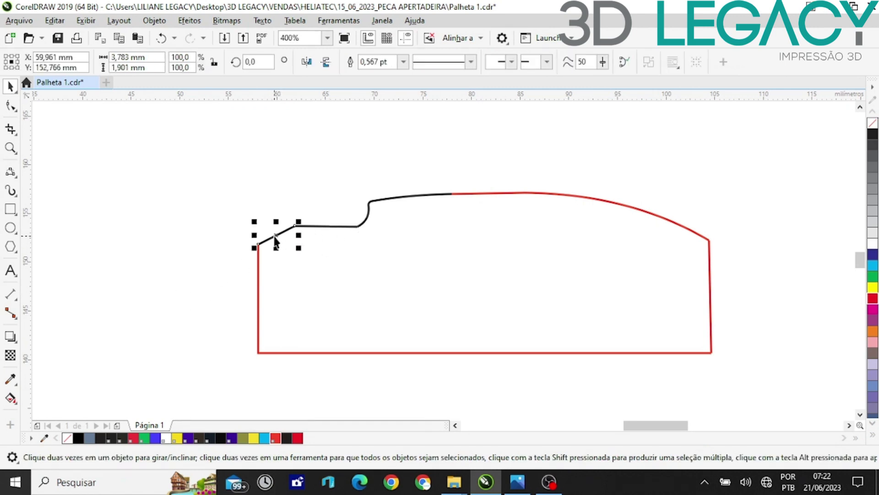
{"action": "left_click", "coordinate": [313, 226], "text": "shift"}
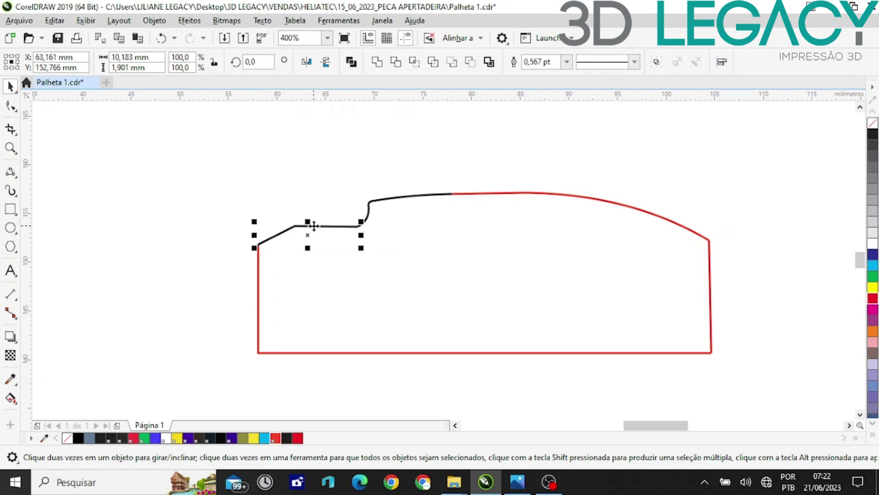
{"action": "left_click", "coordinate": [367, 216], "text": "shift"}
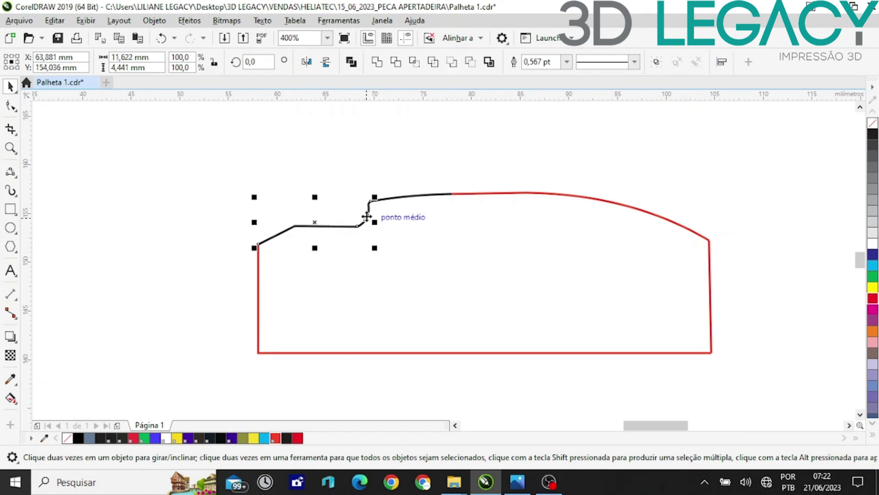
{"action": "left_click", "coordinate": [392, 197], "text": "shift"}
{"action": "left_click", "coordinate": [393, 197]}
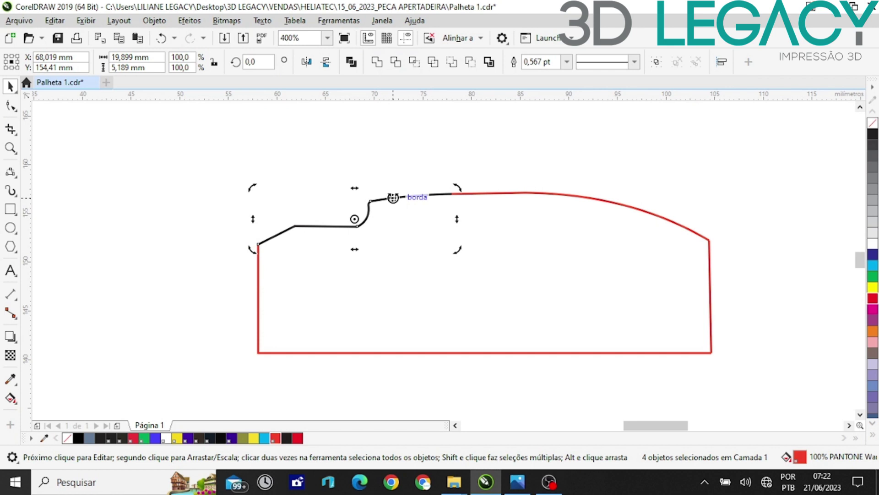
{"action": "left_click", "coordinate": [393, 197]}
{"action": "left_click", "coordinate": [412, 165]}
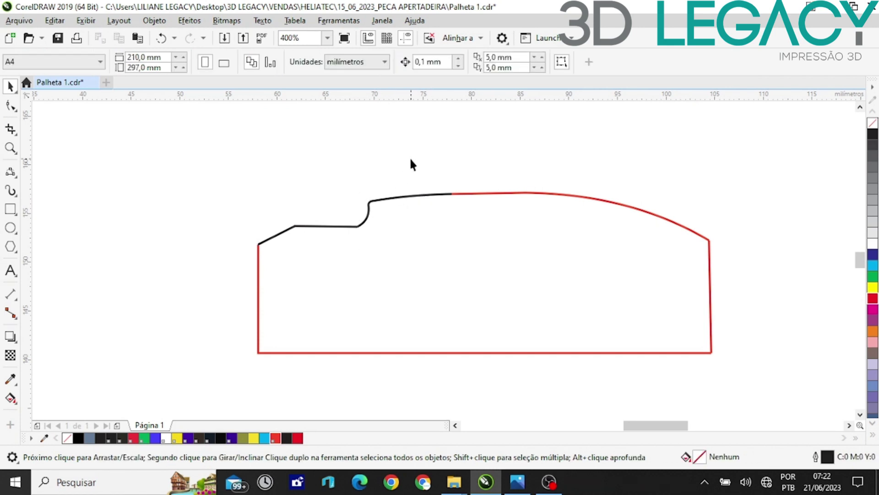
Recolour the black curve between the notch and the red top edge to the bright PANTONE solid coated red.
{"action": "left_click", "coordinate": [409, 197]}
{"action": "left_click", "coordinate": [410, 197]}
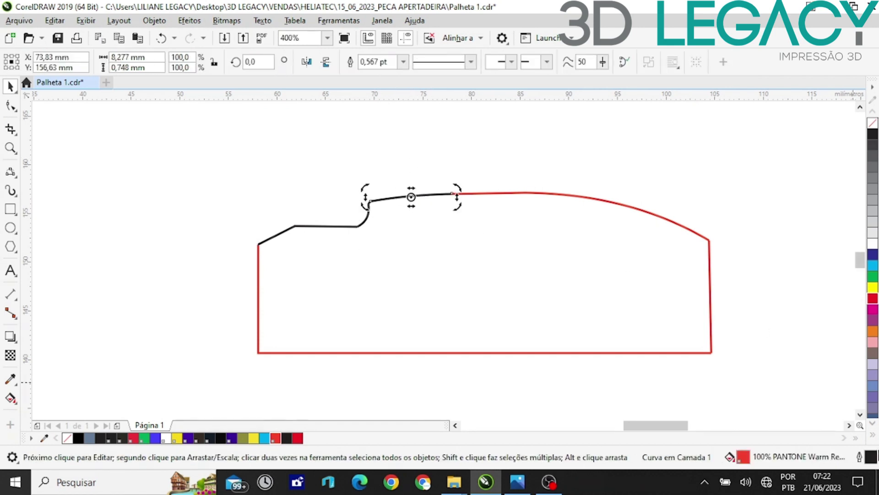
{"action": "double_click", "coordinate": [871, 460]}
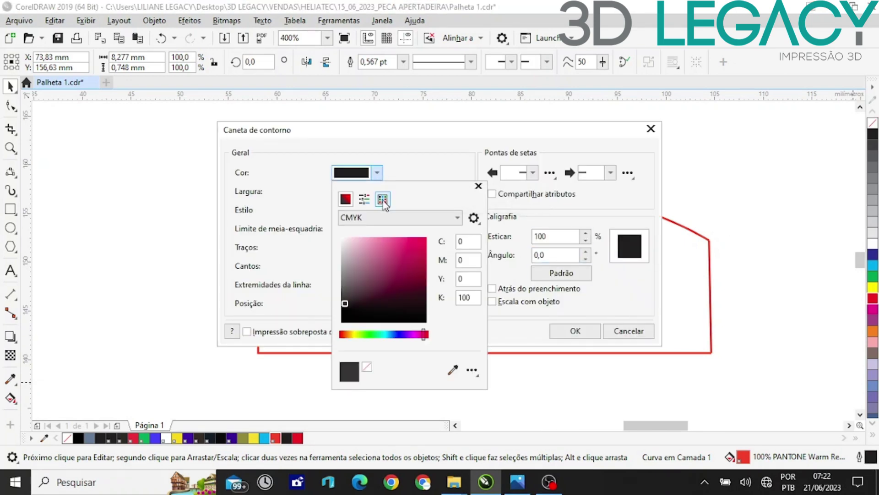
{"action": "left_click", "coordinate": [383, 198]}
{"action": "left_click", "coordinate": [405, 238]}
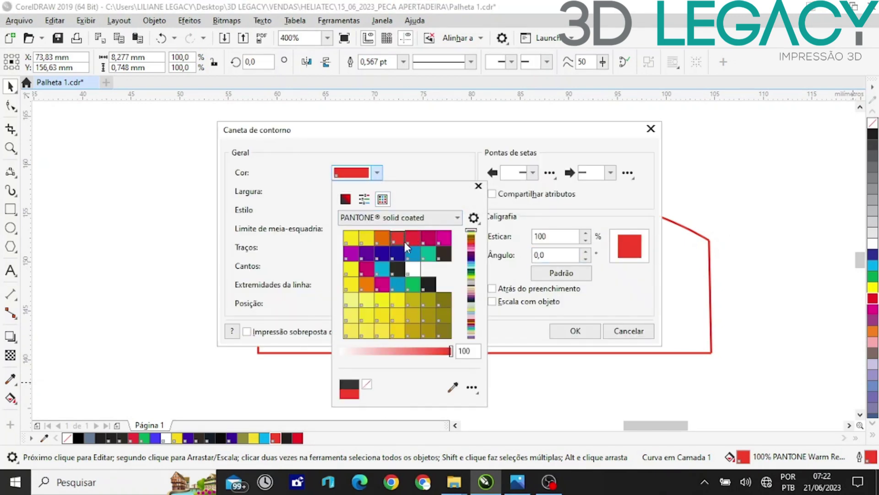
{"action": "left_click", "coordinate": [569, 334]}
{"action": "left_click", "coordinate": [573, 332]}
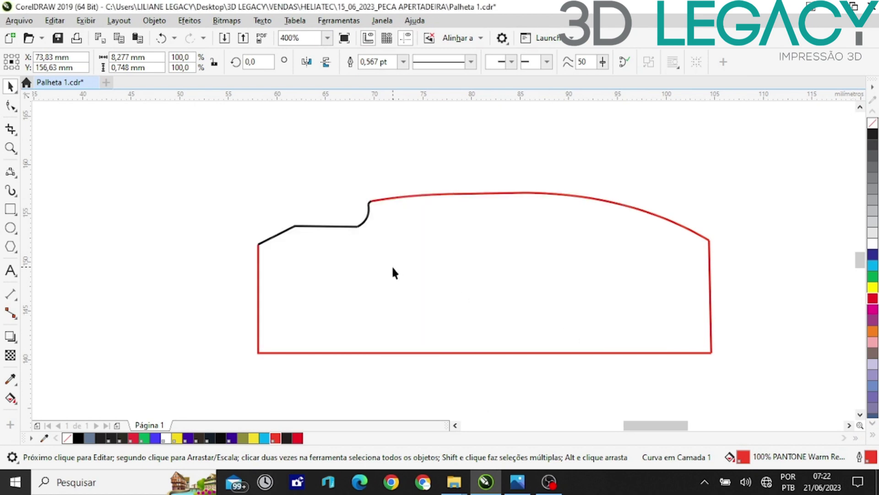
{"action": "scroll", "coordinate": [369, 223], "scroll_direction": "up", "scroll_amount": 5}
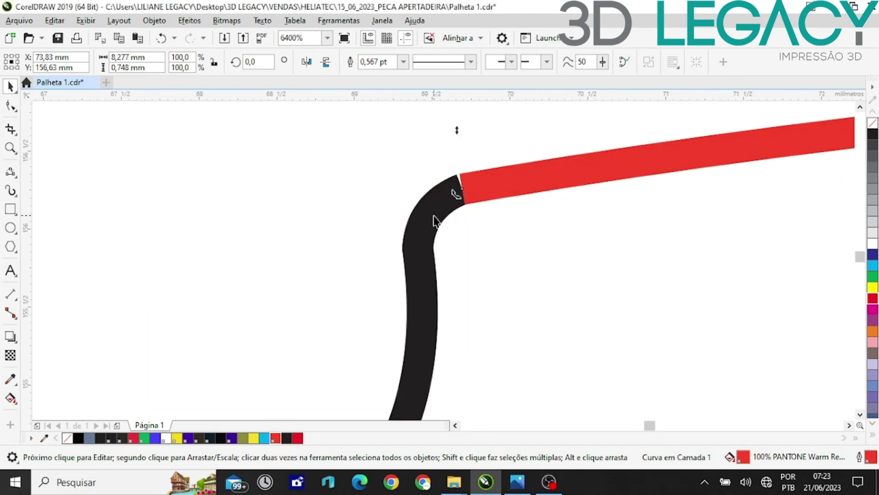
Recolour the black curved wall joining the top edge to the notch with the bright red from the PANTONE solid coated palette.
{"action": "left_click", "coordinate": [433, 213]}
{"action": "left_click", "coordinate": [350, 141]}
{"action": "scroll", "coordinate": [467, 189], "scroll_direction": "up", "scroll_amount": 3}
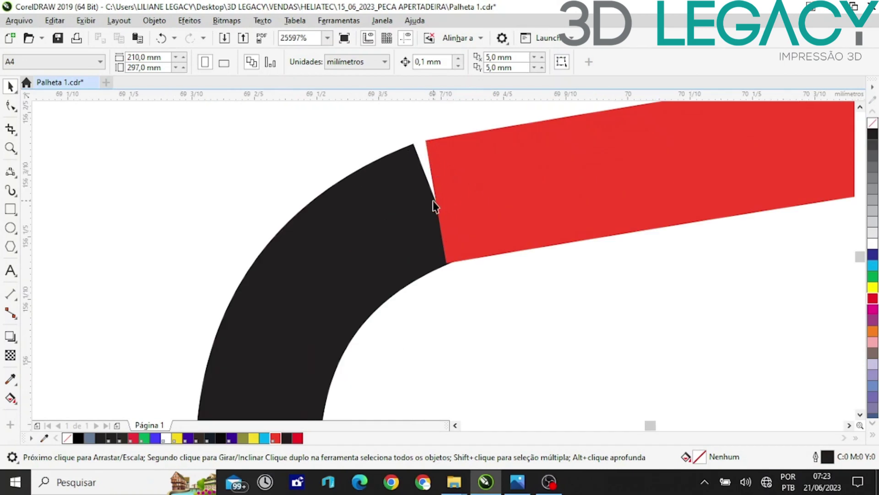
{"action": "scroll", "coordinate": [395, 237], "scroll_direction": "down", "scroll_amount": 3}
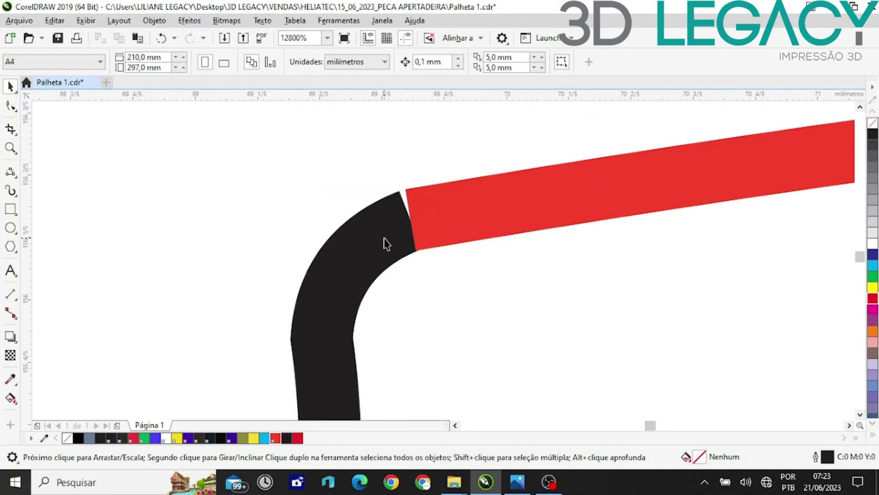
{"action": "left_click", "coordinate": [365, 259]}
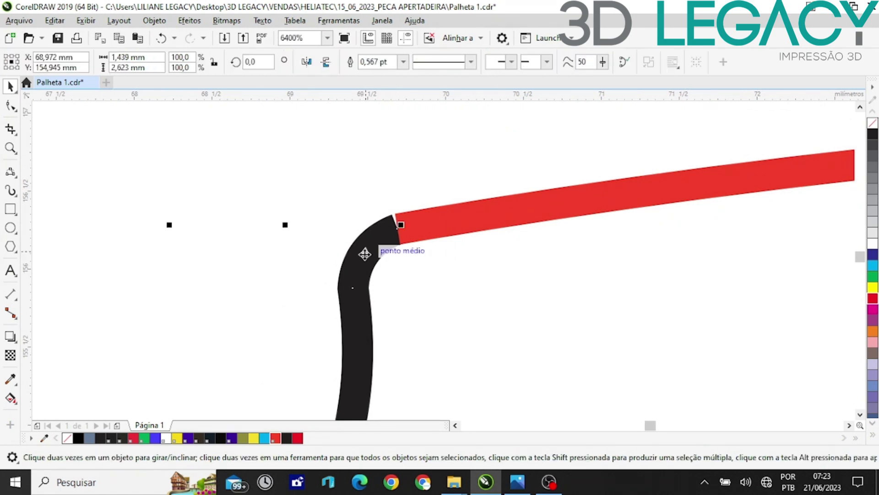
{"action": "left_click", "coordinate": [365, 257]}
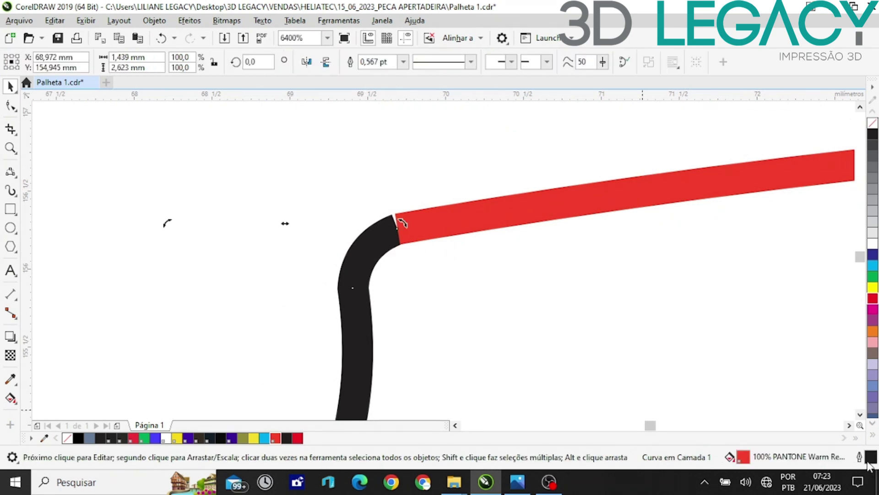
{"action": "double_click", "coordinate": [871, 458]}
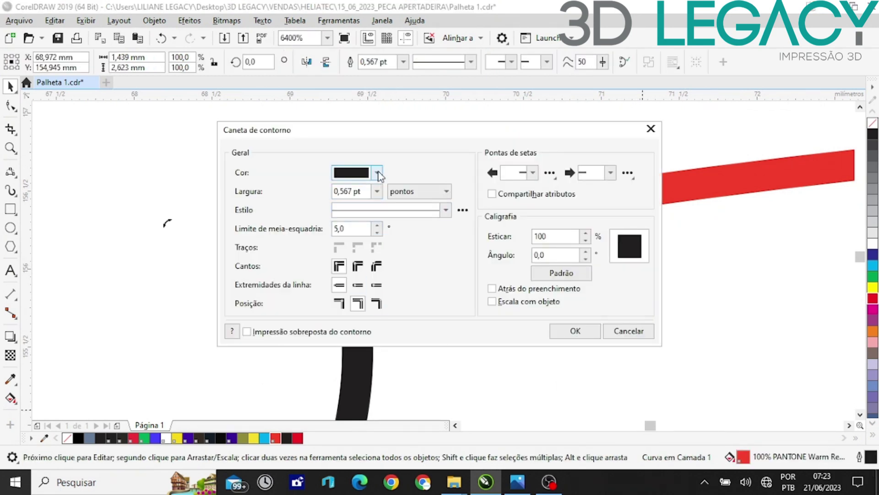
{"action": "left_click", "coordinate": [377, 173]}
{"action": "left_click", "coordinate": [382, 199]}
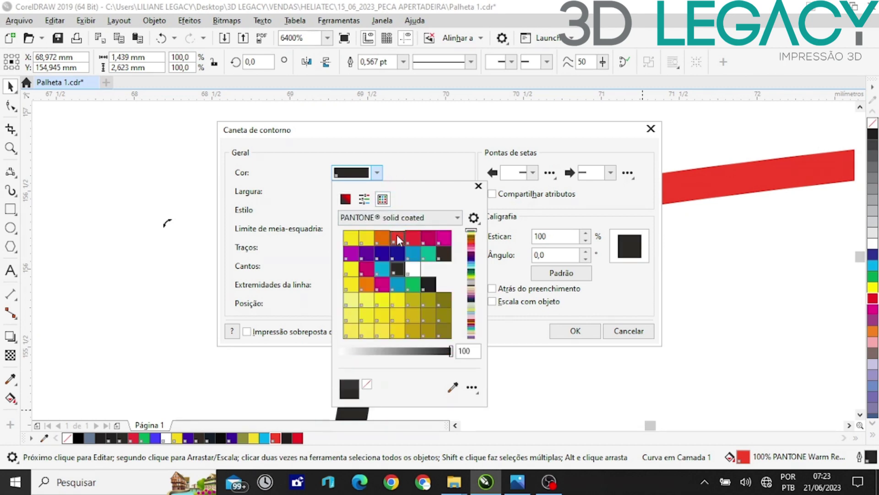
{"action": "left_click", "coordinate": [397, 238]}
{"action": "left_click", "coordinate": [566, 330]}
{"action": "left_click", "coordinate": [568, 330]}
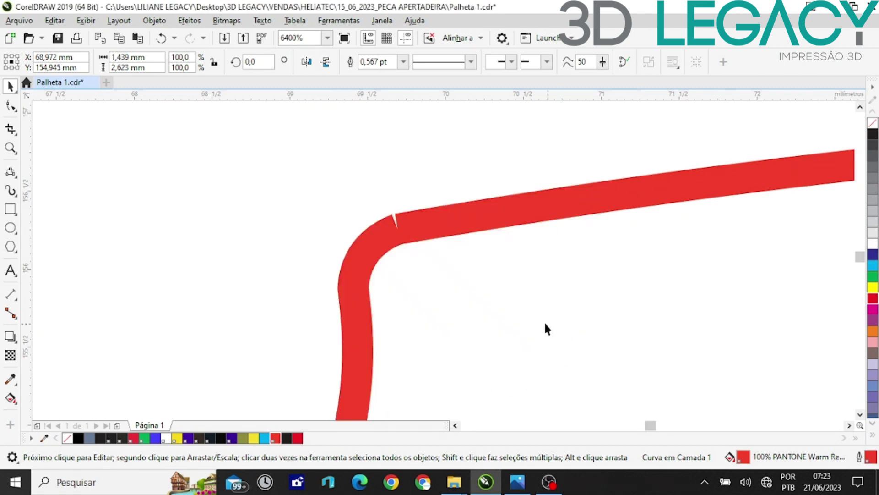
Recolour the outline of the black horizontal notch segment to the bright PANTONE solid coated red.
{"action": "scroll", "coordinate": [456, 225], "scroll_direction": "down", "scroll_amount": 2}
{"action": "left_click", "coordinate": [266, 326]}
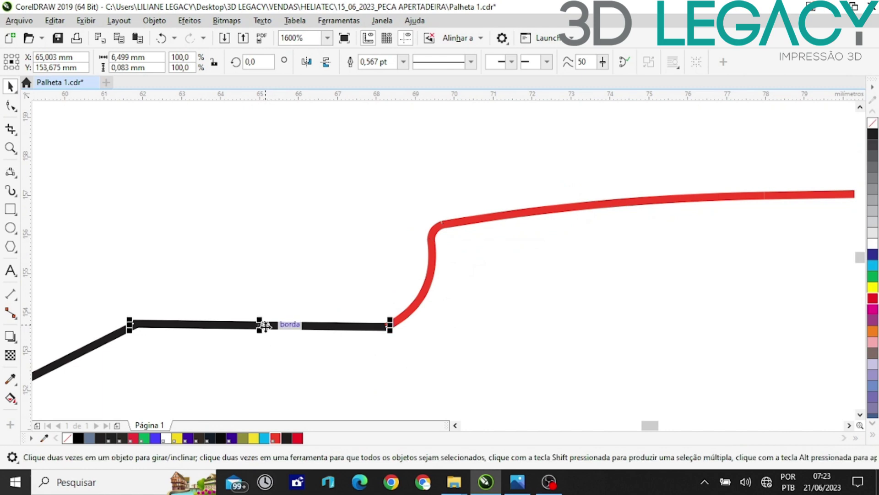
{"action": "left_click", "coordinate": [294, 328]}
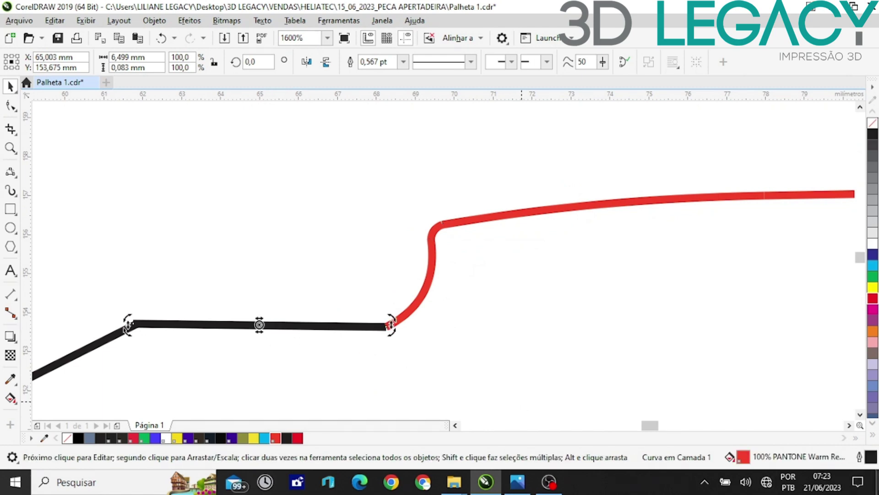
{"action": "double_click", "coordinate": [870, 462]}
{"action": "left_click", "coordinate": [376, 173]}
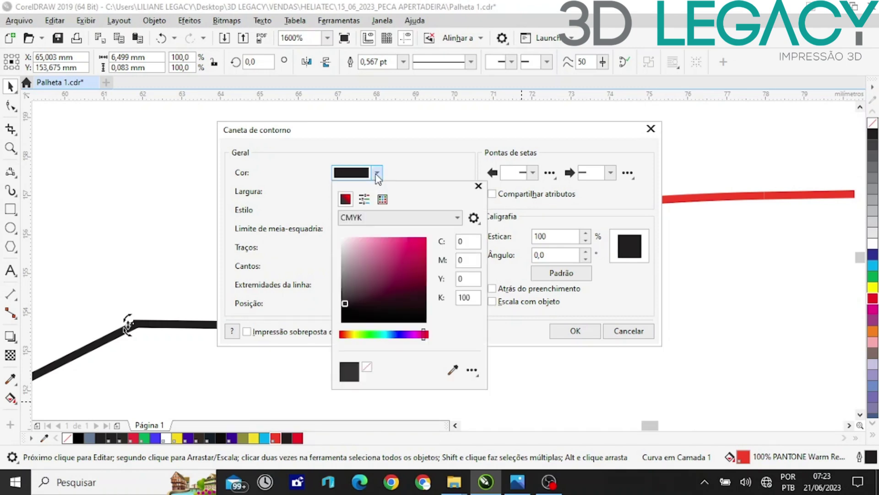
{"action": "left_click", "coordinate": [383, 199]}
{"action": "left_click", "coordinate": [397, 238]}
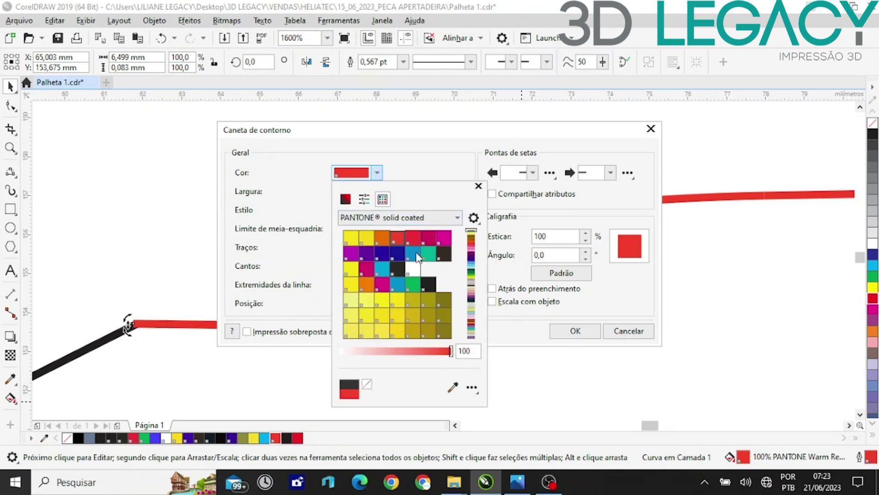
{"action": "left_click", "coordinate": [575, 331]}
{"action": "left_click", "coordinate": [575, 331]}
Recolour the short sloping black segment between the notch floor and the vertical side to the bright PANTONE solid coated red.
{"action": "scroll", "coordinate": [572, 330], "scroll_direction": "down", "scroll_amount": 4}
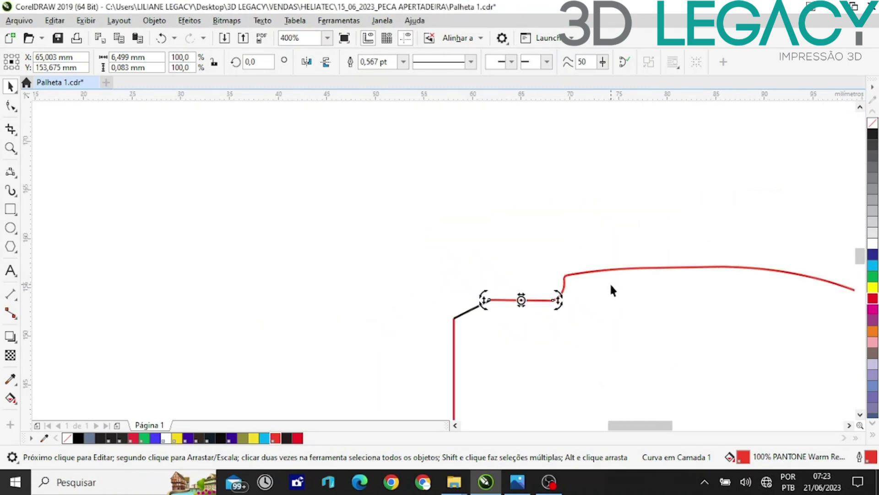
{"action": "scroll", "coordinate": [545, 304], "scroll_direction": "up", "scroll_amount": 3}
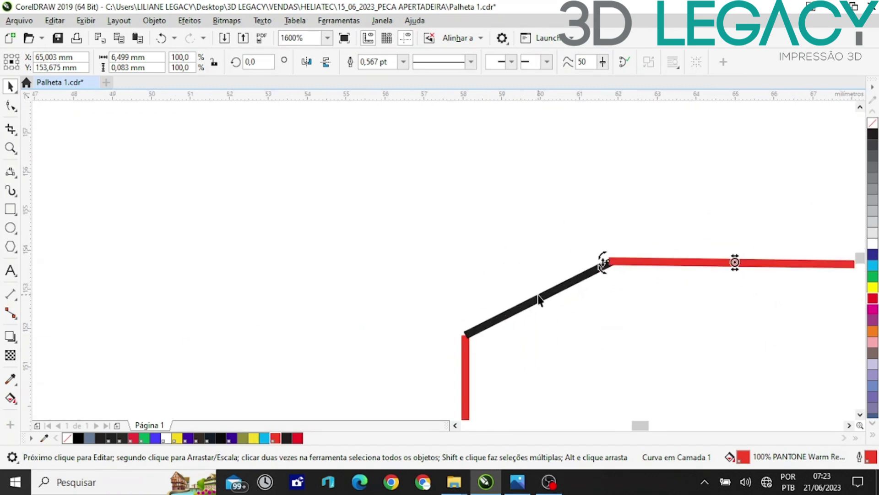
{"action": "left_click", "coordinate": [538, 300]}
{"action": "left_click", "coordinate": [539, 299]}
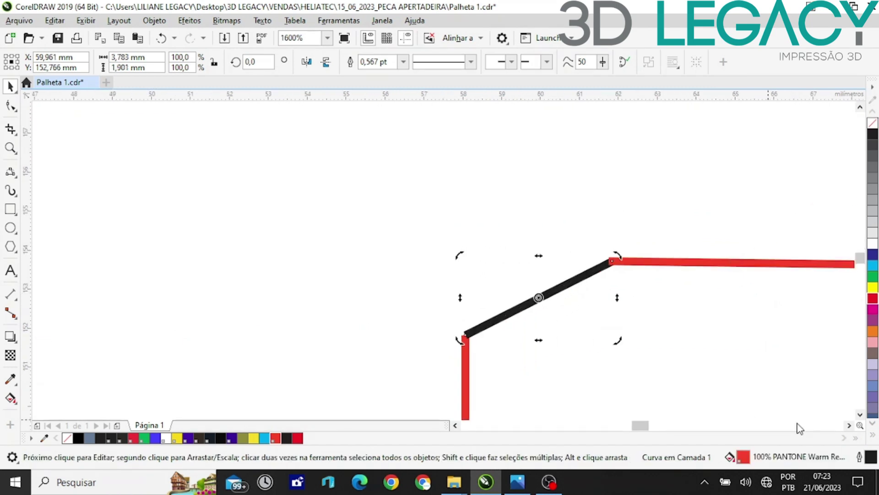
{"action": "double_click", "coordinate": [871, 457]}
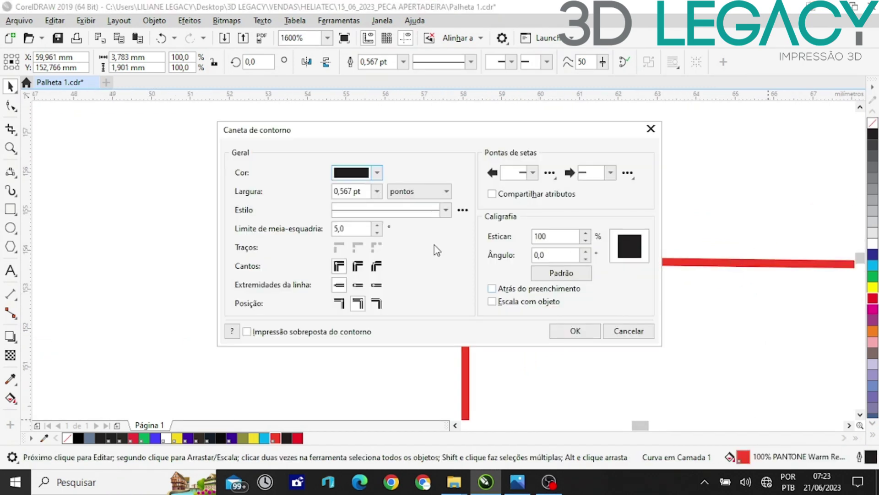
{"action": "left_click", "coordinate": [371, 172]}
{"action": "left_click", "coordinate": [382, 199]}
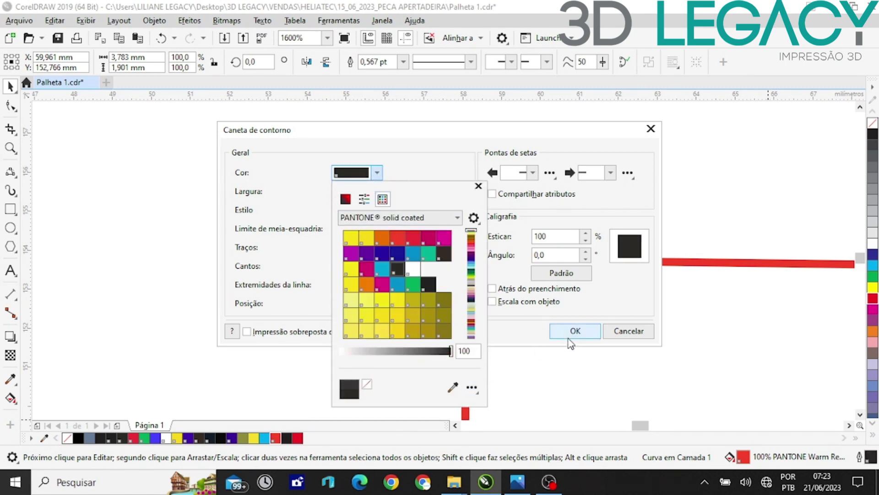
{"action": "left_click", "coordinate": [572, 334]}
{"action": "left_click", "coordinate": [376, 172]}
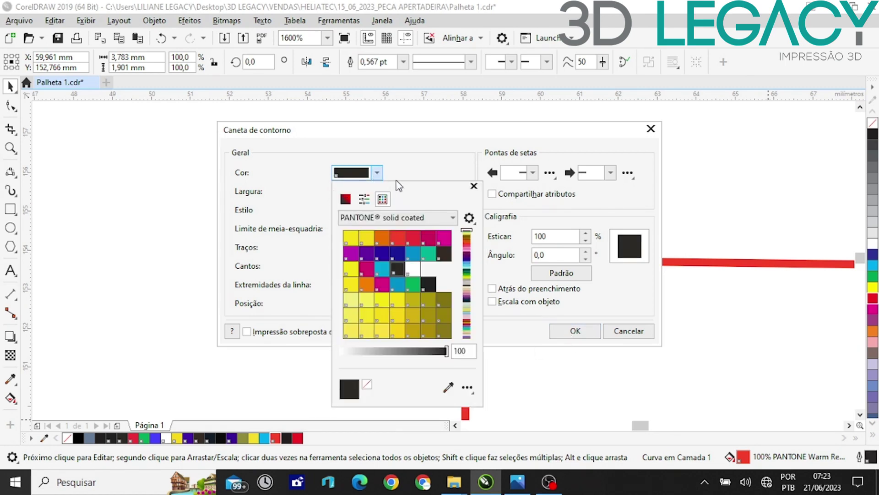
{"action": "left_click", "coordinate": [397, 238]}
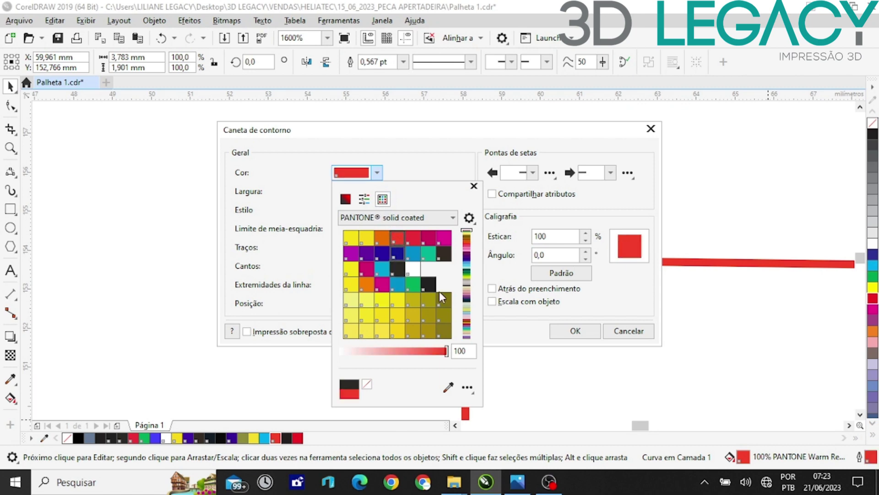
{"action": "left_click", "coordinate": [567, 332]}
{"action": "left_click", "coordinate": [568, 332]}
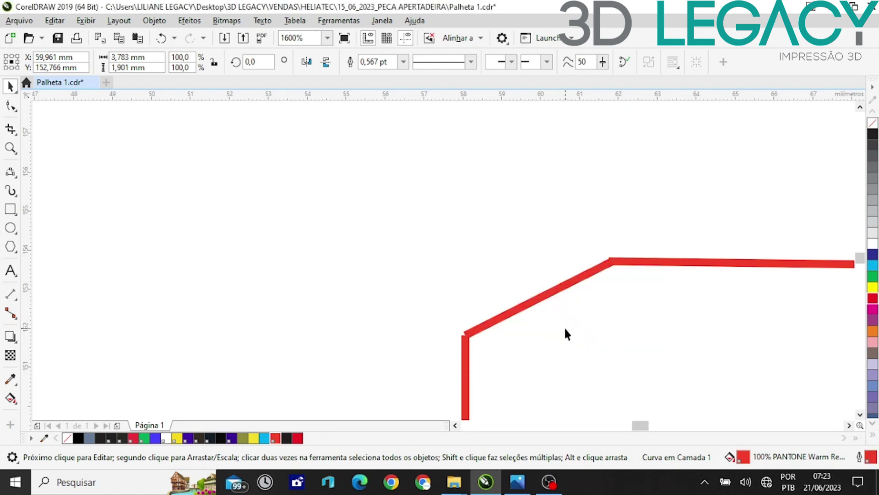
{"action": "left_click", "coordinate": [472, 234]}
Save the palheta drawing with all its outline segments recoloured red.
{"action": "scroll", "coordinate": [413, 238], "scroll_direction": "down", "scroll_amount": 4}
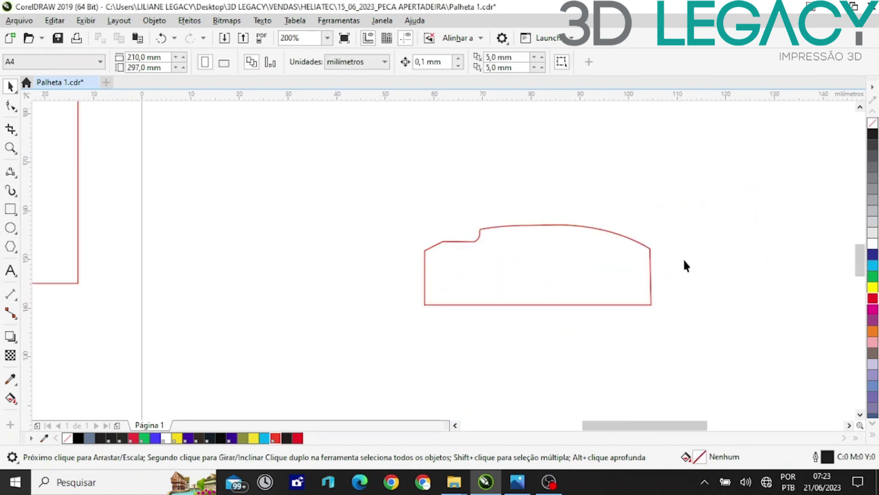
{"action": "scroll", "coordinate": [684, 266], "scroll_direction": "up", "scroll_amount": 2}
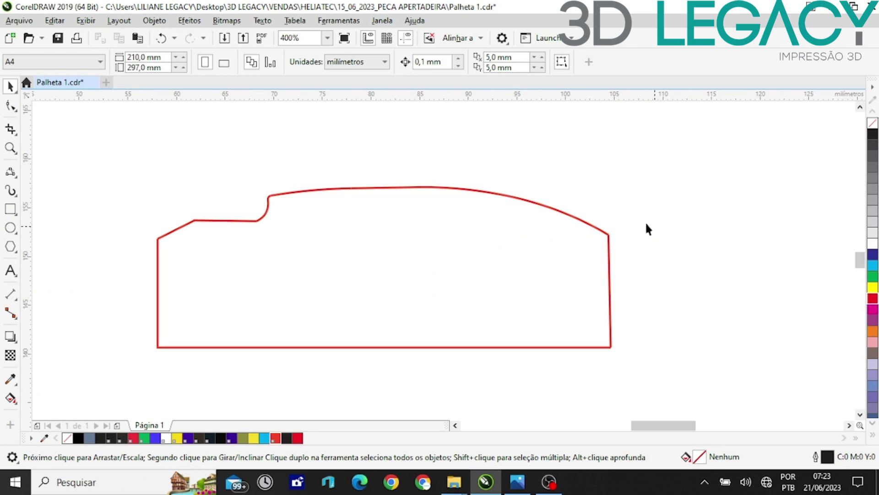
{"action": "left_click", "coordinate": [59, 40]}
Switch to File Explorer and duplicate the Palheta 1 CorelDRAW file within the 15_06_2023_PECA APERTADEIRA folder.
{"action": "mouse_move", "coordinate": [453, 482]}
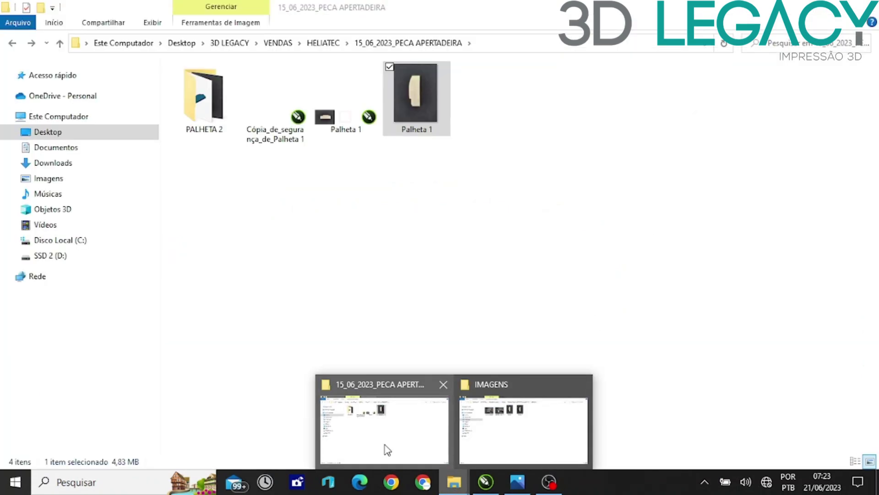
{"action": "left_click", "coordinate": [386, 448]}
{"action": "left_click", "coordinate": [368, 284]}
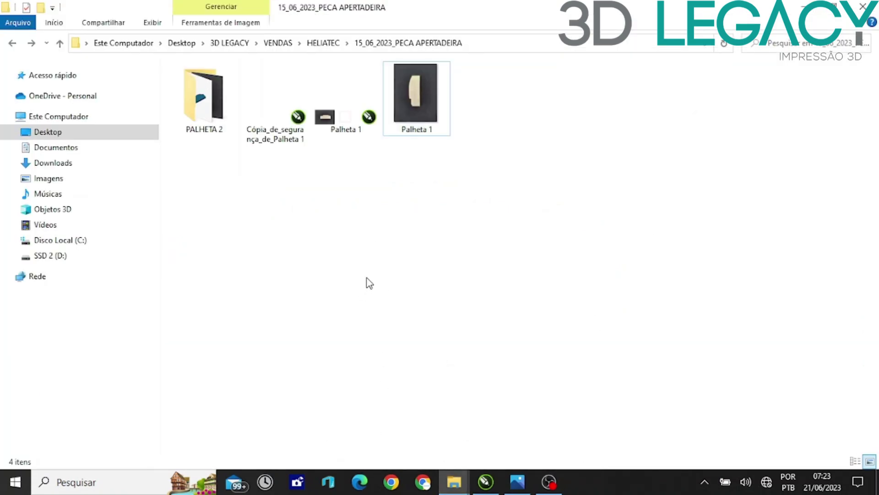
{"action": "left_click", "coordinate": [351, 125]}
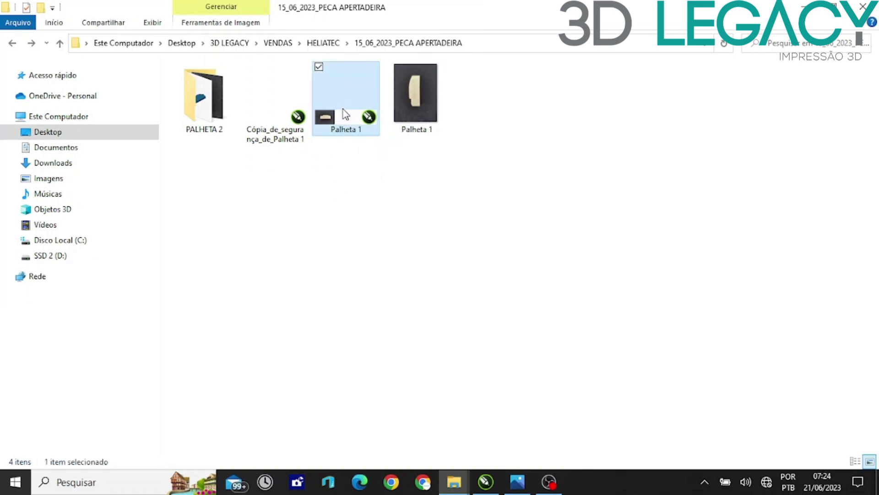
{"action": "key", "text": "ctrl+c"}
{"action": "key", "text": "ctrl+v"}
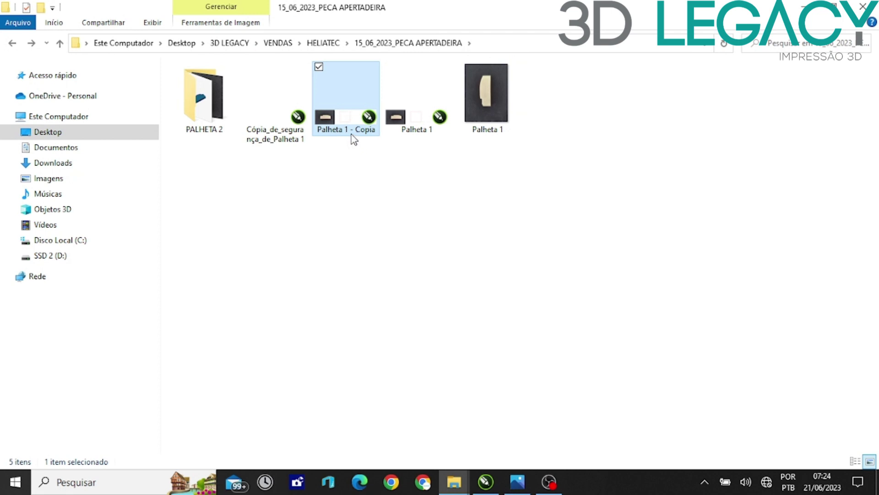
{"action": "left_click", "coordinate": [271, 103]}
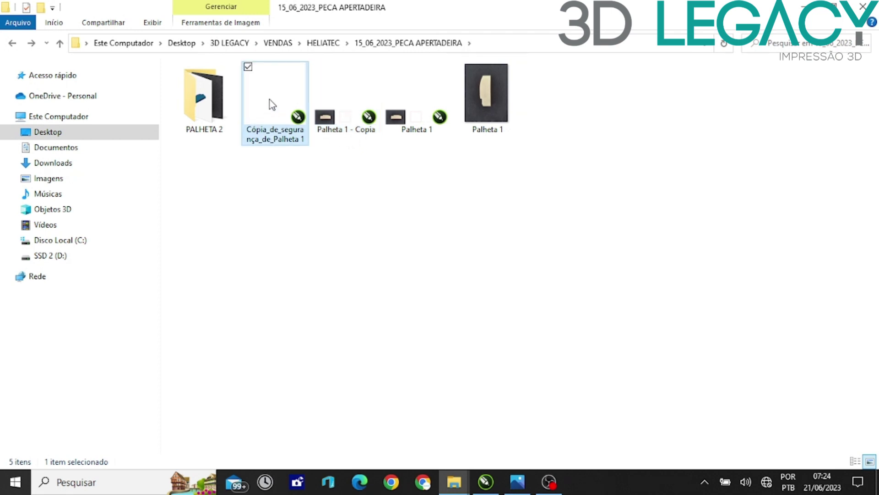
{"action": "left_click", "coordinate": [368, 133]}
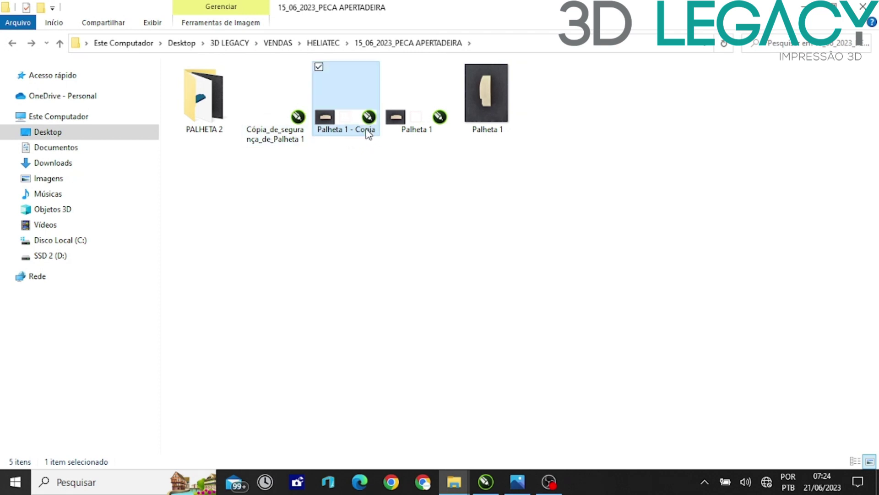
{"action": "left_click", "coordinate": [411, 191]}
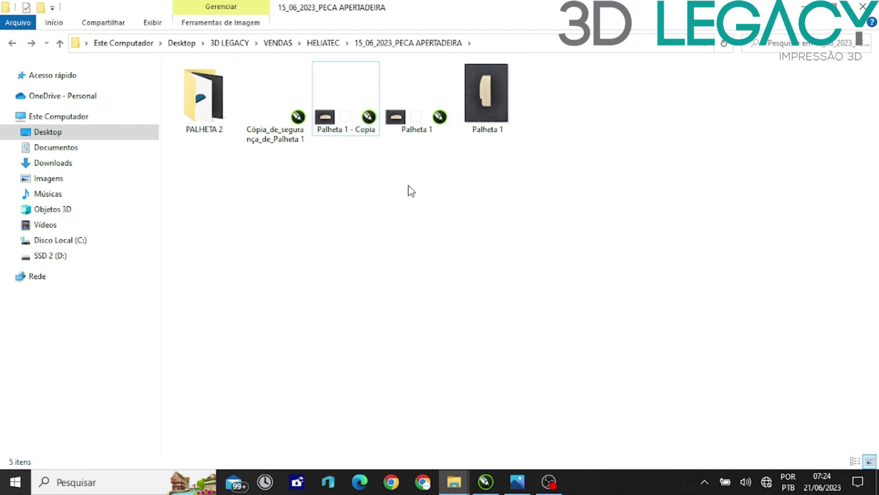
Return to CorelDRAW and delete the traced photo copy and the red square beside the page.
{"action": "left_click", "coordinate": [485, 481]}
{"action": "scroll", "coordinate": [457, 272], "scroll_direction": "down", "scroll_amount": 5}
{"action": "scroll", "coordinate": [457, 270], "scroll_direction": "down", "scroll_amount": 1}
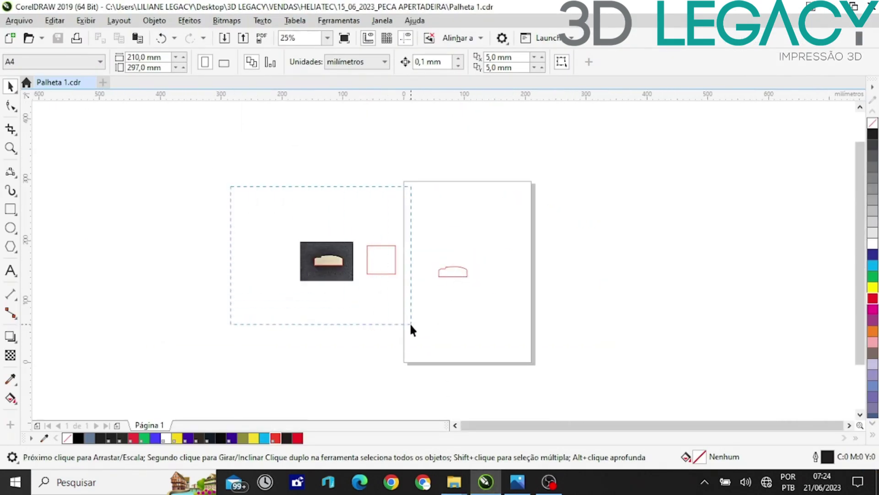
{"action": "left_click_drag", "start_coordinate": [411, 324], "coordinate": [412, 324]}
{"action": "key", "text": "Delete"}
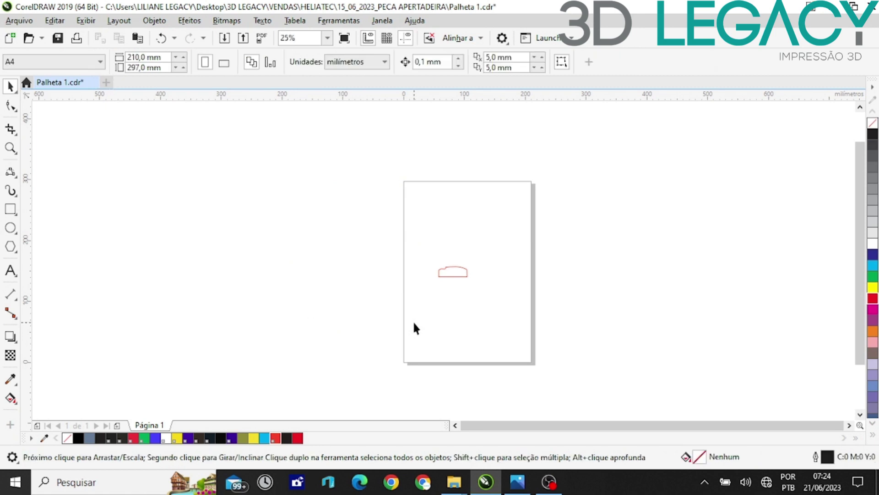
Move all the red outline segments together towards the middle of the page and weld them into one curve, checking the notch corner joint.
{"action": "left_click_drag", "start_coordinate": [418, 247], "coordinate": [473, 279]}
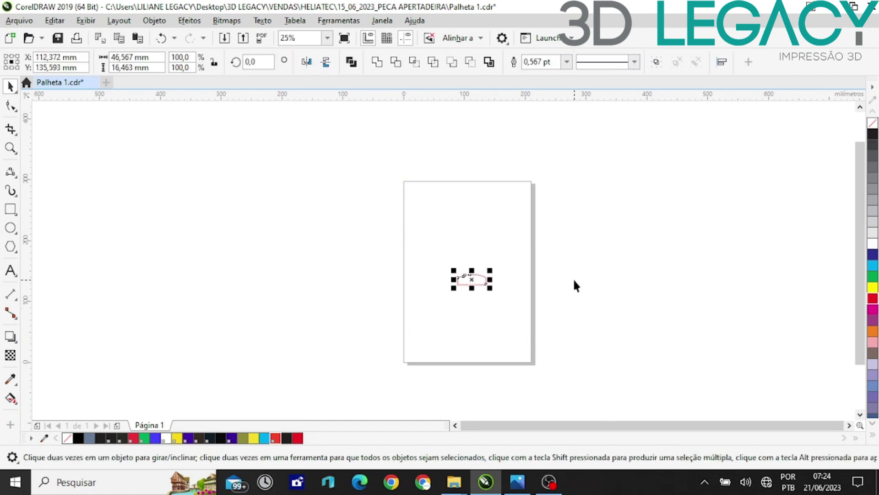
{"action": "scroll", "coordinate": [573, 278], "scroll_direction": "up", "scroll_amount": 1}
{"action": "scroll", "coordinate": [408, 298], "scroll_direction": "up", "scroll_amount": 1}
{"action": "scroll", "coordinate": [316, 276], "scroll_direction": "up", "scroll_amount": 1}
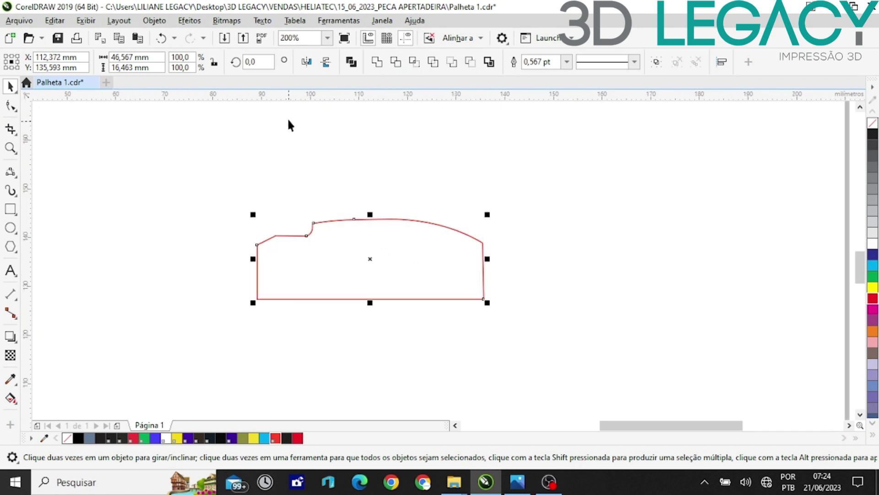
{"action": "left_click", "coordinate": [377, 63]}
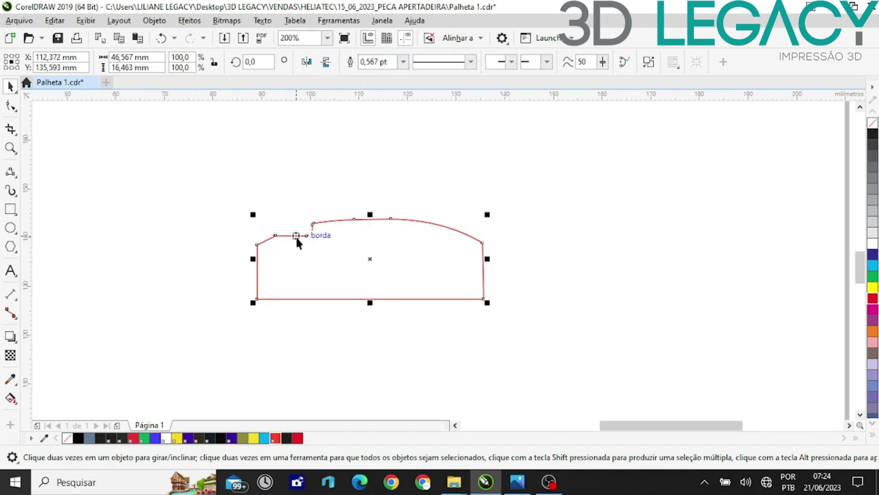
{"action": "scroll", "coordinate": [296, 236], "scroll_direction": "up", "scroll_amount": 4}
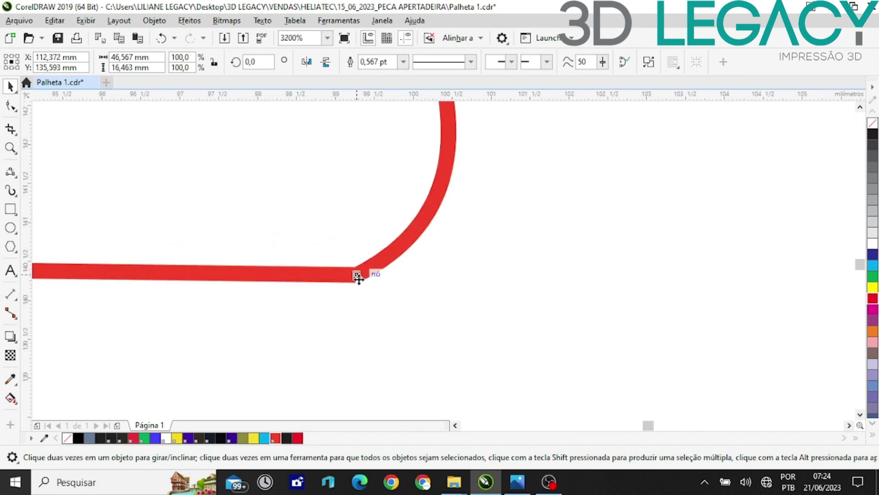
{"action": "left_click", "coordinate": [368, 208]}
{"action": "left_click", "coordinate": [394, 250]}
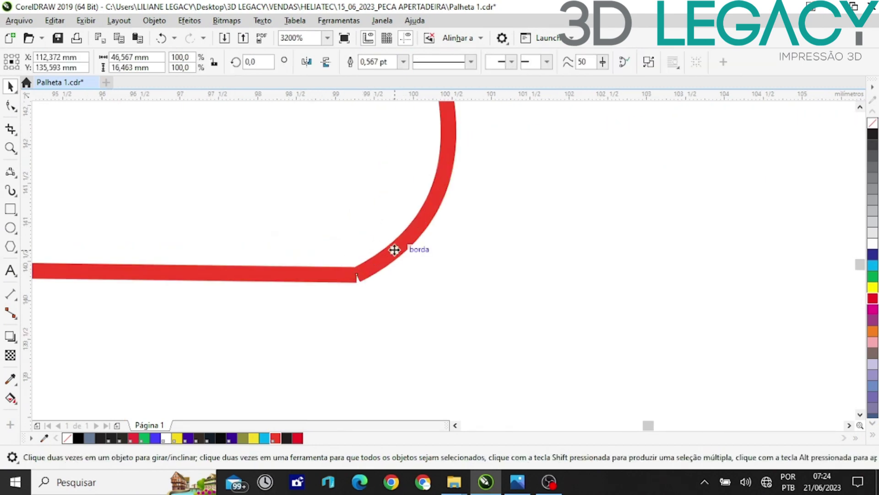
Move the welded outline as one piece to test the joint, and undo both the move and the weld.
{"action": "scroll", "coordinate": [394, 250], "scroll_direction": "down", "scroll_amount": 3}
{"action": "left_click_drag", "start_coordinate": [394, 250], "coordinate": [324, 184]}
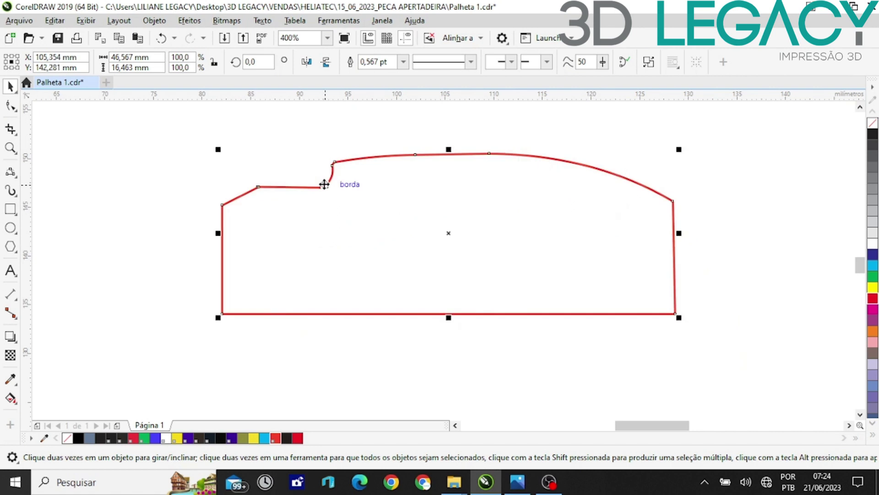
{"action": "key", "text": "ctrl+z"}
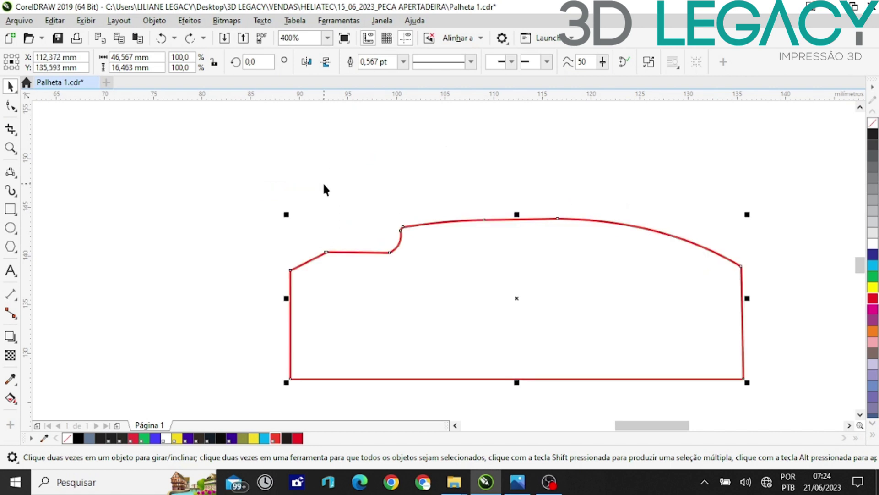
{"action": "left_click", "coordinate": [323, 190]}
Pull the short horizontal line beside the notch and the long upper arc away from the outline separately, undoing each move.
{"action": "left_click", "coordinate": [354, 252]}
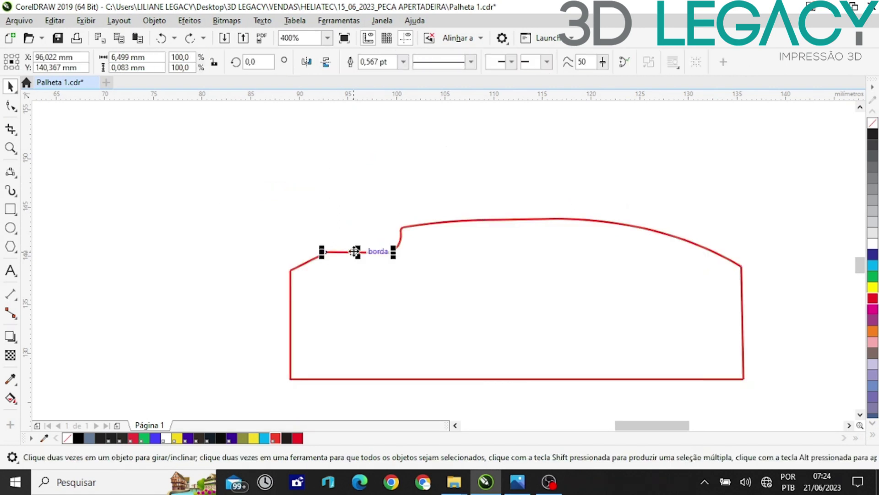
{"action": "left_click_drag", "start_coordinate": [355, 251], "coordinate": [342, 171]}
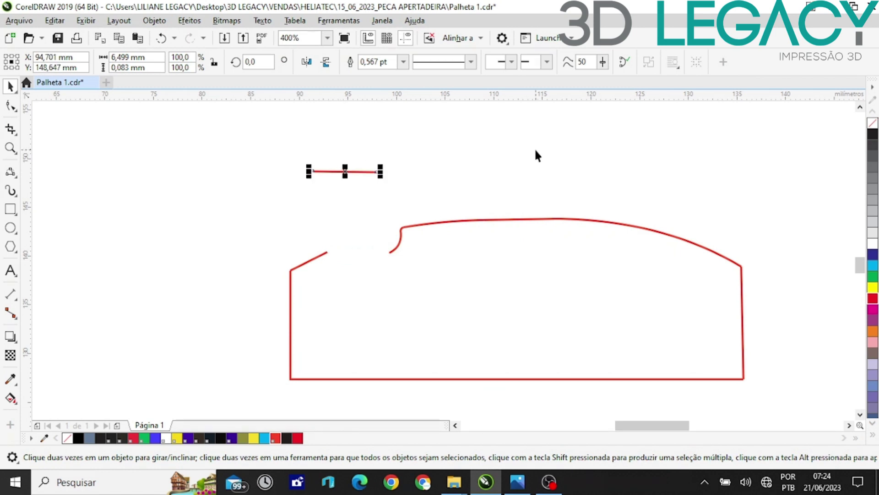
{"action": "key", "text": "ctrl+z"}
{"action": "left_click", "coordinate": [519, 161]}
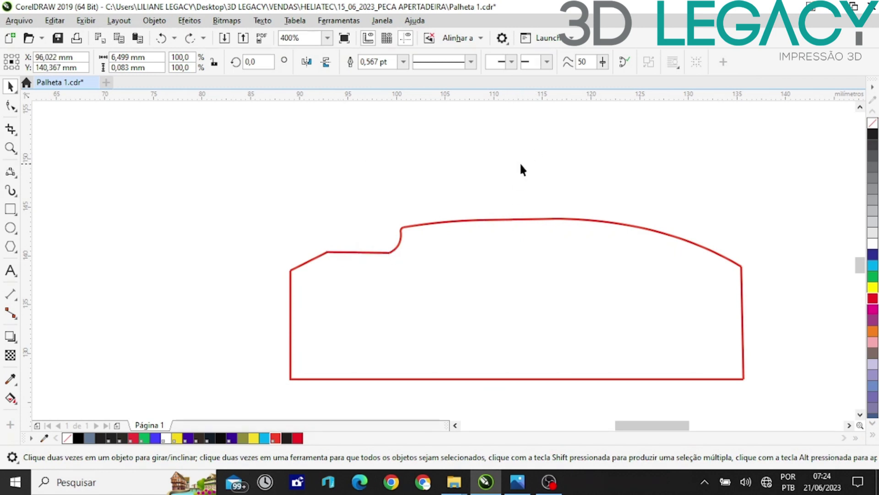
{"action": "left_click", "coordinate": [531, 221]}
{"action": "left_click_drag", "start_coordinate": [532, 221], "coordinate": [536, 149]}
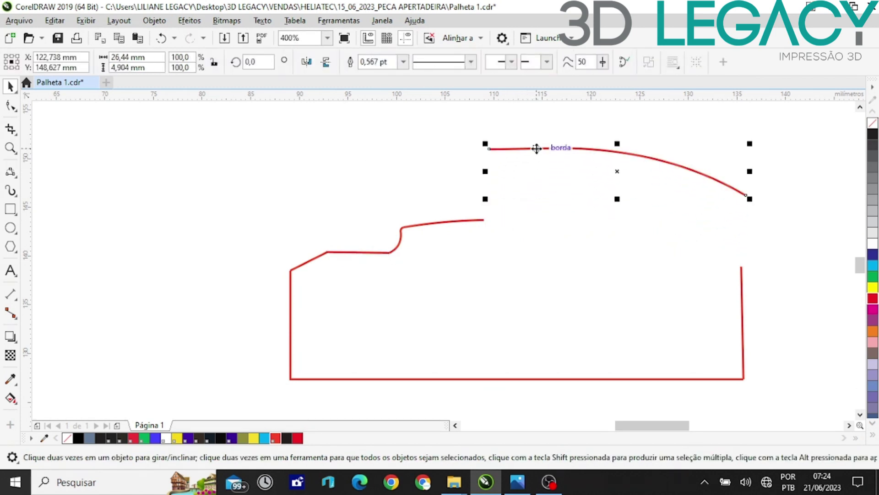
{"action": "key", "text": "ctrl+z"}
{"action": "left_click", "coordinate": [381, 168]}
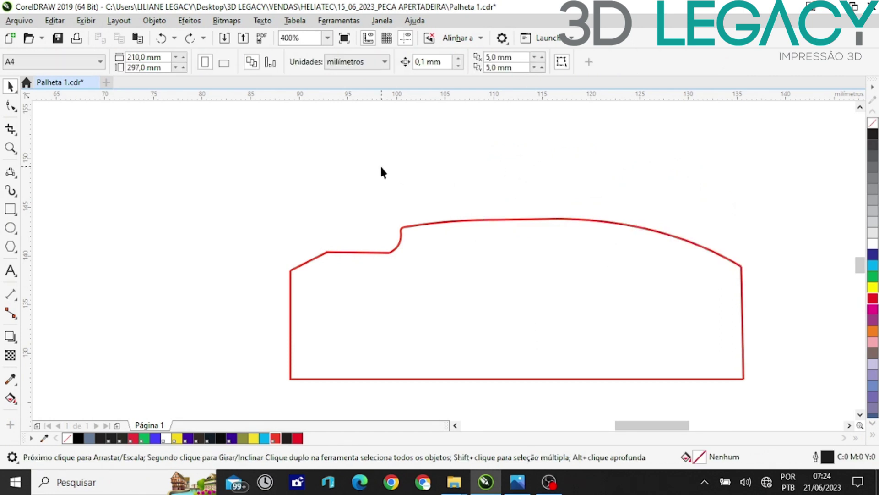
Weld all the red outline segments into one curve again and deselect it.
{"action": "key", "text": "ctrl+a"}
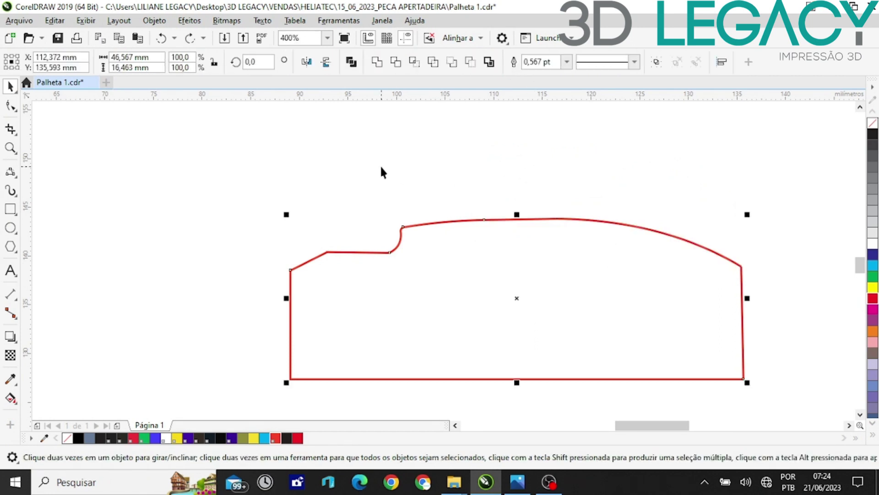
{"action": "left_click", "coordinate": [377, 63]}
{"action": "left_click", "coordinate": [339, 163]}
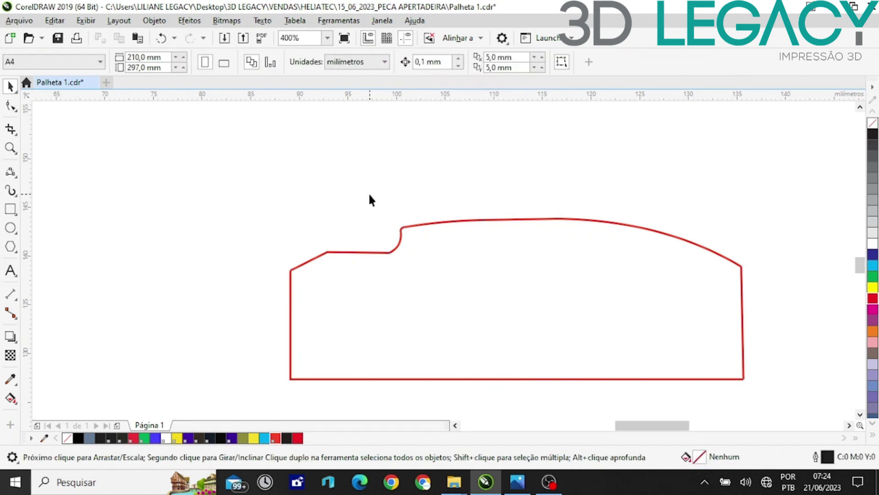
Move the red part outline so its centre is at about X 103 mm, Y 139 mm and save the drawing.
{"action": "left_click_drag", "start_coordinate": [502, 222], "coordinate": [520, 212]}
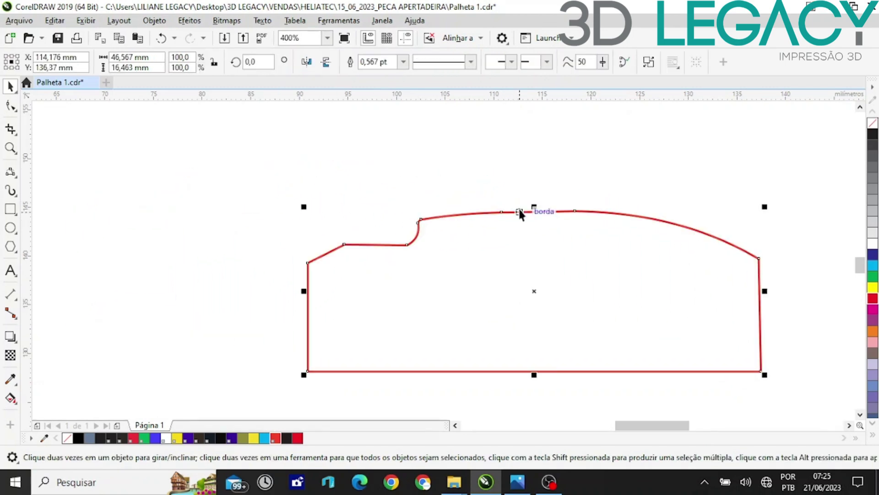
{"action": "scroll", "coordinate": [295, 224], "scroll_direction": "down", "scroll_amount": 3}
{"action": "left_click_drag", "start_coordinate": [326, 232], "coordinate": [314, 228]}
{"action": "left_click", "coordinate": [321, 247]}
{"action": "scroll", "coordinate": [303, 213], "scroll_direction": "up", "scroll_amount": 1}
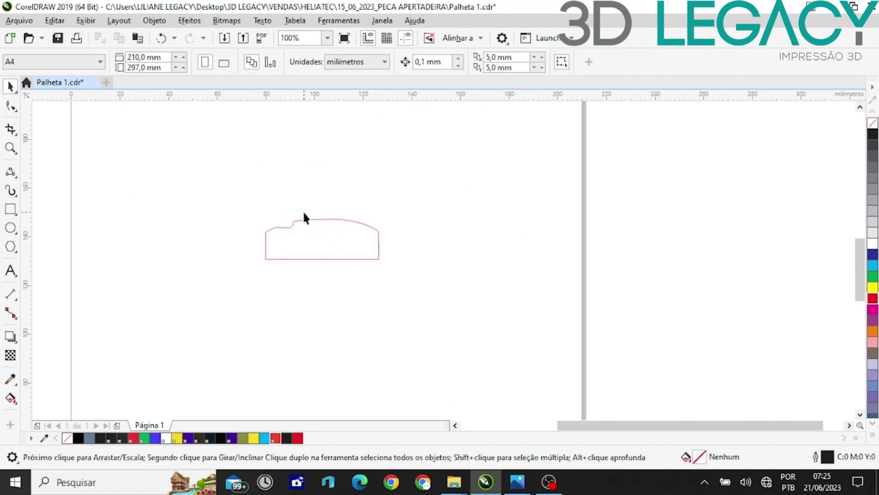
{"action": "left_click", "coordinate": [304, 218]}
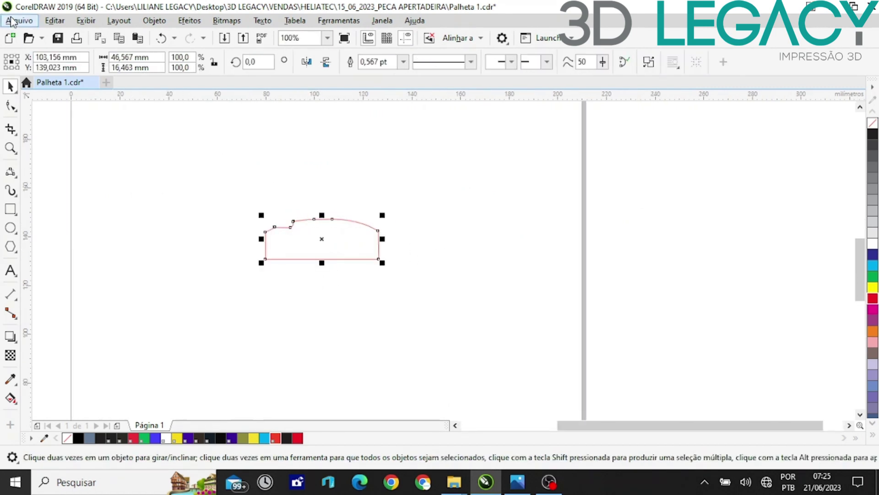
{"action": "left_click", "coordinate": [57, 38]}
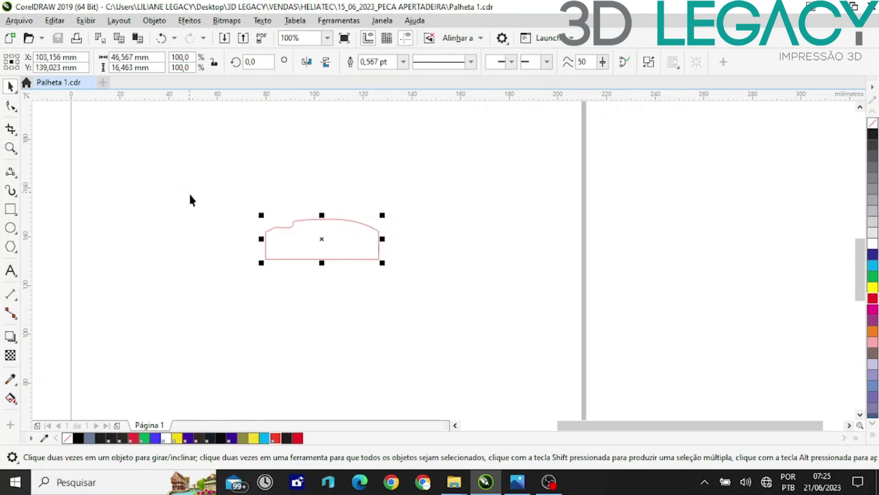
Start exporting the drawing and choose 3D LEGACY > VENDAS > HELIATEC > 15_06_2023_PECA APERTADEIRA as the destination folder.
{"action": "scroll", "coordinate": [209, 225], "scroll_direction": "up", "scroll_amount": 1}
{"action": "left_click", "coordinate": [19, 21]}
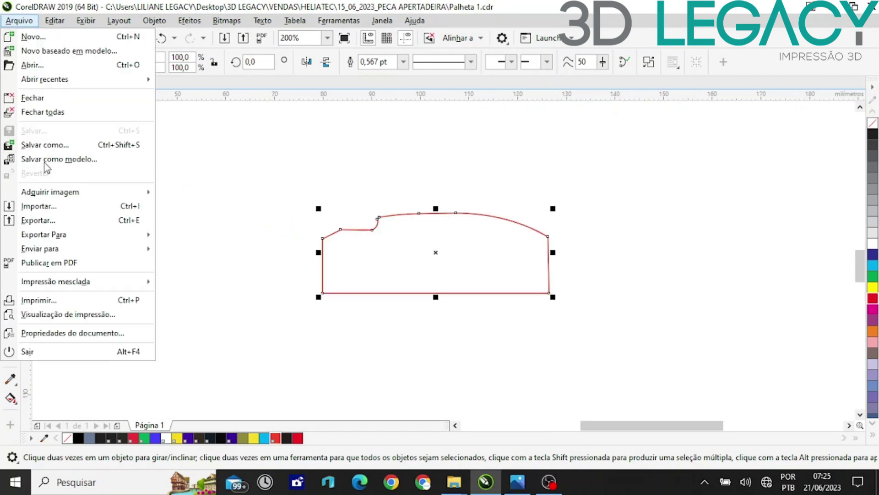
{"action": "left_click", "coordinate": [38, 221]}
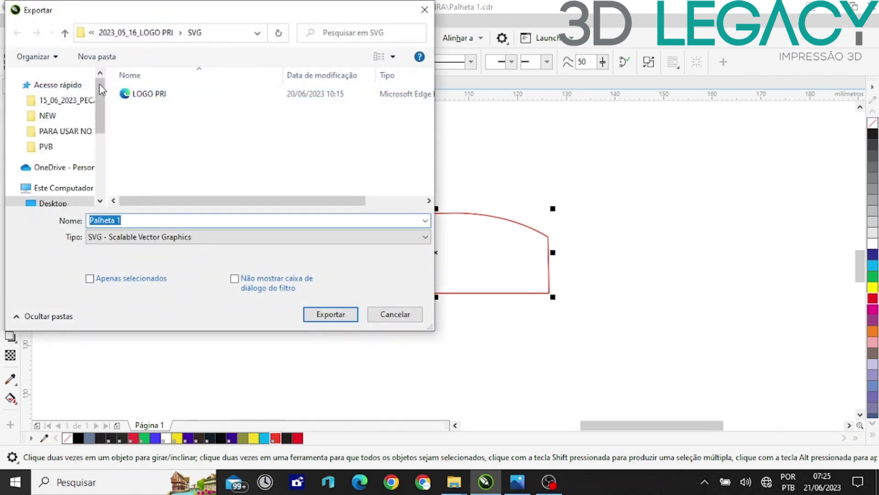
{"action": "left_click", "coordinate": [116, 33]}
{"action": "left_click", "coordinate": [115, 33]}
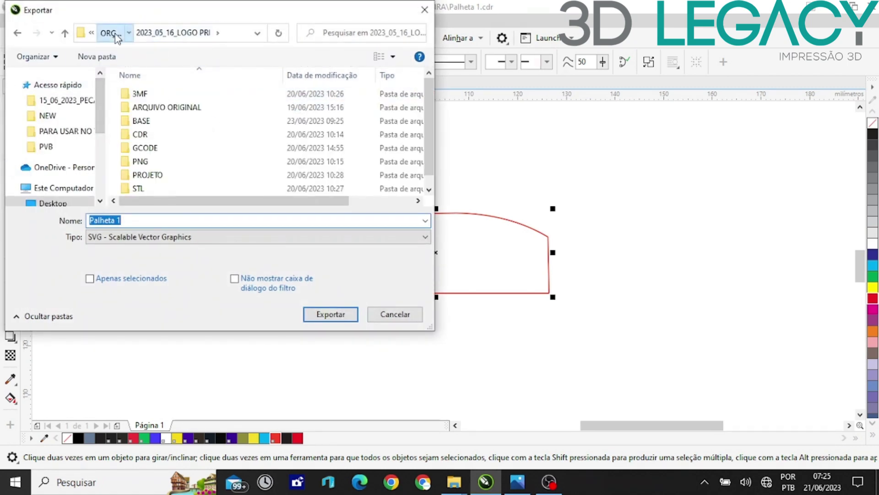
{"action": "left_click", "coordinate": [115, 33]}
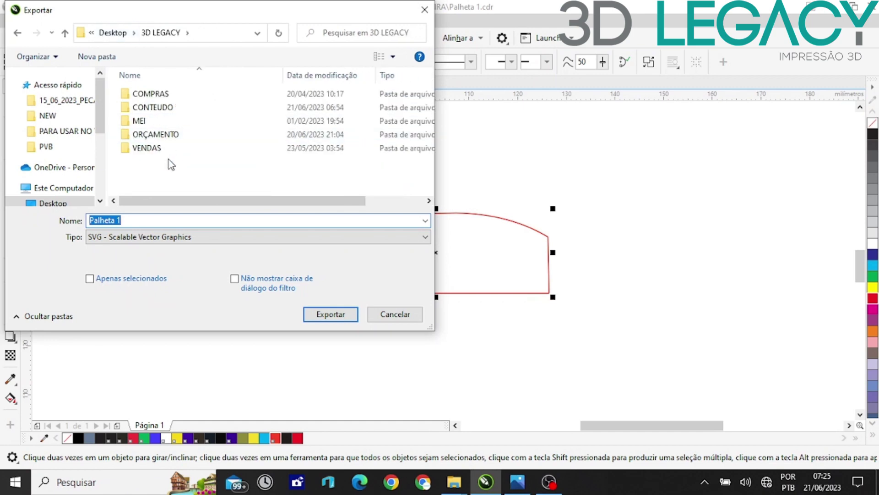
{"action": "double_click", "coordinate": [159, 149]}
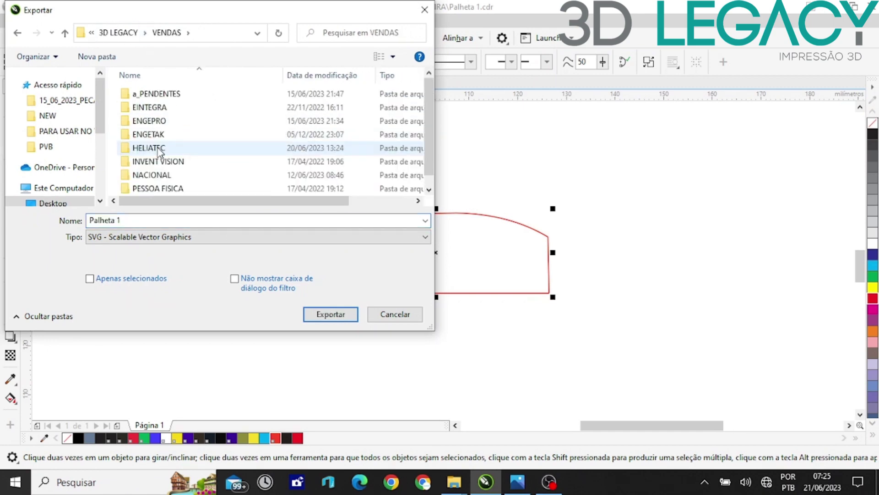
{"action": "double_click", "coordinate": [160, 148]}
{"action": "double_click", "coordinate": [161, 106]}
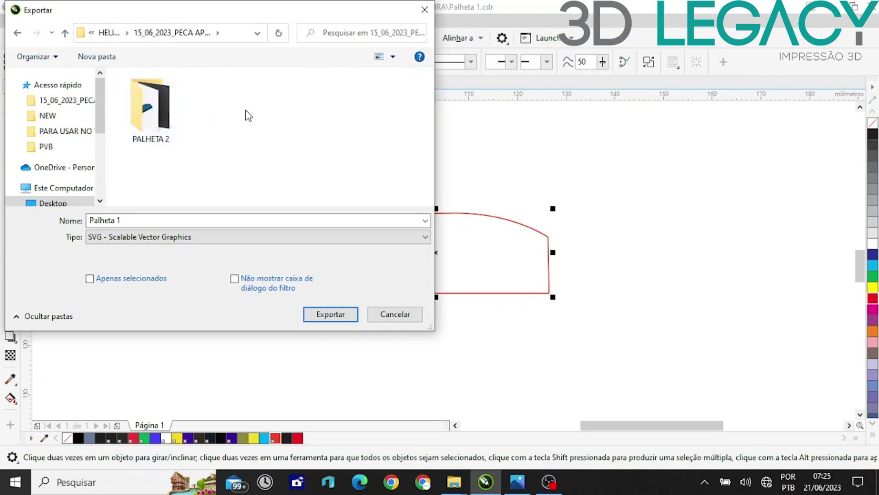
{"action": "left_click", "coordinate": [10, 85]}
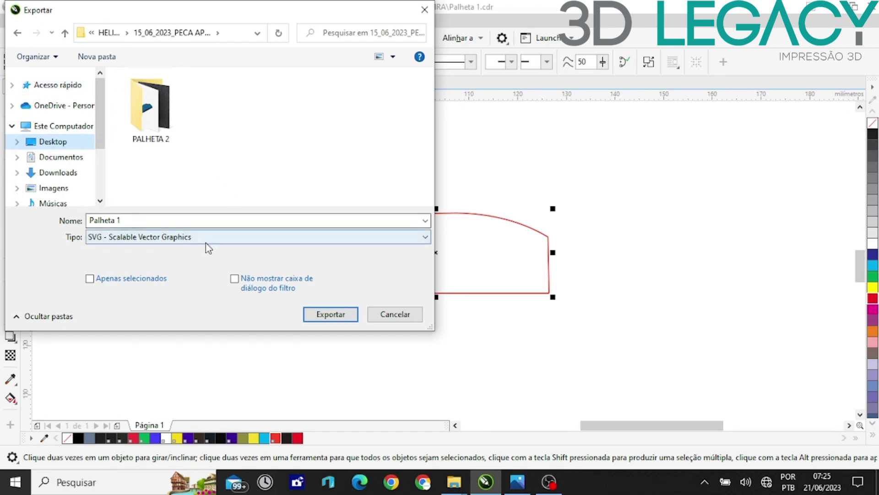
Export the outline as Palheta 1 in DWG - AutoCAD format with millimetres as the export units.
{"action": "left_click", "coordinate": [261, 237]}
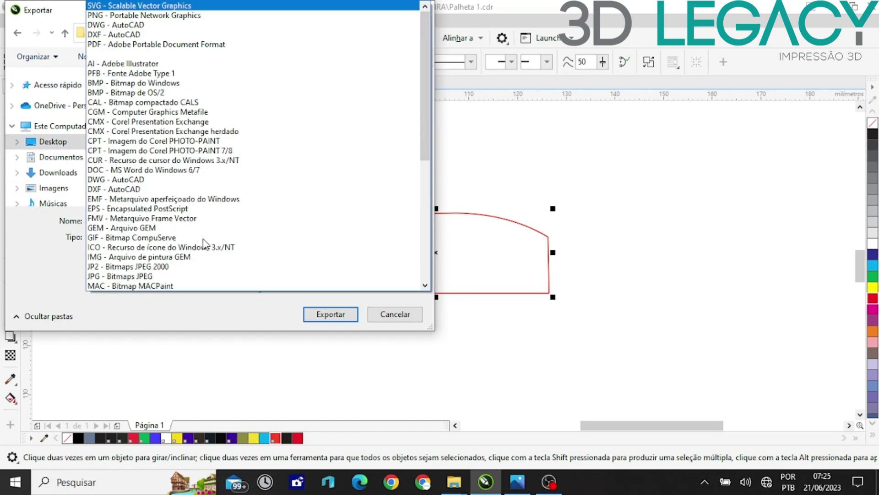
{"action": "left_click", "coordinate": [129, 25]}
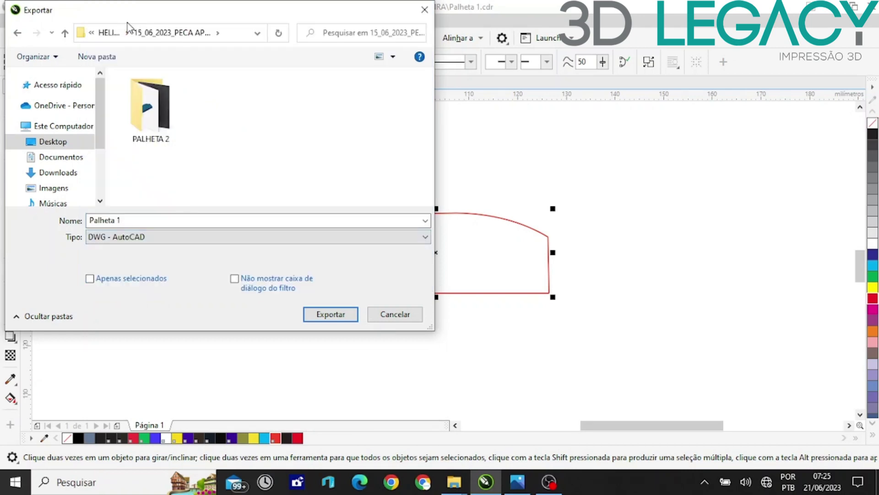
{"action": "left_click", "coordinate": [330, 314]}
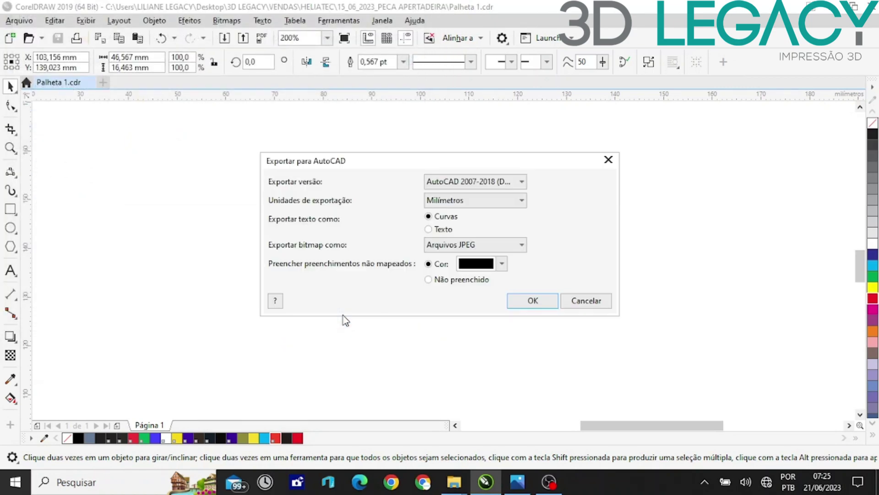
{"action": "left_click", "coordinate": [499, 202]}
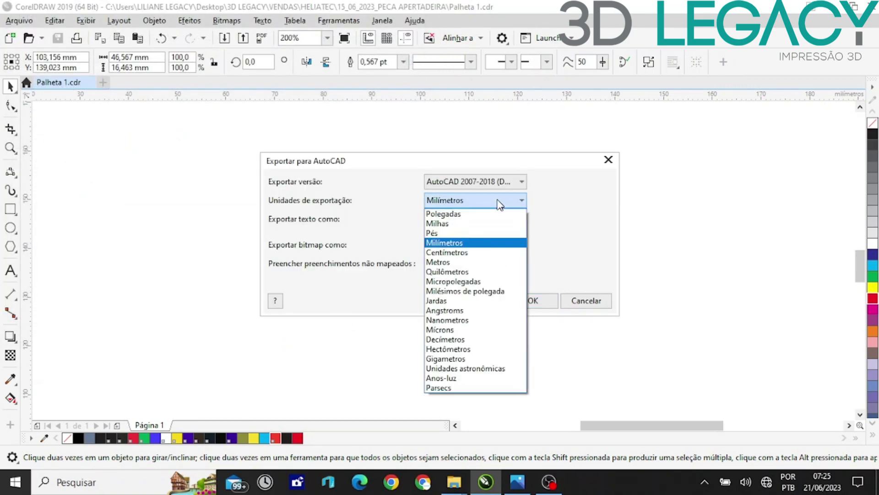
{"action": "left_click", "coordinate": [455, 203]}
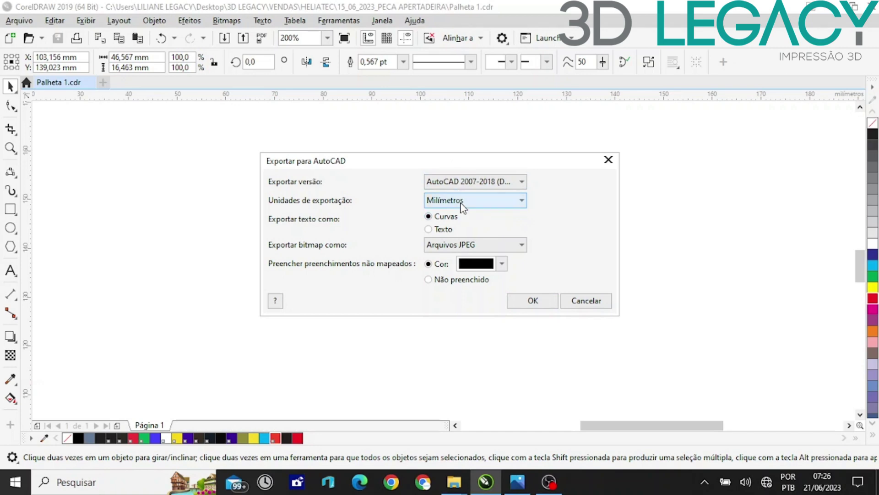
{"action": "left_click", "coordinate": [527, 301]}
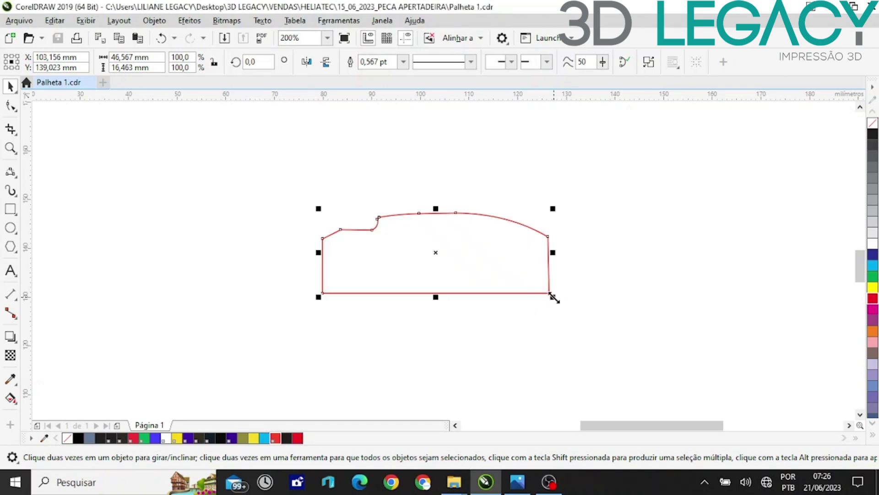
Export the outline again as Palheta 1 in DXF - AutoCAD format, using millimetres, to the same folder.
{"action": "left_click", "coordinate": [19, 21]}
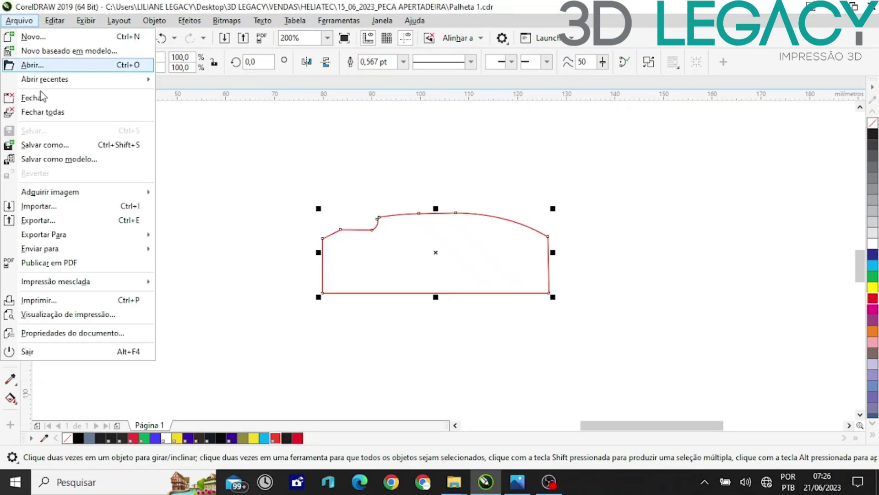
{"action": "left_click", "coordinate": [58, 221]}
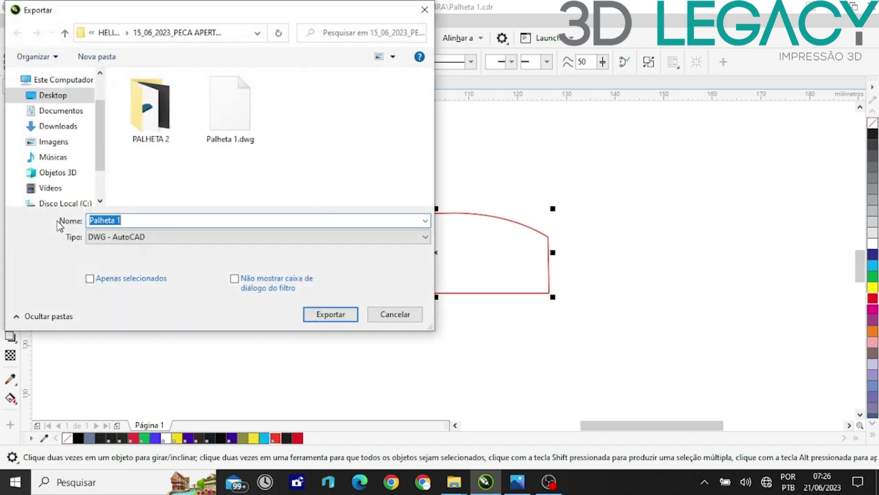
{"action": "left_click", "coordinate": [151, 236]}
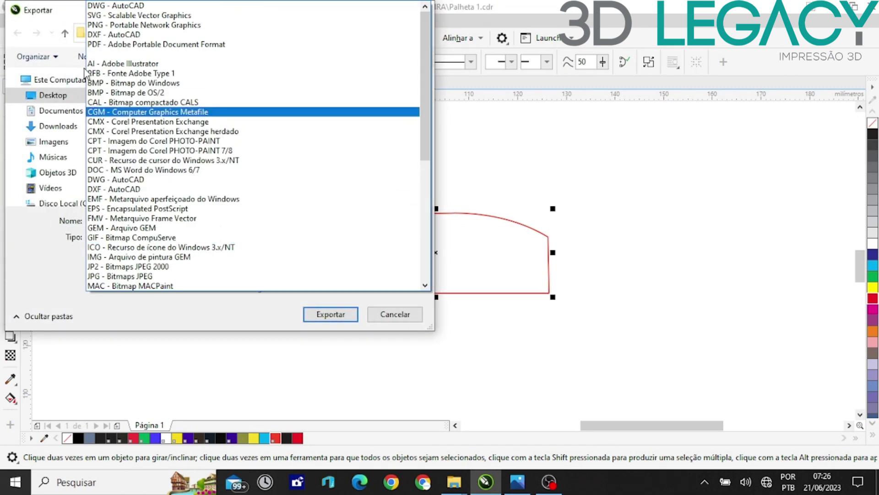
{"action": "left_click", "coordinate": [113, 36]}
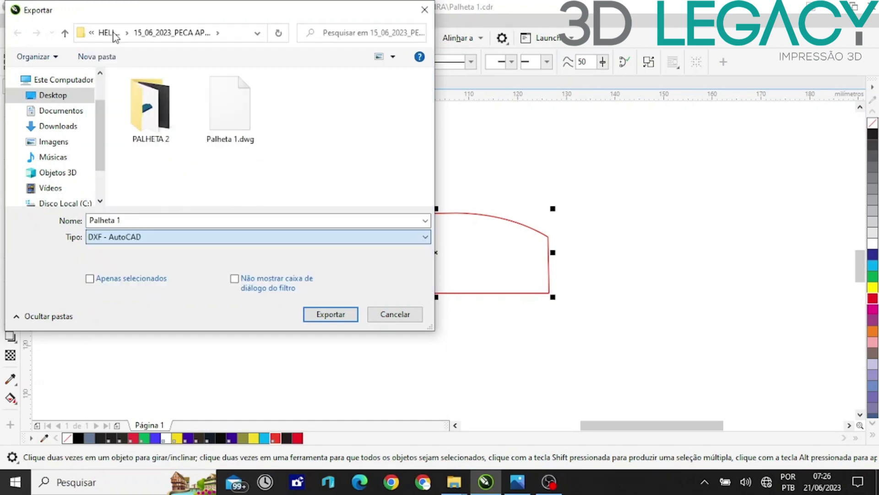
{"action": "left_click", "coordinate": [354, 315]}
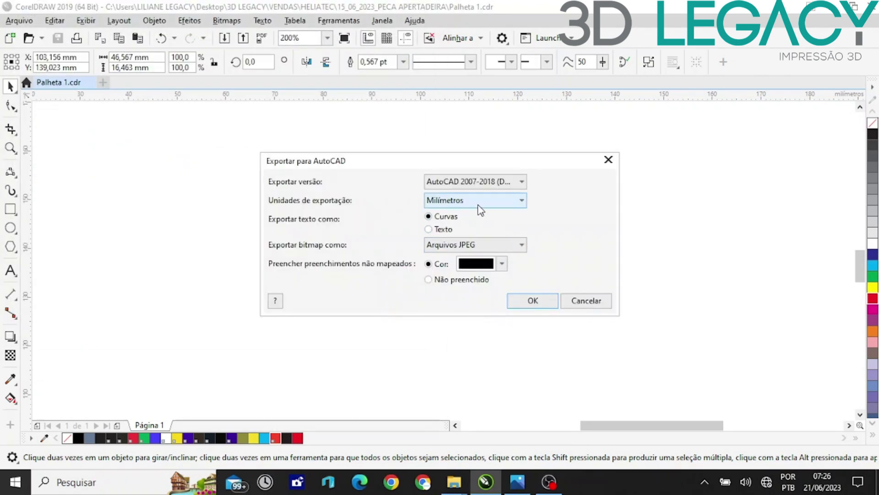
{"action": "left_click", "coordinate": [532, 300]}
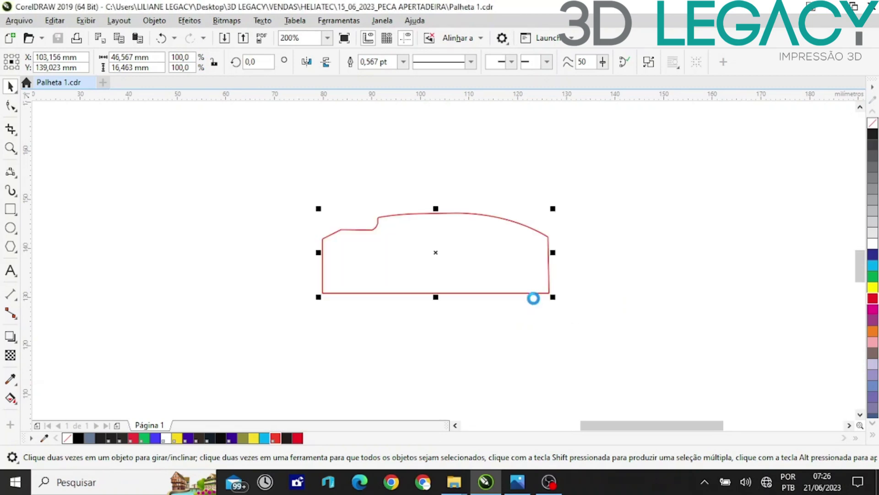
Close CorelDRAW and return to the project folder in File Explorer.
{"action": "left_click", "coordinate": [524, 334]}
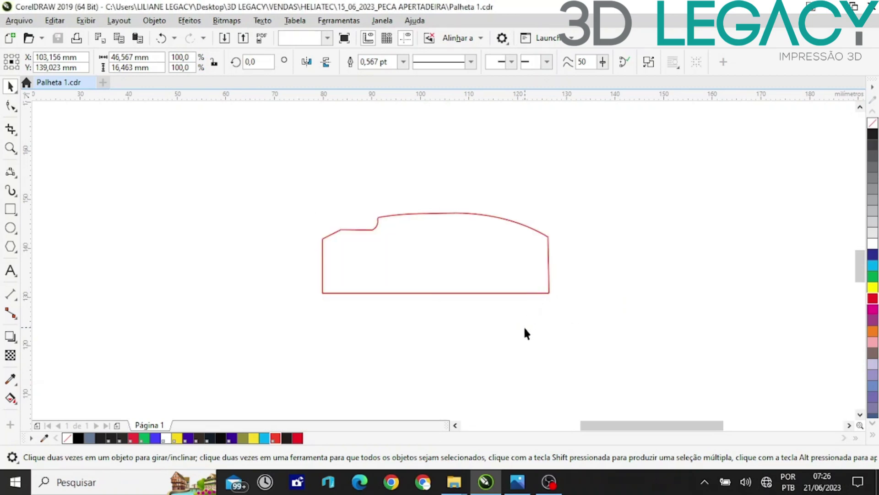
{"action": "left_click", "coordinate": [874, 12]}
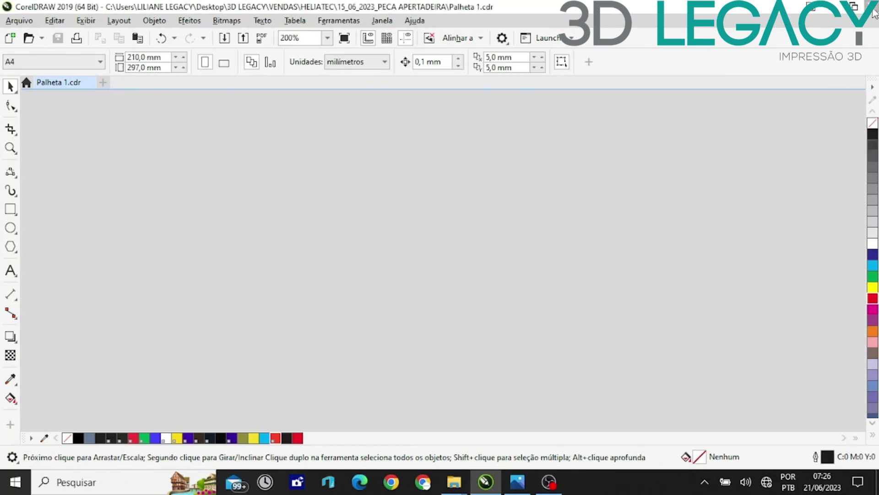
{"action": "left_click", "coordinate": [874, 12]}
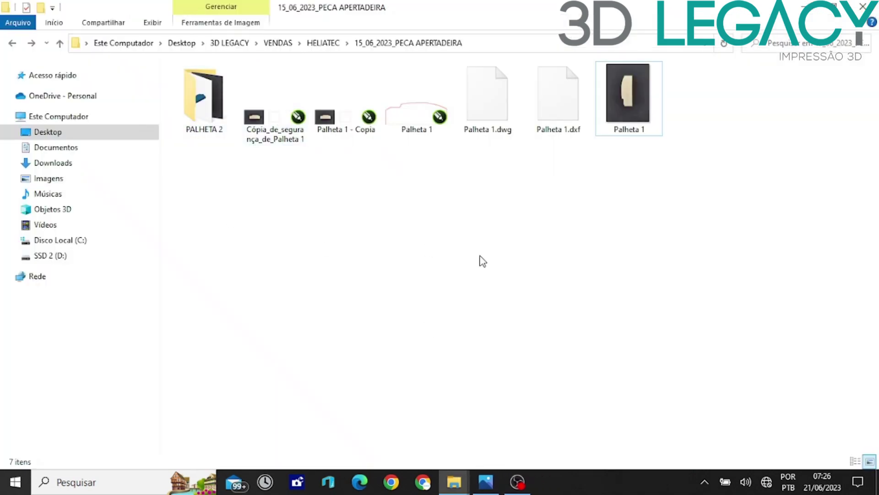
Create a folder named PALHETA 1 in the project folder and move all the loose Palheta 1 files into it.
{"action": "key", "text": "ctrl+shift+n"}
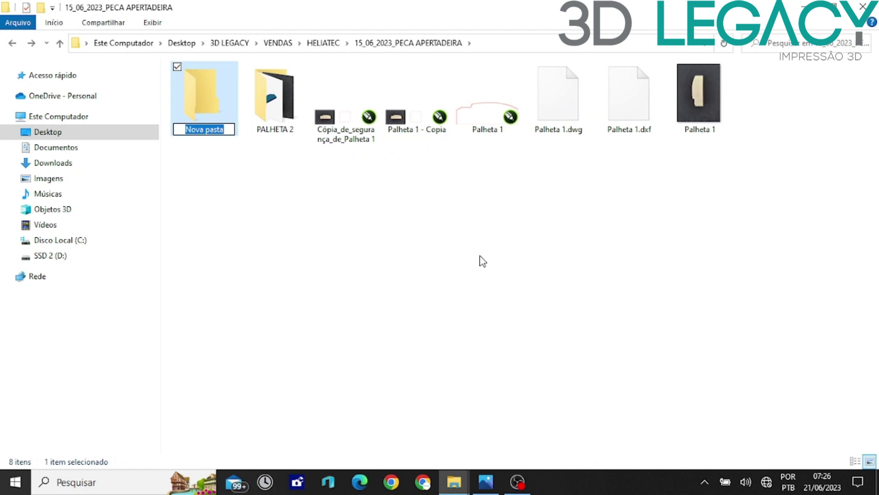
{"action": "type", "text": "PALHETA"}
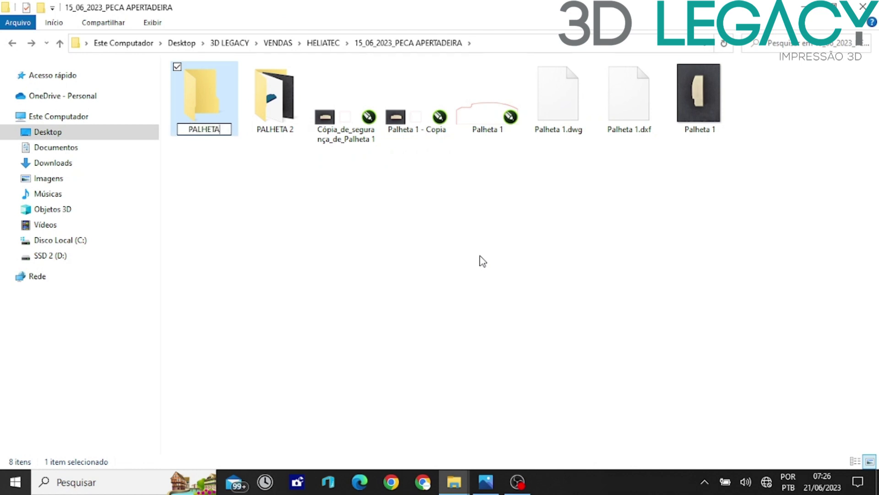
{"action": "type", "text": " 1"}
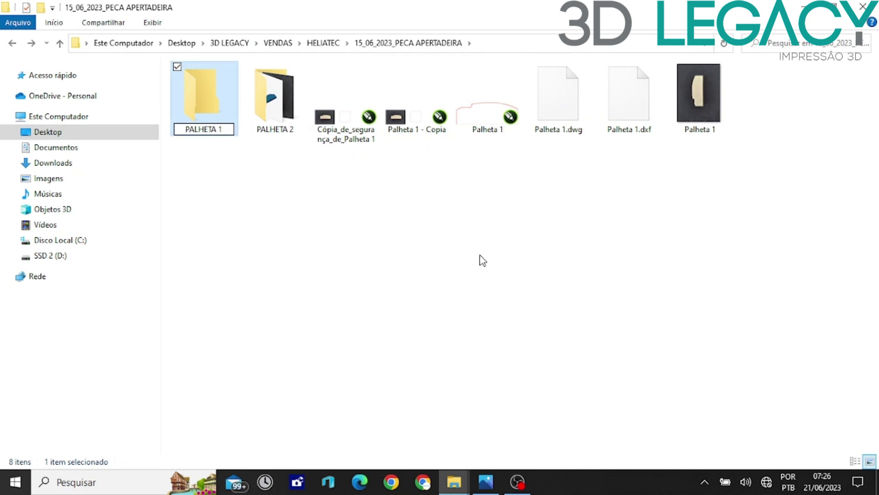
{"action": "left_click", "coordinate": [483, 261]}
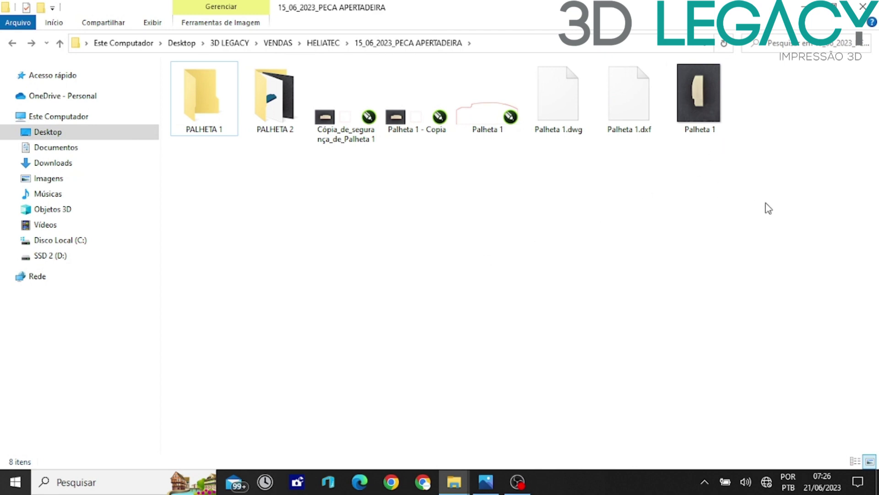
{"action": "left_click_drag", "start_coordinate": [766, 203], "coordinate": [202, 97]}
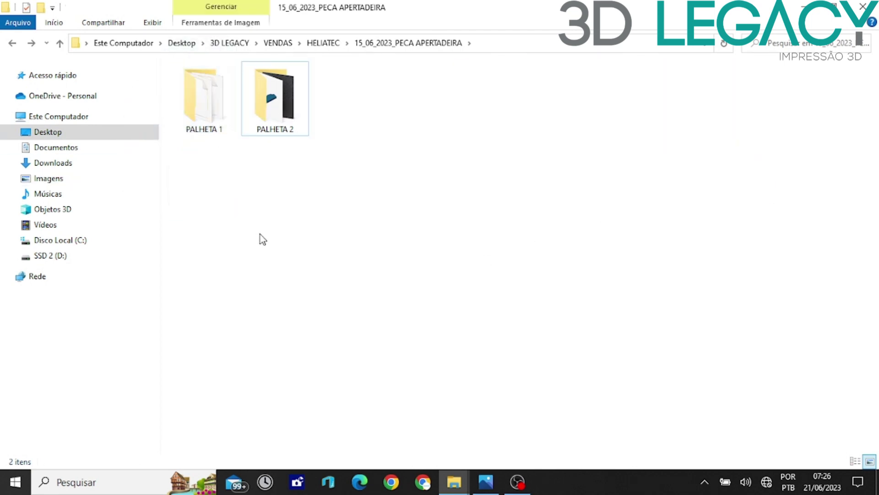
Open the PALHETA 1 folder and display its files as icons with previews.
{"action": "double_click", "coordinate": [212, 84]}
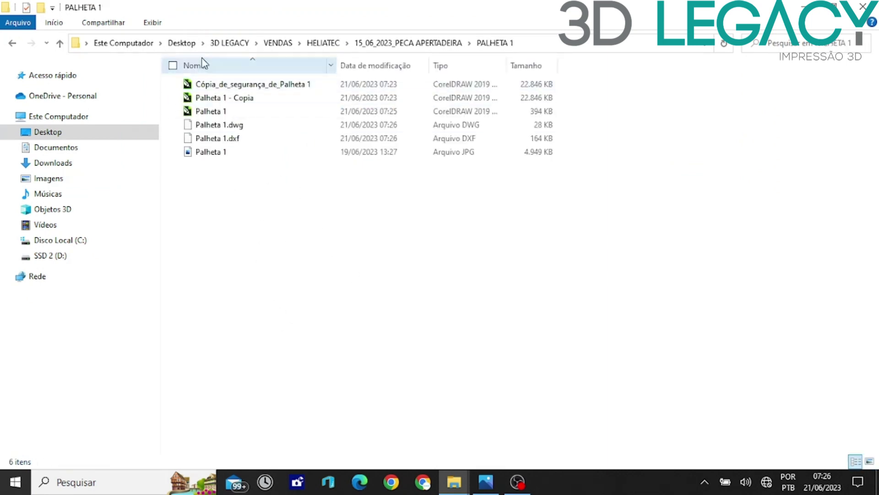
{"action": "left_click", "coordinate": [152, 22]}
{"action": "left_click", "coordinate": [272, 46]}
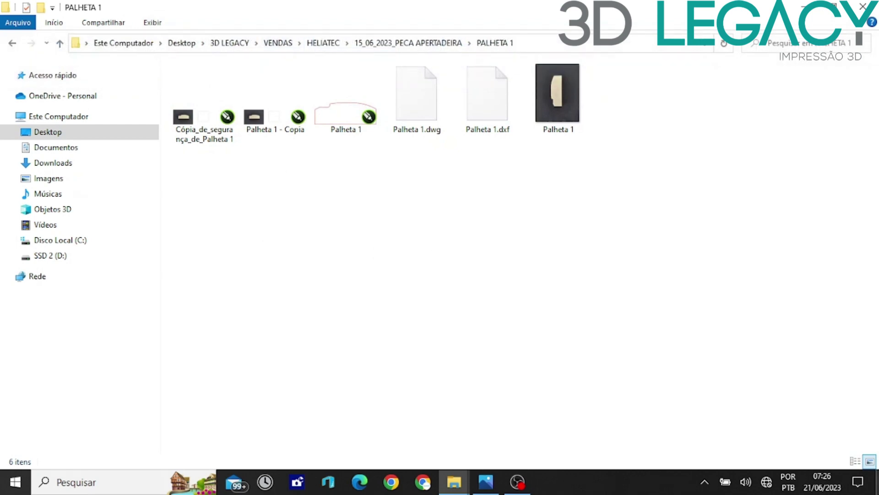
Show the desktop and launch NX 12.0.
{"action": "left_click", "coordinate": [877, 481]}
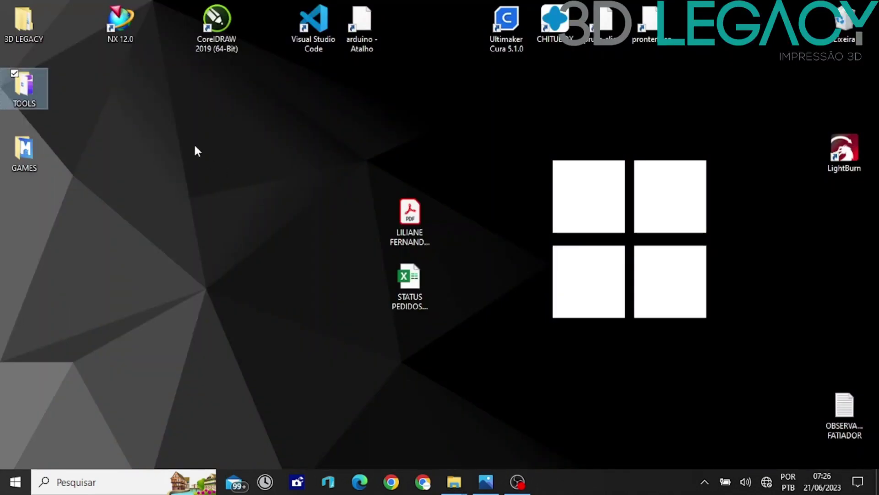
{"action": "left_click", "coordinate": [122, 21]}
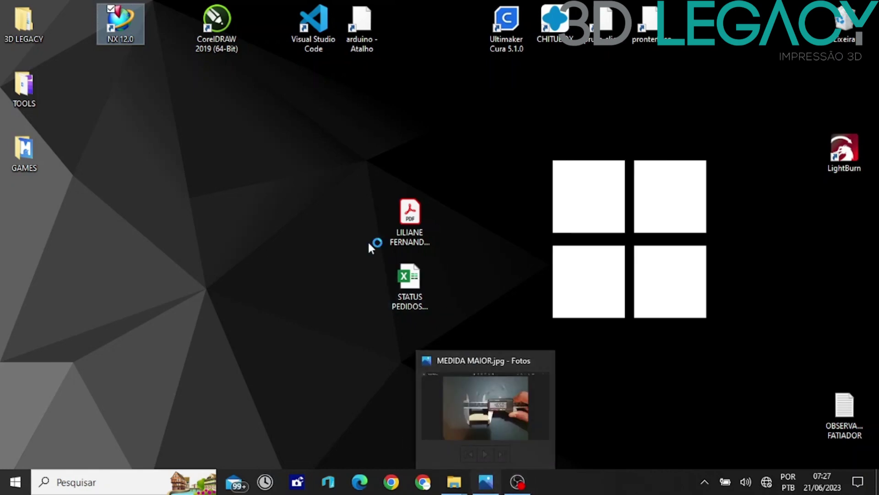
{"action": "left_click", "coordinate": [478, 490]}
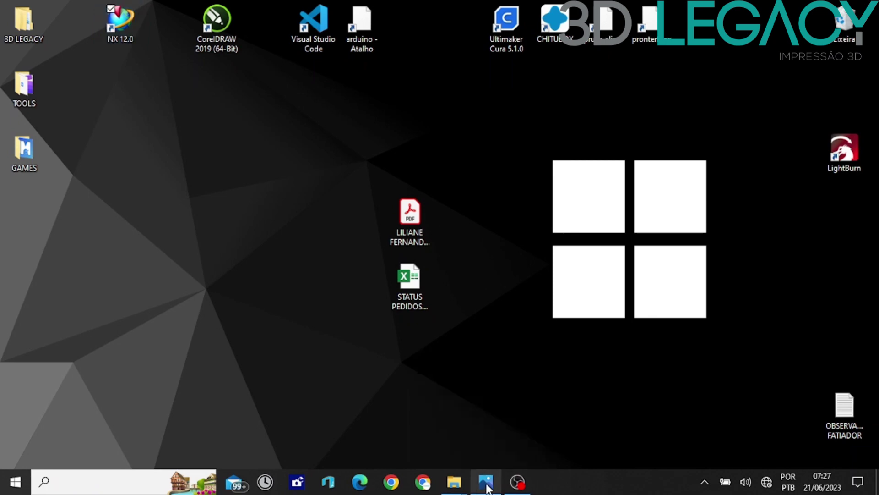
{"action": "left_click", "coordinate": [487, 485]}
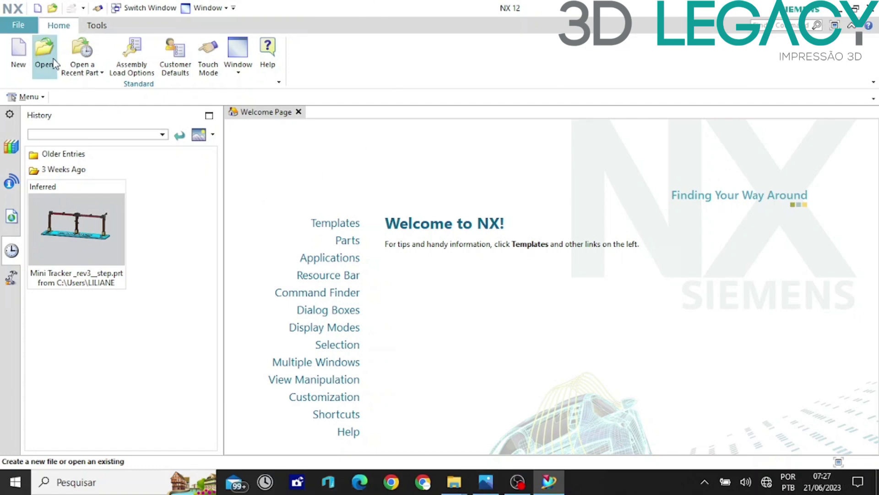
Start a new part from the Model template in millimetres, naming it Palheta 1.prt with the name copied from the Palheta 1 drawing file.
{"action": "left_click", "coordinate": [19, 54]}
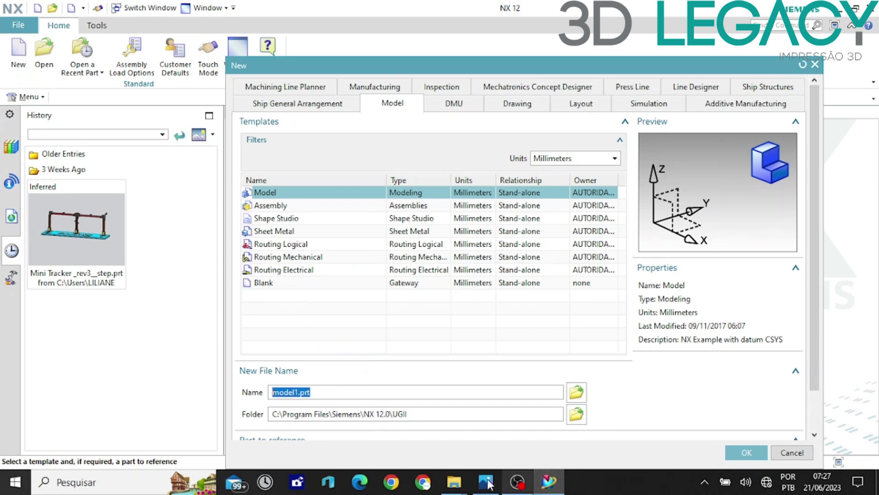
{"action": "left_click", "coordinate": [453, 481]}
{"action": "left_click", "coordinate": [360, 412]}
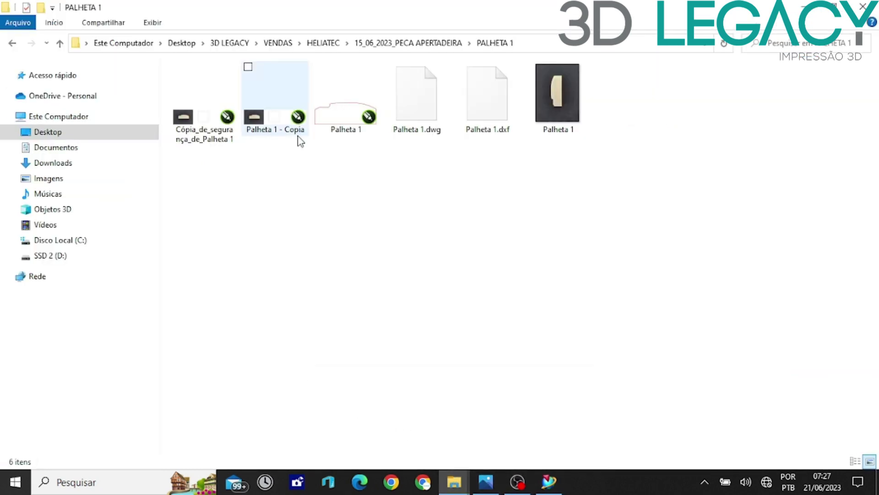
{"action": "left_click", "coordinate": [347, 136]}
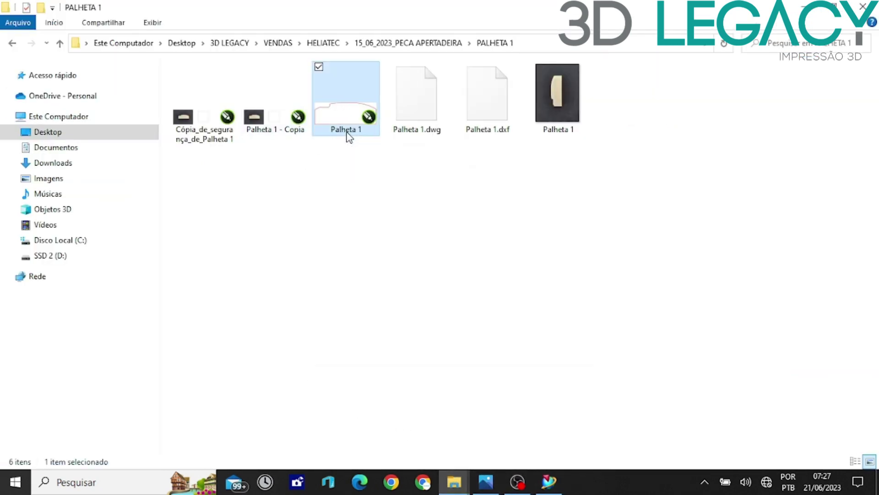
{"action": "left_click", "coordinate": [348, 131]}
{"action": "key", "text": "ctrl+c"}
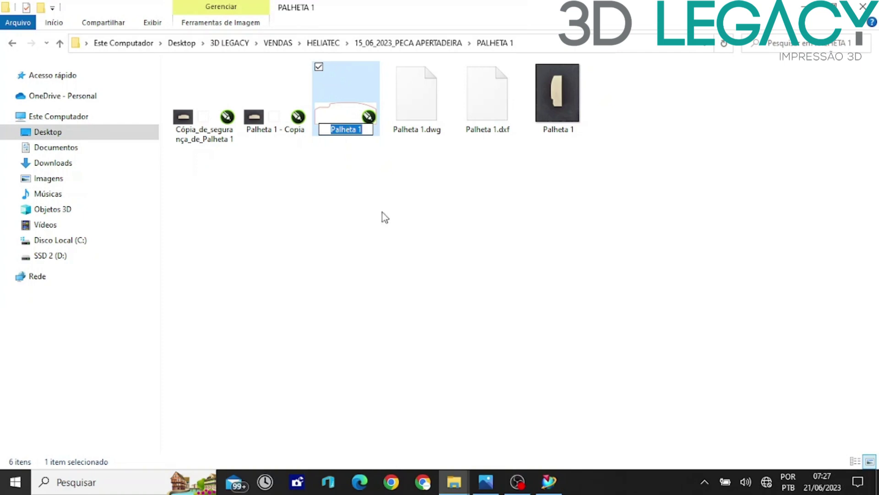
{"action": "key", "text": "Escape"}
{"action": "key", "text": "alt+Tab"}
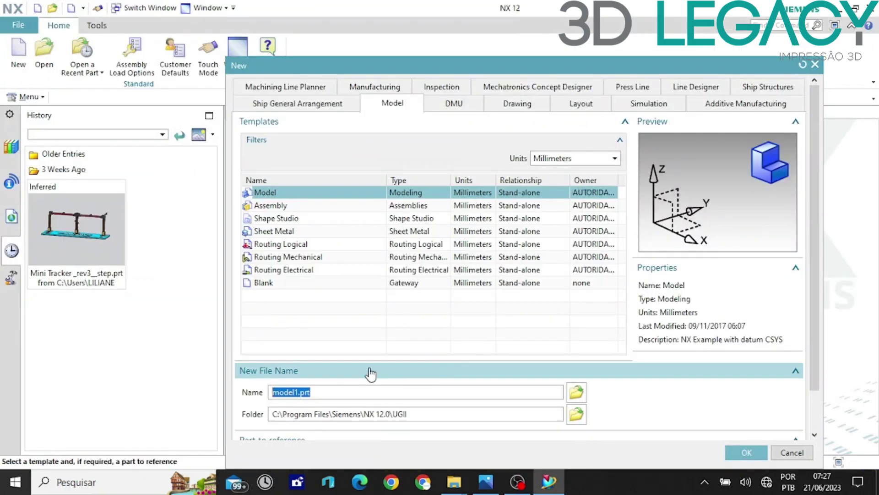
{"action": "key", "text": "ctrl+v"}
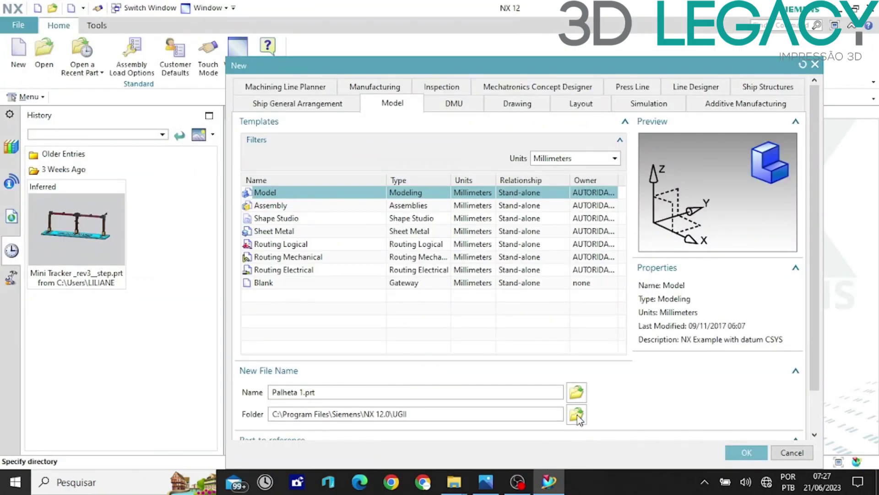
Set the new part's folder to PALHETA 1 inside 15_06_2023_PECA APERTADEIRA and create the part.
{"action": "left_click", "coordinate": [577, 414]}
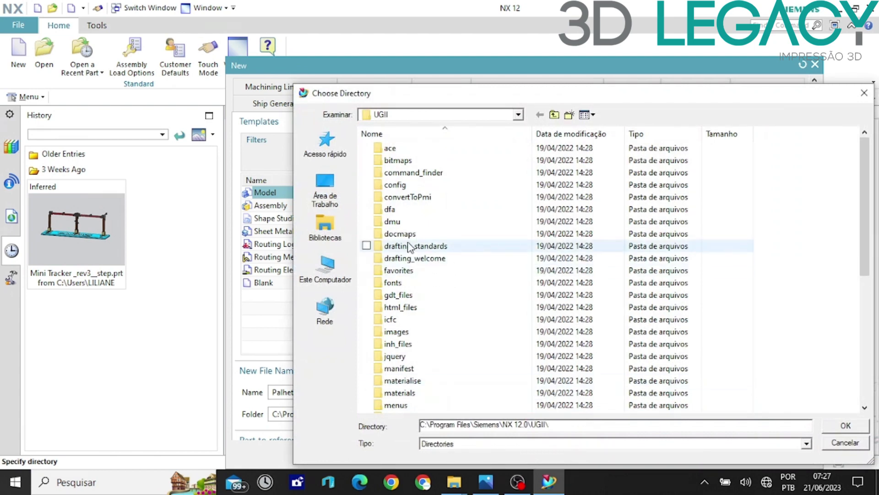
{"action": "left_click", "coordinate": [326, 142]}
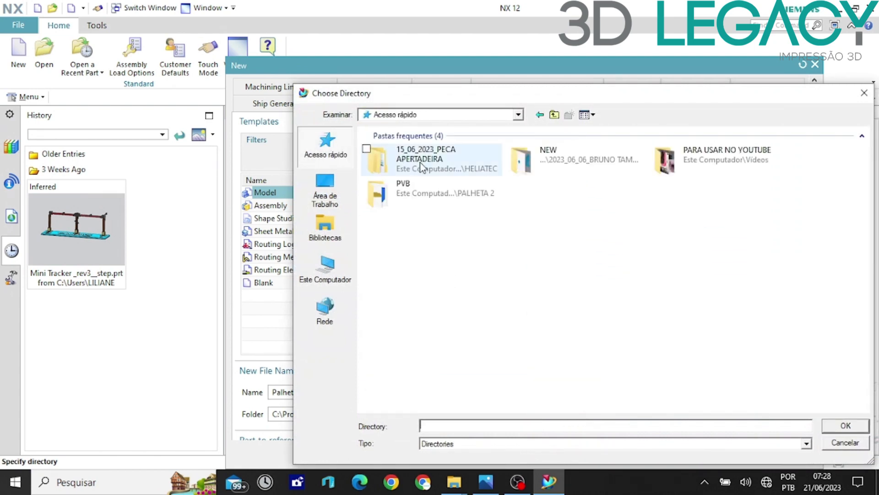
{"action": "double_click", "coordinate": [420, 163]}
{"action": "double_click", "coordinate": [419, 152]}
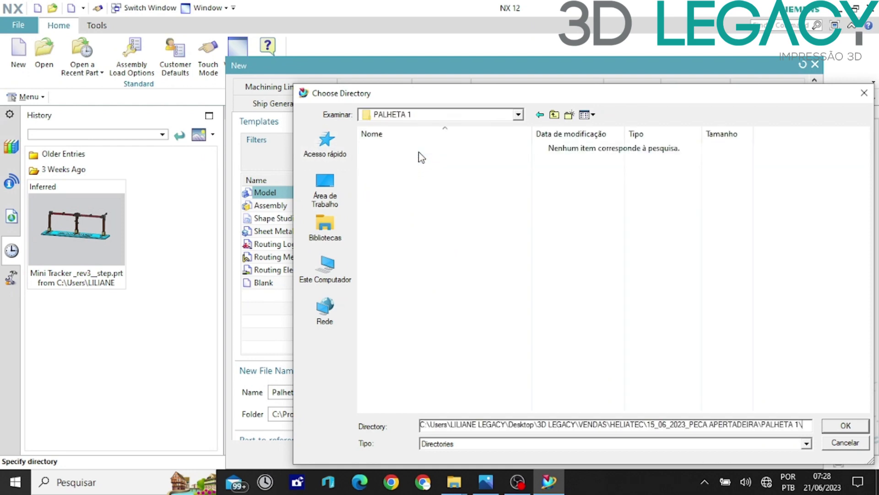
{"action": "left_click", "coordinate": [846, 427]}
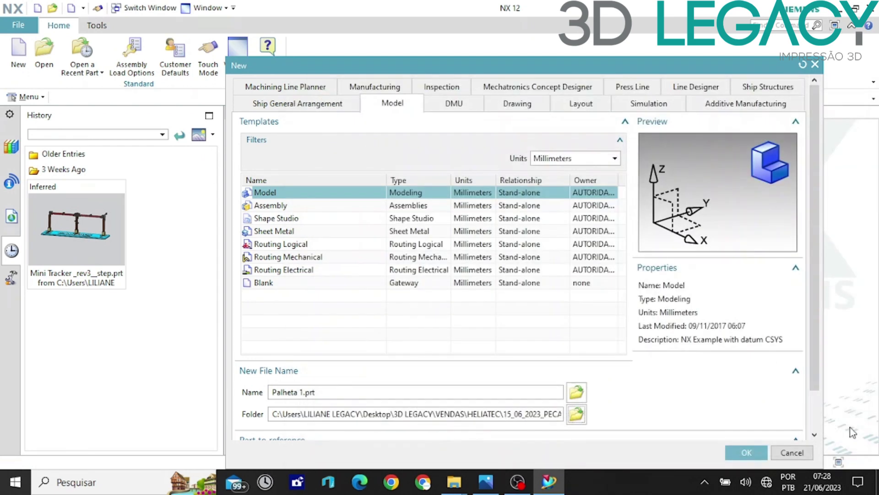
{"action": "left_click", "coordinate": [733, 458]}
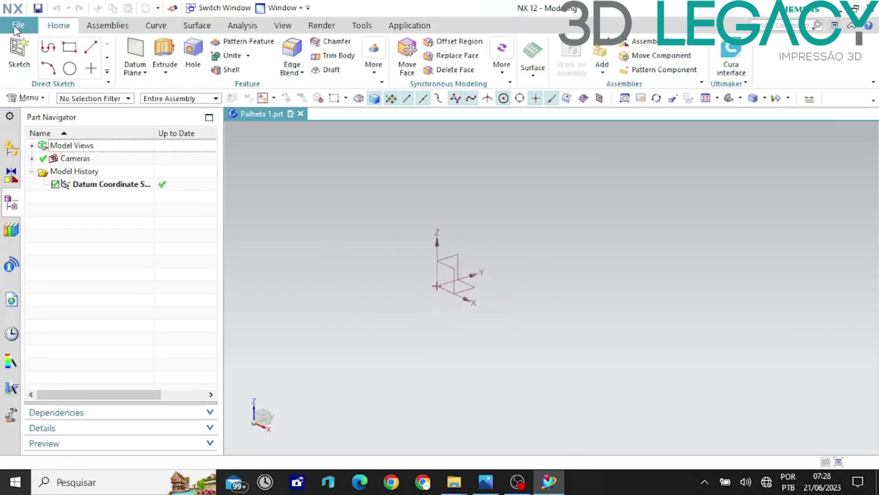
Start an AutoCAD DXF/DWG import and choose the Palheta 1 DXF file from the PALHETA 1 folder.
{"action": "left_click", "coordinate": [18, 29]}
{"action": "mouse_move", "coordinate": [38, 190]}
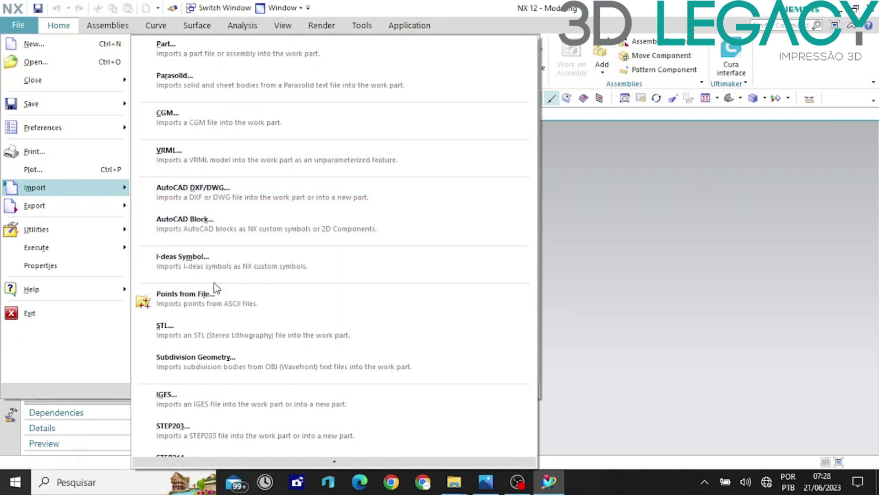
{"action": "scroll", "coordinate": [214, 283], "scroll_direction": "down", "scroll_amount": 5}
{"action": "scroll", "coordinate": [217, 287], "scroll_direction": "down", "scroll_amount": 3}
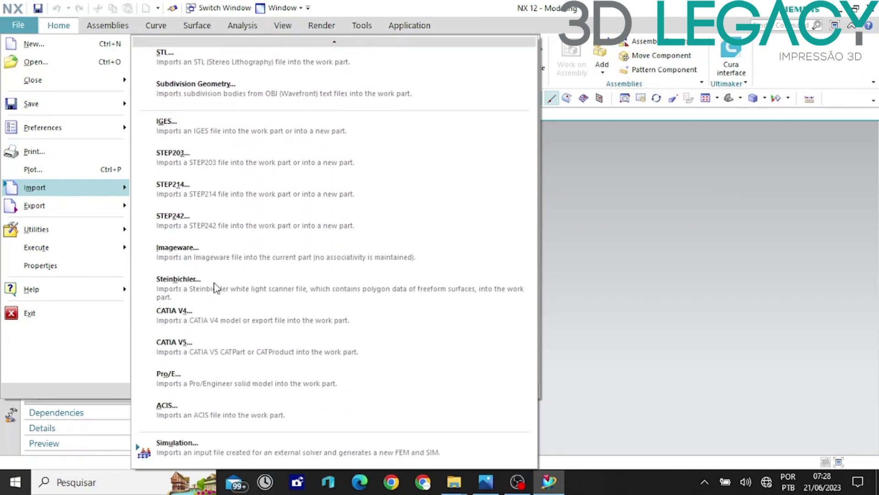
{"action": "scroll", "coordinate": [214, 286], "scroll_direction": "up", "scroll_amount": 8}
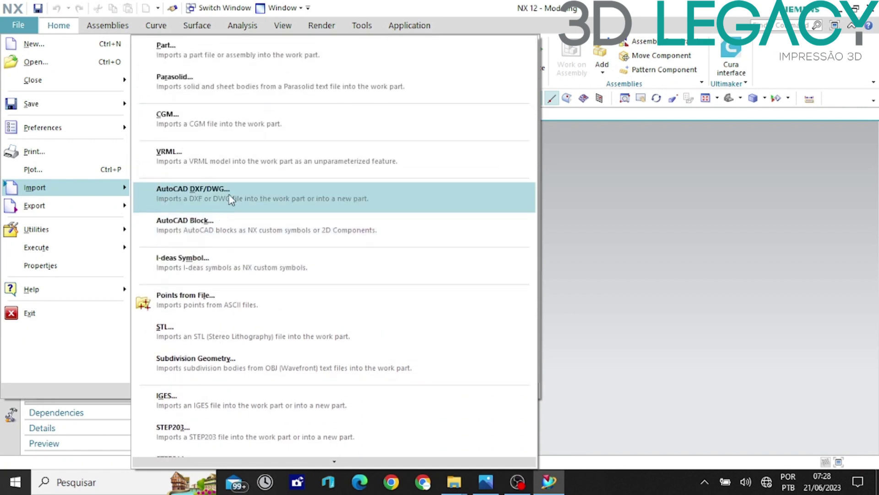
{"action": "left_click", "coordinate": [231, 200]}
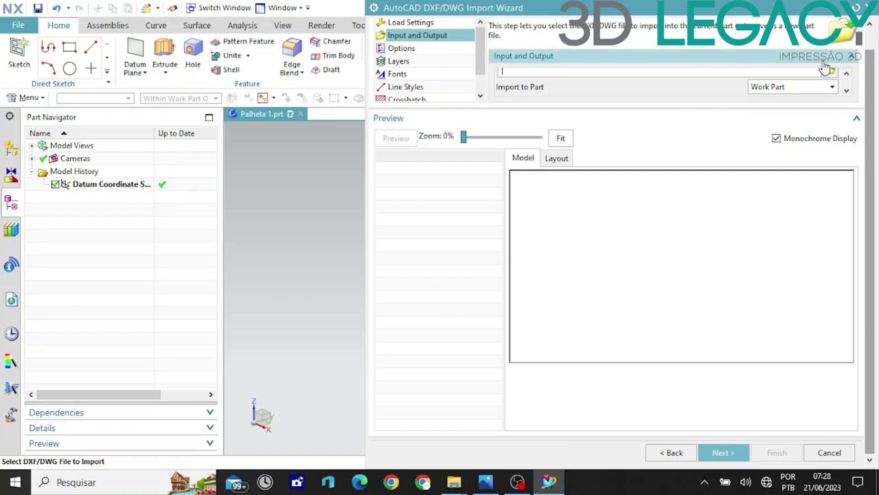
{"action": "left_click", "coordinate": [830, 73]}
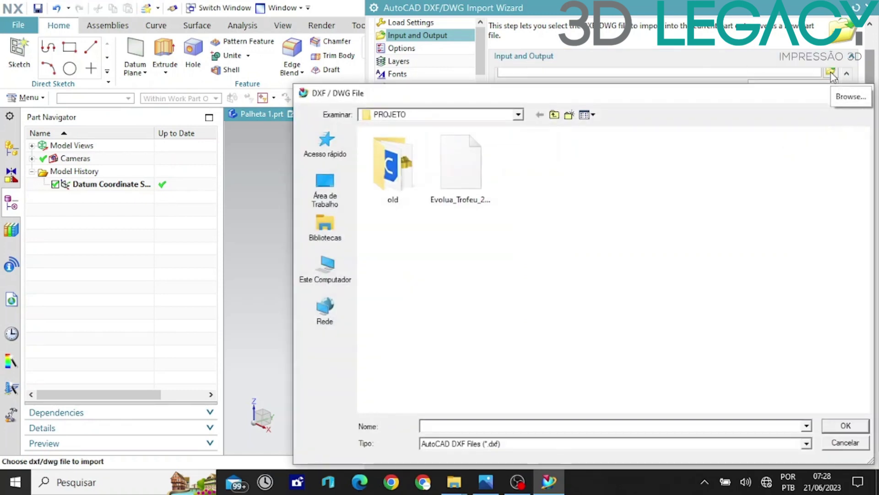
{"action": "left_click", "coordinate": [322, 143]}
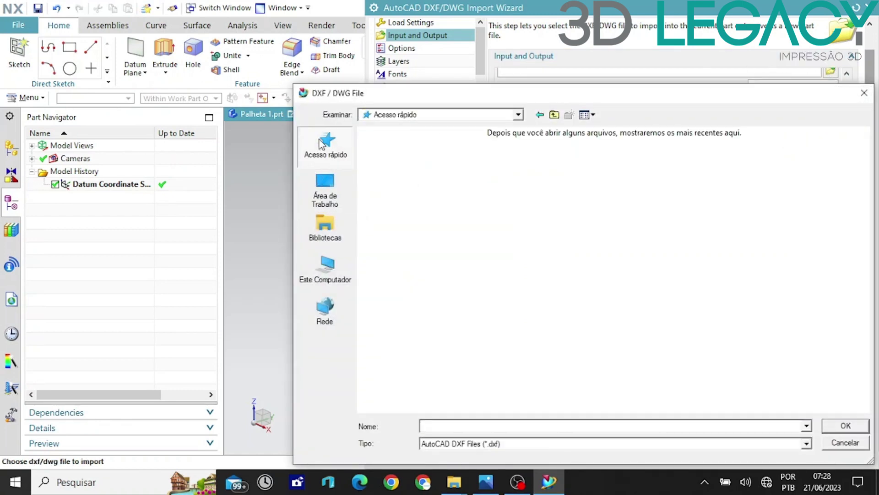
{"action": "double_click", "coordinate": [465, 174]}
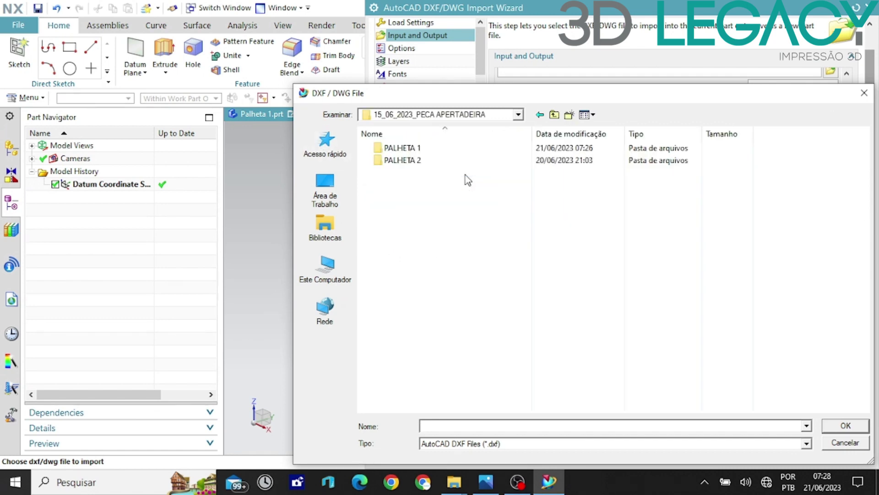
{"action": "double_click", "coordinate": [421, 149]}
{"action": "double_click", "coordinate": [422, 148]}
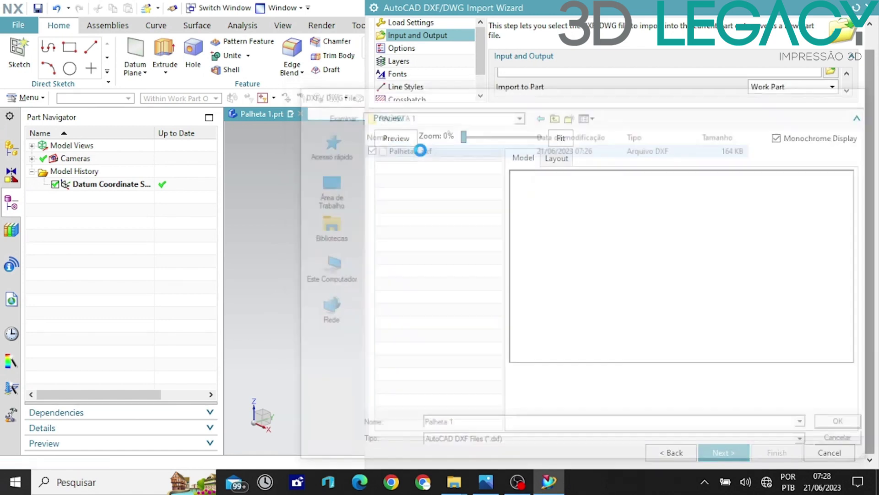
Keep Work Part as the import target and advance the import wizard to its Options page.
{"action": "left_click_drag", "start_coordinate": [608, 13], "coordinate": [393, 25]}
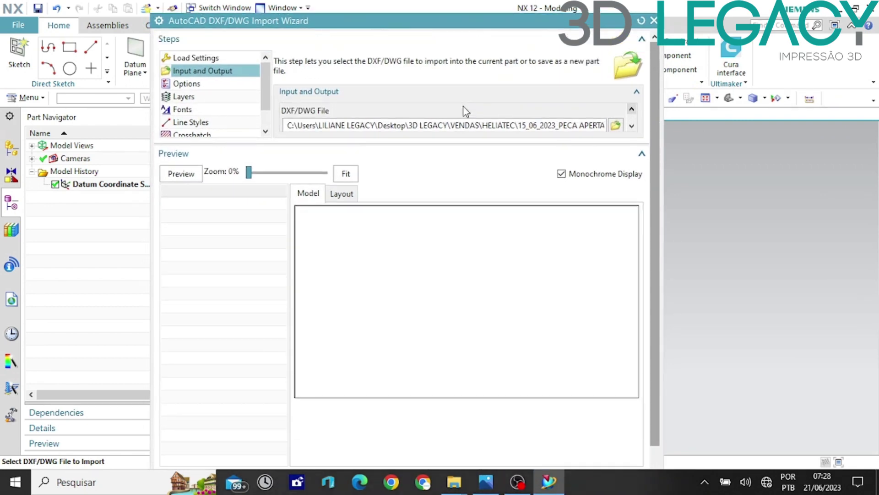
{"action": "scroll", "coordinate": [463, 106], "scroll_direction": "up", "scroll_amount": 2}
{"action": "scroll", "coordinate": [529, 120], "scroll_direction": "down", "scroll_amount": 2}
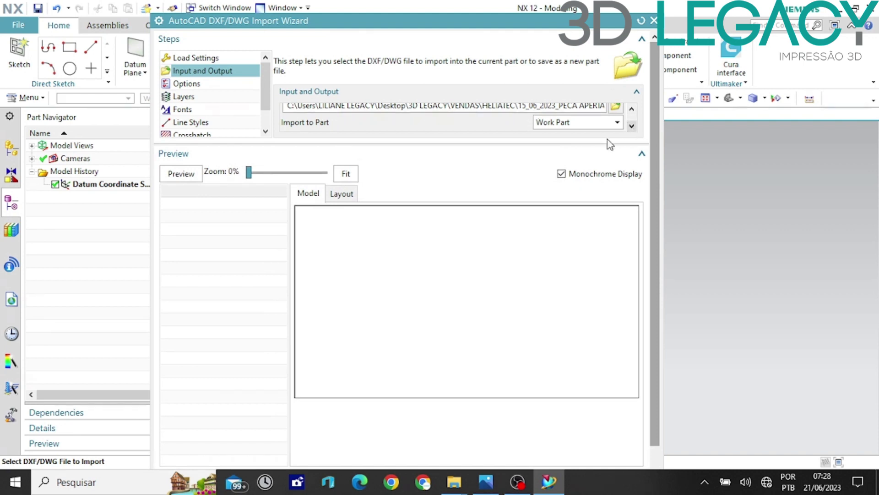
{"action": "scroll", "coordinate": [608, 141], "scroll_direction": "down", "scroll_amount": 1}
{"action": "left_click", "coordinate": [507, 464]}
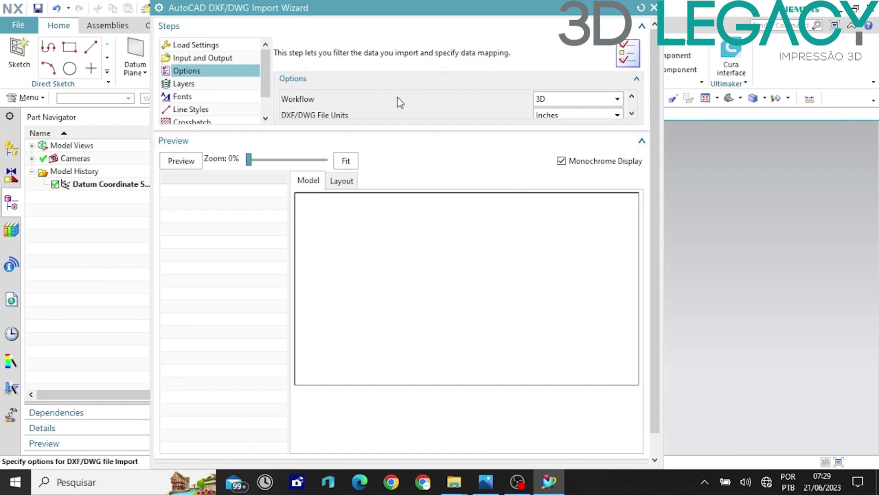
Look through the import options and set the DXF/DWG file units to Millimeters.
{"action": "scroll", "coordinate": [401, 102], "scroll_direction": "down", "scroll_amount": 2}
{"action": "scroll", "coordinate": [472, 245], "scroll_direction": "down", "scroll_amount": 1}
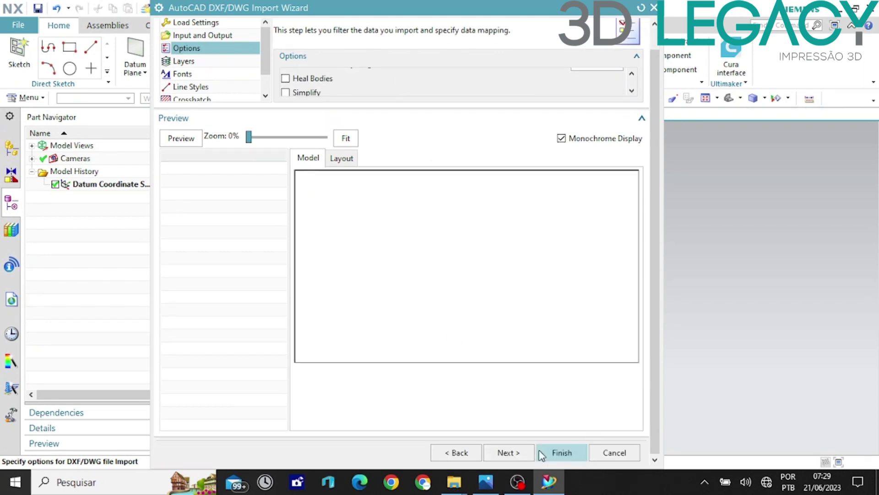
{"action": "scroll", "coordinate": [547, 421], "scroll_direction": "up", "scroll_amount": 1}
{"action": "scroll", "coordinate": [515, 112], "scroll_direction": "up", "scroll_amount": 2}
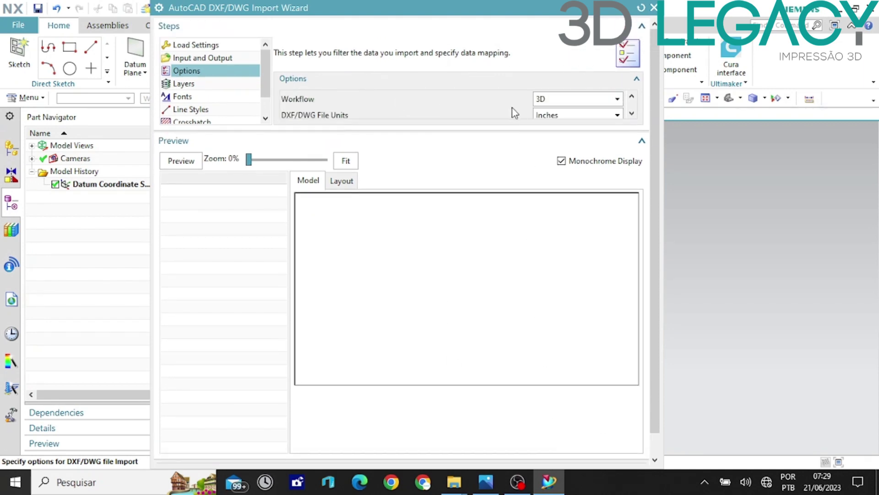
{"action": "scroll", "coordinate": [464, 110], "scroll_direction": "down", "scroll_amount": 2}
{"action": "scroll", "coordinate": [463, 110], "scroll_direction": "up", "scroll_amount": 2}
{"action": "scroll", "coordinate": [545, 402], "scroll_direction": "down", "scroll_amount": 1}
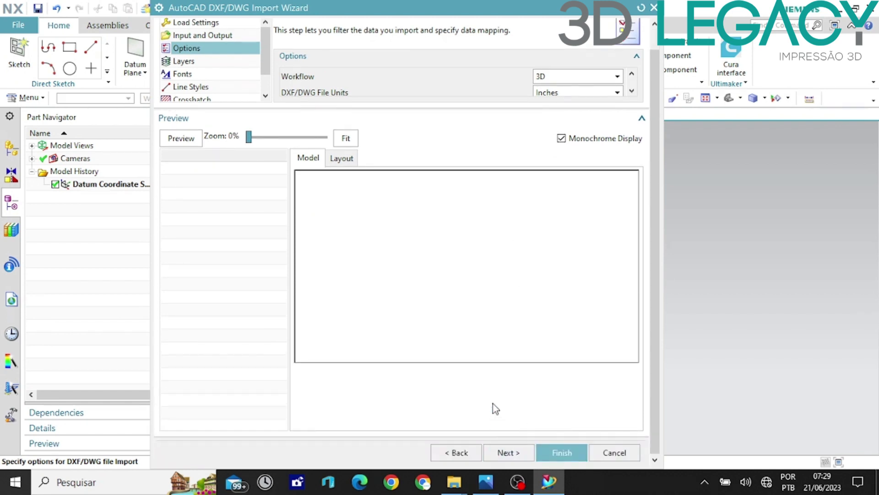
{"action": "scroll", "coordinate": [624, 131], "scroll_direction": "up", "scroll_amount": 1}
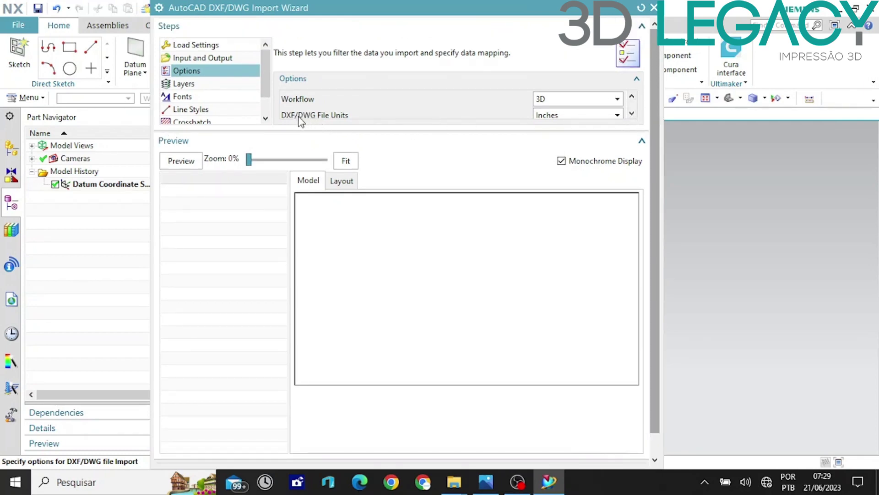
{"action": "scroll", "coordinate": [585, 115], "scroll_direction": "down", "scroll_amount": 2}
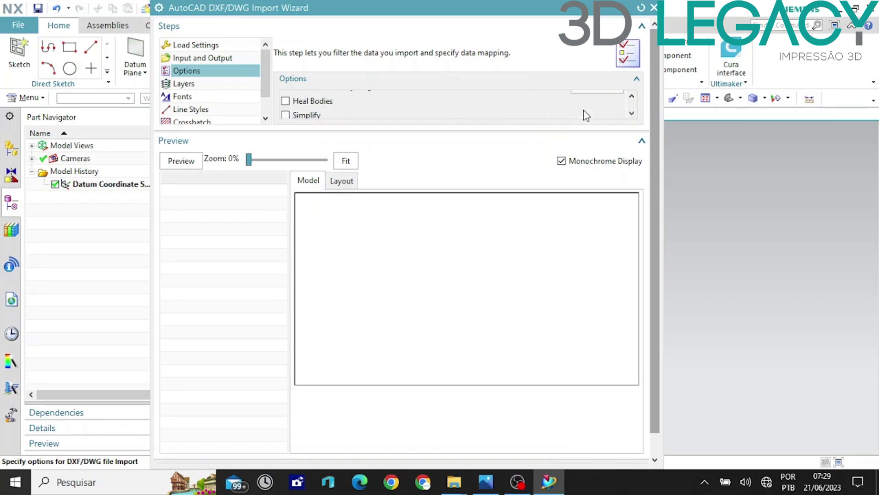
{"action": "scroll", "coordinate": [586, 115], "scroll_direction": "up", "scroll_amount": 2}
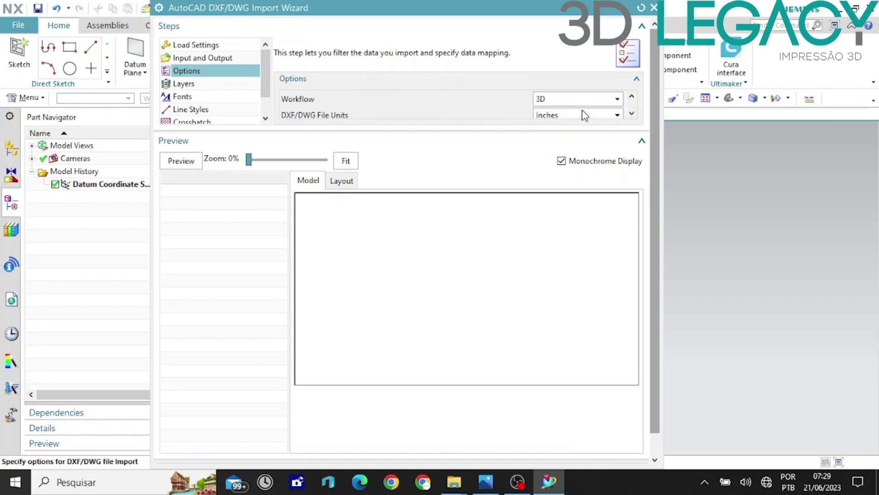
{"action": "left_click", "coordinate": [617, 116]}
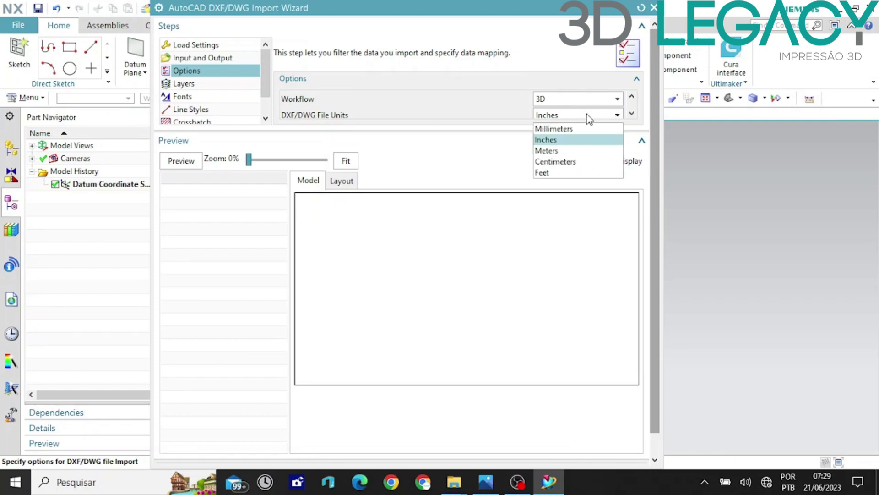
{"action": "left_click", "coordinate": [564, 129]}
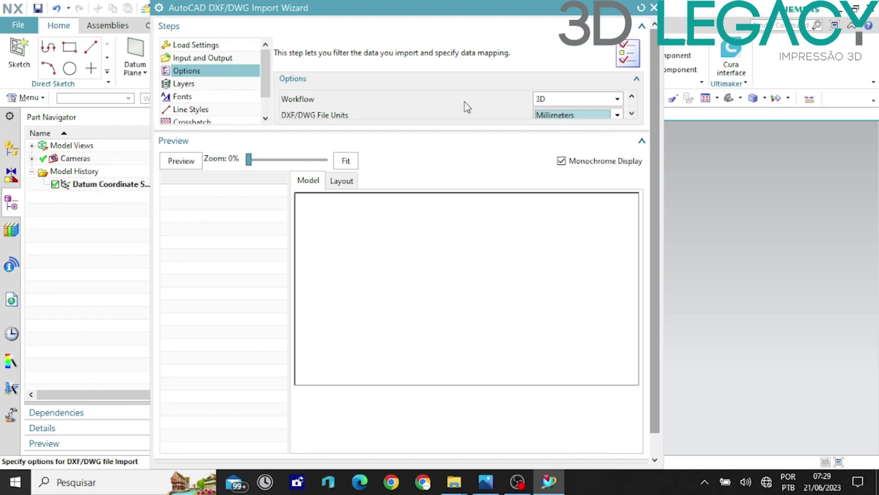
Review the remaining import options and check the workflow setting.
{"action": "scroll", "coordinate": [489, 100], "scroll_direction": "down", "scroll_amount": 3}
{"action": "scroll", "coordinate": [489, 101], "scroll_direction": "up", "scroll_amount": 3}
{"action": "scroll", "coordinate": [486, 101], "scroll_direction": "down", "scroll_amount": 3}
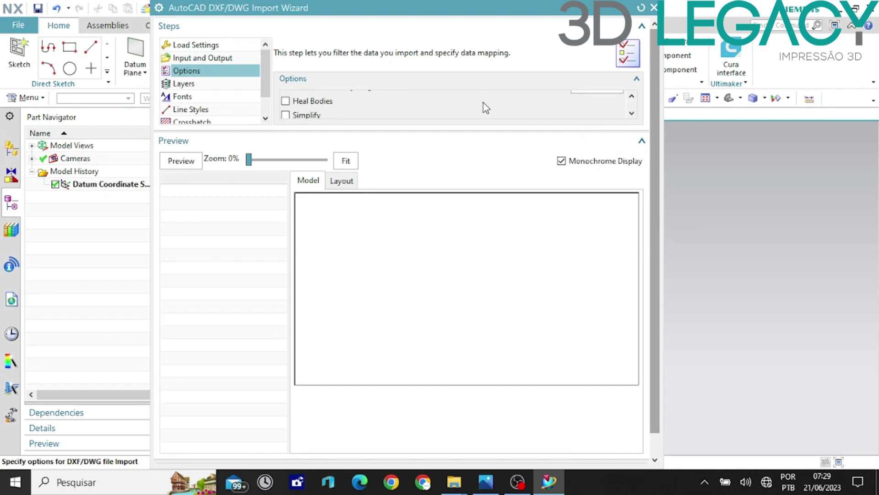
{"action": "scroll", "coordinate": [483, 103], "scroll_direction": "up", "scroll_amount": 3}
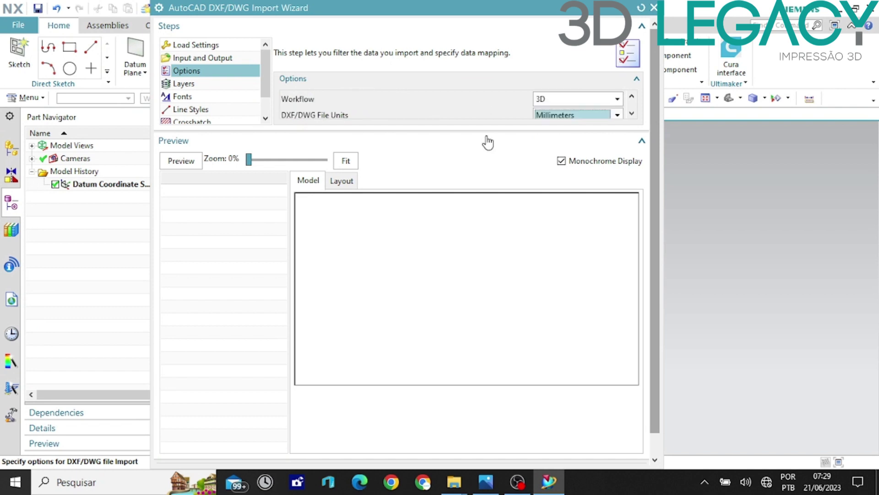
{"action": "left_click", "coordinate": [570, 102]}
{"action": "scroll", "coordinate": [458, 178], "scroll_direction": "down", "scroll_amount": 1}
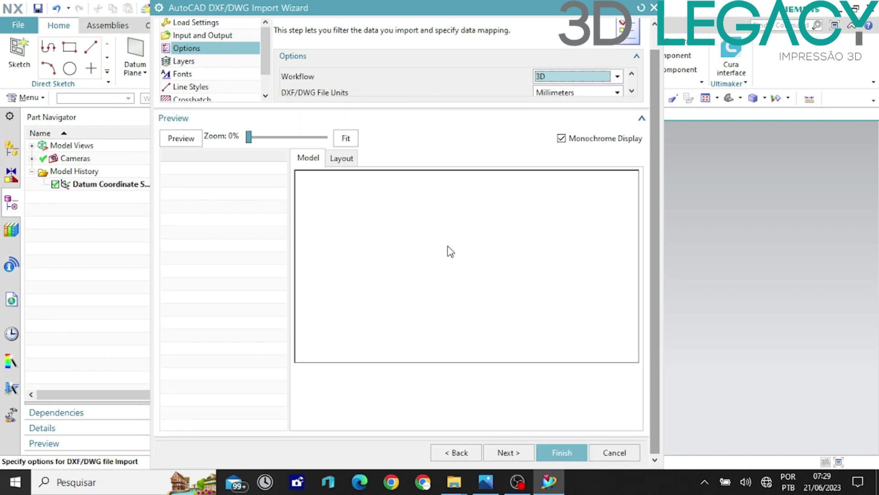
Advance the DXF import wizard past its Options page and finish importing the Palheta 1 outline with the default layer settings.
{"action": "left_click", "coordinate": [512, 451]}
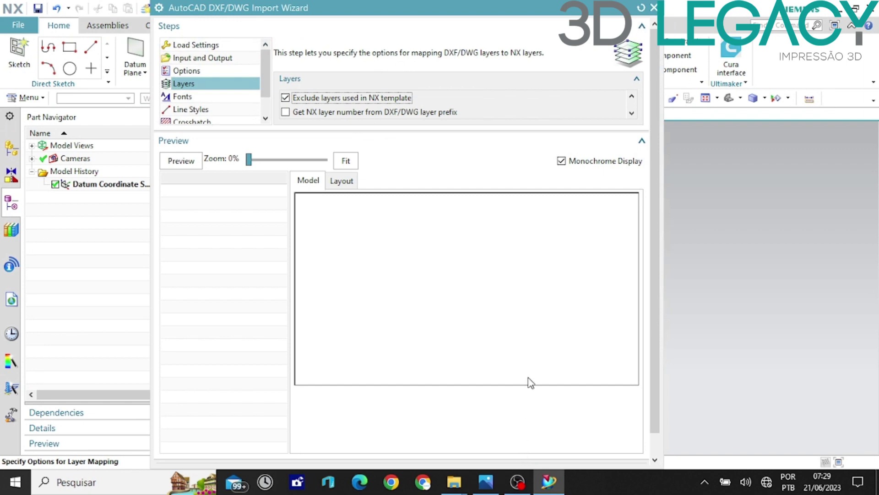
{"action": "scroll", "coordinate": [531, 385], "scroll_direction": "down", "scroll_amount": 1}
{"action": "left_click", "coordinate": [552, 453]}
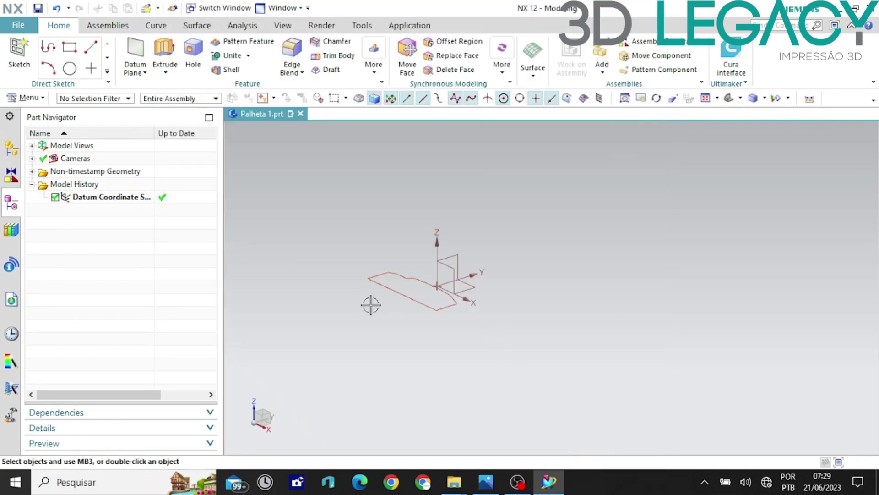
Examine the imported outline from several angles, checking how the curves meet at the corner of the notched edge.
{"action": "mouse_move", "coordinate": [367, 306]}
{"action": "middle_mouse_down"}
{"action": "mouse_move", "coordinate": [410, 308]}
{"action": "mouse_move", "coordinate": [394, 341]}
{"action": "mouse_move", "coordinate": [403, 328]}
{"action": "middle_mouse_up"}
{"action": "middle_click_drag", "start_coordinate": [340, 289], "coordinate": [376, 300]}
{"action": "scroll", "coordinate": [376, 300], "scroll_direction": "up", "scroll_amount": 6}
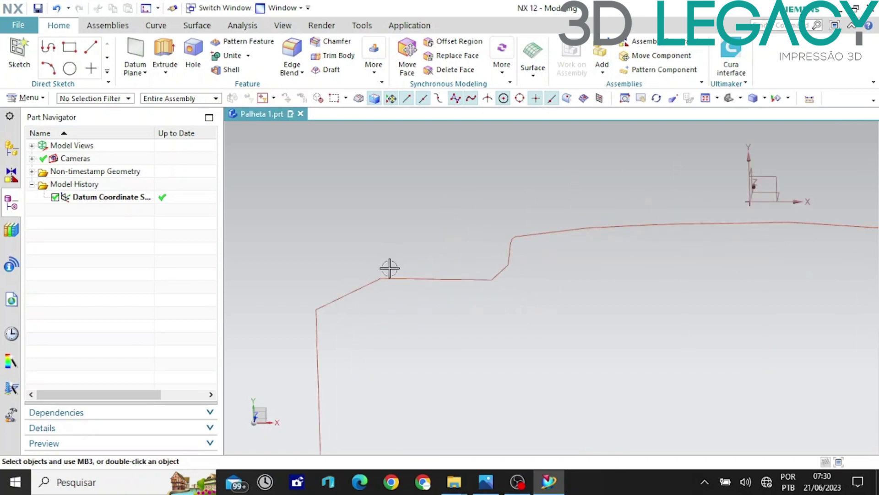
{"action": "scroll", "coordinate": [356, 284], "scroll_direction": "up", "scroll_amount": 2}
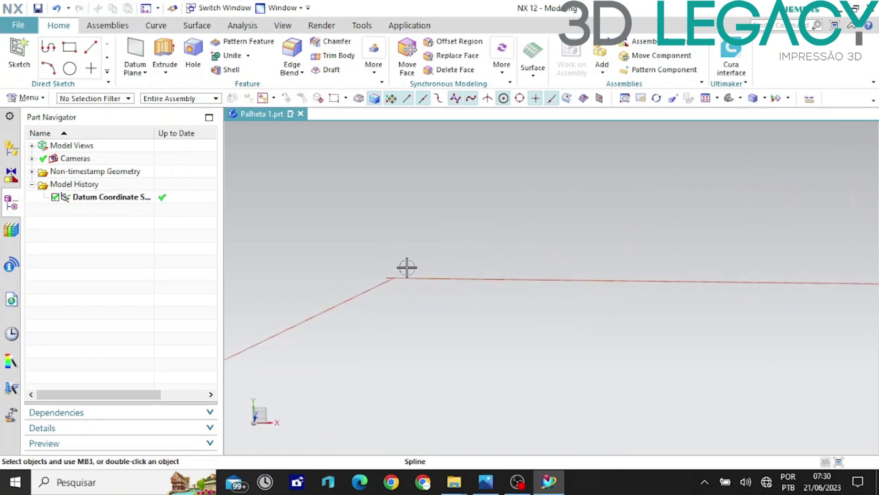
{"action": "scroll", "coordinate": [402, 273], "scroll_direction": "up", "scroll_amount": 4}
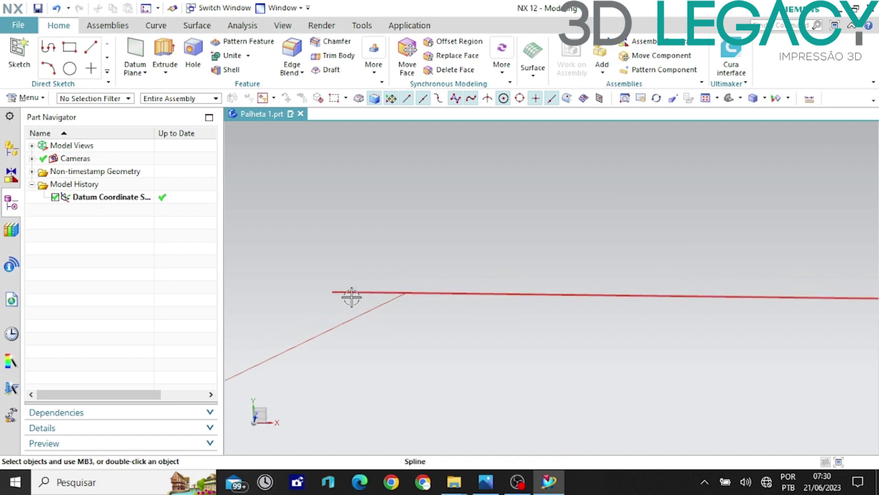
{"action": "scroll", "coordinate": [362, 286], "scroll_direction": "down", "scroll_amount": 6}
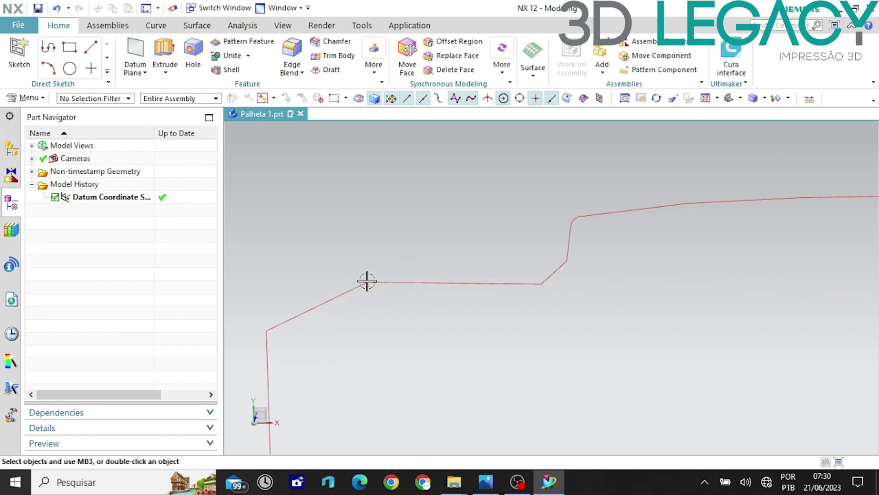
{"action": "mouse_move", "coordinate": [365, 281]}
{"action": "middle_mouse_down"}
{"action": "mouse_move", "coordinate": [362, 302]}
{"action": "mouse_move", "coordinate": [355, 270]}
{"action": "mouse_move", "coordinate": [349, 286]}
{"action": "middle_mouse_up"}
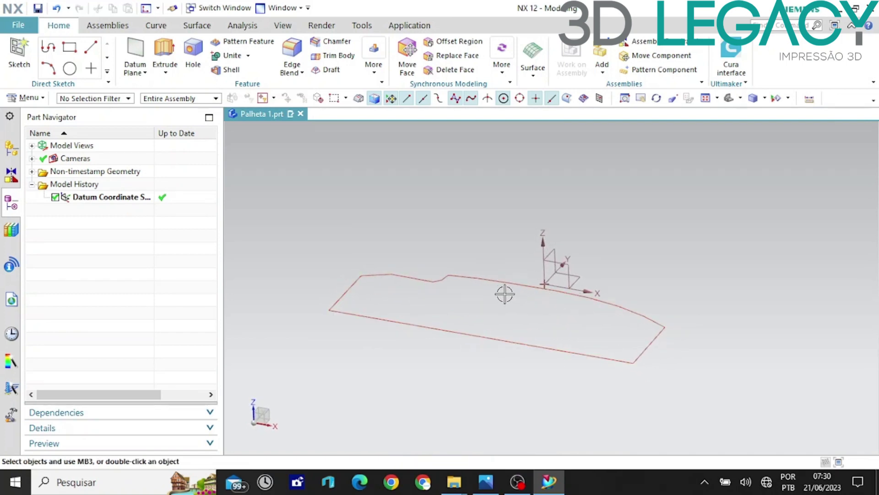
{"action": "mouse_move", "coordinate": [504, 299]}
{"action": "middle_mouse_down"}
{"action": "mouse_move", "coordinate": [510, 328]}
{"action": "mouse_move", "coordinate": [504, 309]}
{"action": "middle_mouse_up"}
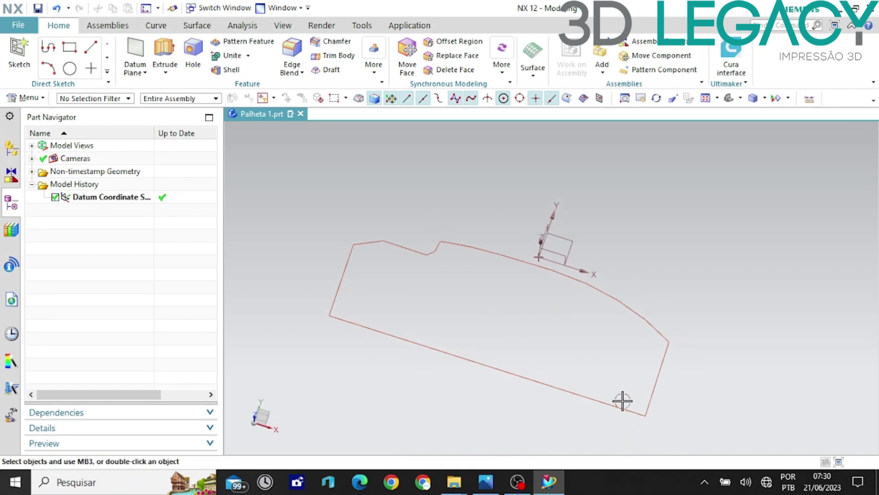
{"action": "middle_click_drag", "start_coordinate": [495, 331], "coordinate": [495, 301]}
Try to extrude the connected outline curves from 0 to 3 mm with Boolean set to None.
{"action": "key", "text": "x"}
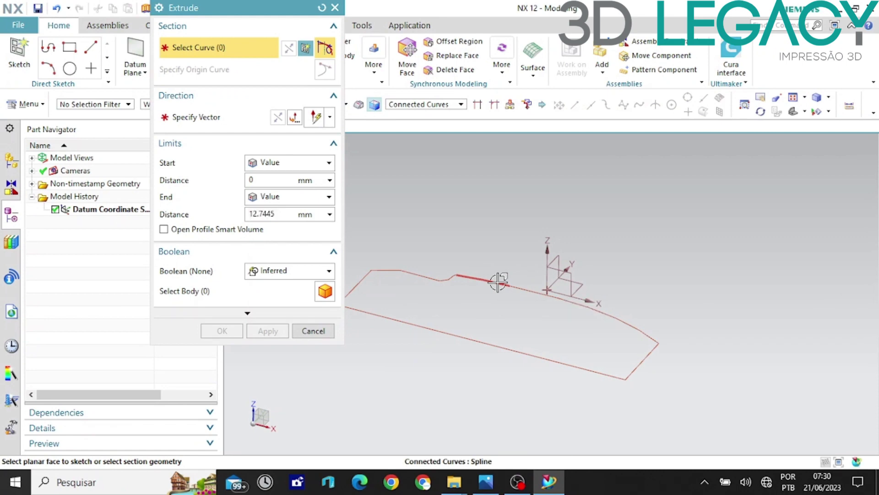
{"action": "left_click", "coordinate": [498, 281]}
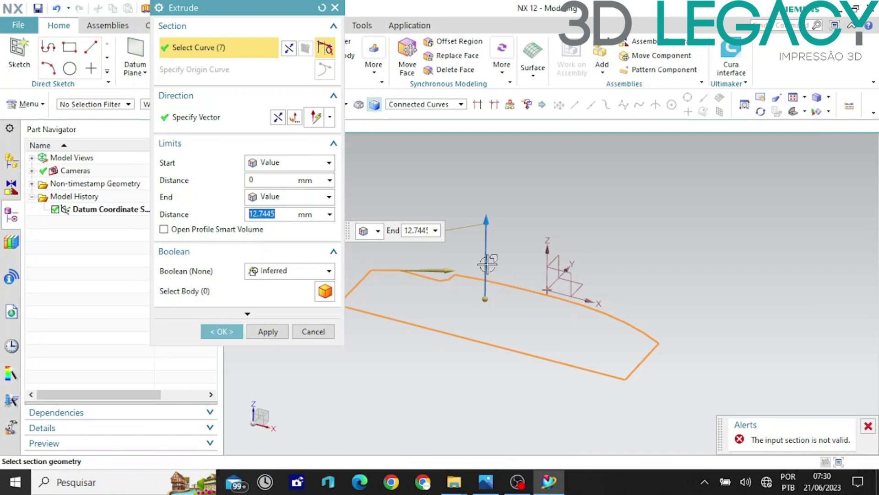
{"action": "left_click", "coordinate": [293, 273]}
{"action": "left_click", "coordinate": [286, 272]}
{"action": "left_click", "coordinate": [278, 284]}
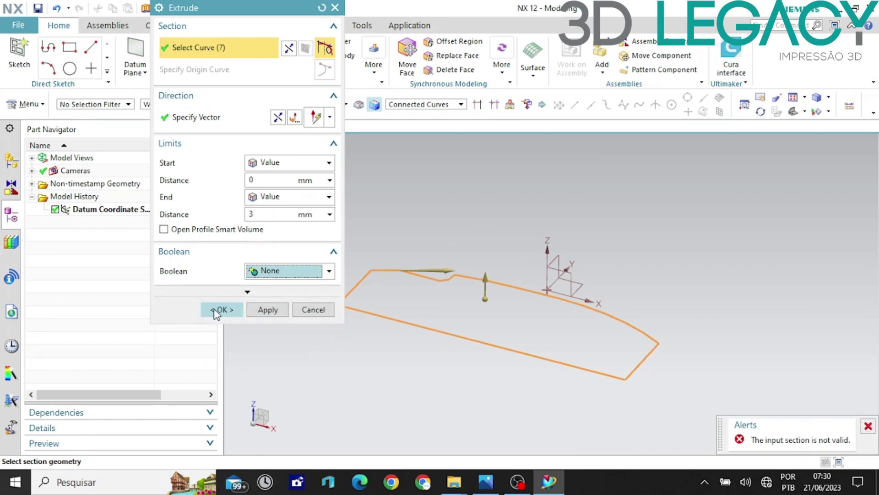
{"action": "left_click", "coordinate": [215, 311]}
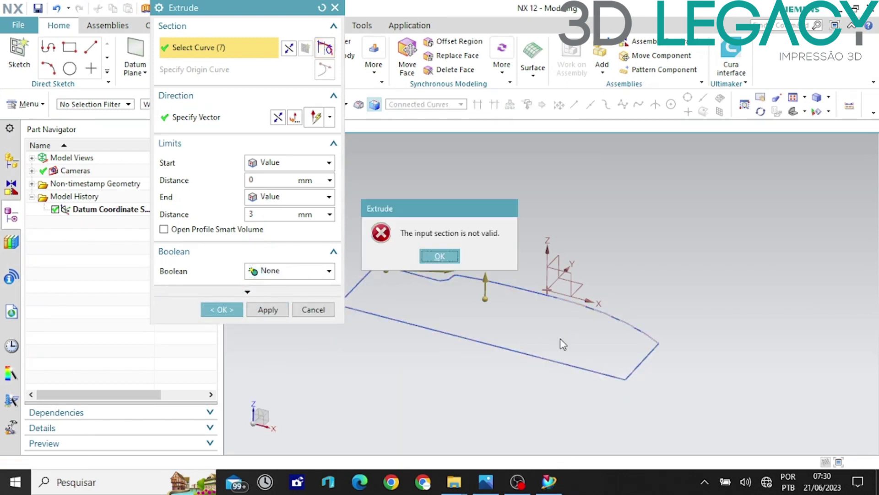
{"action": "key", "text": "Return"}
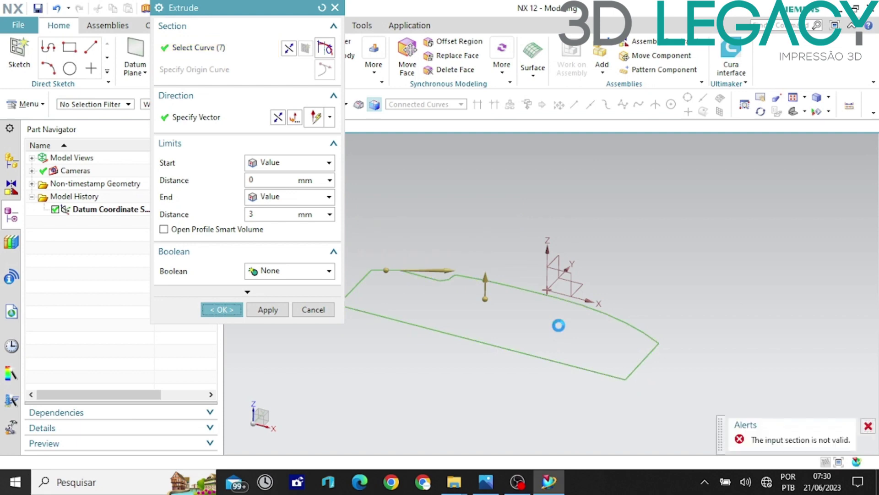
{"action": "key", "text": "Escape"}
Sketch a line about 1.33 mm long at 43° over the notch's slanted segment, from its lower corner to the next corner.
{"action": "middle_click_drag", "start_coordinate": [459, 340], "coordinate": [386, 279]}
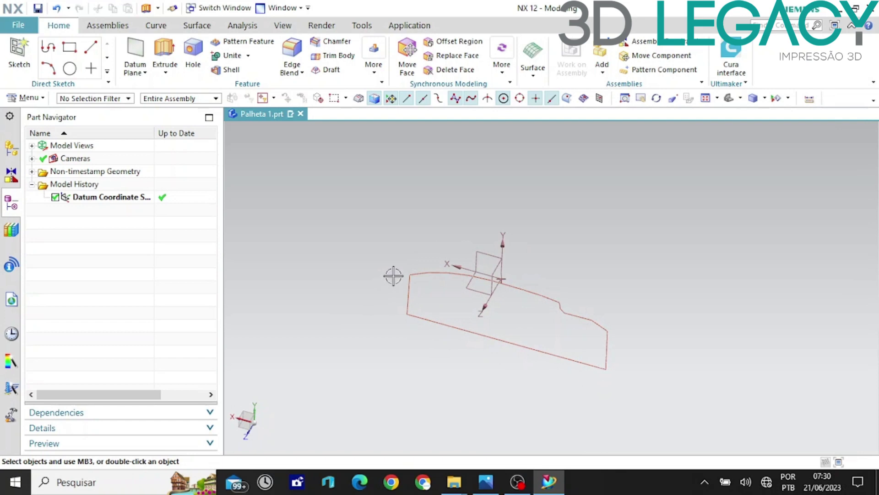
{"action": "key", "text": "F8"}
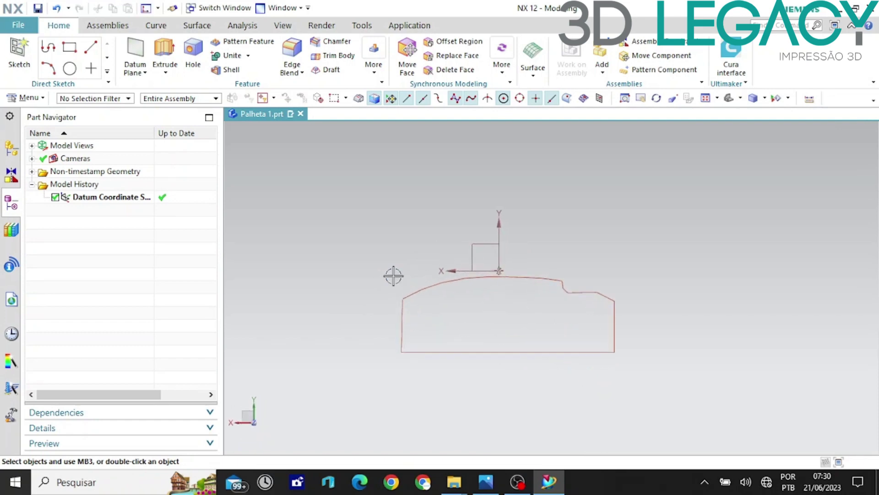
{"action": "middle_click_drag", "start_coordinate": [428, 277], "coordinate": [520, 275]}
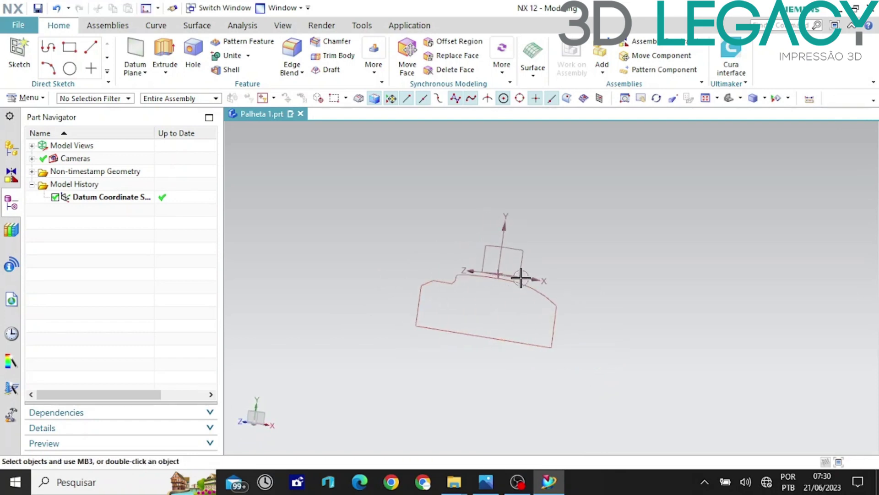
{"action": "key", "text": "F8"}
{"action": "key", "text": "l"}
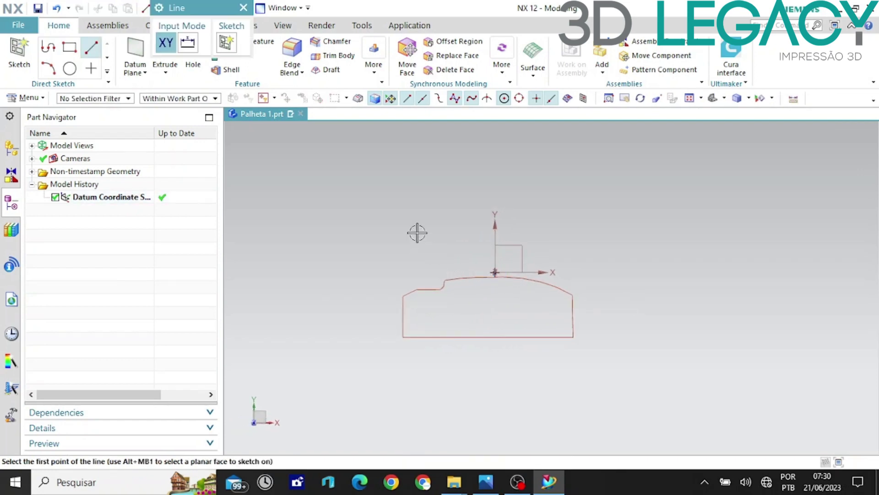
{"action": "scroll", "coordinate": [467, 245], "scroll_direction": "down", "scroll_amount": 6}
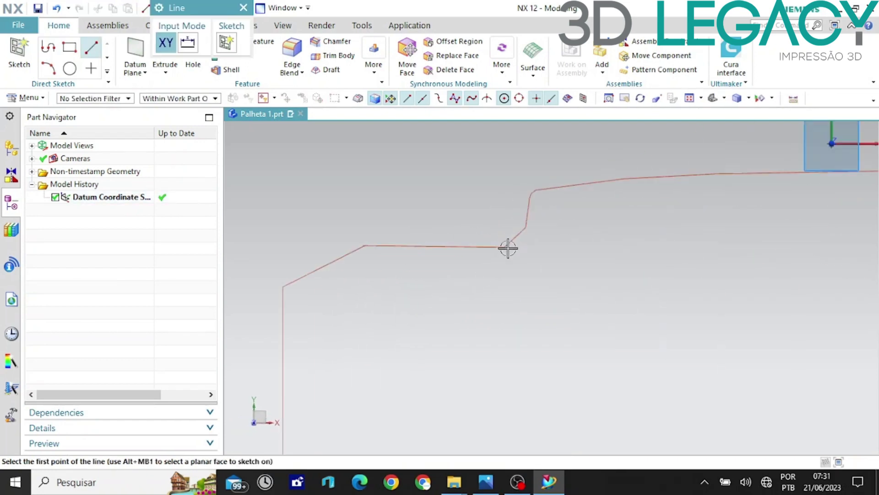
{"action": "scroll", "coordinate": [505, 243], "scroll_direction": "down", "scroll_amount": 2}
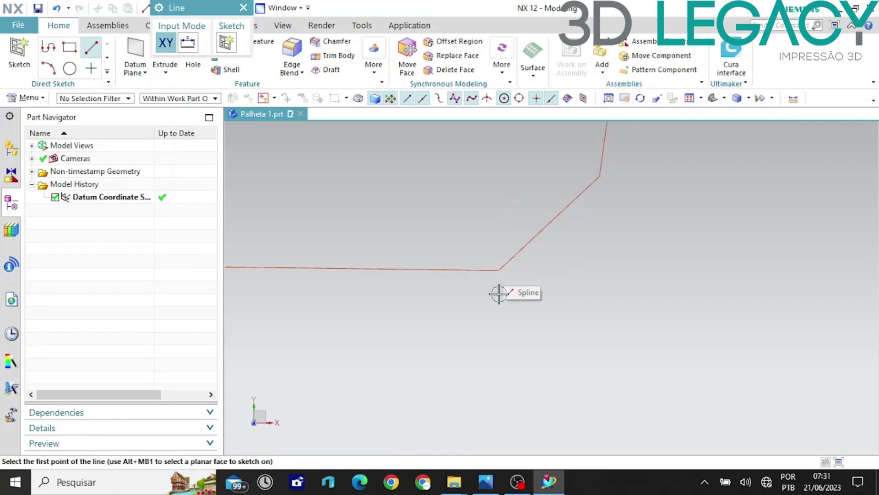
{"action": "scroll", "coordinate": [492, 258], "scroll_direction": "down", "scroll_amount": 2}
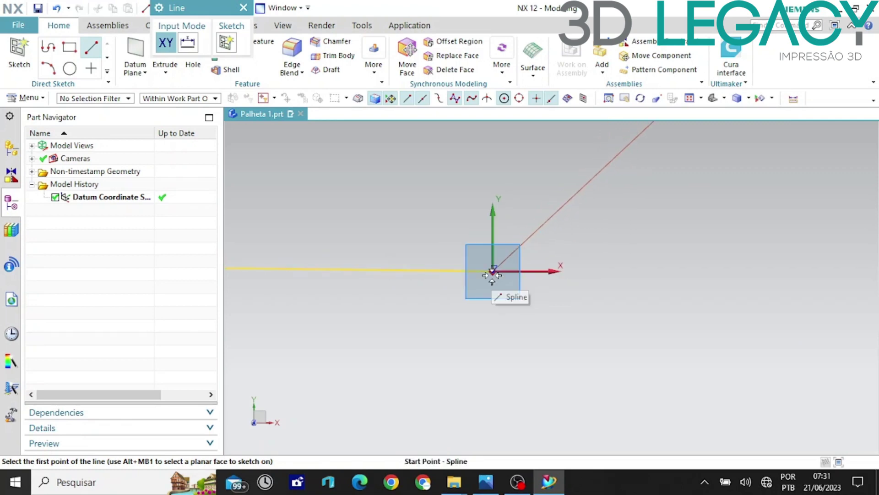
{"action": "scroll", "coordinate": [492, 273], "scroll_direction": "down", "scroll_amount": 1}
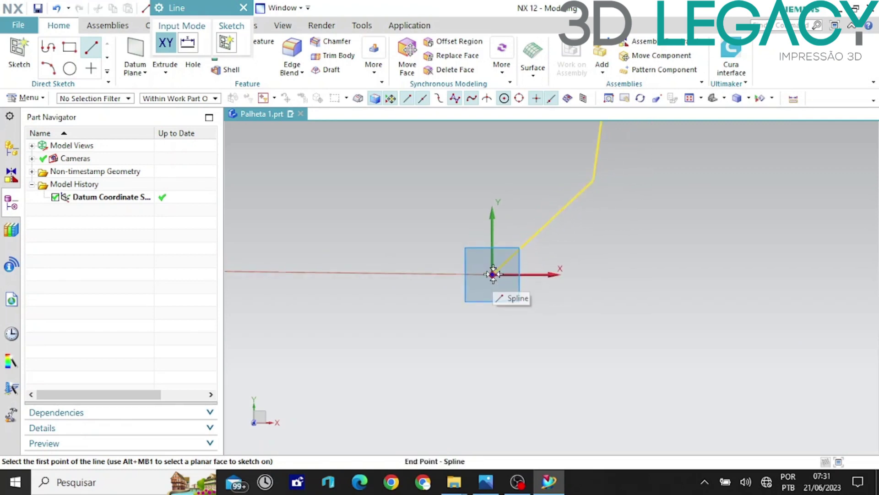
{"action": "scroll", "coordinate": [493, 274], "scroll_direction": "down", "scroll_amount": 1}
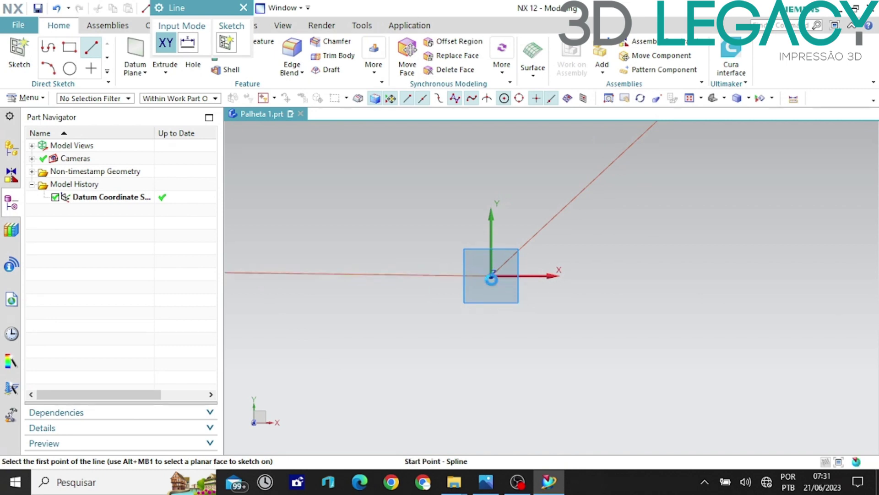
{"action": "left_click", "coordinate": [491, 275]}
{"action": "scroll", "coordinate": [465, 284], "scroll_direction": "up", "scroll_amount": 2}
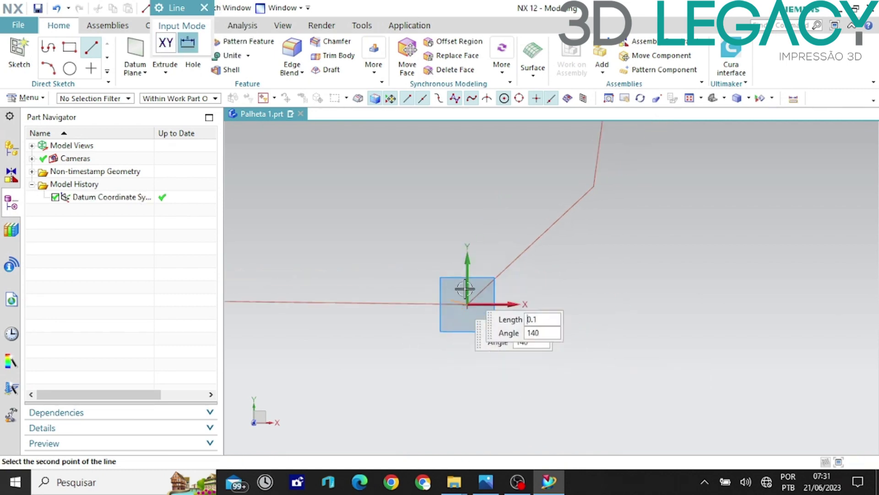
{"action": "scroll", "coordinate": [623, 183], "scroll_direction": "down", "scroll_amount": 2}
{"action": "scroll", "coordinate": [623, 183], "scroll_direction": "down", "scroll_amount": 1}
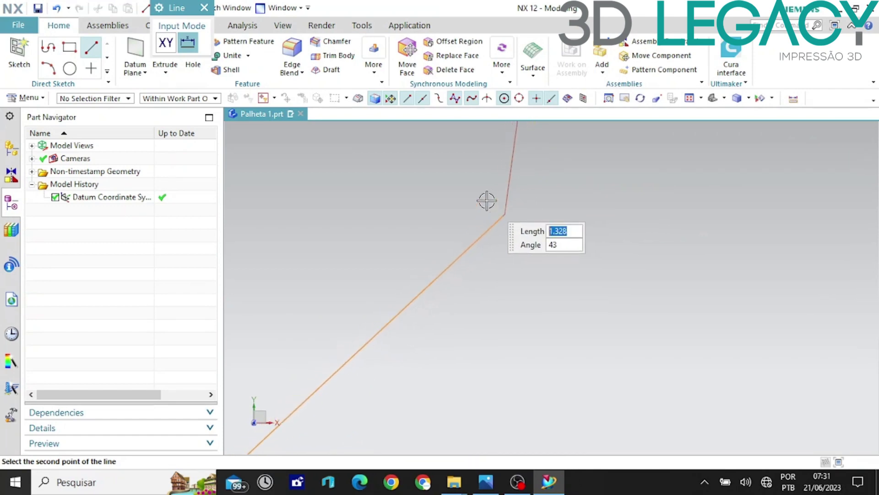
{"action": "scroll", "coordinate": [484, 214], "scroll_direction": "down", "scroll_amount": 1}
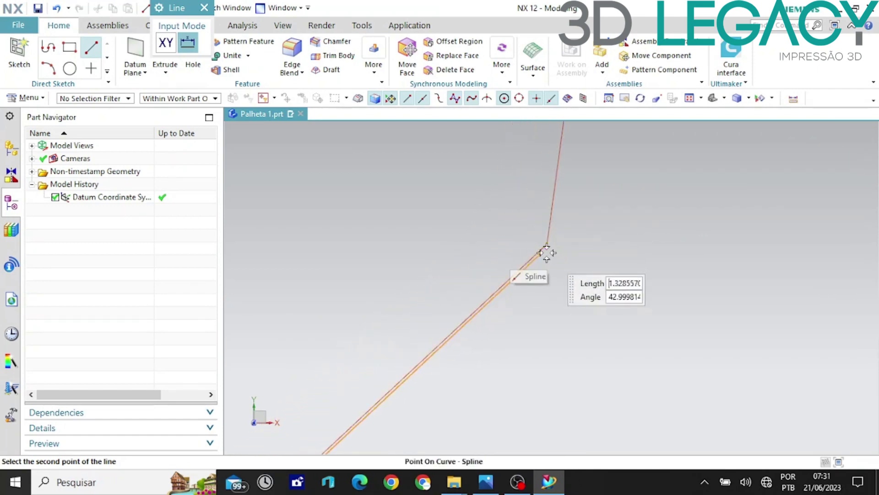
{"action": "left_click", "coordinate": [545, 253]}
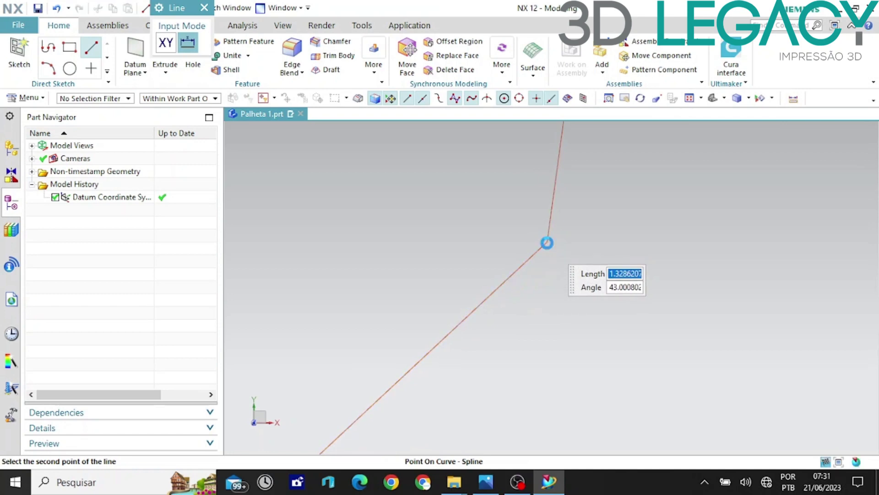
{"action": "left_click", "coordinate": [546, 242]}
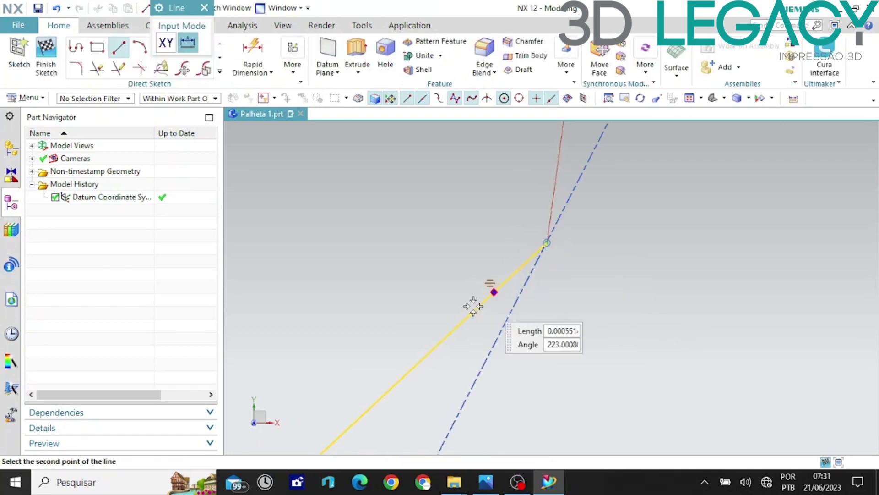
{"action": "scroll", "coordinate": [446, 302], "scroll_direction": "down", "scroll_amount": 5}
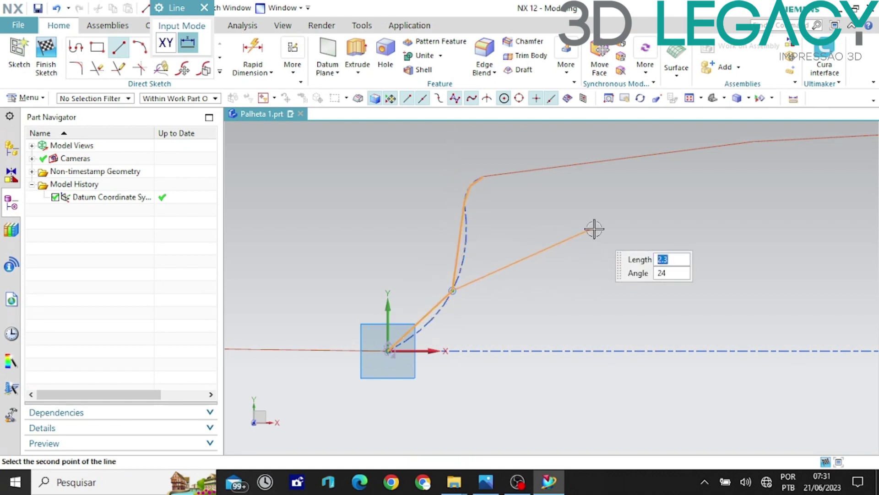
{"action": "scroll", "coordinate": [594, 229], "scroll_direction": "down", "scroll_amount": 4}
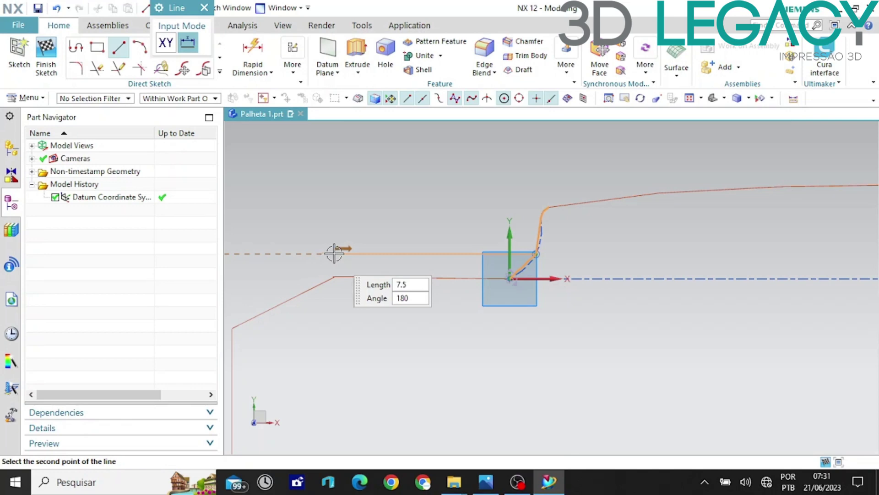
{"action": "scroll", "coordinate": [576, 211], "scroll_direction": "up", "scroll_amount": 3}
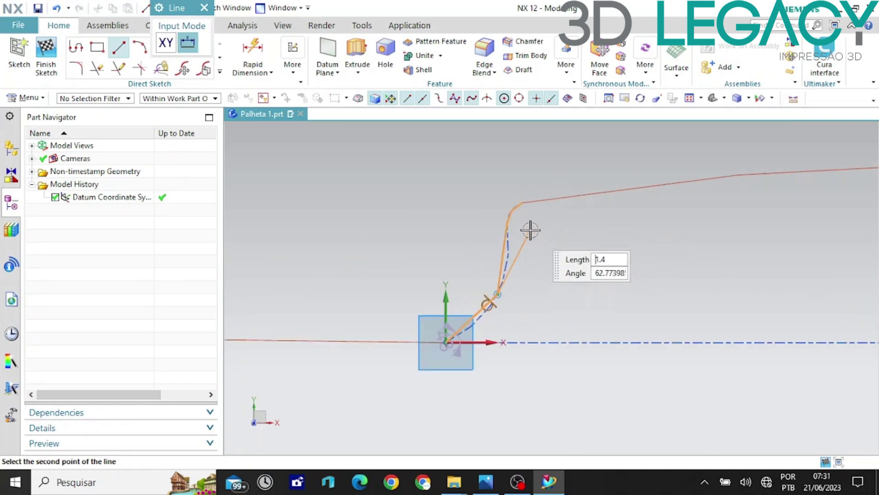
{"action": "left_click", "coordinate": [497, 294]}
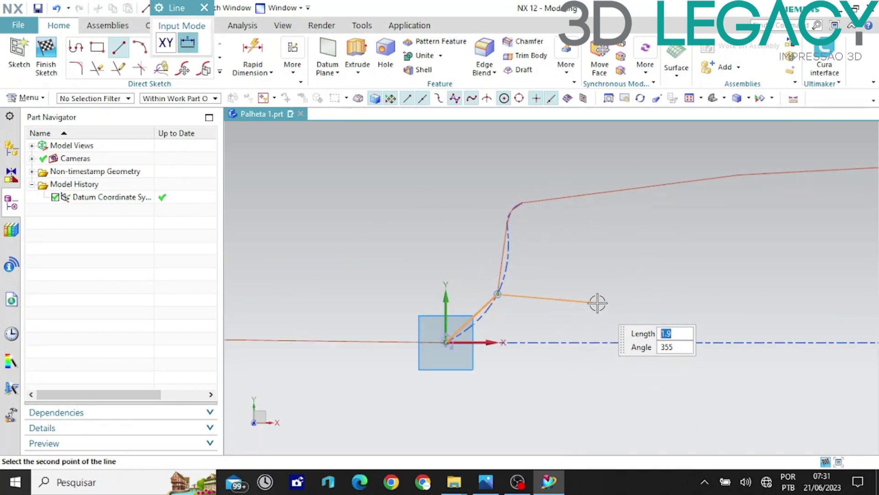
{"action": "key", "text": "Escape"}
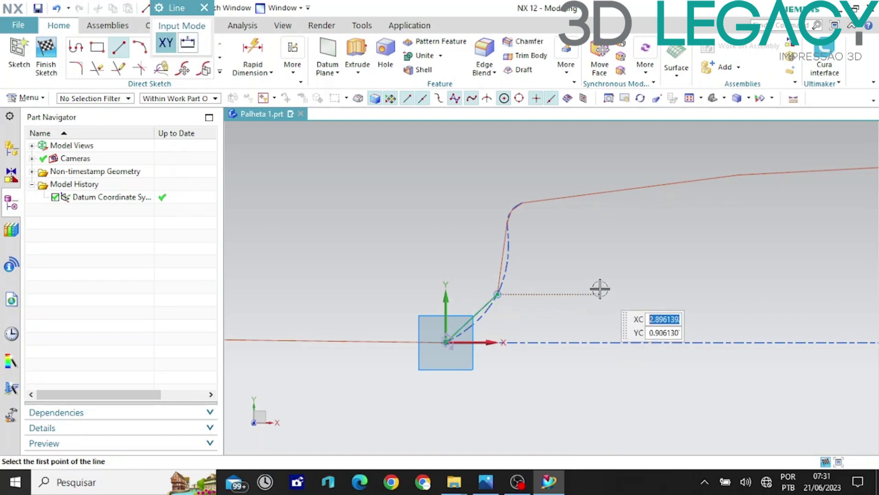
Switch to the MEDIDA MAIOR.jpg photo in the image viewer and examine the notch along the real part's upper edge.
{"action": "left_click", "coordinate": [486, 481]}
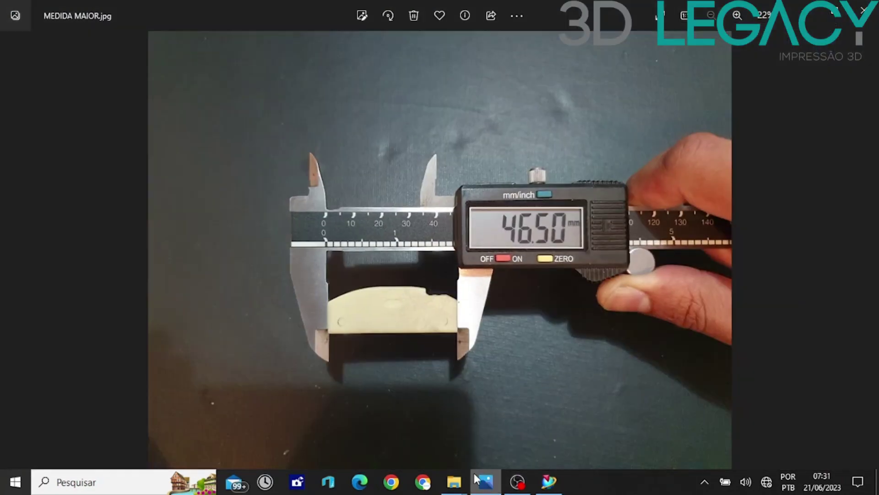
{"action": "scroll", "coordinate": [412, 295], "scroll_direction": "up", "scroll_amount": 5}
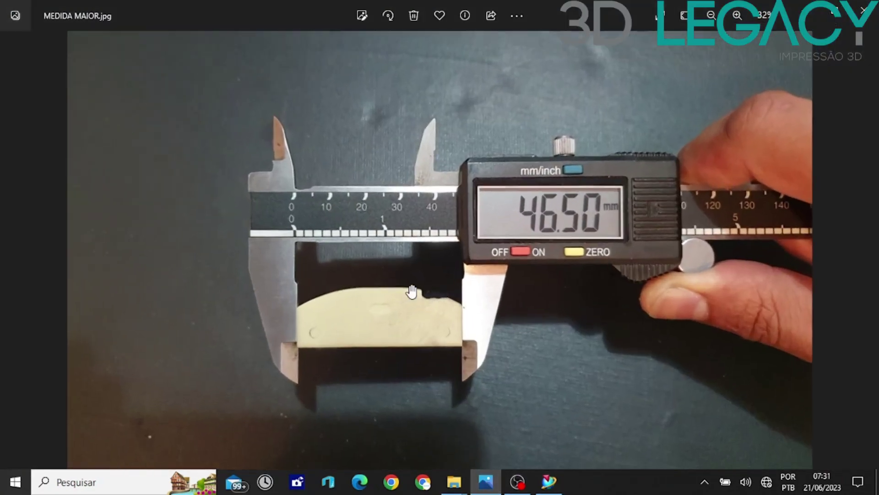
{"action": "scroll", "coordinate": [416, 322], "scroll_direction": "up", "scroll_amount": 3}
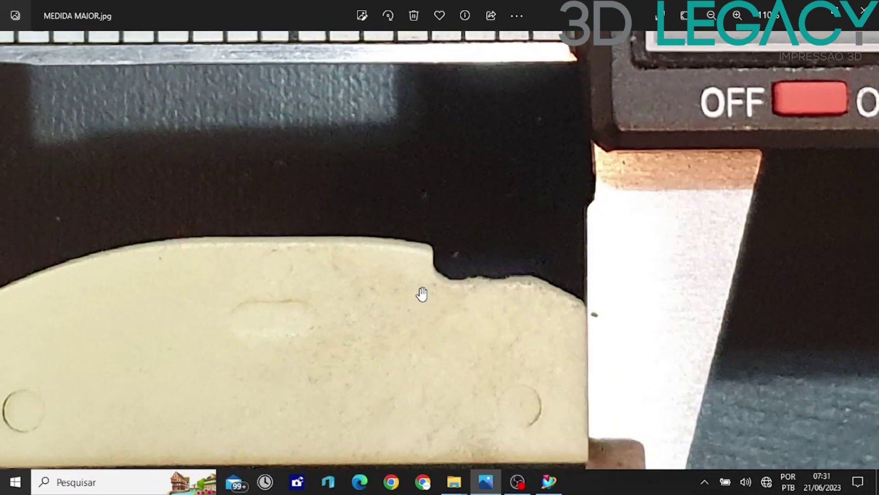
Switch back to NX and delete the 43° line over the notch's slanted segment from the sketch.
{"action": "key", "text": "alt+Tab"}
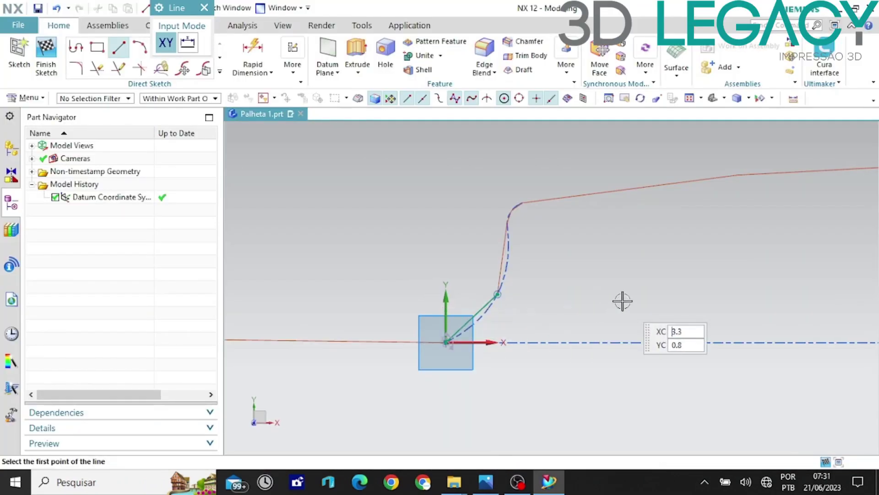
{"action": "key", "text": "Escape"}
{"action": "key", "text": "ctrl+q"}
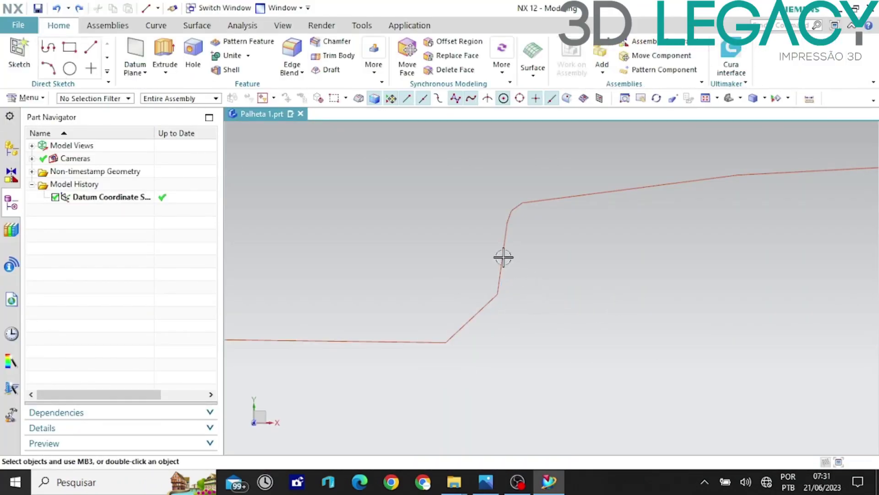
{"action": "scroll", "coordinate": [589, 298], "scroll_direction": "down", "scroll_amount": 4}
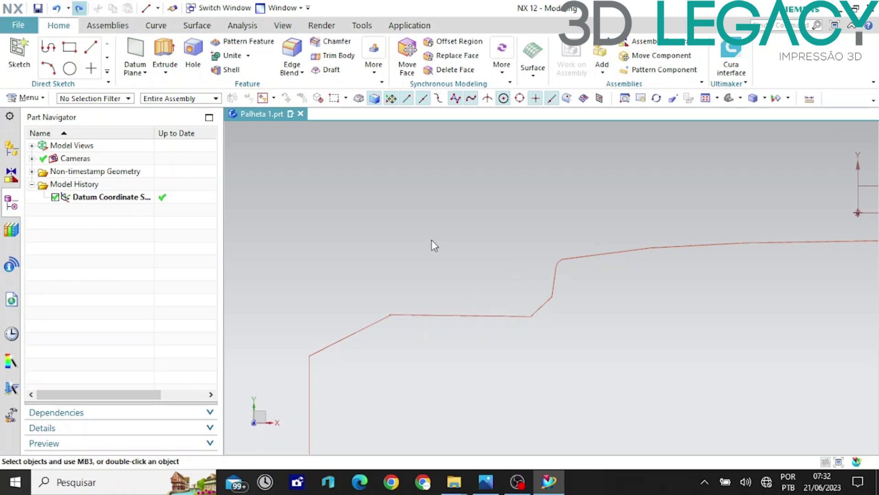
{"action": "key", "text": "l"}
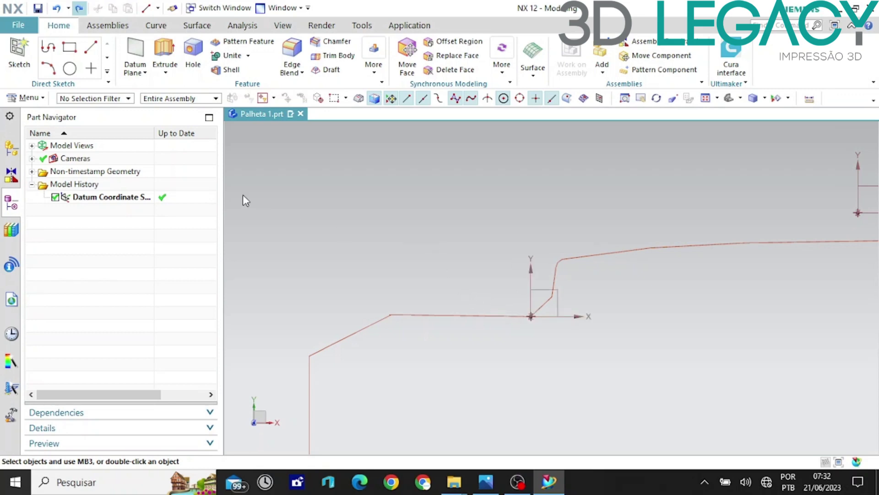
{"action": "scroll", "coordinate": [379, 245], "scroll_direction": "up", "scroll_amount": 5}
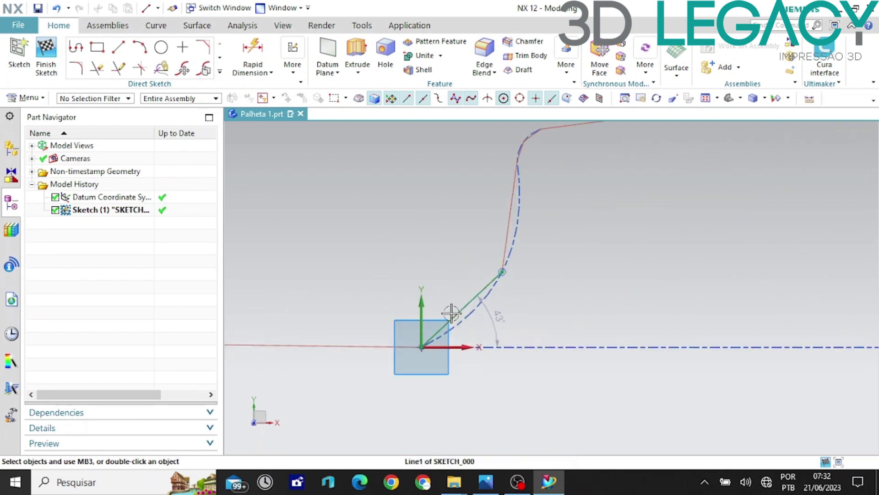
{"action": "left_click", "coordinate": [451, 313]}
{"action": "key", "text": "Escape"}
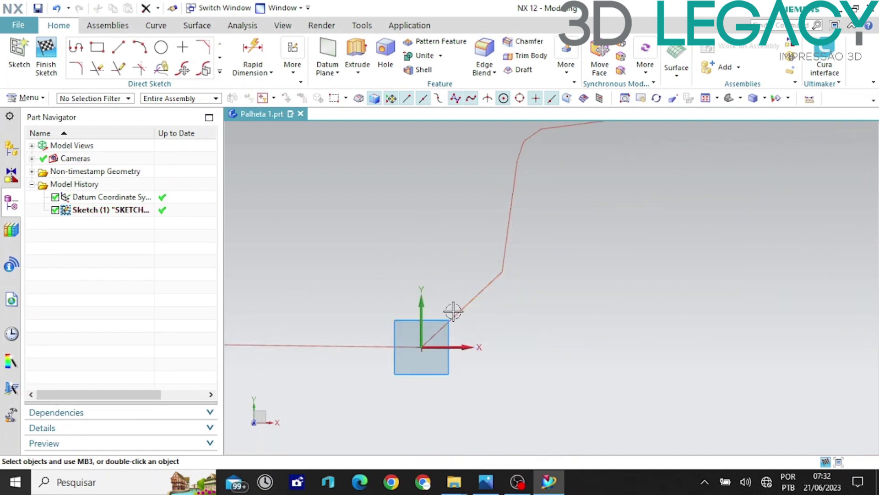
Sketch a line about 6.4 mm long at 179.26° from the notch's lower corner to the upper end of the slanted corner edge.
{"action": "key", "text": "l"}
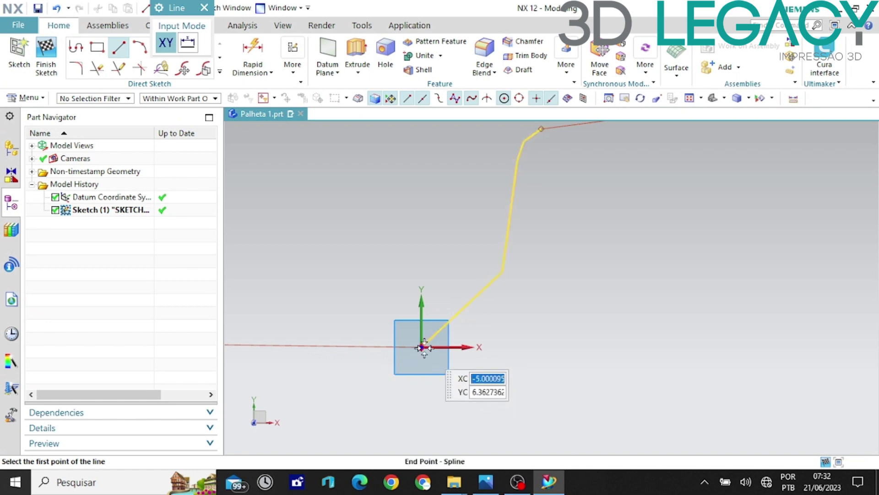
{"action": "left_click", "coordinate": [421, 346]}
{"action": "scroll", "coordinate": [595, 364], "scroll_direction": "down", "scroll_amount": 3}
{"action": "scroll", "coordinate": [435, 354], "scroll_direction": "up", "scroll_amount": 4}
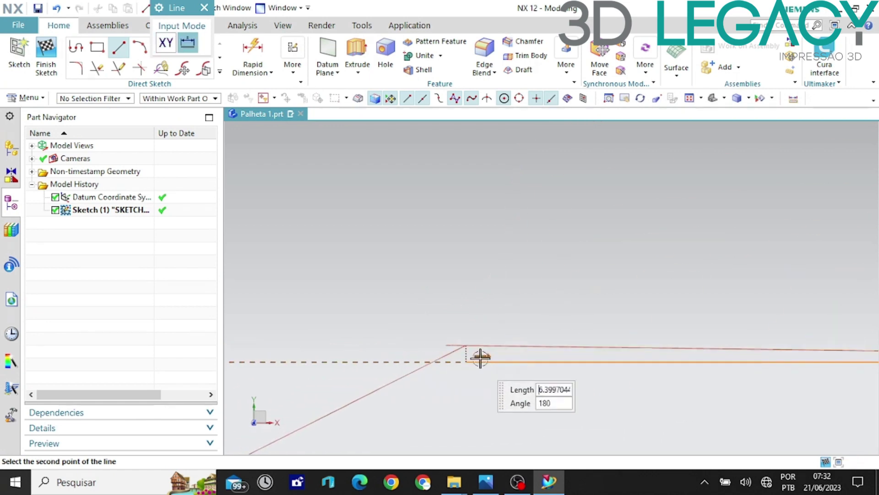
{"action": "scroll", "coordinate": [447, 337], "scroll_direction": "down", "scroll_amount": 1}
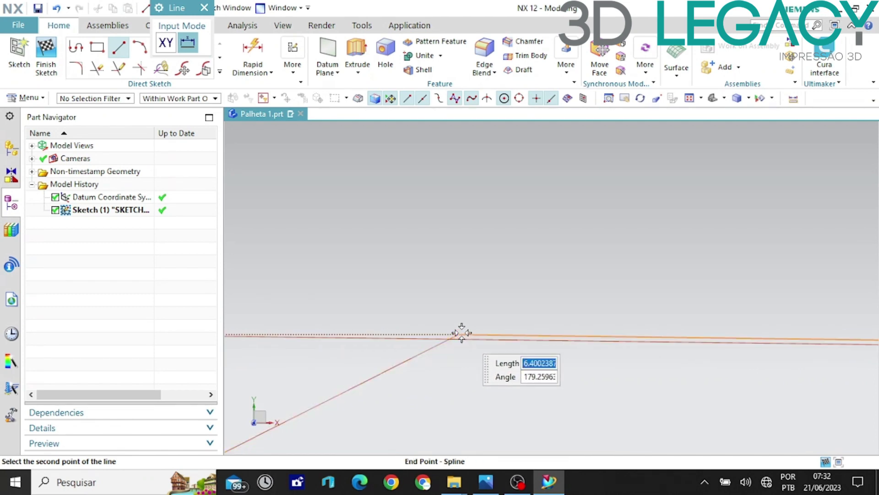
{"action": "left_click", "coordinate": [460, 334]}
Sketch a line about 4.23 mm long at 206.7° over the slanted corner edge, ending at the top of the vertical side.
{"action": "scroll", "coordinate": [506, 280], "scroll_direction": "down", "scroll_amount": 5}
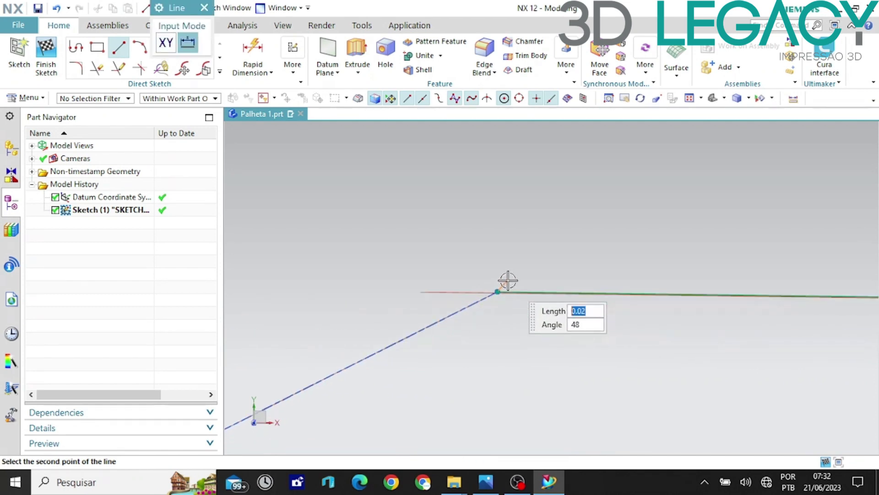
{"action": "scroll", "coordinate": [506, 280], "scroll_direction": "down", "scroll_amount": 3}
{"action": "scroll", "coordinate": [452, 308], "scroll_direction": "up", "scroll_amount": 4}
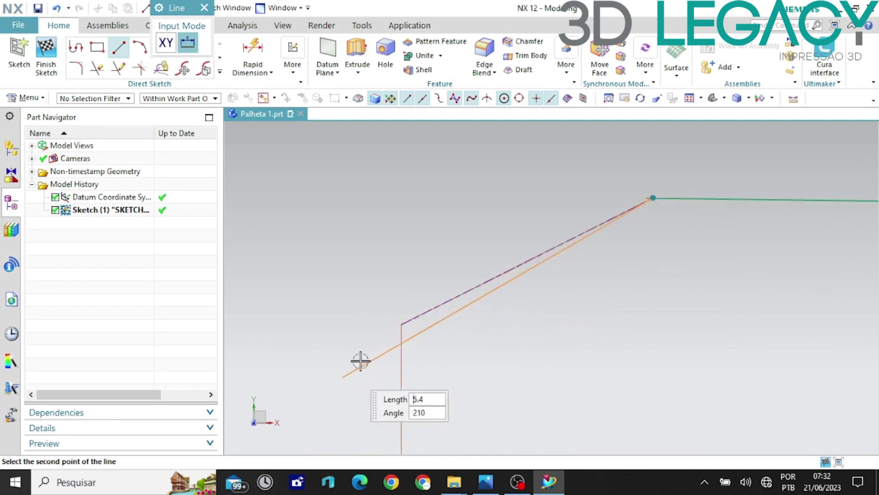
{"action": "scroll", "coordinate": [412, 298], "scroll_direction": "up", "scroll_amount": 4}
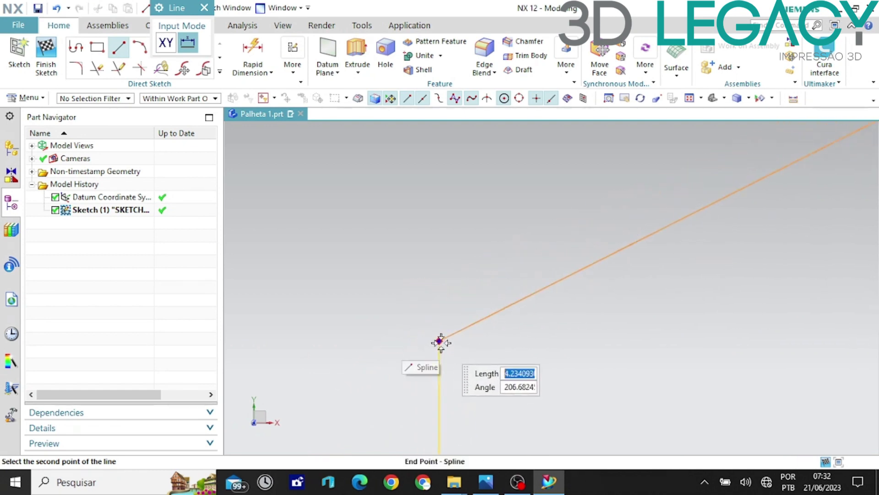
{"action": "left_click", "coordinate": [440, 341]}
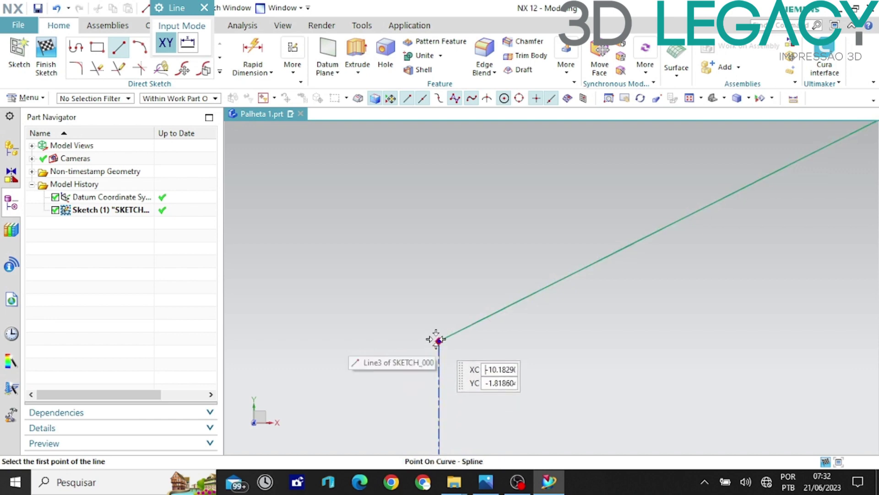
Try to sketch a vertical line about 11.15 mm long from the slanted edge's lower end to the outline's bottom corner.
{"action": "left_click", "coordinate": [437, 340]}
{"action": "scroll", "coordinate": [436, 305], "scroll_direction": "down", "scroll_amount": 5}
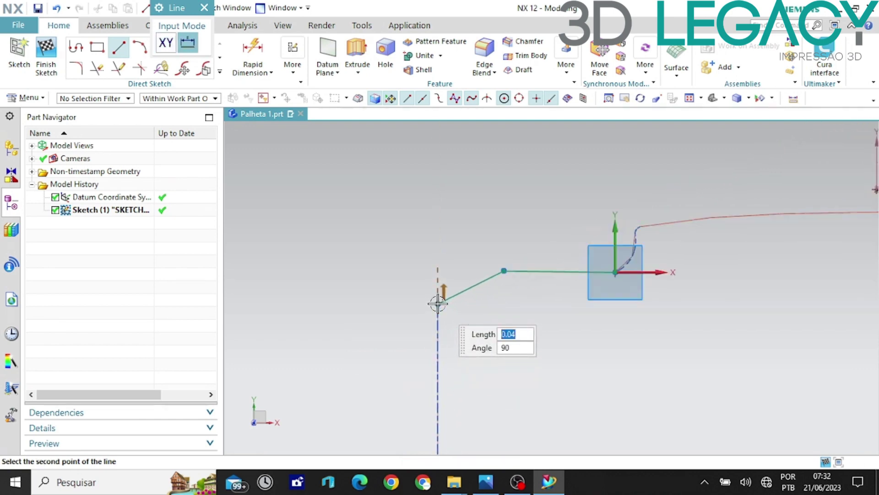
{"action": "scroll", "coordinate": [436, 308], "scroll_direction": "down", "scroll_amount": 3}
{"action": "scroll", "coordinate": [435, 387], "scroll_direction": "up", "scroll_amount": 10}
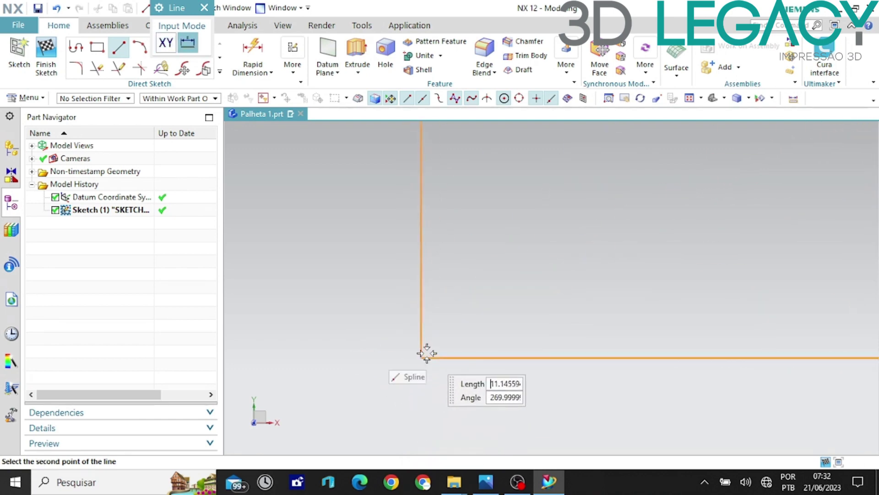
{"action": "scroll", "coordinate": [433, 363], "scroll_direction": "down", "scroll_amount": 2}
{"action": "scroll", "coordinate": [424, 385], "scroll_direction": "up", "scroll_amount": 2}
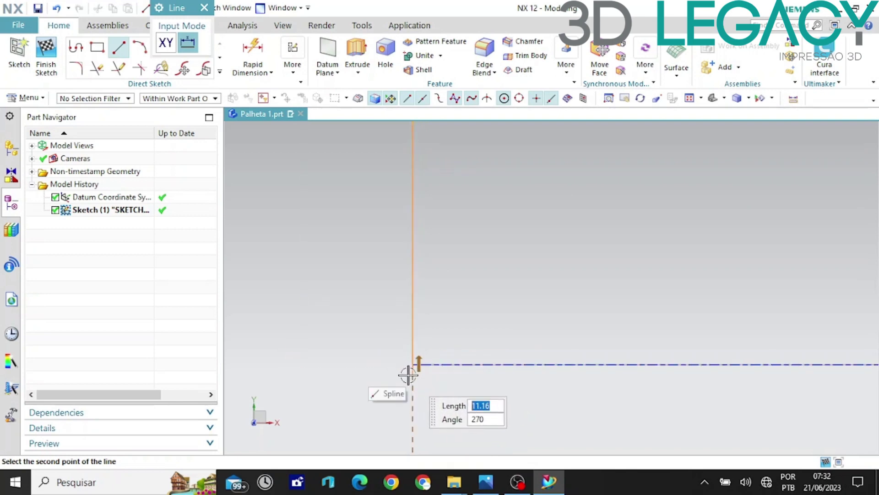
{"action": "left_click", "coordinate": [414, 365]}
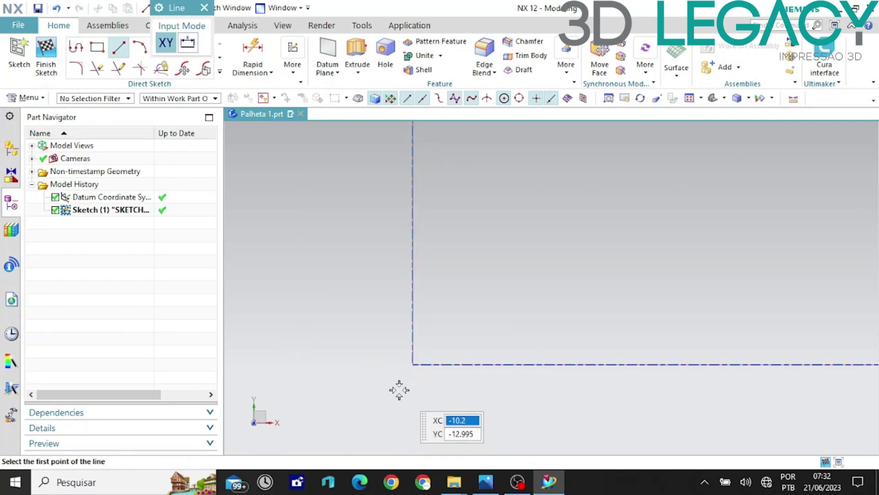
{"action": "middle_click_drag", "start_coordinate": [408, 361], "coordinate": [358, 275], "text": "shift"}
{"action": "scroll", "coordinate": [358, 274], "scroll_direction": "up", "scroll_amount": 3}
{"action": "scroll", "coordinate": [349, 189], "scroll_direction": "down", "scroll_amount": 5}
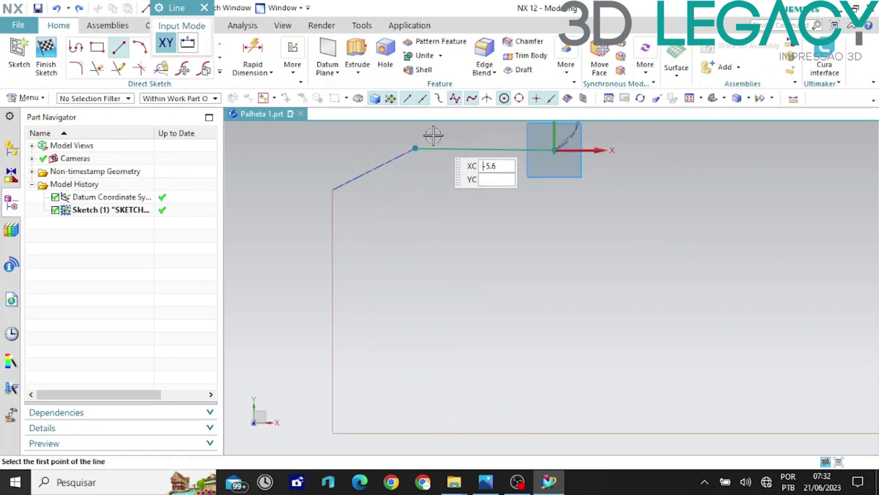
Redraw the slanted corner line, about 4.23 mm long at 206.7°, from the horizontal line's outer end to the vertical side's endpoint.
{"action": "scroll", "coordinate": [581, 164], "scroll_direction": "up", "scroll_amount": 2}
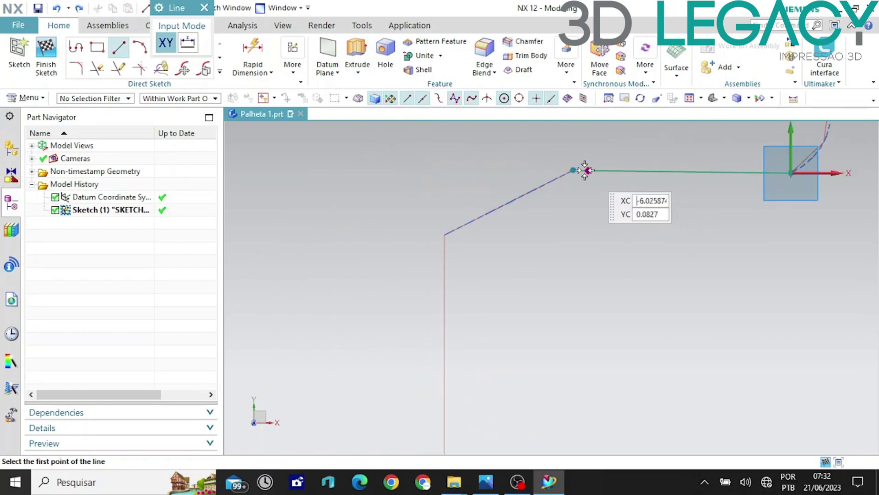
{"action": "left_click", "coordinate": [574, 171]}
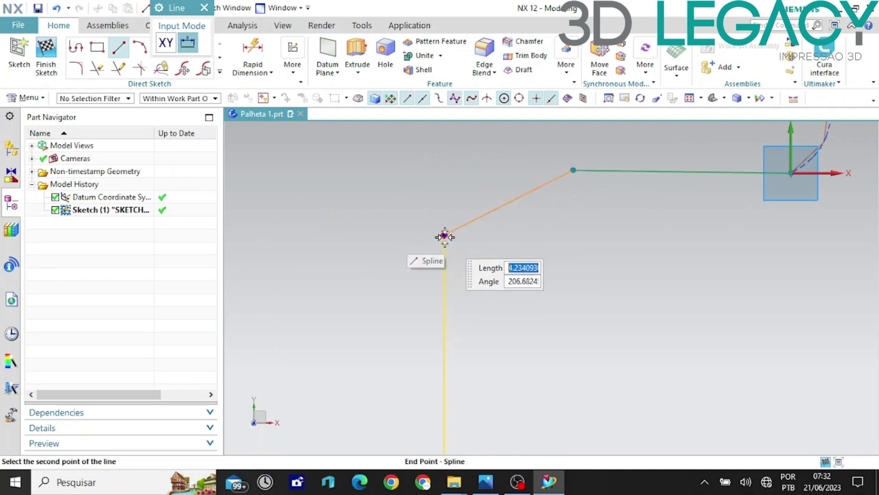
{"action": "left_click", "coordinate": [444, 237]}
Sketch a 17.5 mm vertical line downward from the slanted line's lower end, extending past the outline's bottom edge.
{"action": "left_click", "coordinate": [442, 230]}
{"action": "scroll", "coordinate": [443, 230], "scroll_direction": "up", "scroll_amount": 4}
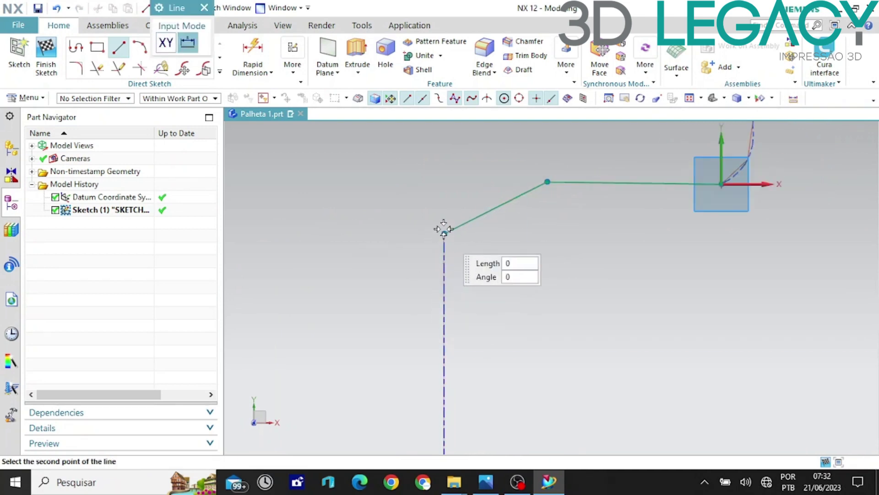
{"action": "type", "text": "17.5"}
{"action": "key", "text": "Return"}
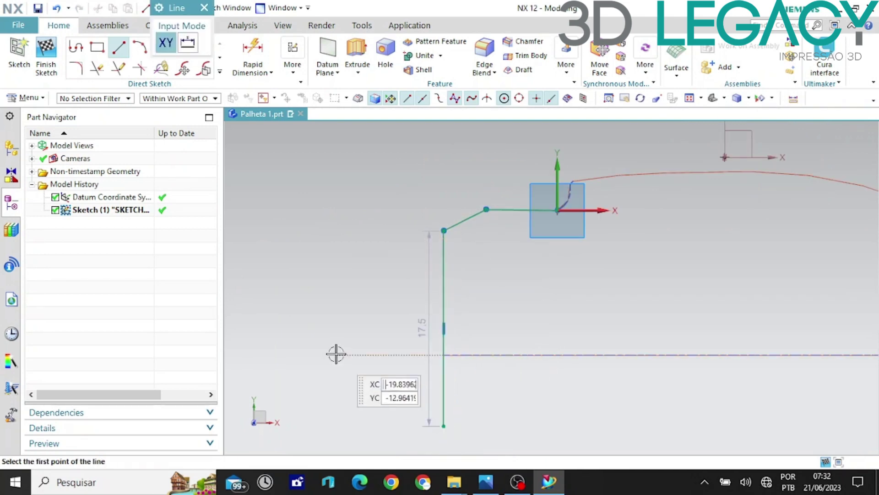
Sketch a 62 mm horizontal line at 180° from the outline's opposite bottom corner along the bottom edge, crossing the vertical line.
{"action": "scroll", "coordinate": [337, 408], "scroll_direction": "up", "scroll_amount": 3}
{"action": "scroll", "coordinate": [589, 375], "scroll_direction": "down", "scroll_amount": 8}
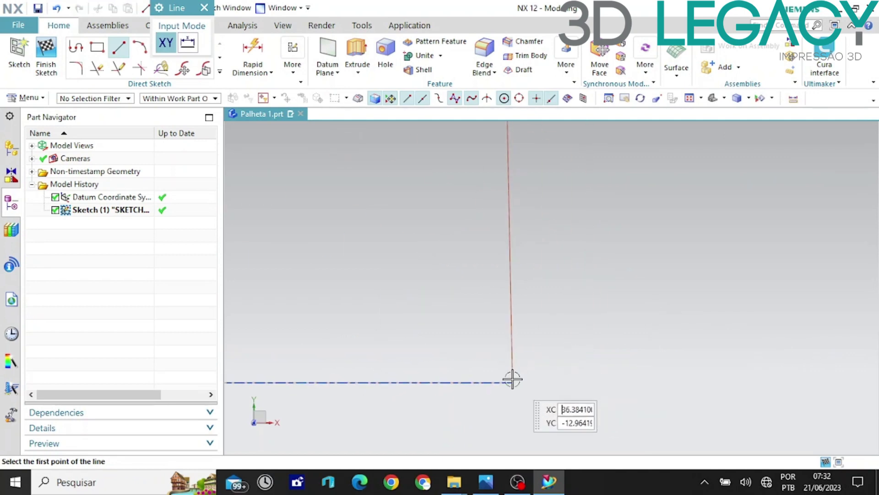
{"action": "left_click", "coordinate": [513, 386]}
{"action": "scroll", "coordinate": [687, 385], "scroll_direction": "up", "scroll_amount": 3}
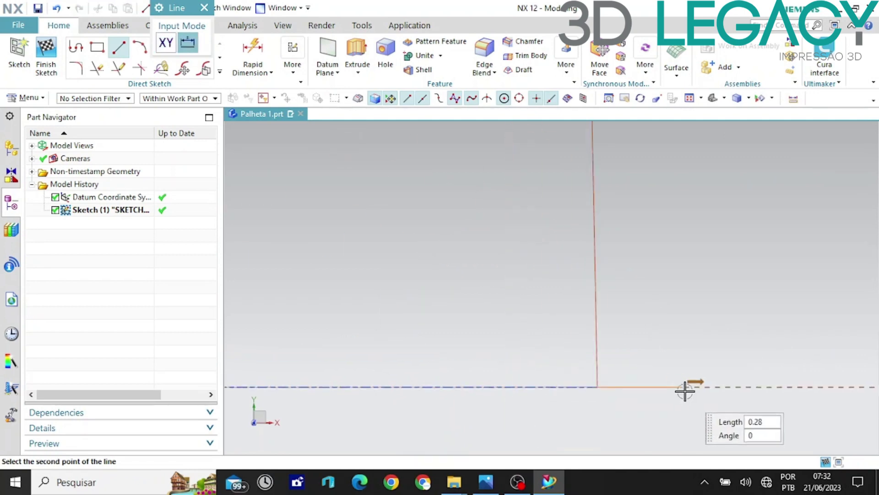
{"action": "scroll", "coordinate": [700, 366], "scroll_direction": "up", "scroll_amount": 3}
{"action": "left_click", "coordinate": [347, 362]}
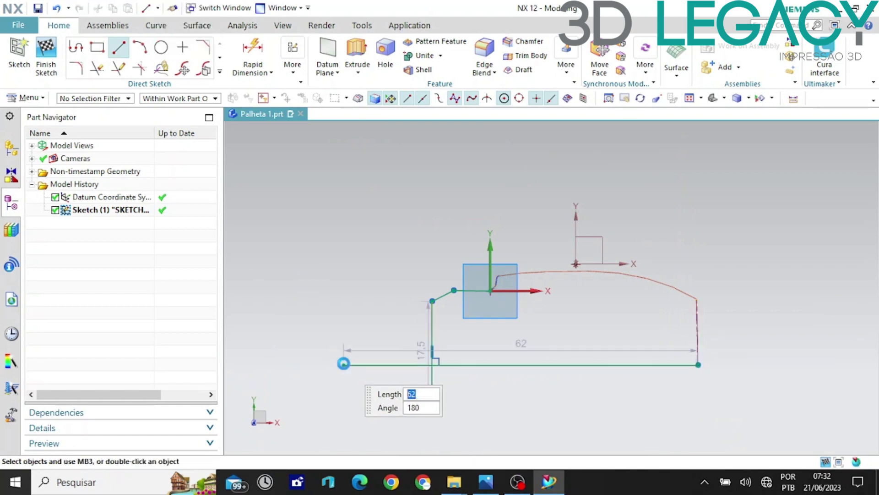
Sketch a line about 11.56 mm long at 91.13° from the 62 mm line's start up to the end of the upper curve.
{"action": "scroll", "coordinate": [760, 357], "scroll_direction": "up", "scroll_amount": 3}
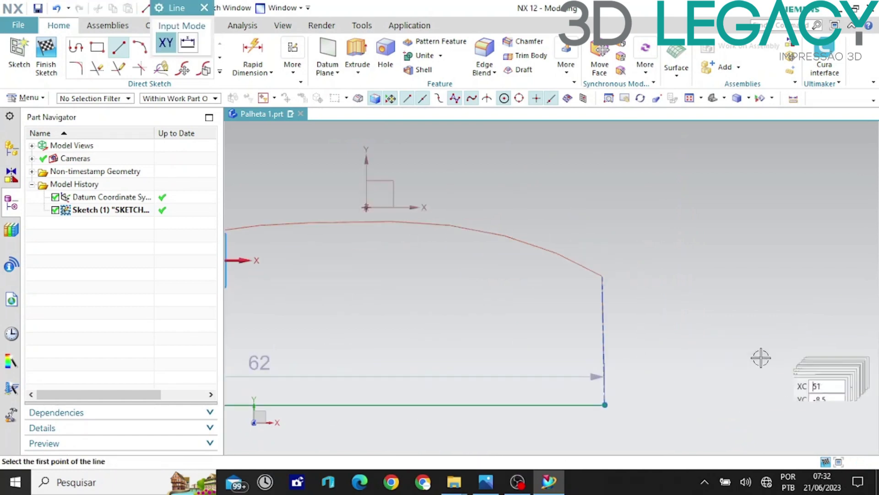
{"action": "left_click", "coordinate": [605, 405]}
{"action": "left_click", "coordinate": [604, 275]}
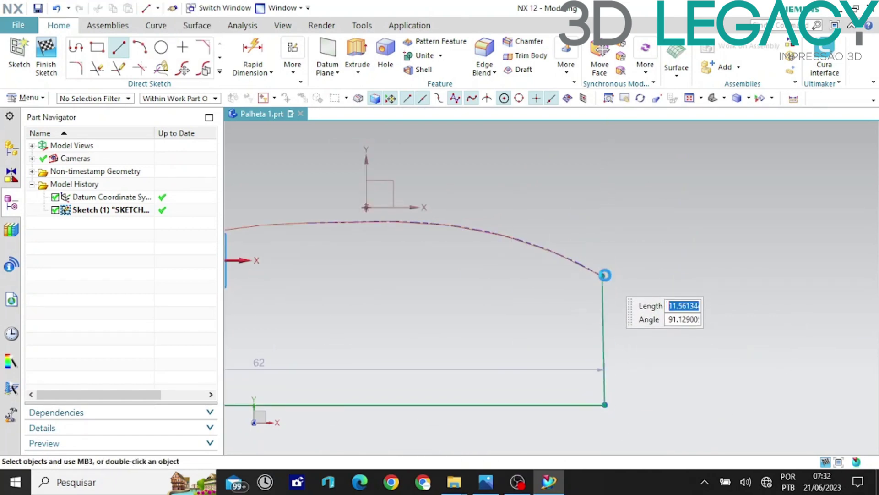
Quick Trim the overhanging ends of the vertical and horizontal lines where they cross at the profile's bottom corner.
{"action": "scroll", "coordinate": [441, 356], "scroll_direction": "down", "scroll_amount": 3}
{"action": "scroll", "coordinate": [450, 338], "scroll_direction": "up", "scroll_amount": 5}
{"action": "scroll", "coordinate": [450, 338], "scroll_direction": "up", "scroll_amount": 1}
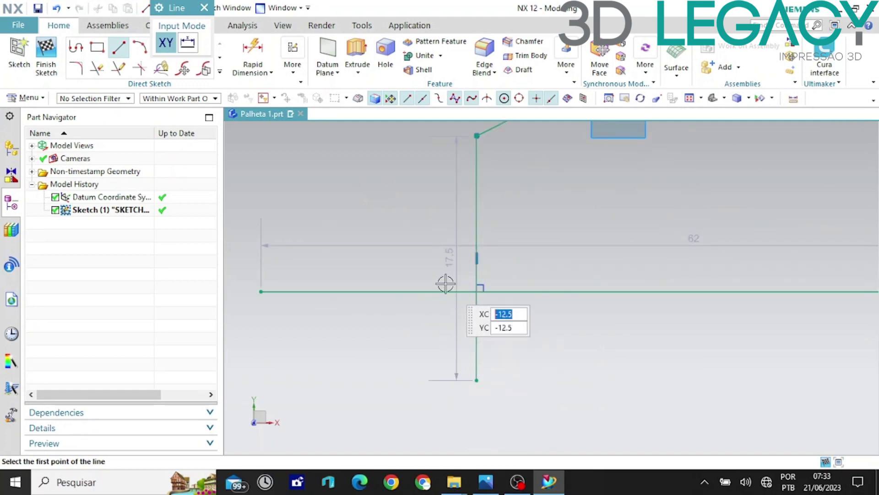
{"action": "key", "text": "Escape"}
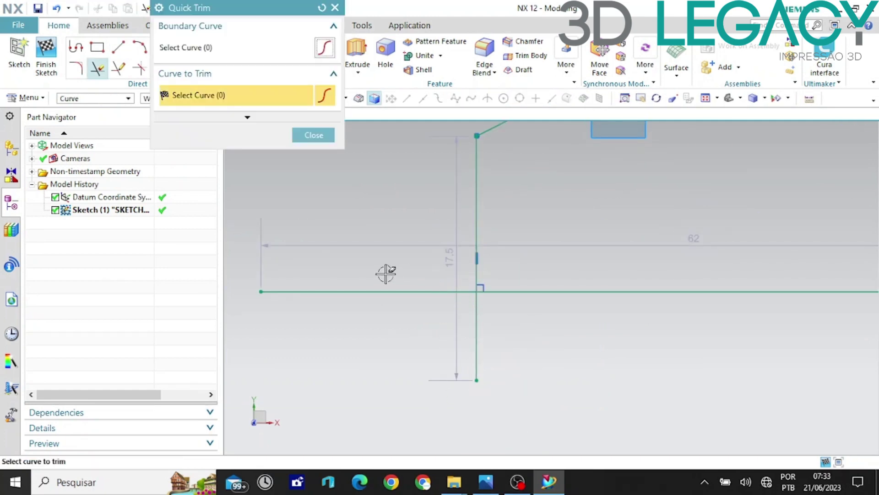
{"action": "mouse_move", "coordinate": [533, 362]}
{"action": "left_mouse_down"}
{"action": "mouse_move", "coordinate": [585, 365]}
{"action": "mouse_move", "coordinate": [330, 349]}
{"action": "left_mouse_up"}
{"action": "scroll", "coordinate": [376, 322], "scroll_direction": "down", "scroll_amount": 4}
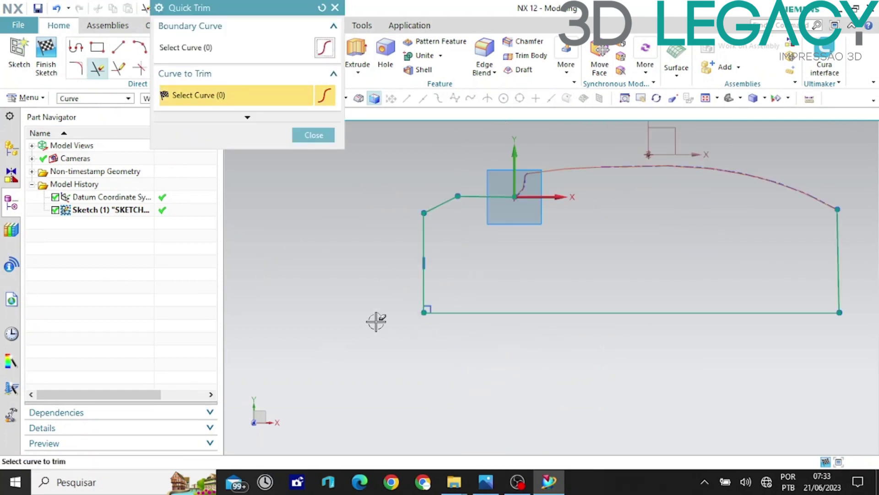
{"action": "scroll", "coordinate": [431, 341], "scroll_direction": "down", "scroll_amount": 2}
{"action": "scroll", "coordinate": [704, 246], "scroll_direction": "up", "scroll_amount": 3}
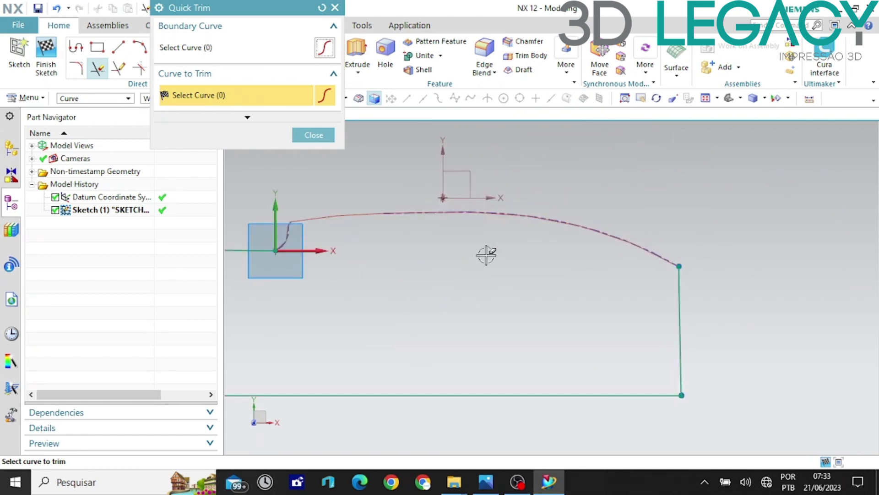
{"action": "scroll", "coordinate": [487, 255], "scroll_direction": "down", "scroll_amount": 3}
{"action": "scroll", "coordinate": [437, 249], "scroll_direction": "up", "scroll_amount": 2}
{"action": "middle_click", "coordinate": [455, 230]}
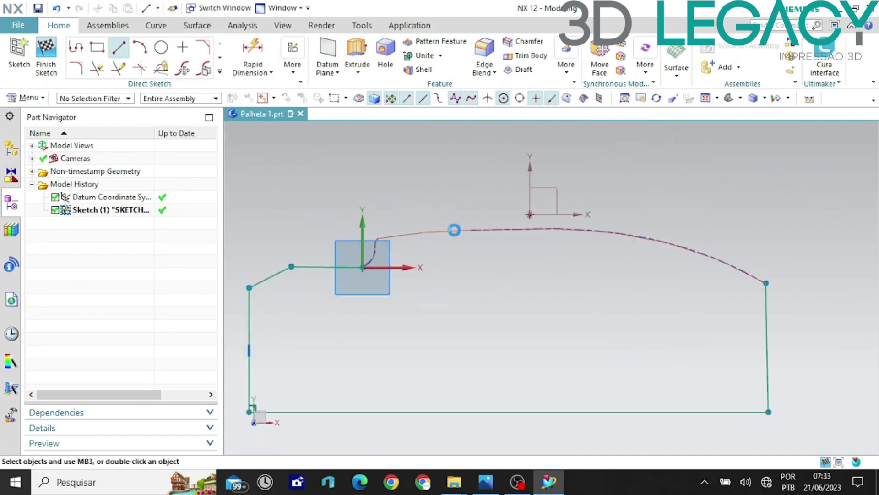
Try to sketch a line along the upper curve, starting from the endpoint of its long spline.
{"action": "key", "text": "l"}
{"action": "left_click", "coordinate": [470, 228]}
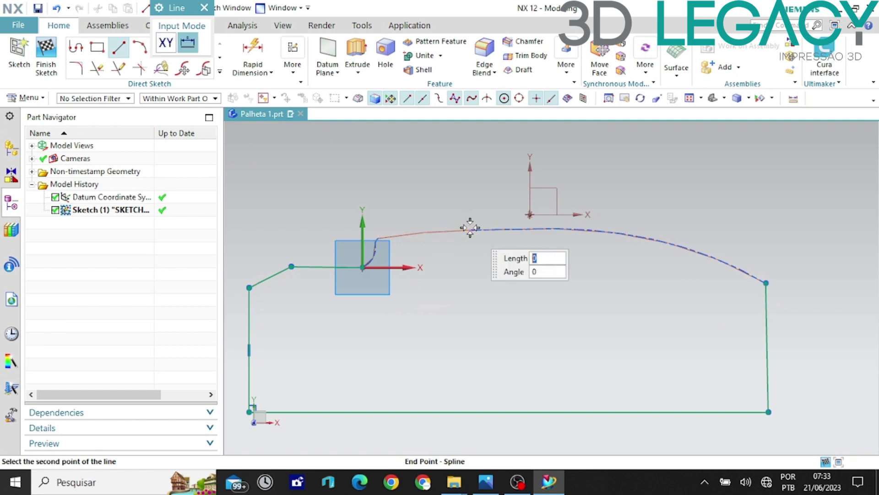
{"action": "scroll", "coordinate": [467, 229], "scroll_direction": "up", "scroll_amount": 2}
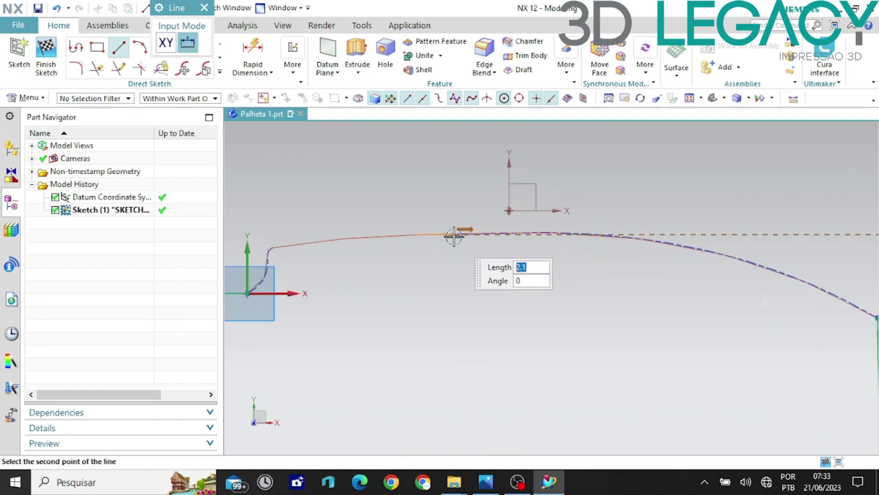
{"action": "left_click", "coordinate": [555, 232]}
{"action": "scroll", "coordinate": [563, 239], "scroll_direction": "up", "scroll_amount": 1}
{"action": "scroll", "coordinate": [617, 246], "scroll_direction": "down", "scroll_amount": 2}
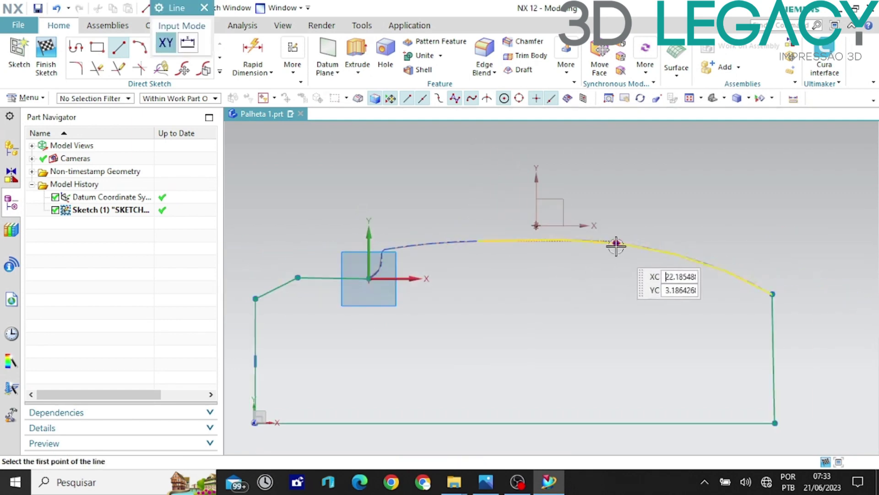
Sketch a line about 7.57 mm long at about 1° along the flat crest of the upper curve, starting on the long spline's endpoint.
{"action": "scroll", "coordinate": [609, 242], "scroll_direction": "up", "scroll_amount": 3}
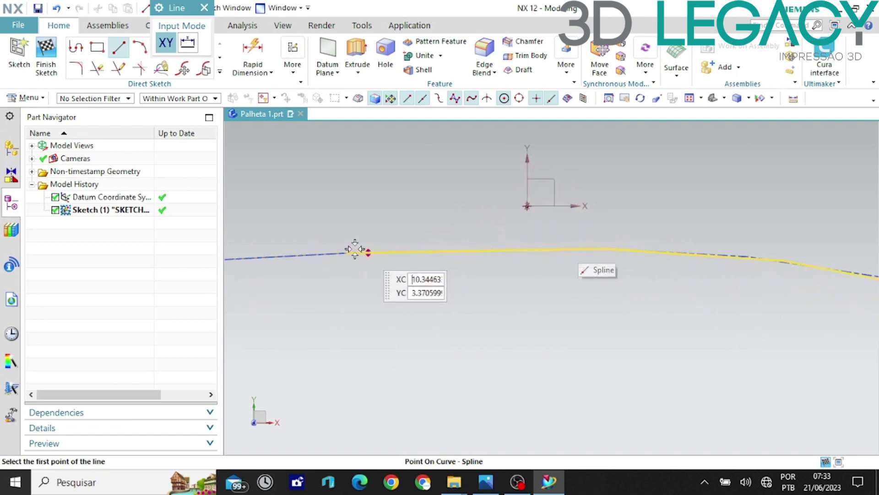
{"action": "left_click", "coordinate": [347, 252]}
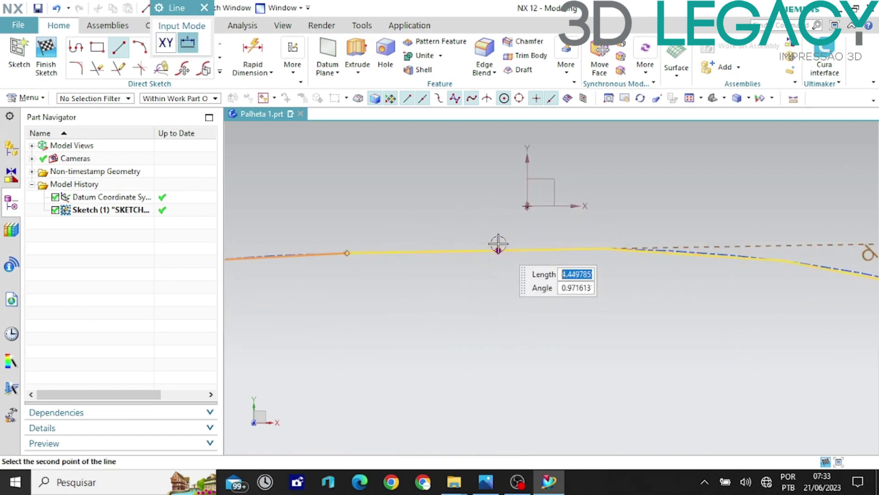
{"action": "scroll", "coordinate": [522, 239], "scroll_direction": "down", "scroll_amount": 4}
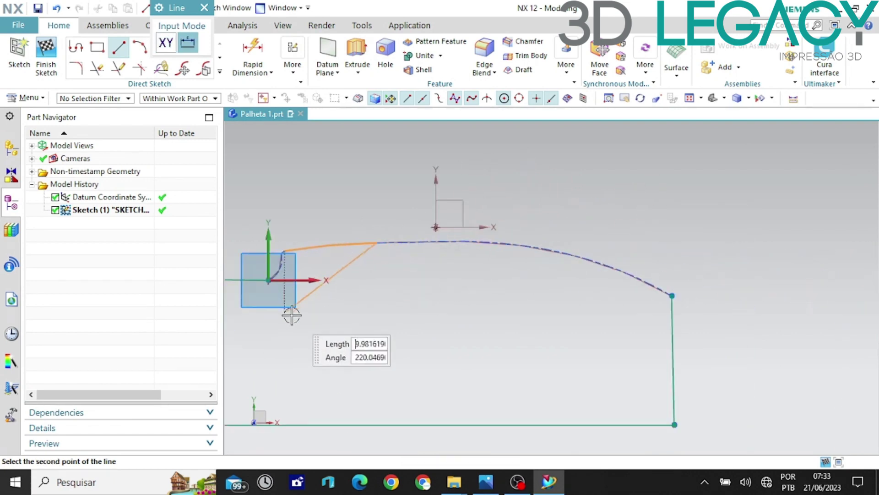
{"action": "type", "text": "5.2"}
{"action": "key", "text": "Tab"}
{"action": "scroll", "coordinate": [385, 232], "scroll_direction": "up", "scroll_amount": 3}
{"action": "type", "text": "56"}
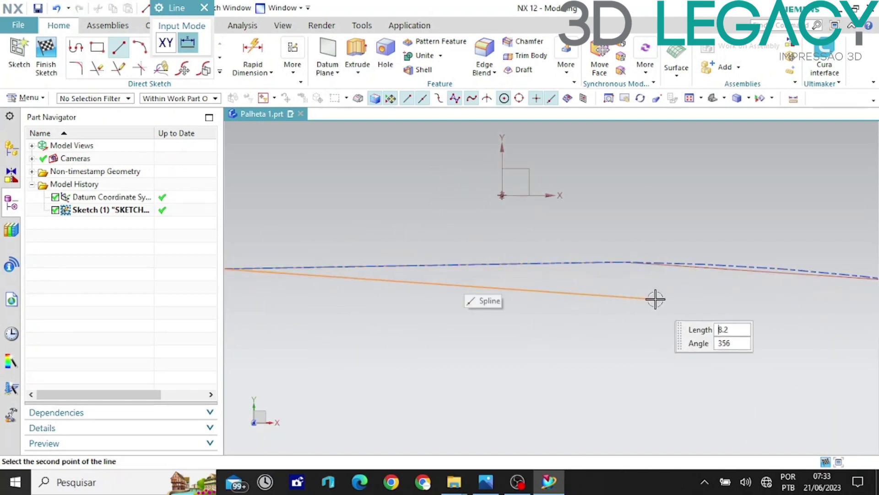
{"action": "middle_click_drag", "start_coordinate": [863, 305], "coordinate": [730, 257], "text": "shift"}
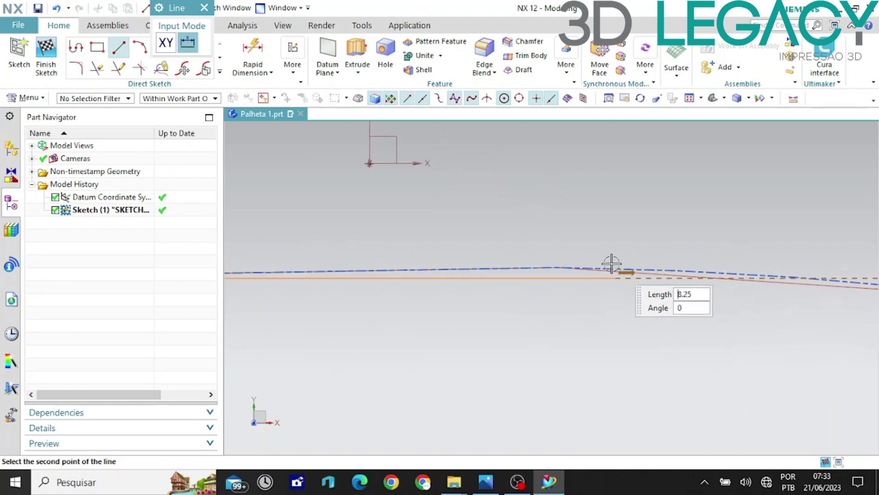
{"action": "scroll", "coordinate": [611, 264], "scroll_direction": "up", "scroll_amount": 3}
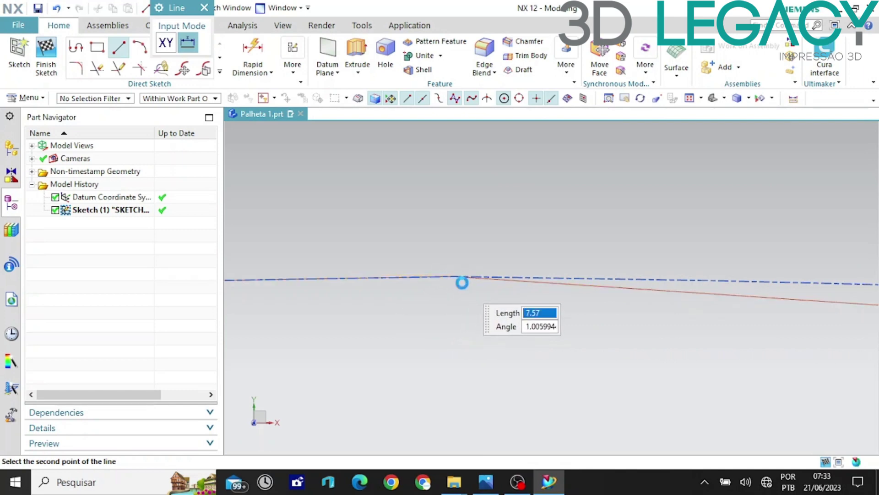
{"action": "left_click", "coordinate": [462, 280]}
{"action": "scroll", "coordinate": [549, 251], "scroll_direction": "down", "scroll_amount": 5}
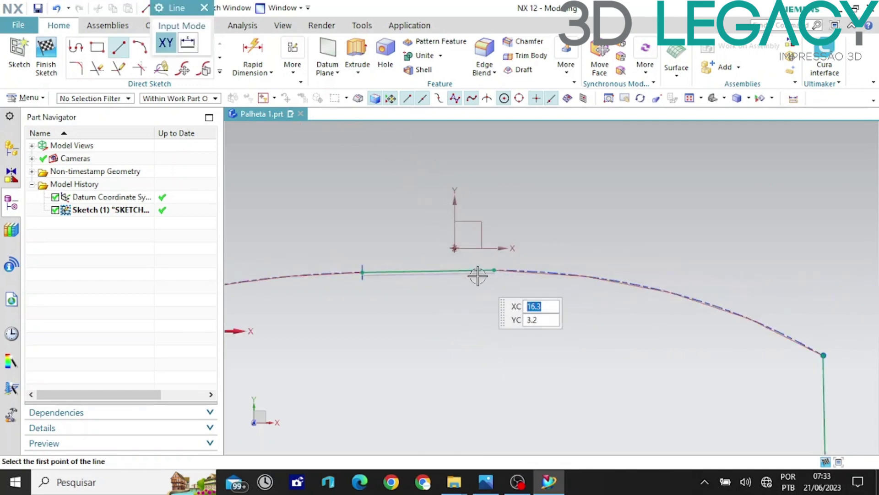
{"action": "scroll", "coordinate": [630, 249], "scroll_direction": "down", "scroll_amount": 5}
{"action": "key", "text": "Escape"}
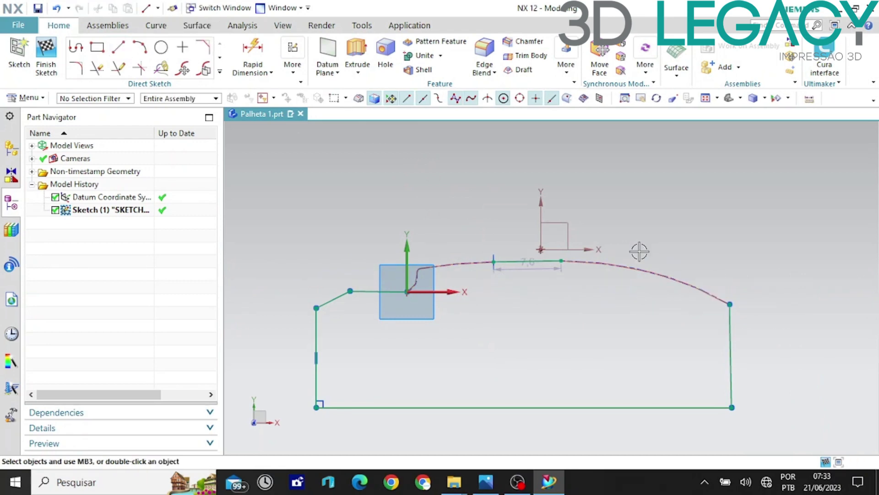
Sketch a three-point arc of about 36.7 mm radius from the crest line's end to the top of the 11.56 mm line.
{"action": "key", "text": "c"}
{"action": "key", "text": "Return"}
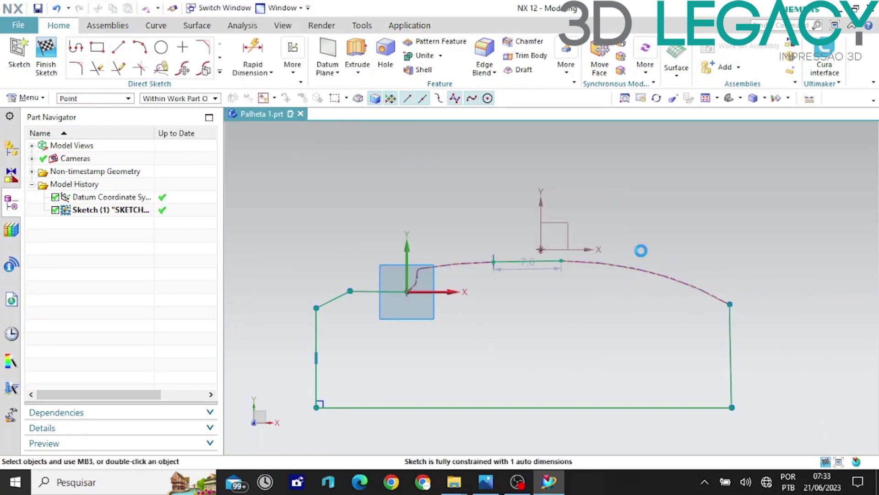
{"action": "key", "text": "a"}
{"action": "left_click", "coordinate": [560, 261]}
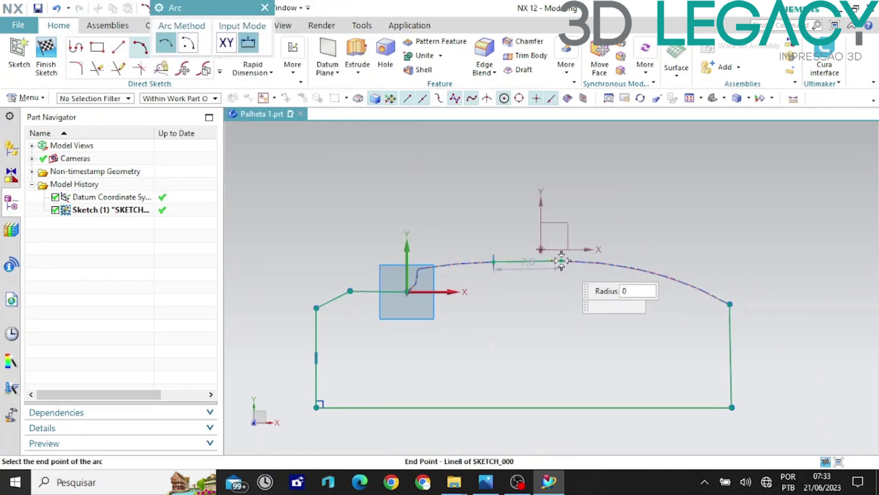
{"action": "left_click", "coordinate": [730, 306]}
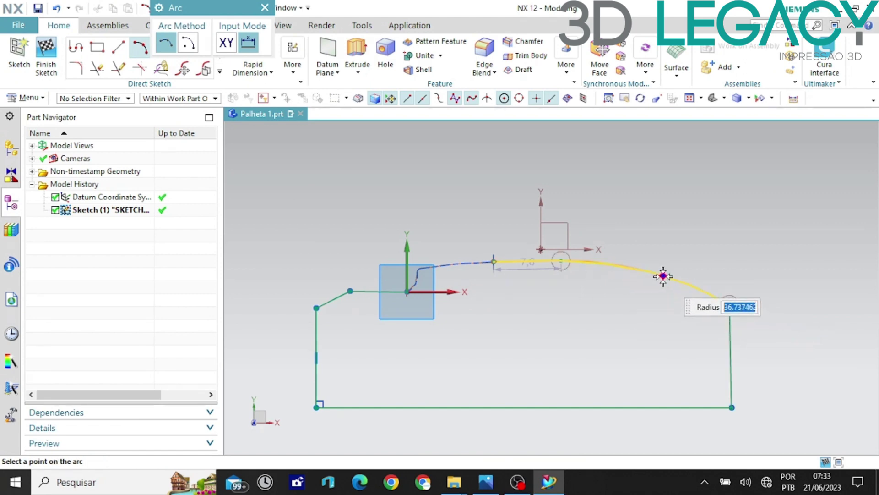
{"action": "left_click", "coordinate": [615, 316]}
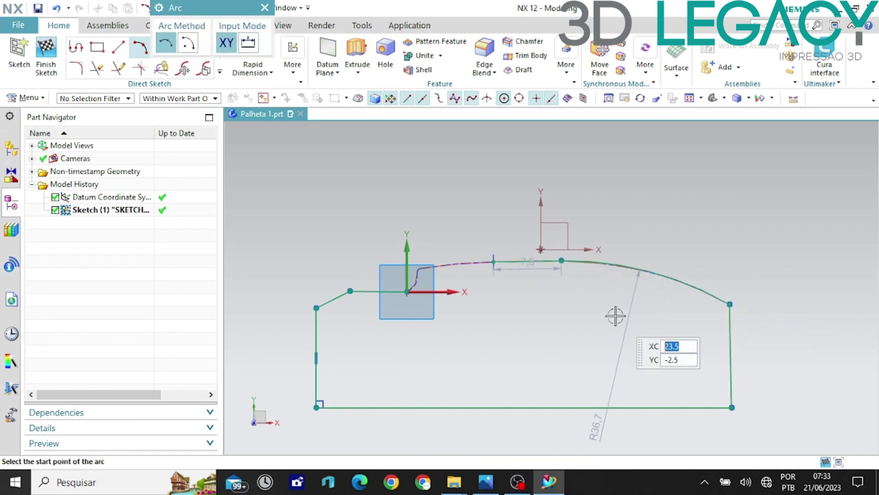
Sketch a three-point arc of about 0.4 mm radius over the small rounded corner at the top of the notch.
{"action": "scroll", "coordinate": [413, 293], "scroll_direction": "up", "scroll_amount": 5}
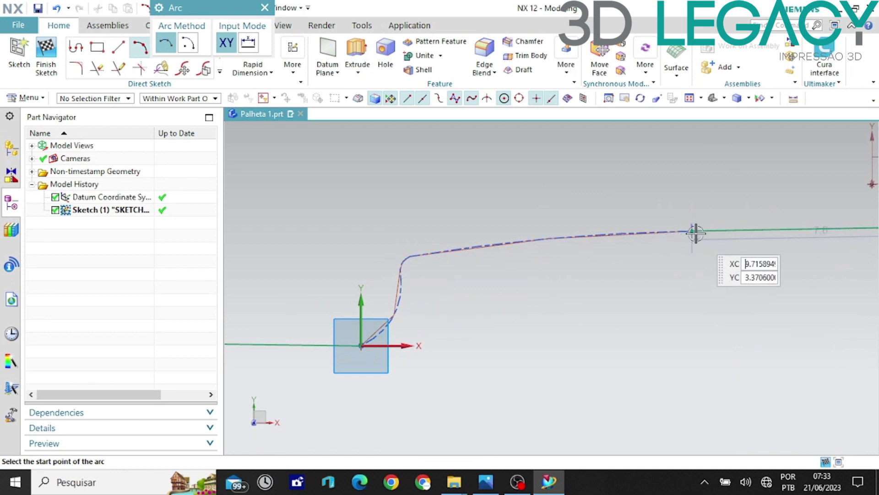
{"action": "scroll", "coordinate": [420, 280], "scroll_direction": "up", "scroll_amount": 4}
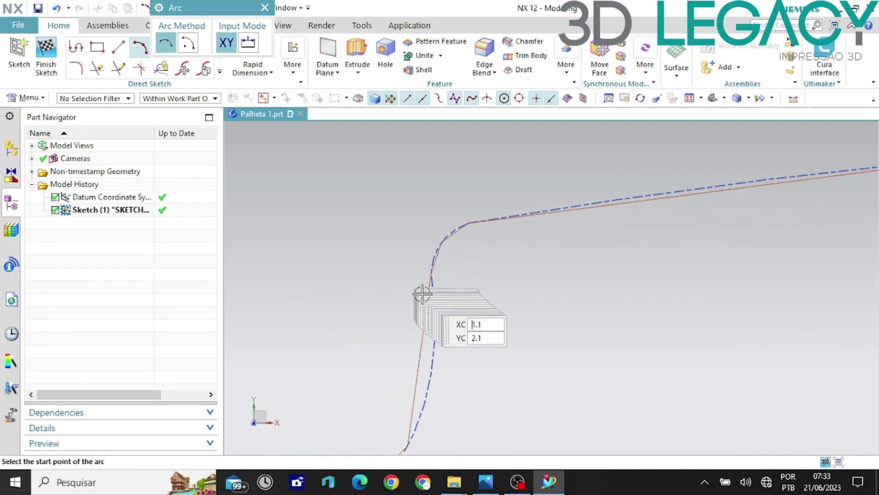
{"action": "scroll", "coordinate": [468, 236], "scroll_direction": "up", "scroll_amount": 1}
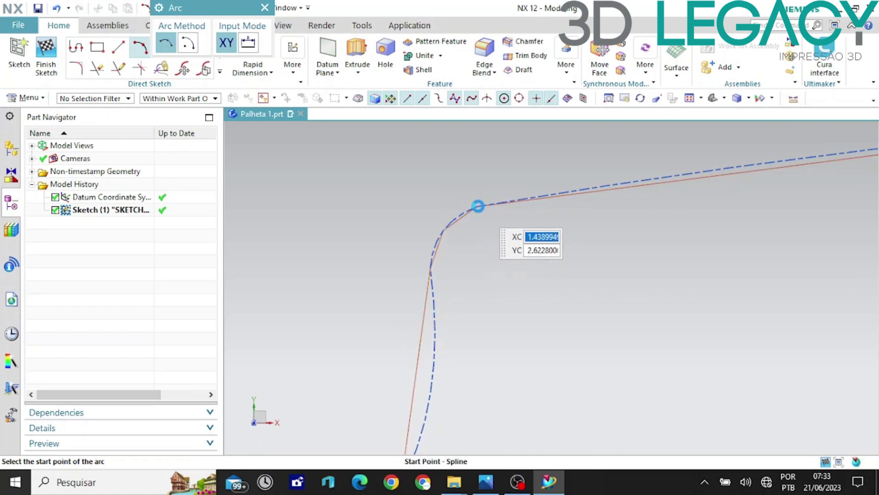
{"action": "left_click", "coordinate": [477, 207]}
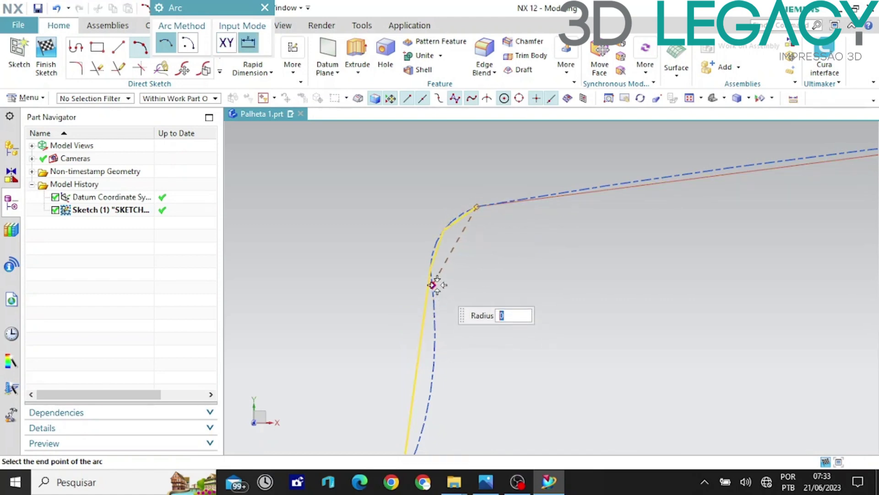
{"action": "left_click", "coordinate": [432, 285]}
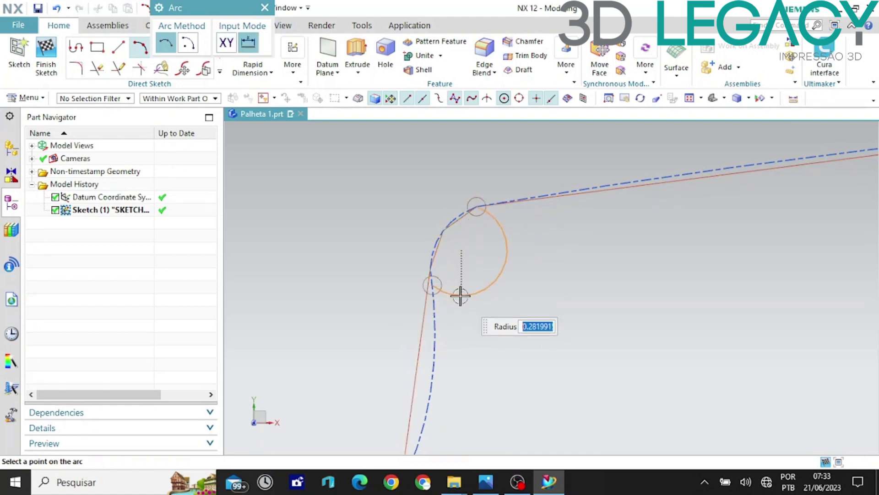
{"action": "left_click", "coordinate": [439, 237]}
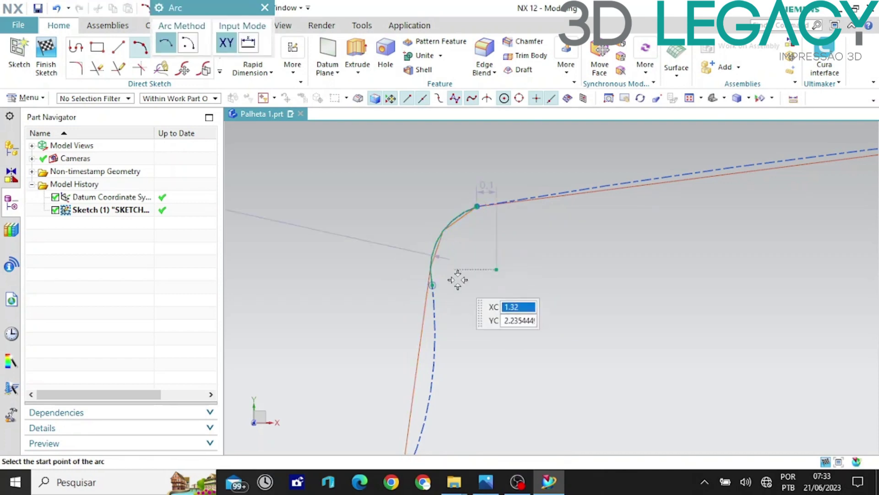
Sketch a three-point arc of about 2 mm radius from the small corner arc's lower end down the notch to the origin.
{"action": "left_click", "coordinate": [432, 285]}
{"action": "scroll", "coordinate": [432, 284], "scroll_direction": "down", "scroll_amount": 3}
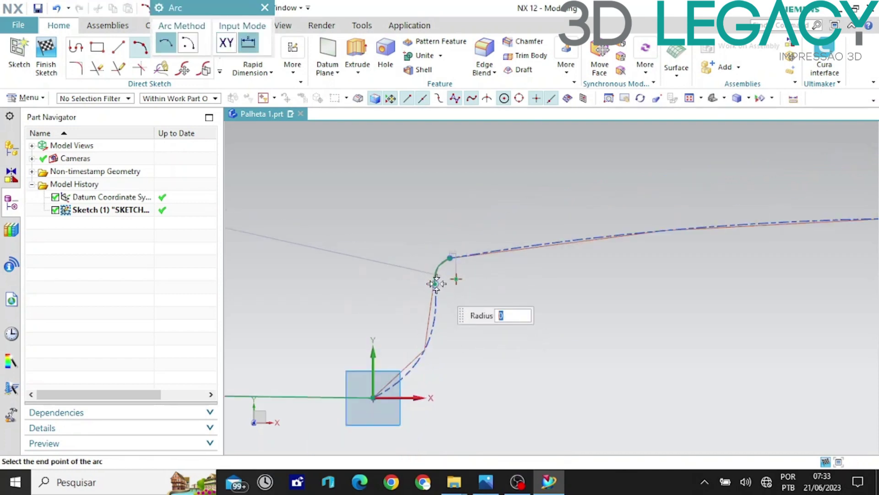
{"action": "left_click", "coordinate": [377, 388]}
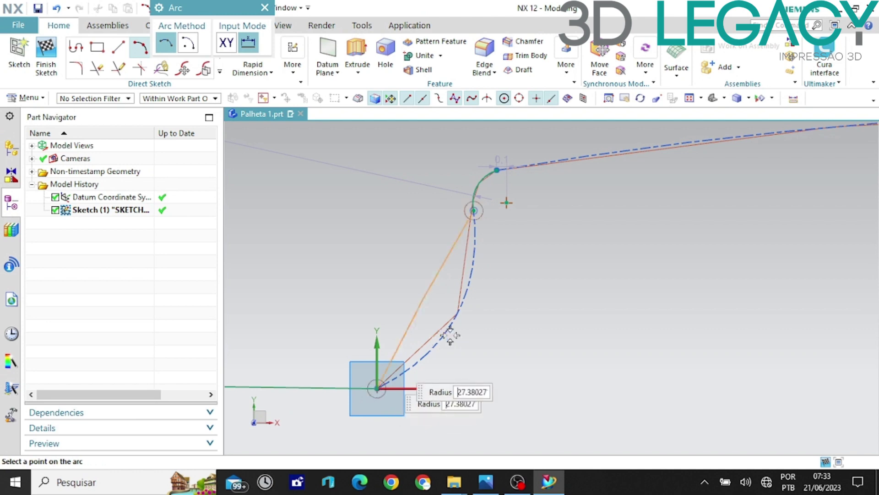
{"action": "scroll", "coordinate": [447, 343], "scroll_direction": "up", "scroll_amount": 2}
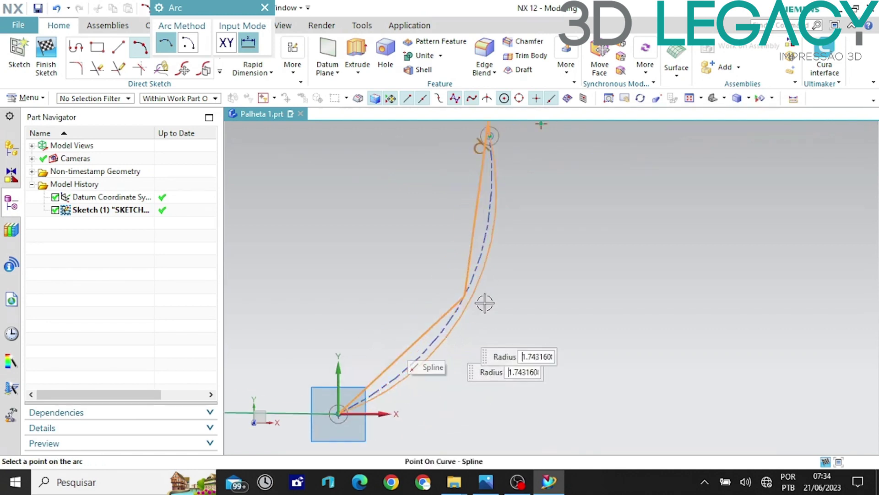
{"action": "left_click", "coordinate": [484, 250]}
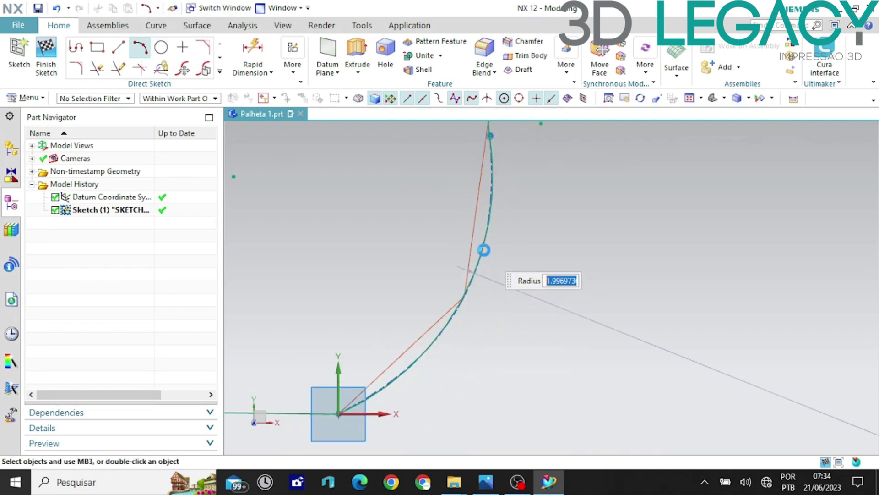
{"action": "scroll", "coordinate": [413, 293], "scroll_direction": "down", "scroll_amount": 3}
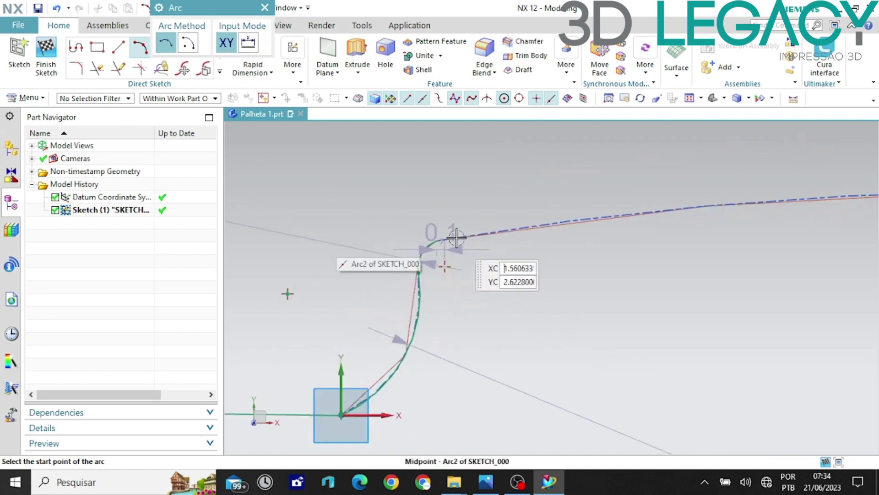
Sketch a three-point arc along the upper curve from the small corner arc's upper end to the crest line's start, closing the profile.
{"action": "left_click", "coordinate": [410, 242]}
{"action": "scroll", "coordinate": [372, 258], "scroll_direction": "down", "scroll_amount": 2}
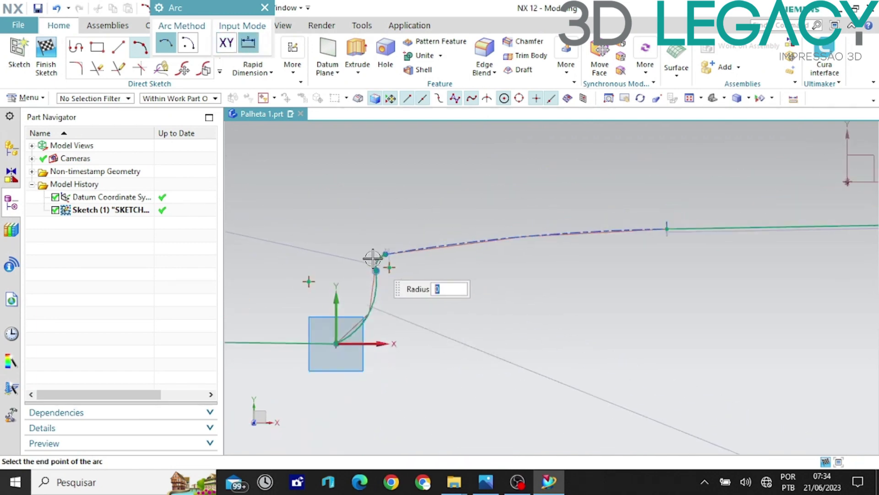
{"action": "left_click", "coordinate": [667, 229]}
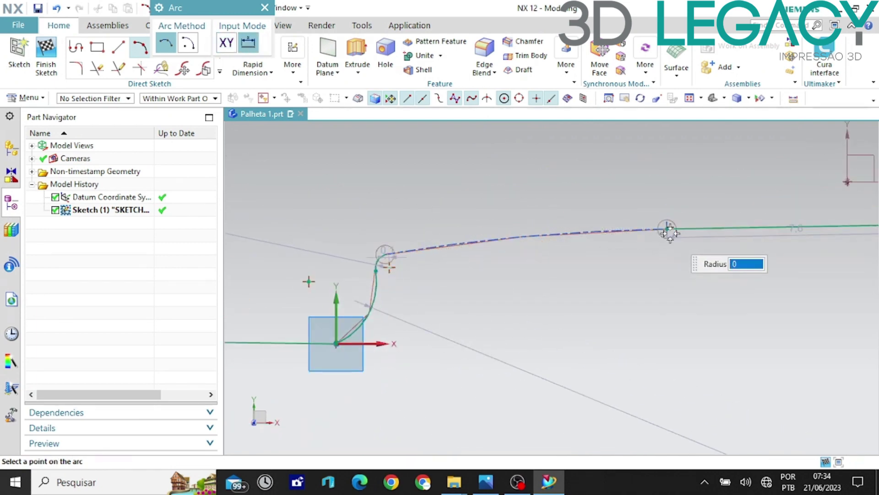
{"action": "left_click", "coordinate": [506, 242]}
{"action": "scroll", "coordinate": [369, 255], "scroll_direction": "down", "scroll_amount": 3}
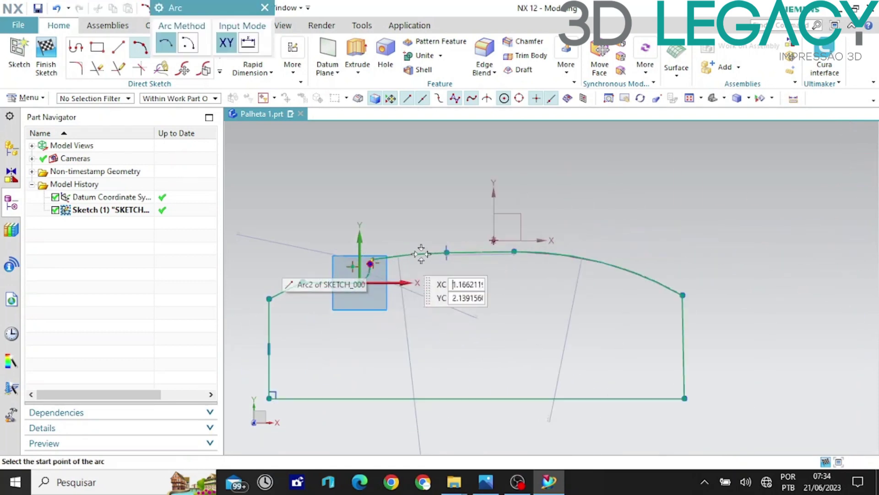
{"action": "scroll", "coordinate": [271, 386], "scroll_direction": "up", "scroll_amount": 3}
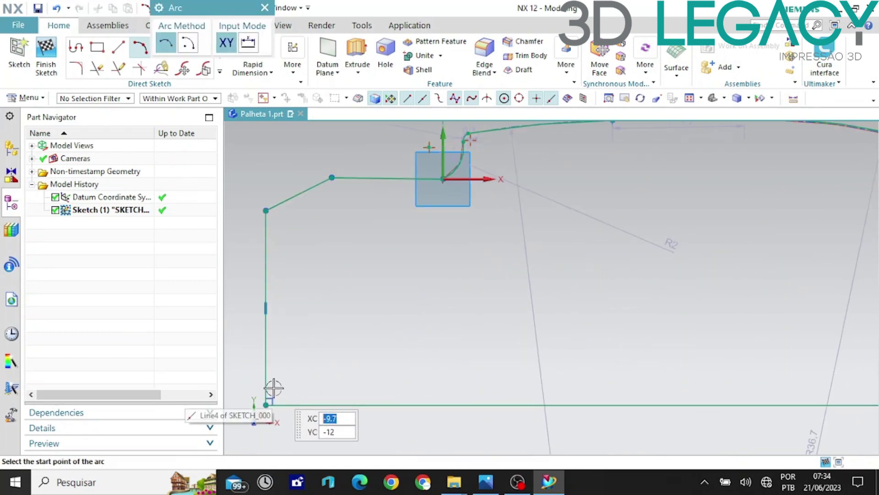
{"action": "scroll", "coordinate": [274, 389], "scroll_direction": "down", "scroll_amount": 3}
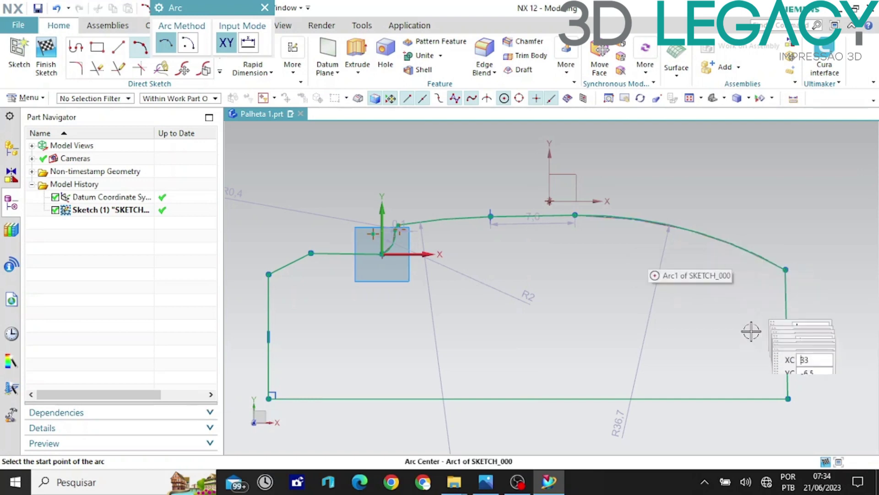
{"action": "key", "text": "Escape"}
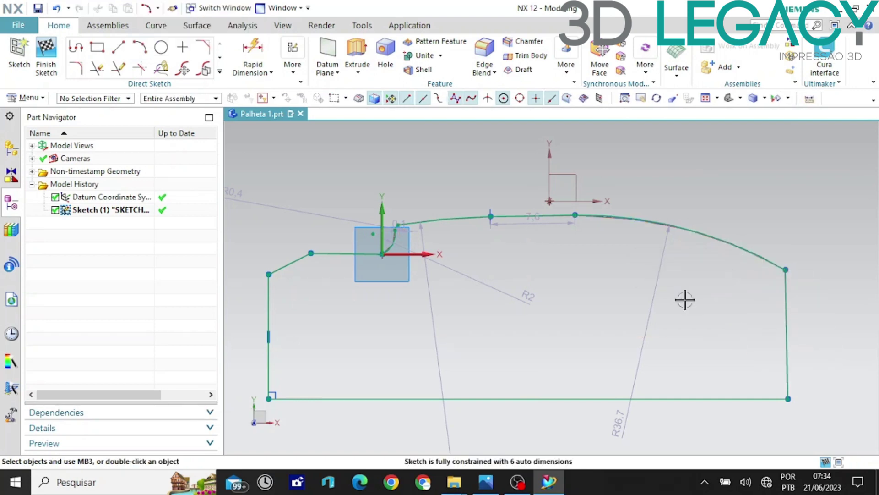
Extrude the closed ten-curve profile from 0 to 3.75 mm with the Boolean left at Inferred.
{"action": "scroll", "coordinate": [381, 304], "scroll_direction": "down", "scroll_amount": 3}
{"action": "mouse_move", "coordinate": [380, 304]}
{"action": "middle_mouse_down"}
{"action": "mouse_move", "coordinate": [479, 272]}
{"action": "mouse_move", "coordinate": [465, 265]}
{"action": "mouse_move", "coordinate": [459, 273]}
{"action": "mouse_move", "coordinate": [520, 324]}
{"action": "middle_mouse_up"}
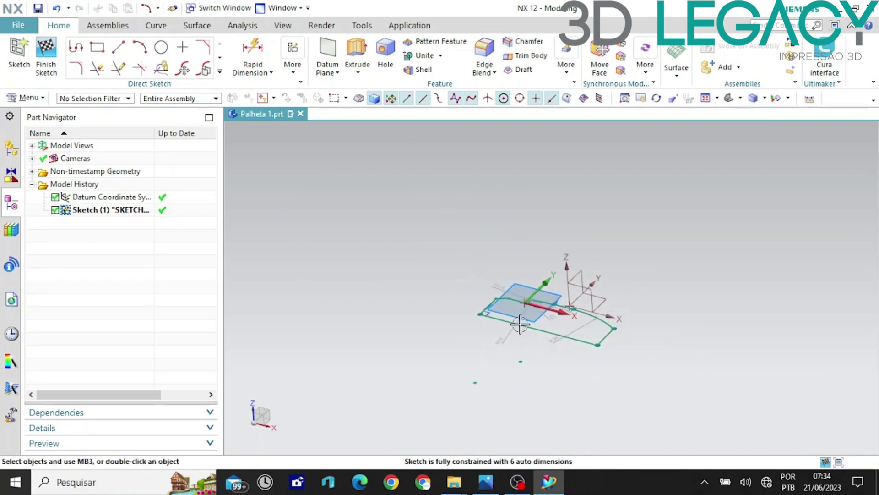
{"action": "scroll", "coordinate": [589, 316], "scroll_direction": "up", "scroll_amount": 3}
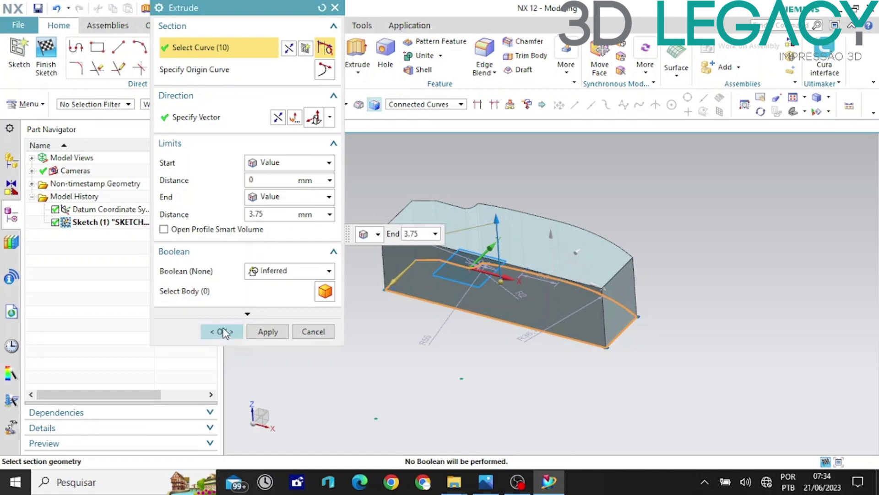
{"action": "left_click", "coordinate": [223, 331]}
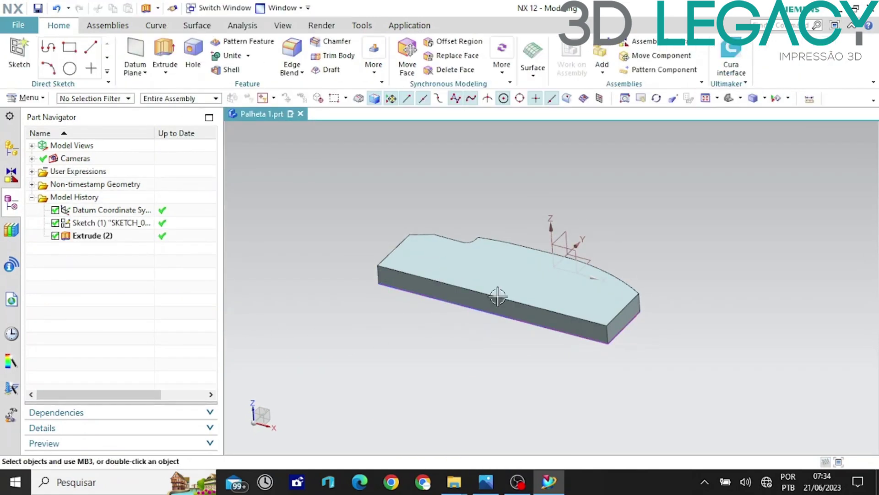
Hide all sketches in the part with Show and Hide.
{"action": "middle_click_drag", "start_coordinate": [498, 297], "coordinate": [414, 336]}
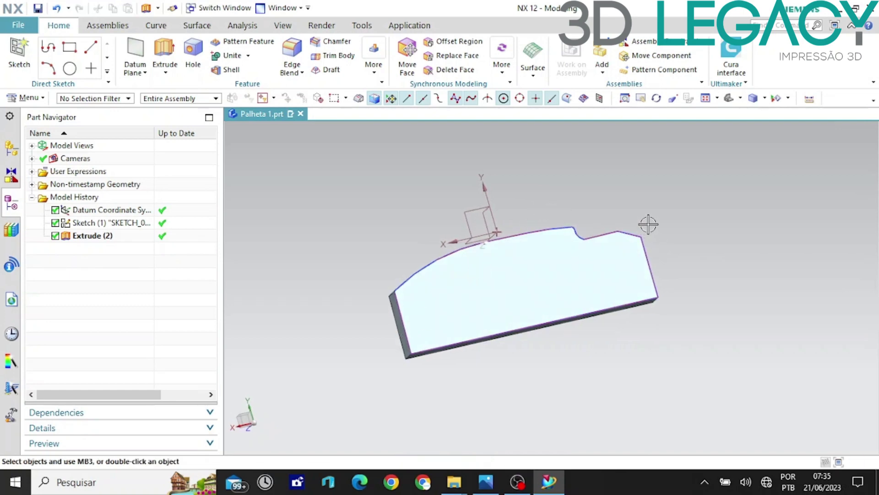
{"action": "key", "text": "ctrl+w"}
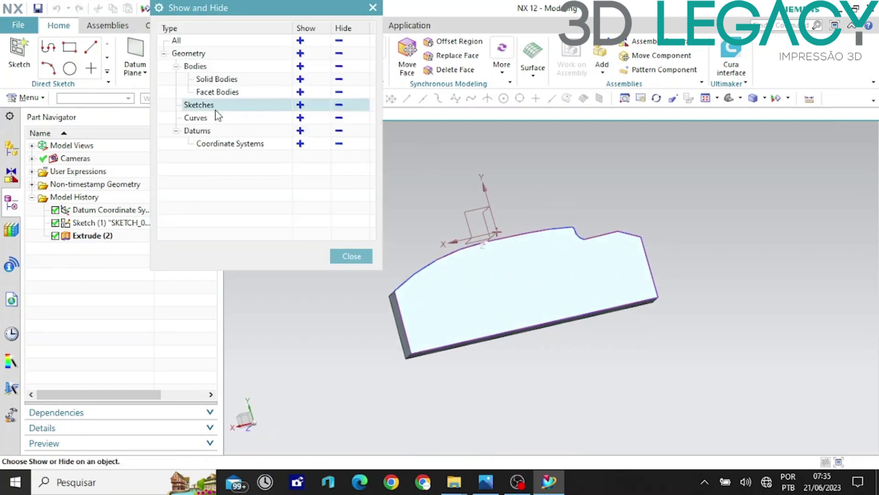
{"action": "left_click", "coordinate": [339, 105]}
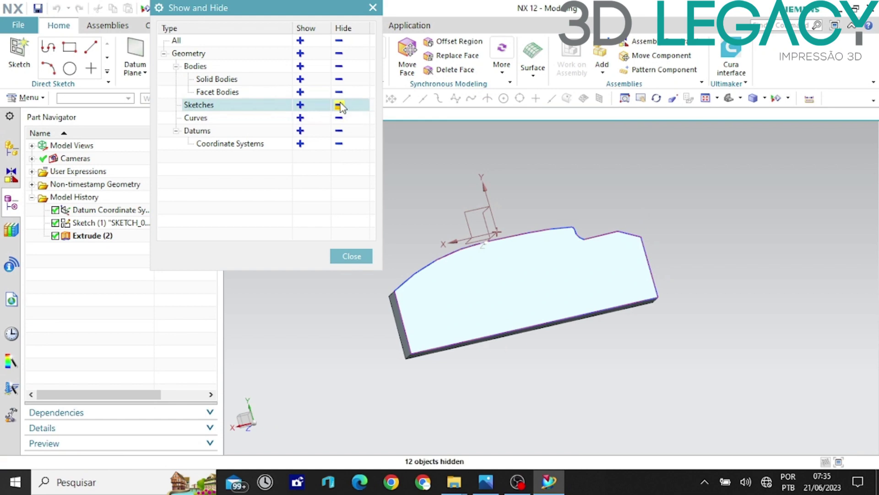
Hide all datums and all curves in the part with Show and Hide.
{"action": "left_click", "coordinate": [339, 132]}
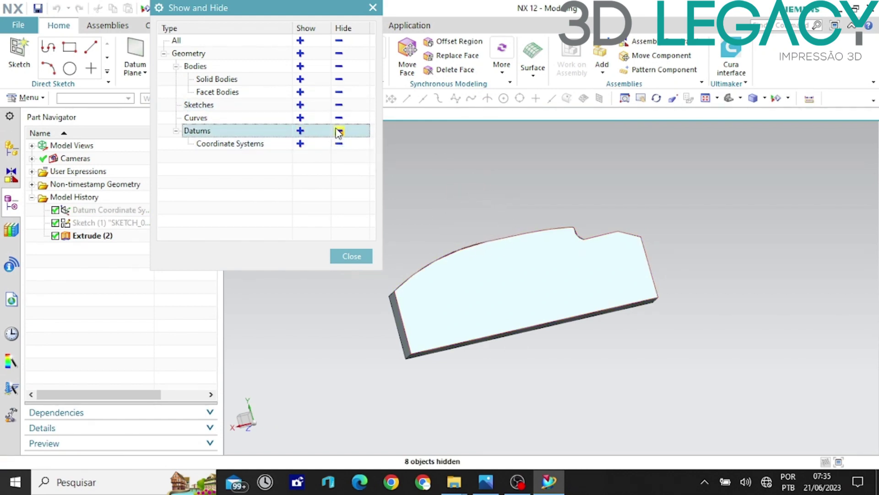
{"action": "left_click", "coordinate": [351, 256]}
{"action": "scroll", "coordinate": [419, 298], "scroll_direction": "up", "scroll_amount": 3}
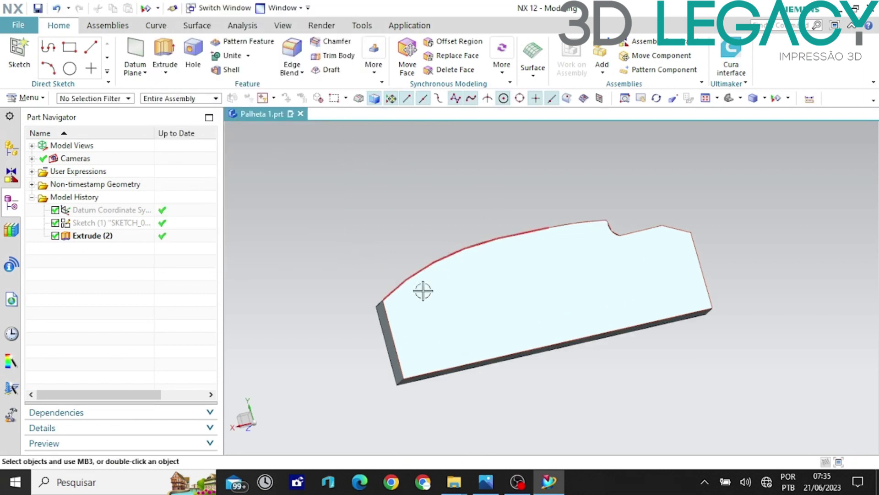
{"action": "left_click", "coordinate": [411, 311]}
{"action": "mouse_move", "coordinate": [412, 310]}
{"action": "middle_mouse_down"}
{"action": "mouse_move", "coordinate": [400, 308]}
{"action": "mouse_move", "coordinate": [411, 298]}
{"action": "middle_mouse_up"}
{"action": "key", "text": "Escape"}
{"action": "key", "text": "ctrl+w"}
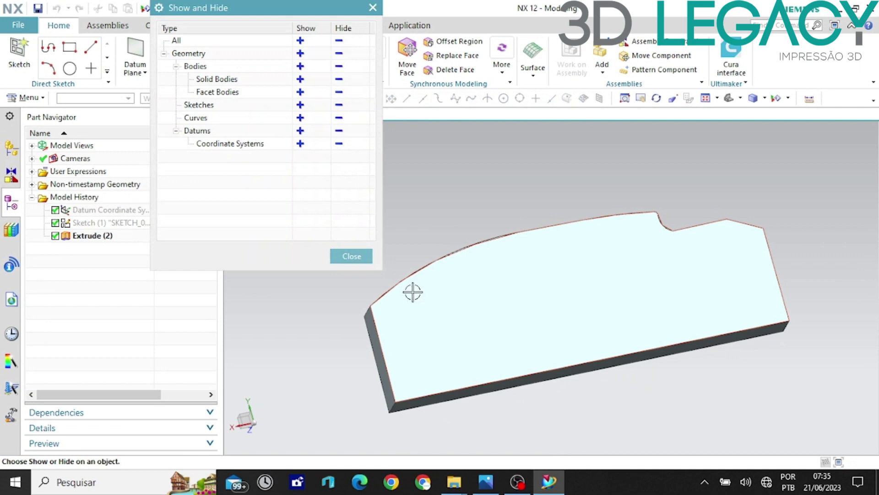
{"action": "left_click", "coordinate": [339, 120]}
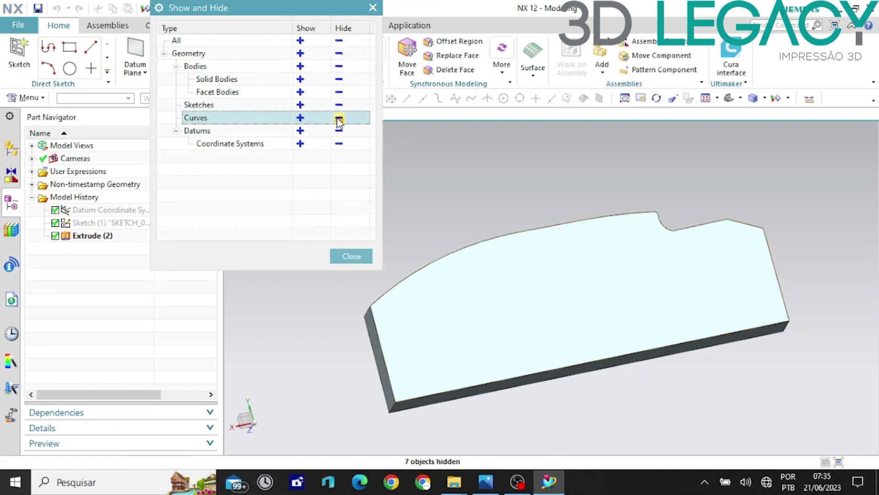
{"action": "left_click", "coordinate": [351, 256]}
Start an STL export with the extruded solid body as the object to export.
{"action": "middle_click_drag", "start_coordinate": [499, 336], "coordinate": [609, 352]}
{"action": "left_click", "coordinate": [614, 335]}
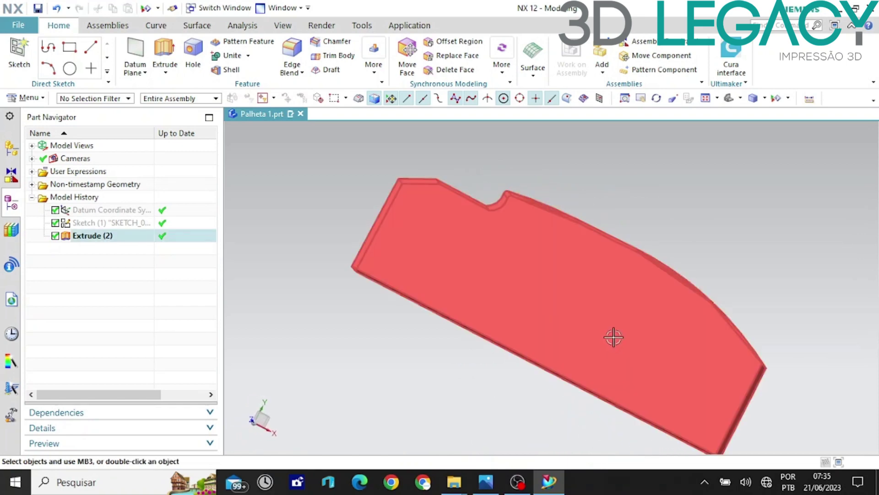
{"action": "key", "text": "F8"}
{"action": "middle_click_drag", "start_coordinate": [515, 315], "coordinate": [553, 322]}
{"action": "key", "text": "ctrl+alt+f"}
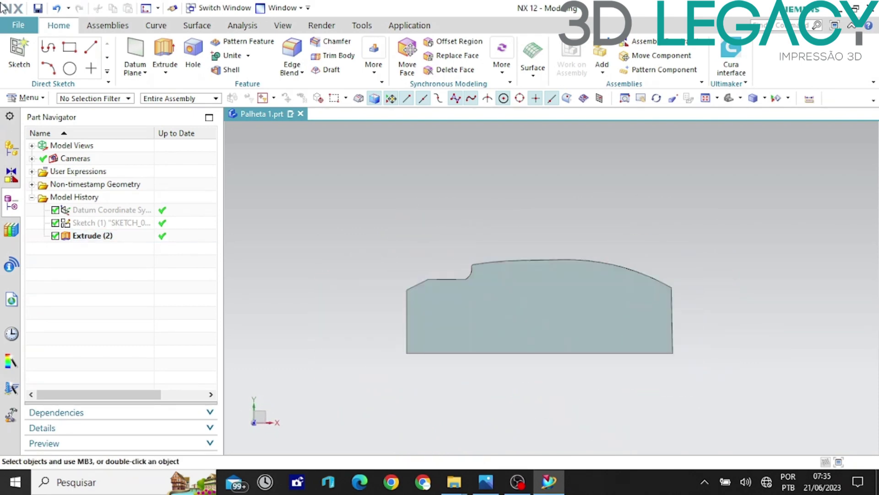
{"action": "left_click", "coordinate": [6, 23]}
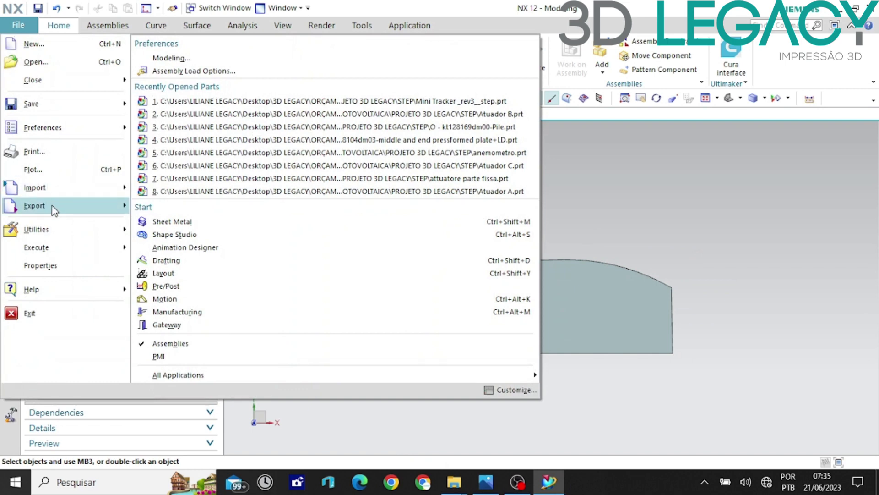
{"action": "mouse_move", "coordinate": [51, 206]}
{"action": "left_click", "coordinate": [150, 213]}
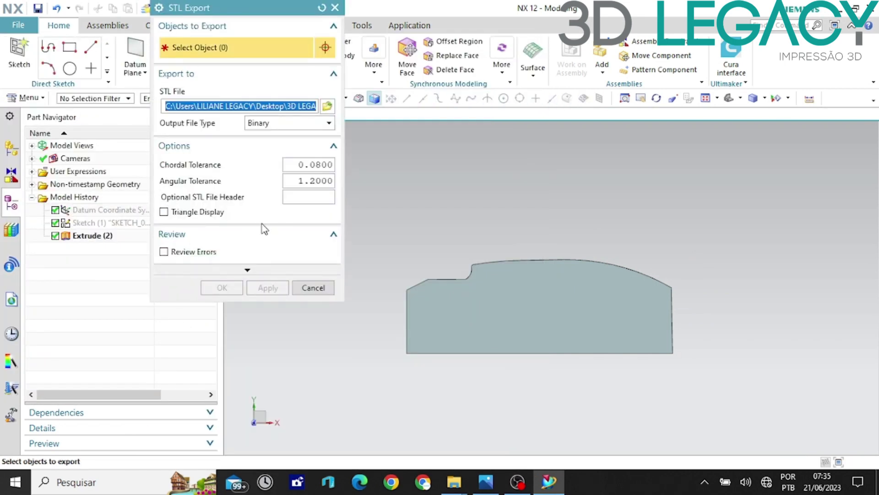
{"action": "left_click", "coordinate": [576, 309]}
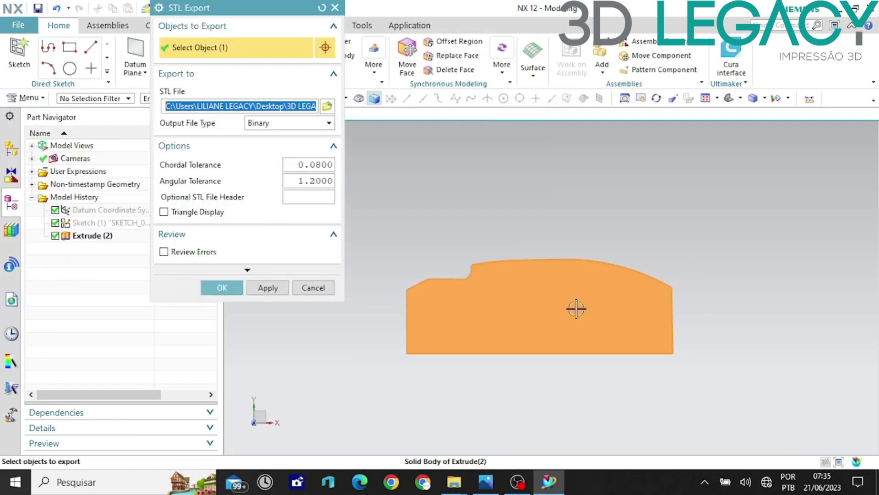
Export the body as STL file Palheta 1 into the PALHETA 1 folder under 15_06_2023_PECA APERTADEIRA.
{"action": "left_click", "coordinate": [326, 106]}
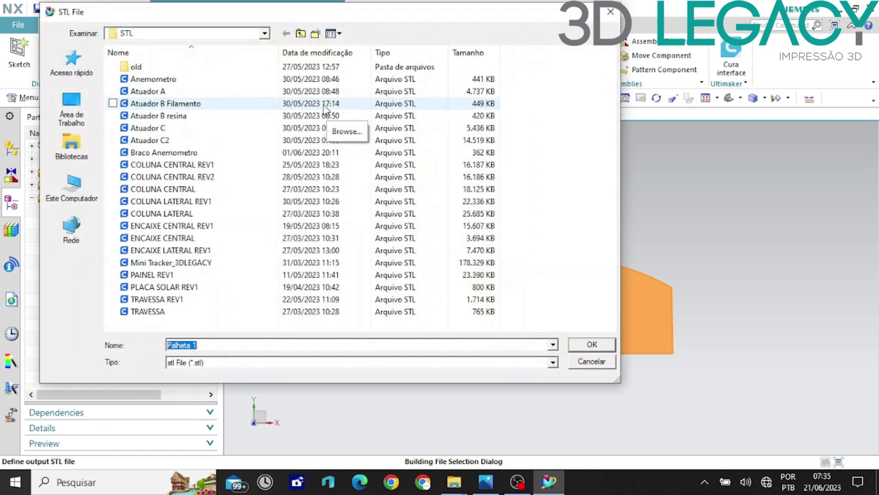
{"action": "left_click", "coordinate": [74, 62]}
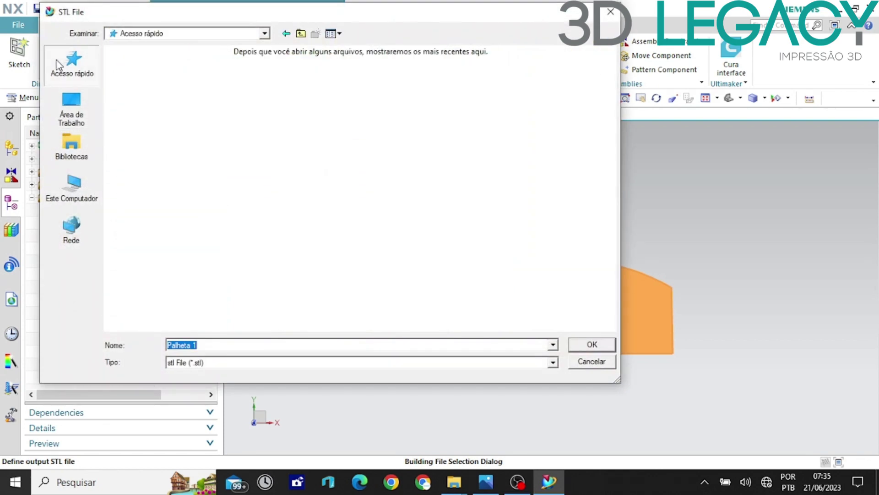
{"action": "double_click", "coordinate": [179, 77]}
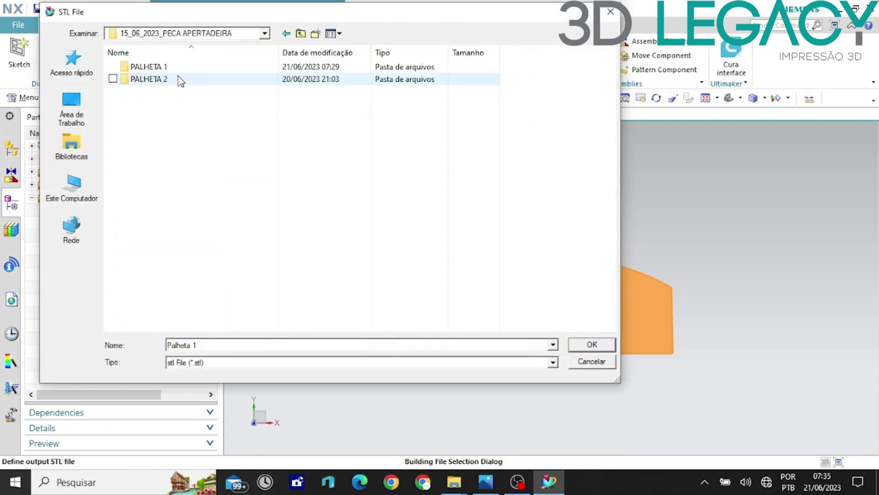
{"action": "double_click", "coordinate": [175, 67]}
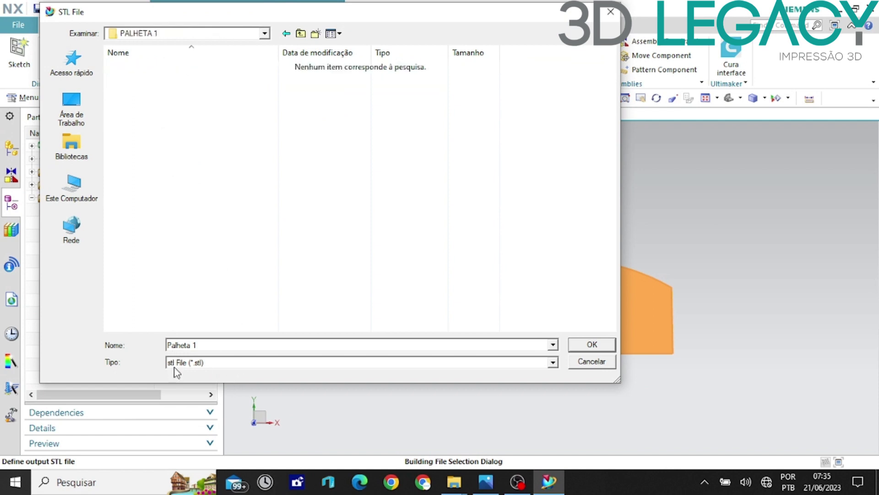
{"action": "left_click", "coordinate": [218, 364]}
{"action": "left_click", "coordinate": [223, 368]}
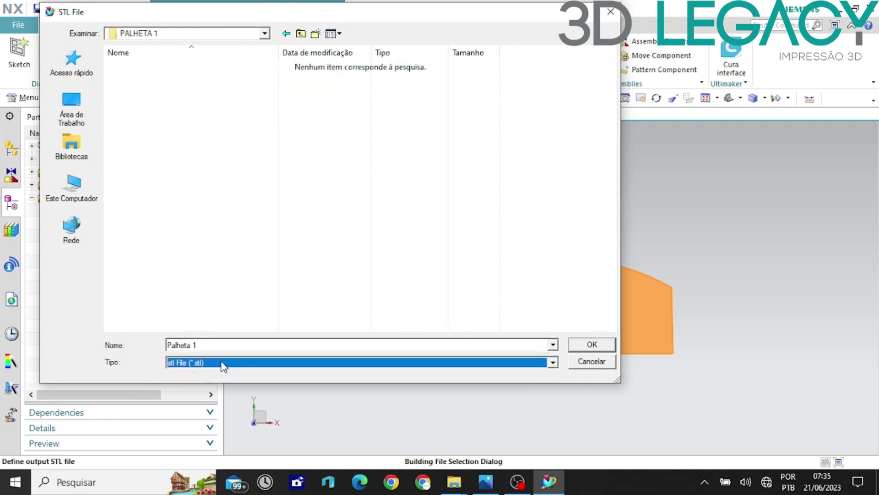
{"action": "left_click", "coordinate": [586, 350]}
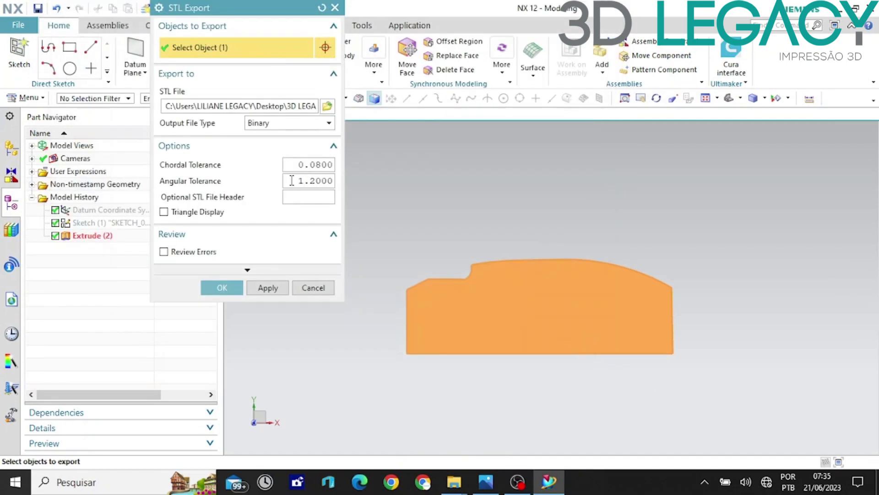
{"action": "left_click_drag", "start_coordinate": [292, 180], "coordinate": [338, 180]}
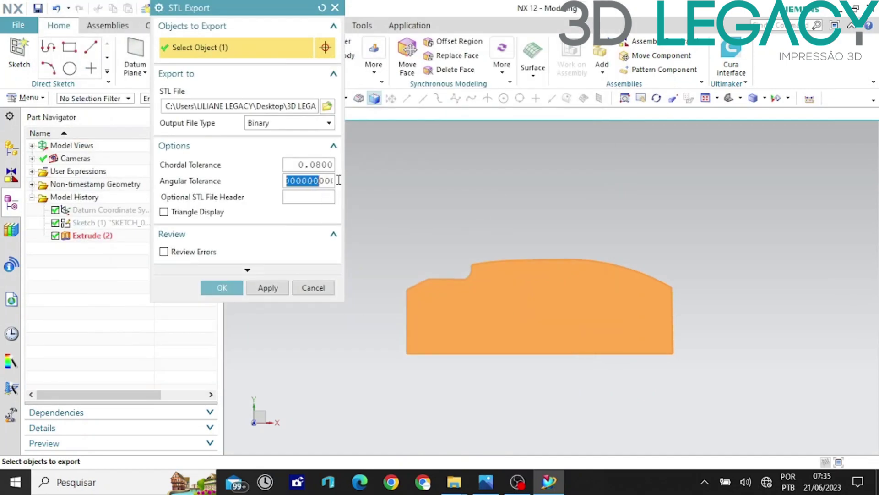
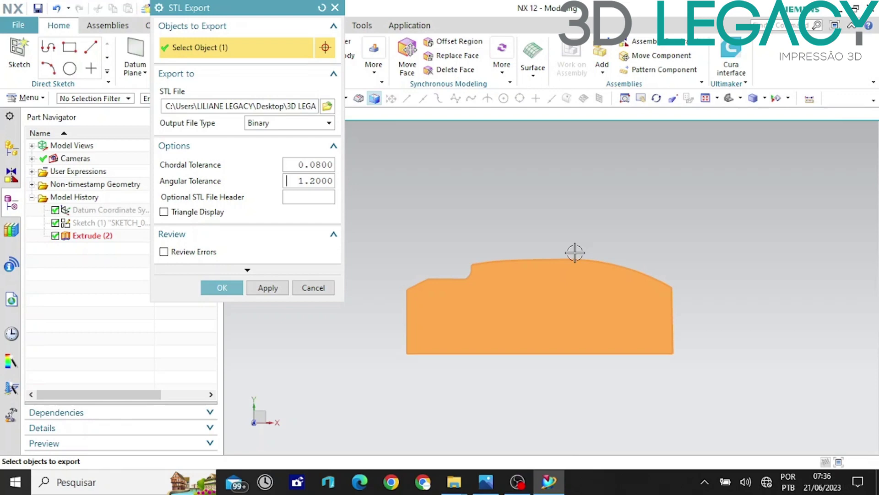
{"action": "left_click", "coordinate": [219, 287]}
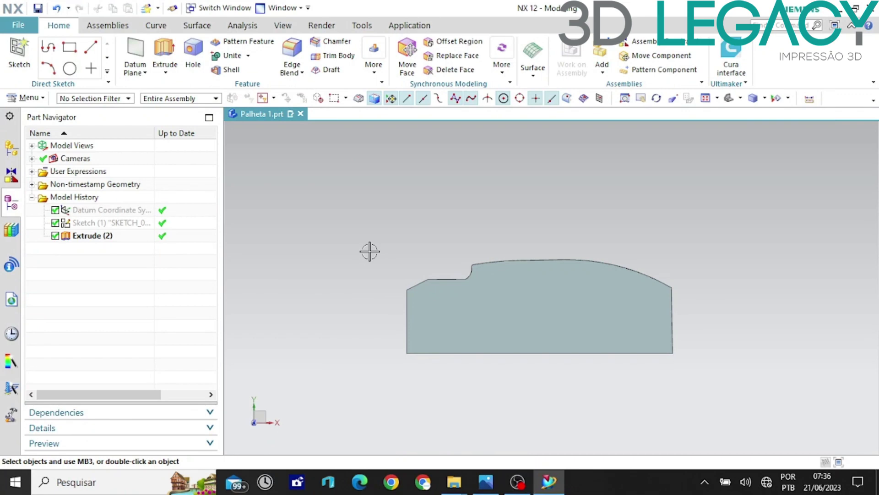
Switch to File Explorer's PALHETA 1 folder, minimizing the windows in front, and check the exported Palheta 1 STL file.
{"action": "left_click", "coordinate": [455, 487]}
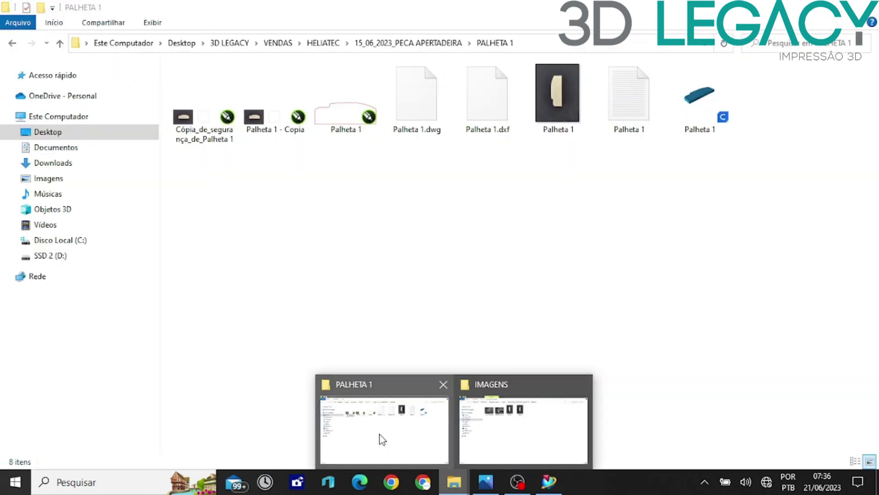
{"action": "left_click", "coordinate": [383, 439]}
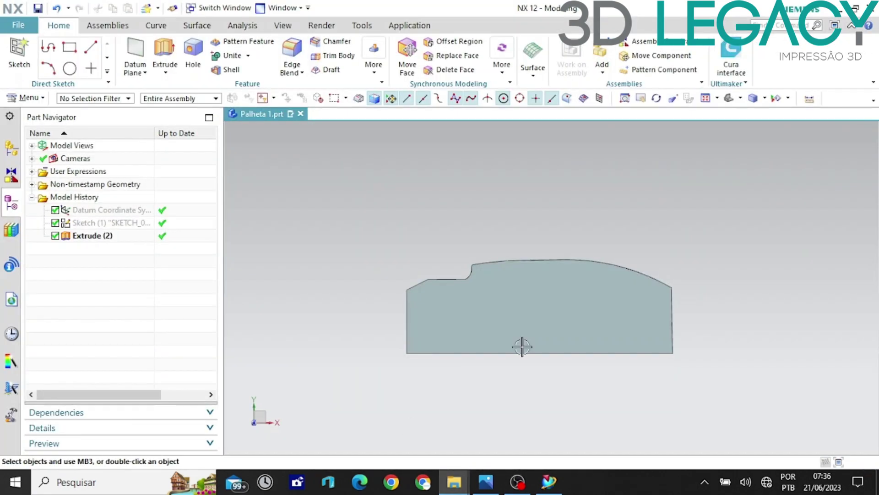
{"action": "left_click", "coordinate": [840, 10]}
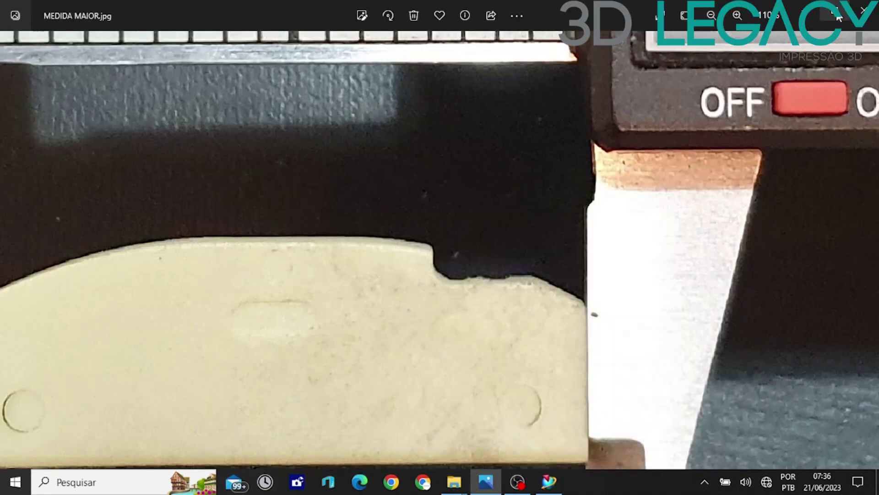
{"action": "scroll", "coordinate": [774, 23], "scroll_direction": "down", "scroll_amount": 3}
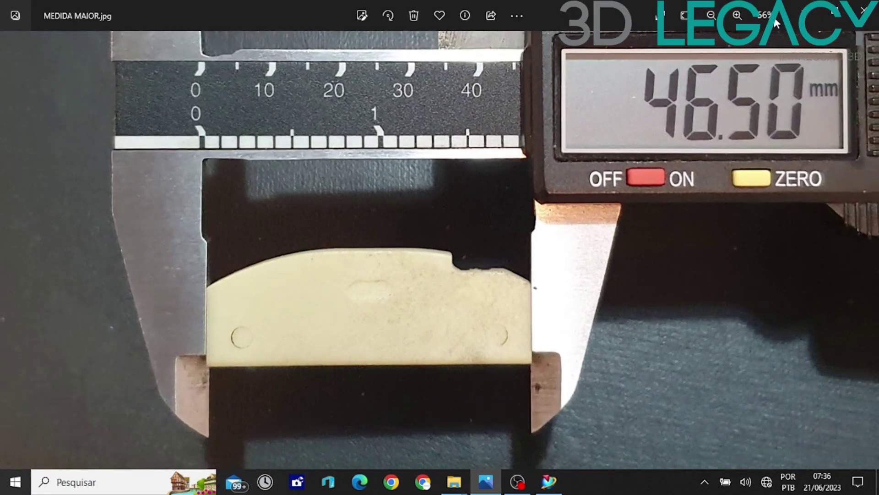
{"action": "left_click", "coordinate": [806, 11]}
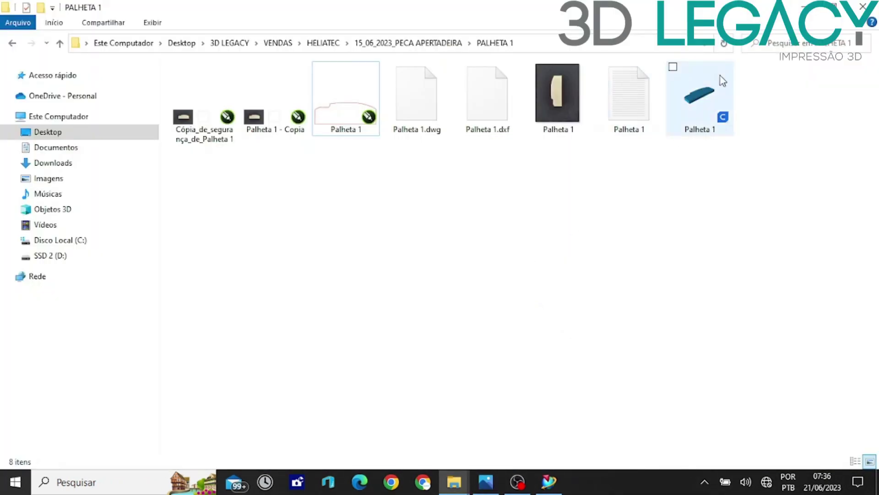
{"action": "left_click", "coordinate": [692, 110]}
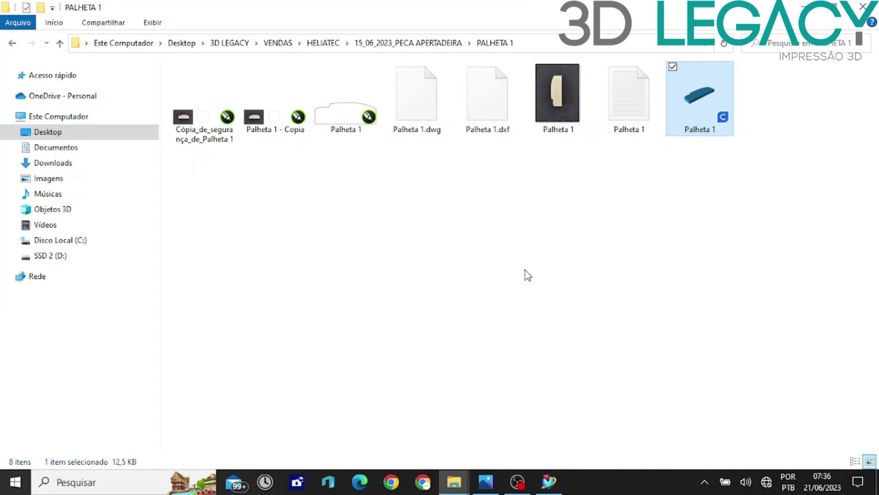
{"action": "left_click", "coordinate": [366, 256]}
Open the PALHETA 2 folder under 15_06_2023_PECA APERTADEIRA and look through its PRT, JPG and STL files and PVB subfolder.
{"action": "left_click", "coordinate": [412, 42]}
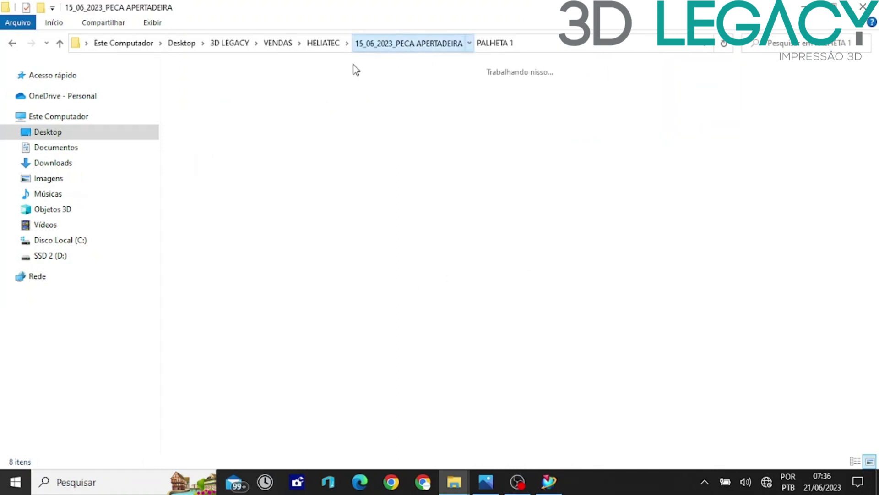
{"action": "double_click", "coordinate": [269, 94]}
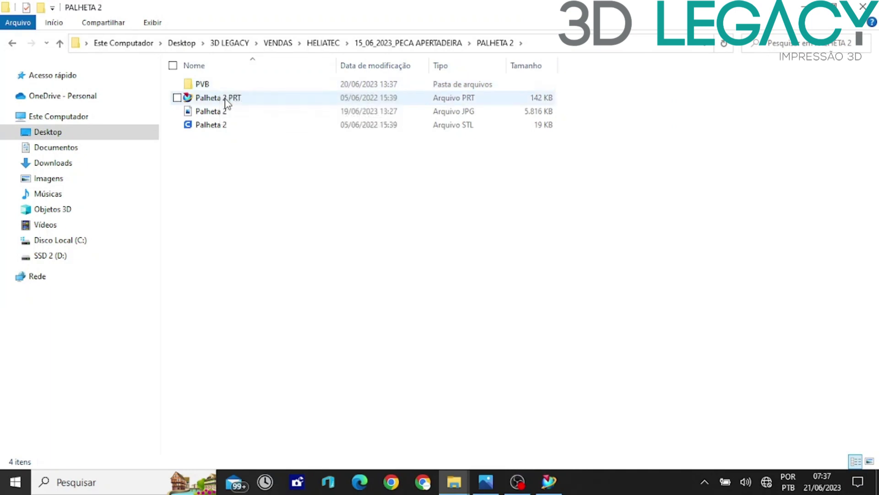
{"action": "left_click", "coordinate": [226, 102]}
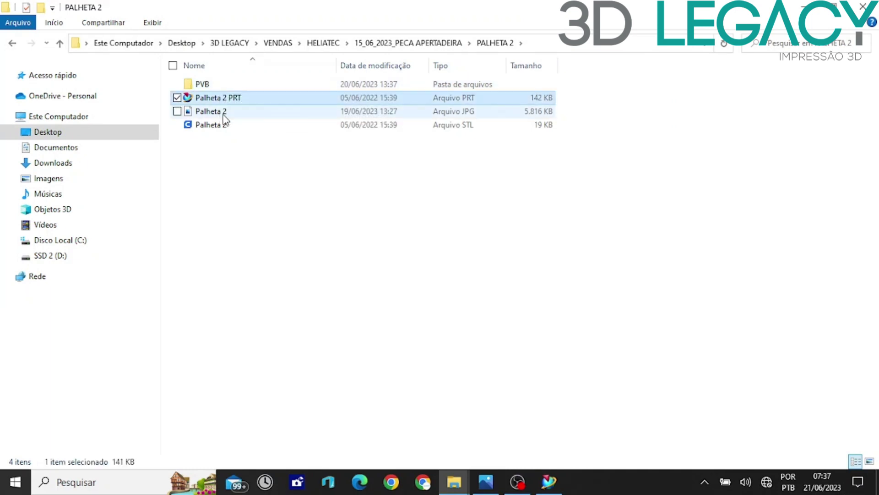
{"action": "left_click", "coordinate": [223, 112]}
{"action": "left_click", "coordinate": [220, 126]}
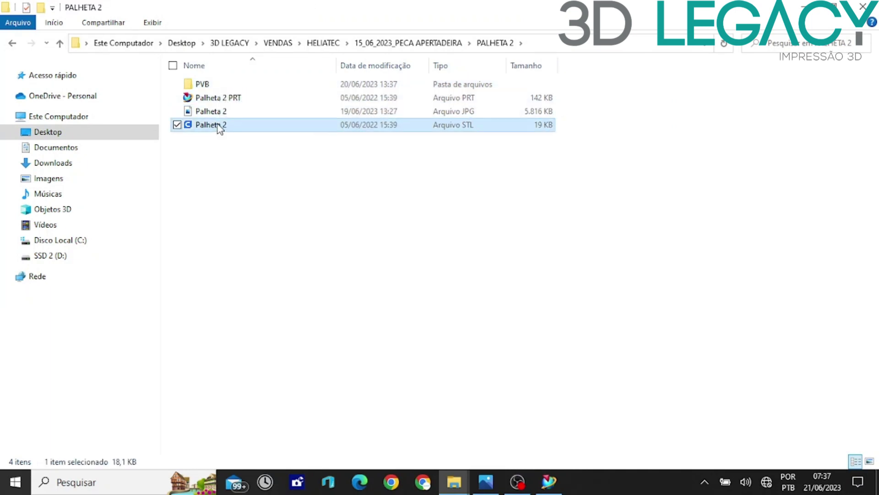
{"action": "double_click", "coordinate": [217, 87]}
{"action": "key", "text": "alt+Left"}
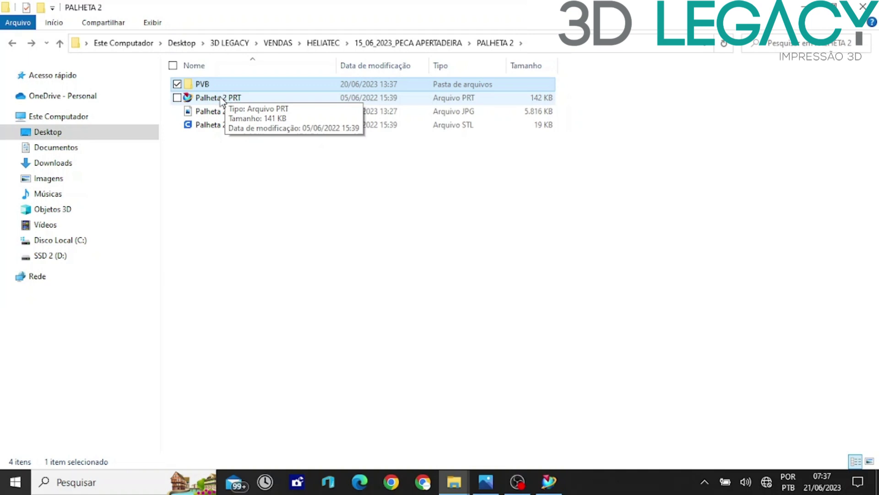
Open the PVB folder within PALHETA 2 and select the 3D object file PROJETO_BQ_PVB_Palheta 2.
{"action": "left_click", "coordinate": [215, 97]}
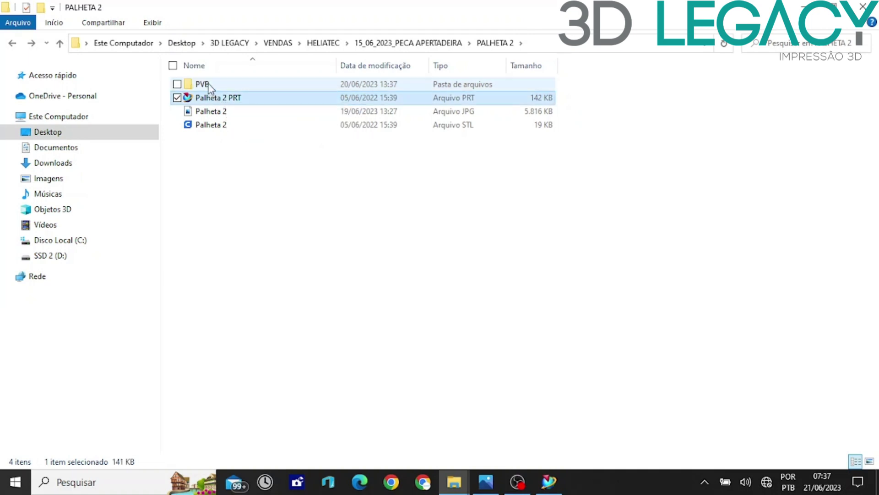
{"action": "mouse_move", "coordinate": [209, 87]}
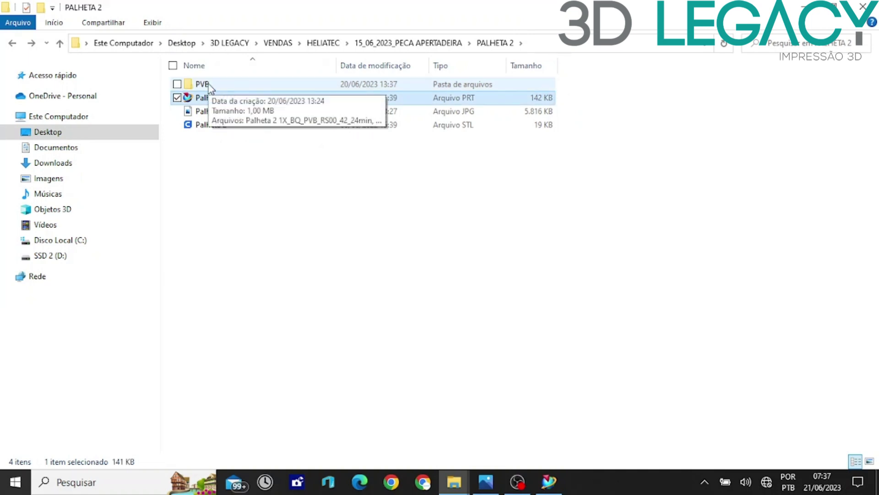
{"action": "left_click", "coordinate": [210, 86]}
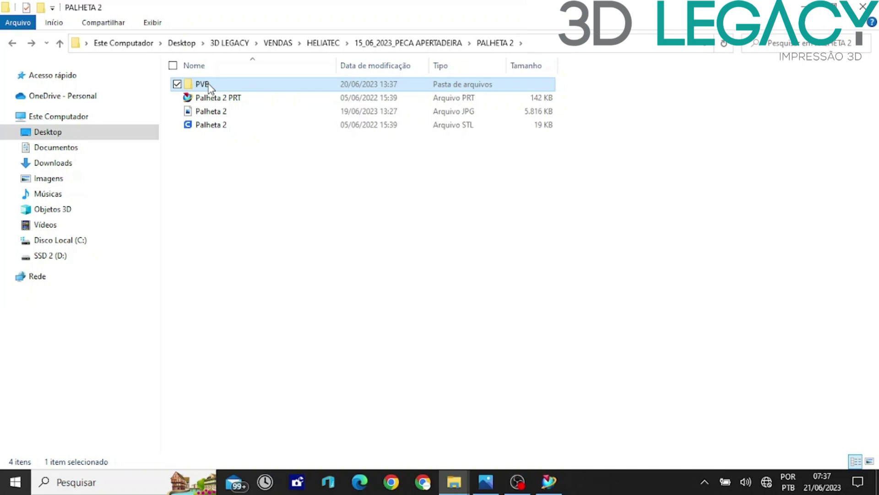
{"action": "mouse_move", "coordinate": [214, 85]}
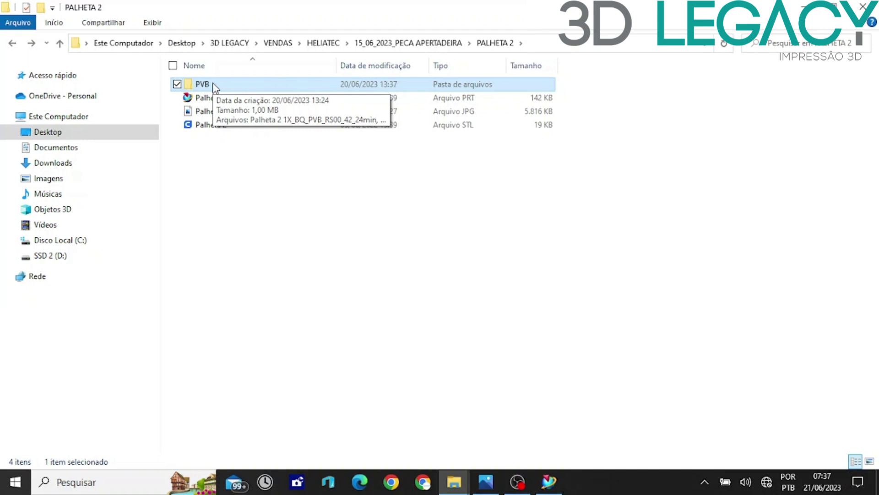
{"action": "double_click", "coordinate": [202, 85]}
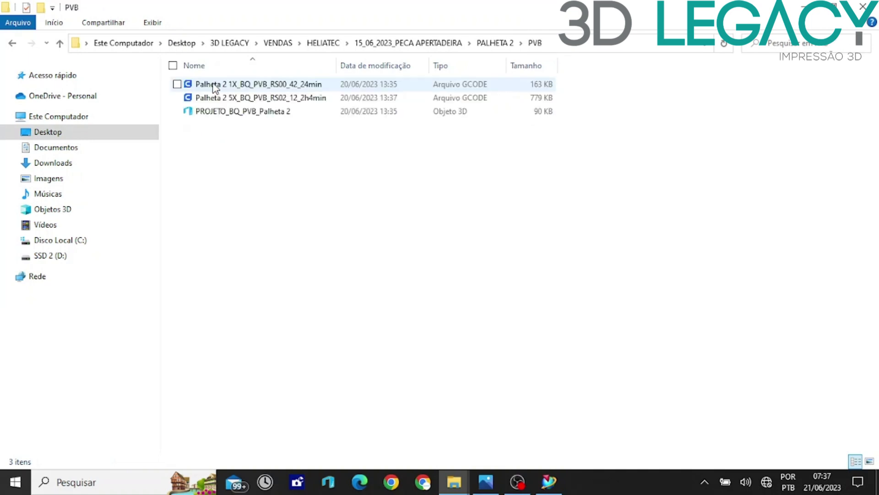
{"action": "left_click", "coordinate": [218, 112]}
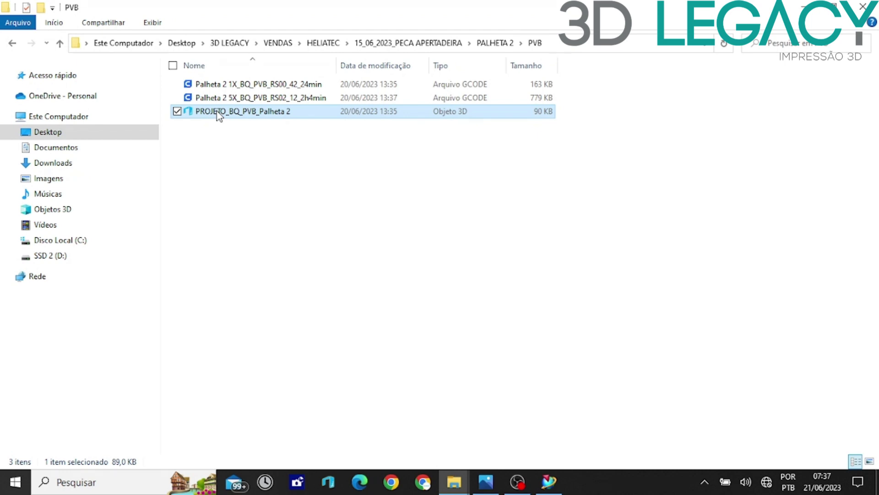
Paste a copy of the PROJETO_BQ_PVB_Palheta 2 project file into the PALHETA 1 folder under 15_06_2023_PECA APERTADEIRA.
{"action": "key", "text": "alt+Up"}
{"action": "key", "text": "alt+Up"}
{"action": "double_click", "coordinate": [217, 108]}
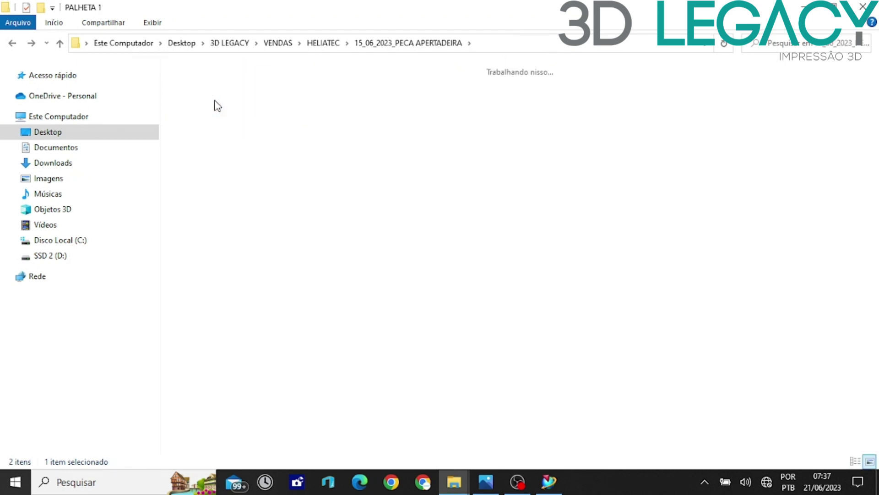
{"action": "key", "text": "ctrl+v"}
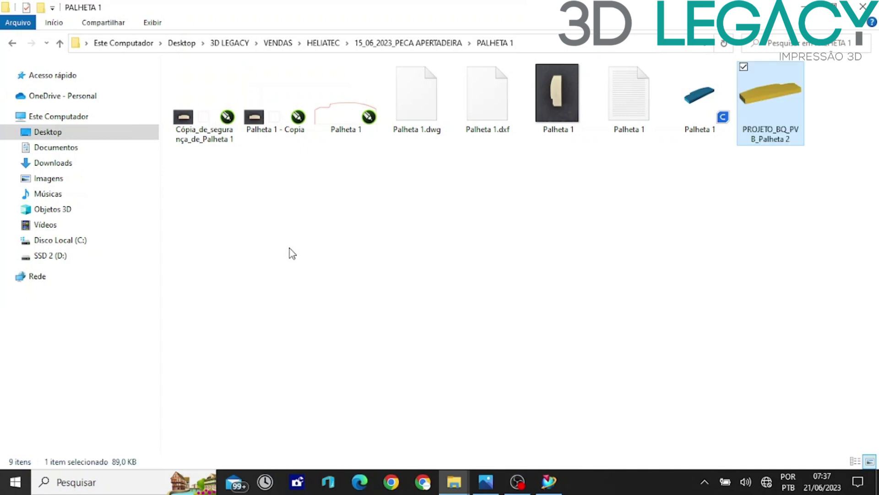
Rename the pasted project file as PROJETO_BQ_PVB_Palheta 1.
{"action": "left_click", "coordinate": [787, 142]}
{"action": "left_click", "coordinate": [792, 139]}
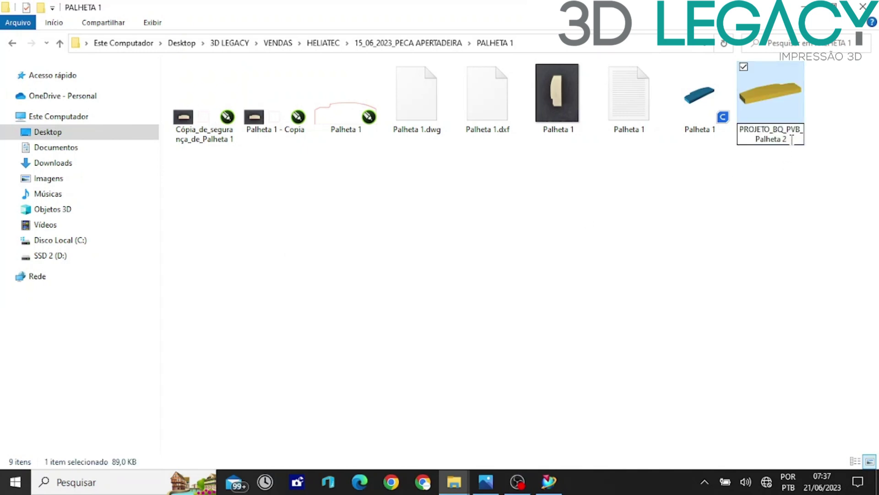
{"action": "key", "text": "BackSpace"}
{"action": "type", "text": "1"}
{"action": "left_click", "coordinate": [818, 196]}
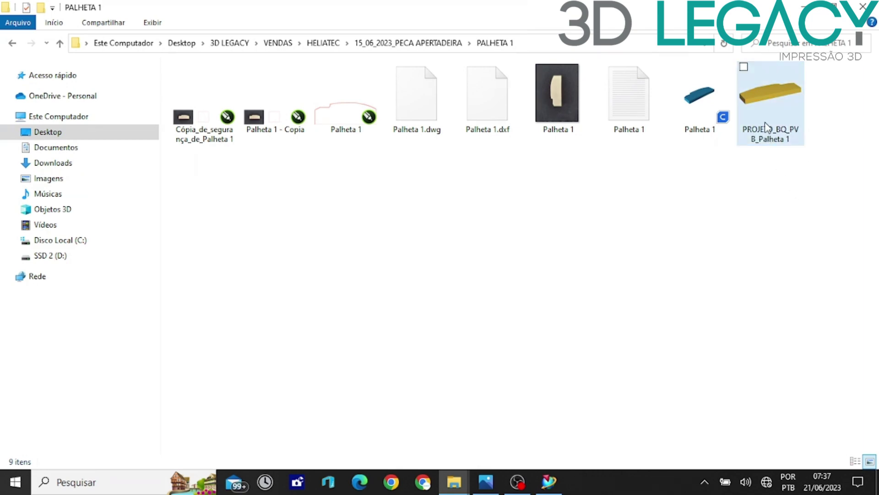
Open PROJETO_BQ_PVB_Palheta 1 in Ultimaker Cura as a project, updating the existing Biqu B1 printer and profile.
{"action": "left_click_drag", "start_coordinate": [757, 87], "coordinate": [506, 17]}
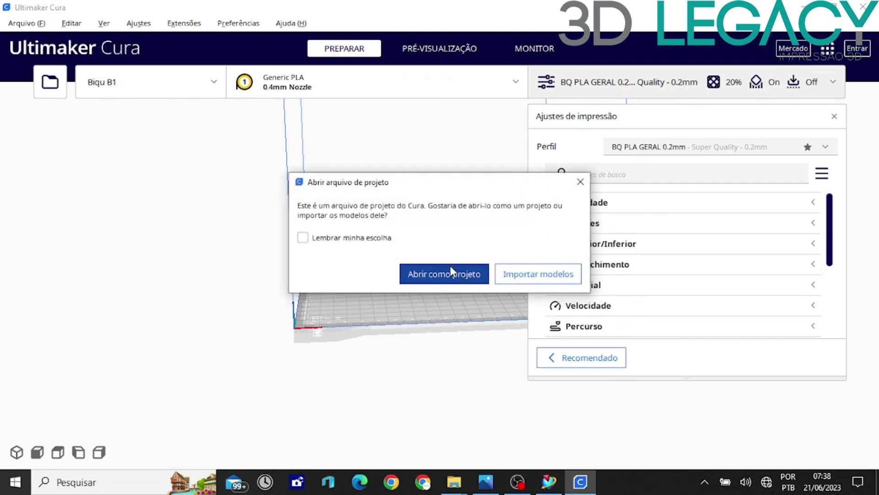
{"action": "left_click", "coordinate": [438, 273]}
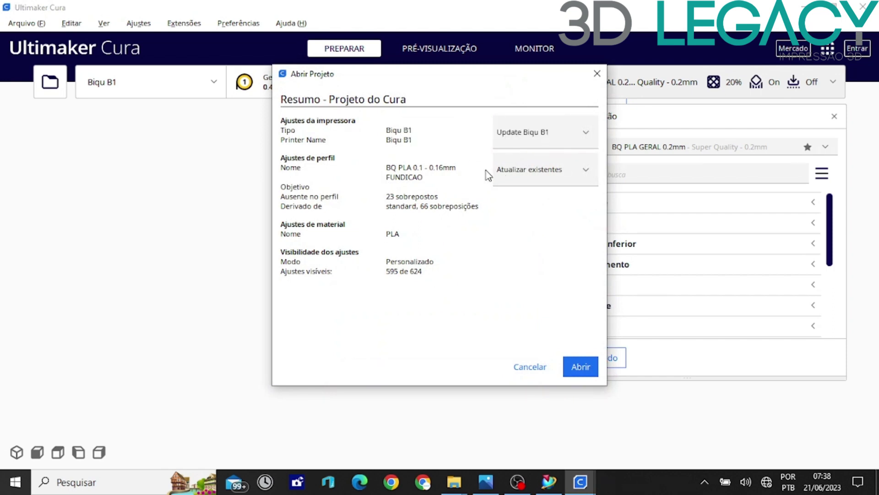
{"action": "left_click", "coordinate": [582, 368]}
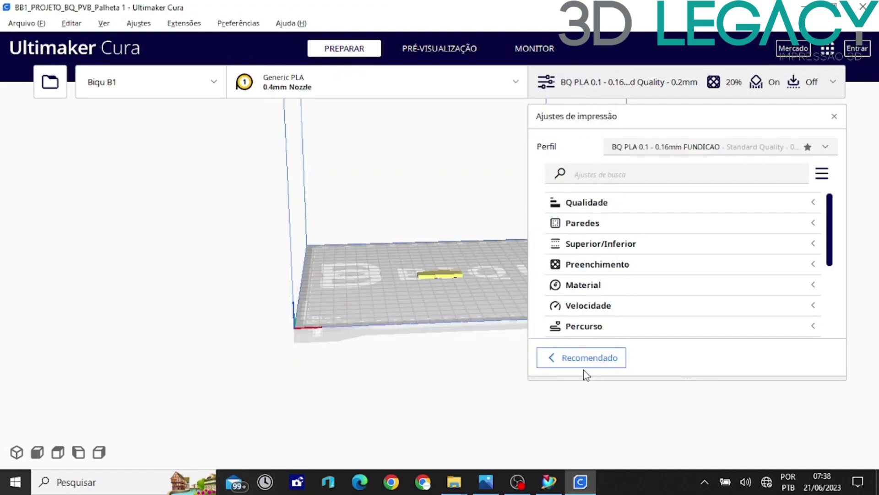
Inspect the blade model that came with the project and delete it from the build plate.
{"action": "scroll", "coordinate": [438, 298], "scroll_direction": "up", "scroll_amount": 5}
{"action": "right_click_drag", "start_coordinate": [439, 295], "coordinate": [285, 298]}
{"action": "right_click_drag", "start_coordinate": [331, 246], "coordinate": [192, 320]}
{"action": "left_click", "coordinate": [198, 317]}
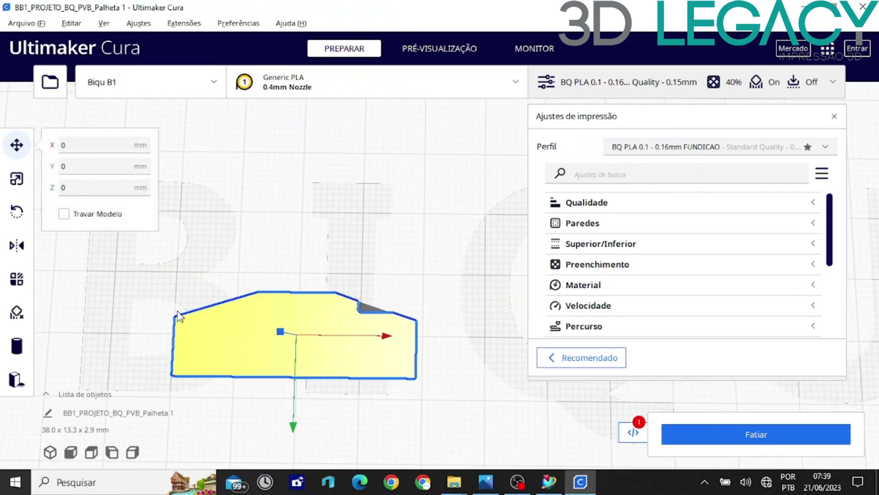
{"action": "scroll", "coordinate": [274, 298], "scroll_direction": "down", "scroll_amount": 6}
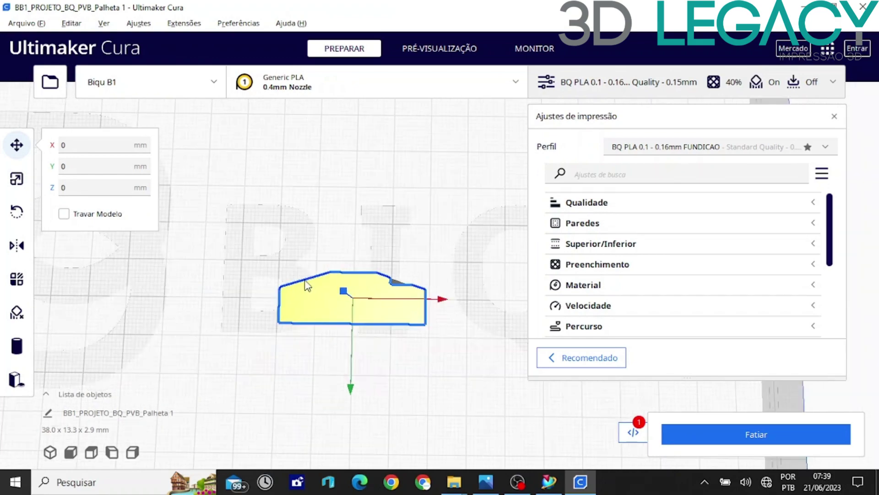
{"action": "right_click_drag", "start_coordinate": [304, 285], "coordinate": [176, 287]}
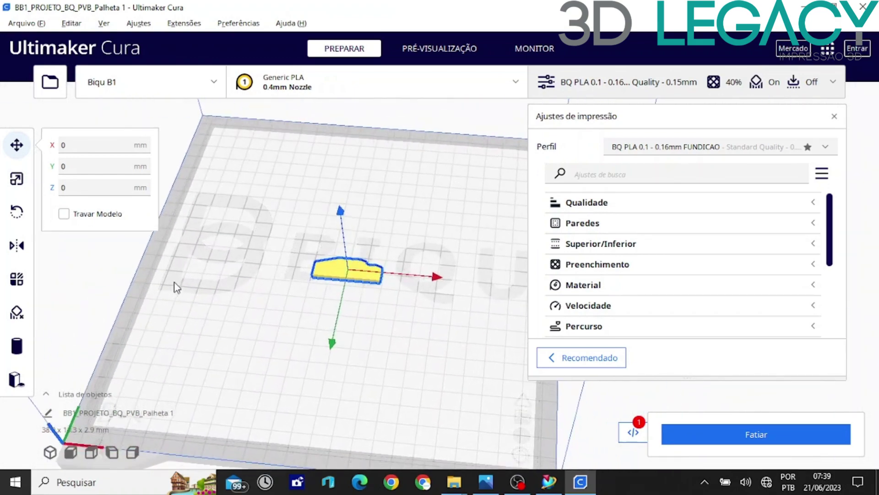
{"action": "scroll", "coordinate": [196, 271], "scroll_direction": "down", "scroll_amount": 3}
{"action": "scroll", "coordinate": [388, 272], "scroll_direction": "up", "scroll_amount": 4}
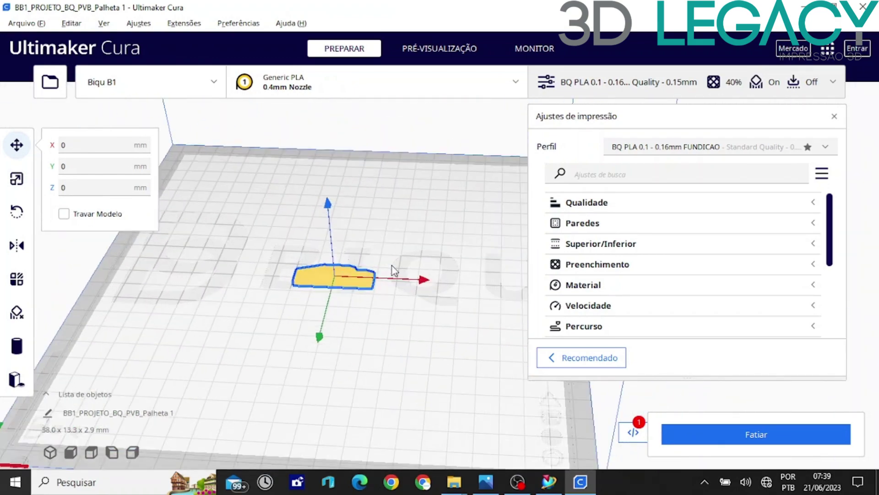
{"action": "key", "text": "Delete"}
Import the Palheta 1 STL file from the PALHETA 1 folder onto Cura's build plate.
{"action": "mouse_move", "coordinate": [454, 481]}
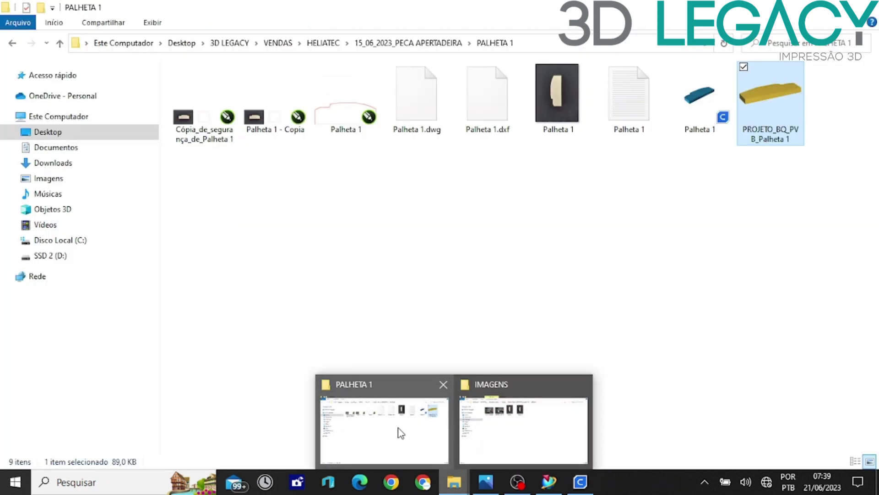
{"action": "left_click", "coordinate": [398, 430]}
{"action": "left_click", "coordinate": [638, 222]}
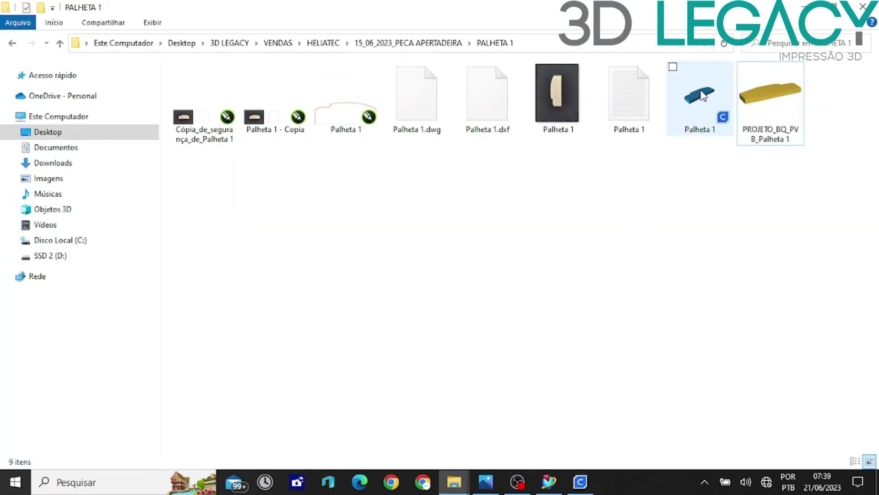
{"action": "left_click_drag", "start_coordinate": [701, 95], "coordinate": [416, 329]}
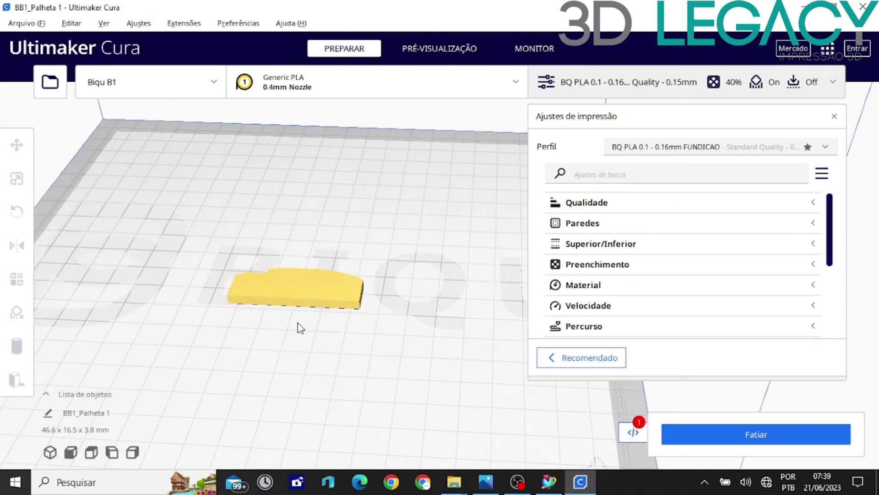
Review the Display Filename And Layer On LCD post-processing script and the Material printing temperatures.
{"action": "left_click", "coordinate": [631, 431]}
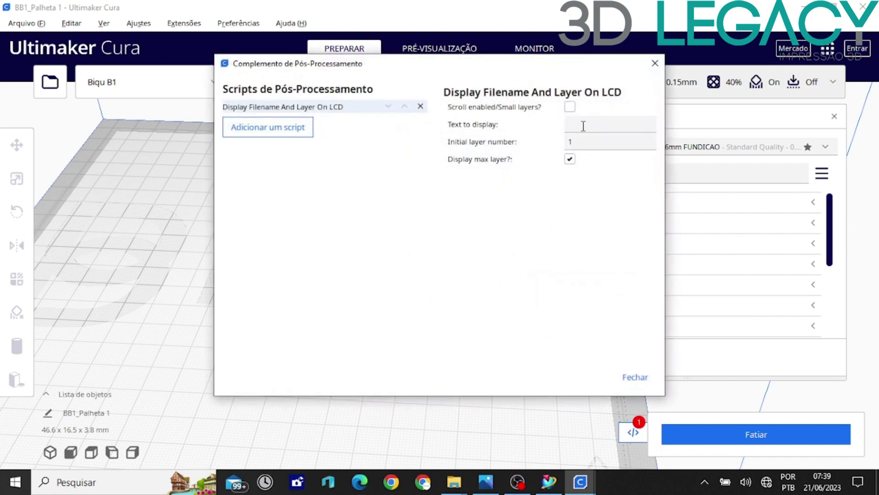
{"action": "left_click", "coordinate": [635, 378]}
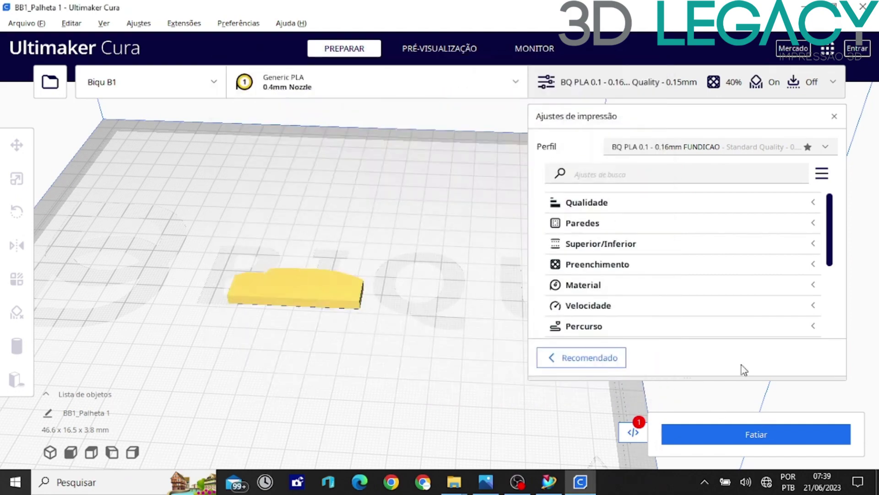
{"action": "left_click", "coordinate": [619, 285]}
{"action": "scroll", "coordinate": [616, 284], "scroll_direction": "down", "scroll_amount": 1}
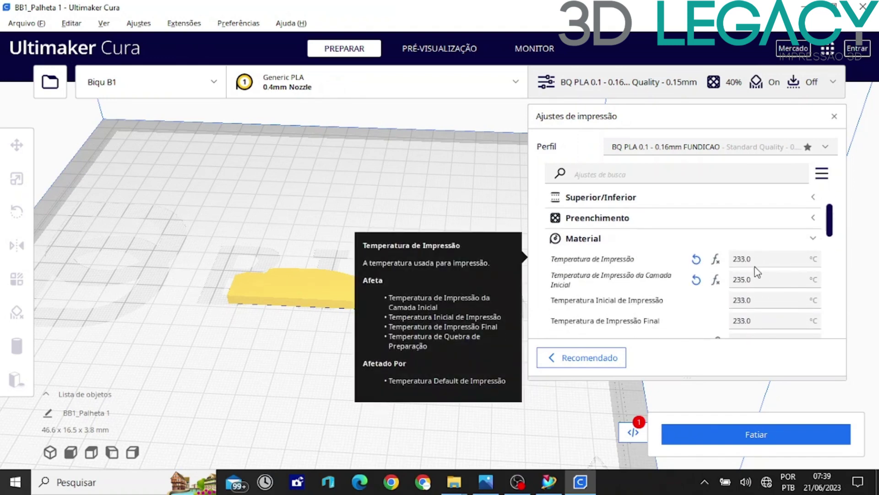
{"action": "mouse_move", "coordinate": [753, 279]}
{"action": "left_click", "coordinate": [646, 238]}
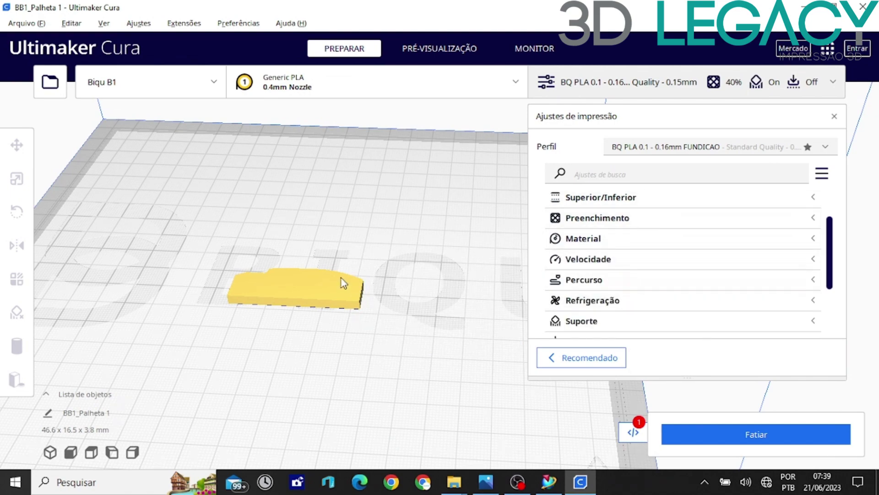
Slice the Palheta 1 model with the BQ PLA 0.1 - 0.16mm FUNDICAO profile.
{"action": "scroll", "coordinate": [341, 278], "scroll_direction": "down", "scroll_amount": 3}
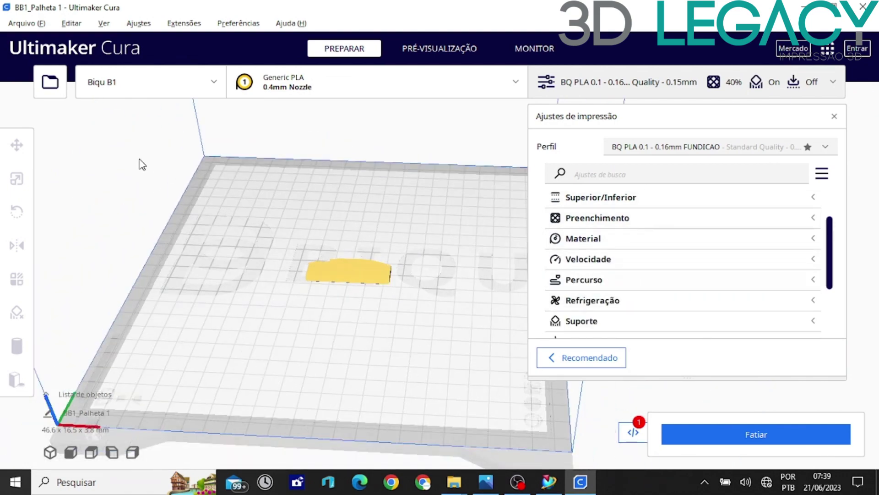
{"action": "left_click", "coordinate": [26, 23]}
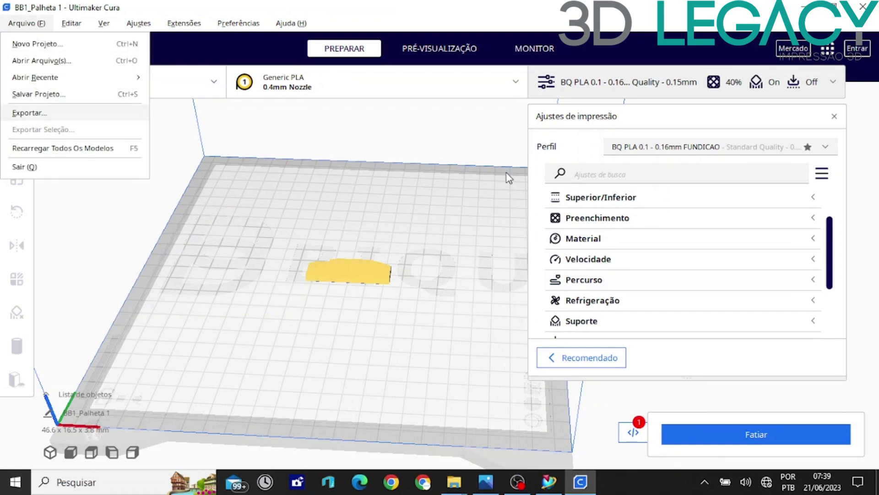
{"action": "left_click", "coordinate": [401, 150]}
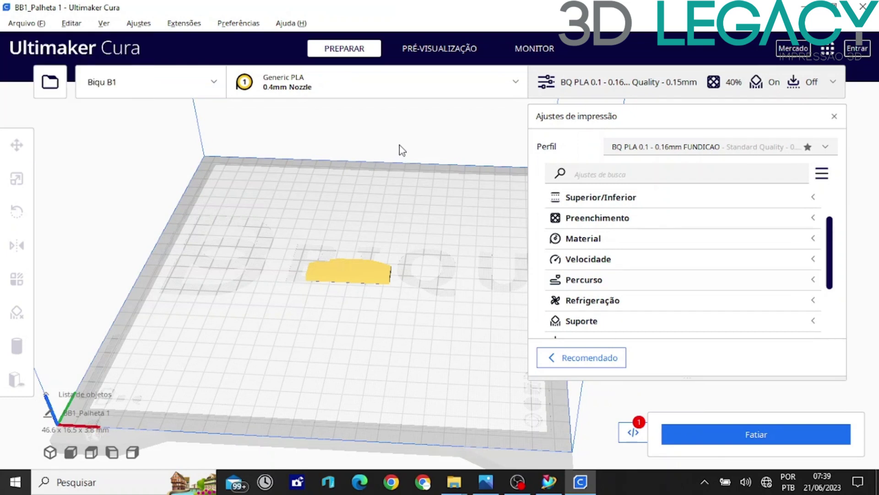
{"action": "left_click", "coordinate": [769, 431]}
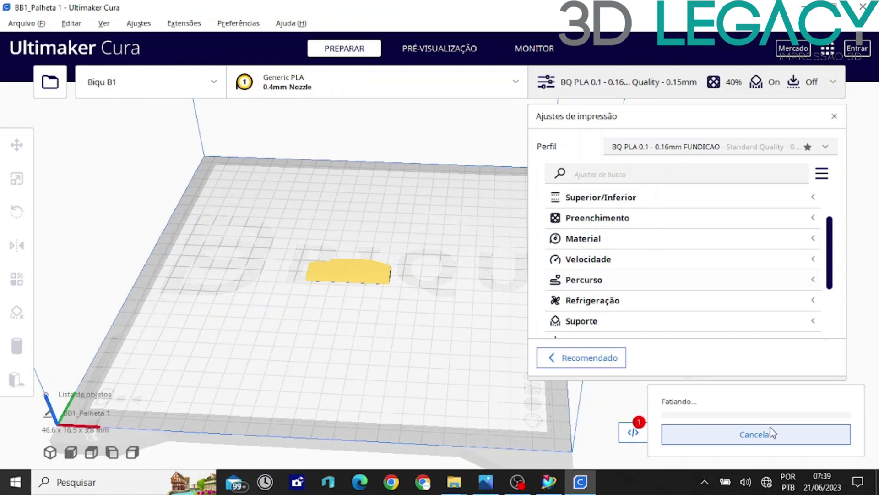
{"action": "scroll", "coordinate": [408, 328], "scroll_direction": "up", "scroll_amount": 3}
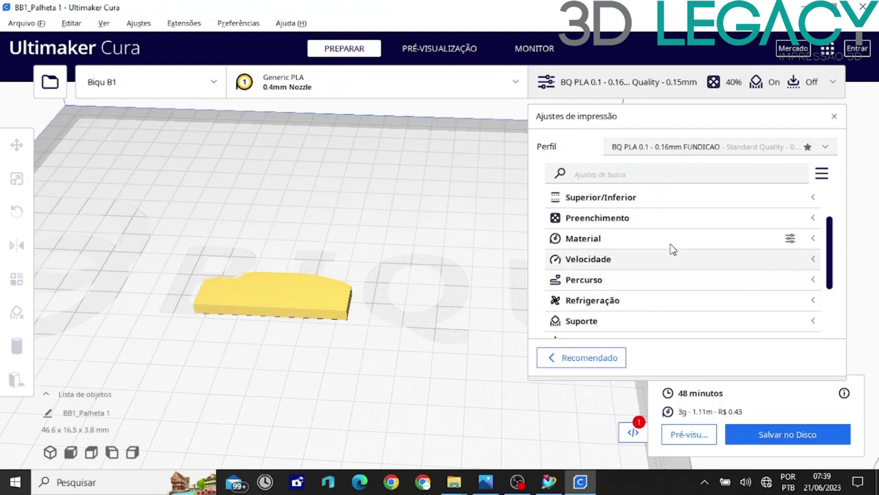
Check the layer height and extrusion widths in the Qualidade print settings.
{"action": "scroll", "coordinate": [672, 248], "scroll_direction": "up", "scroll_amount": 2}
{"action": "left_click", "coordinate": [593, 205]}
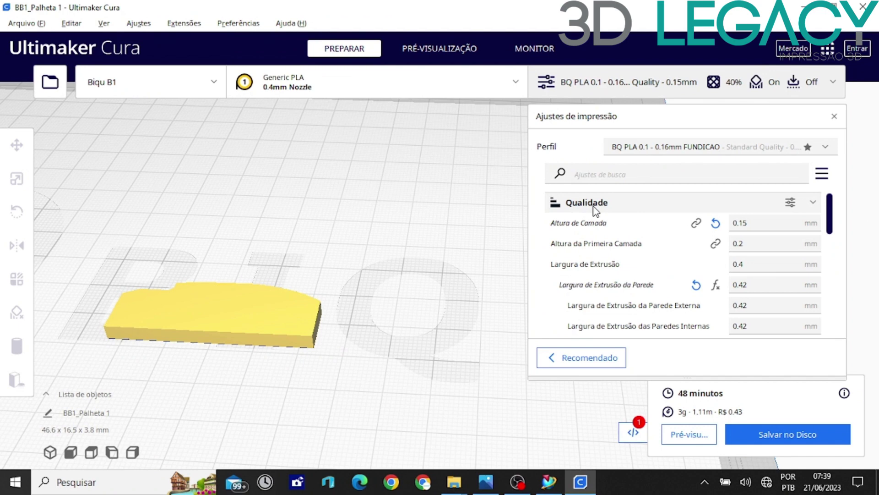
{"action": "left_click", "coordinate": [593, 205]}
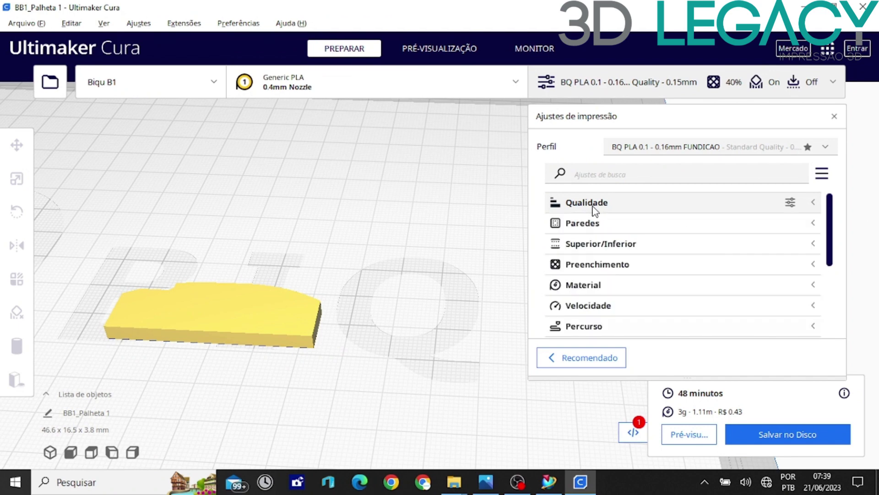
{"action": "scroll", "coordinate": [295, 230], "scroll_direction": "down", "scroll_amount": 4}
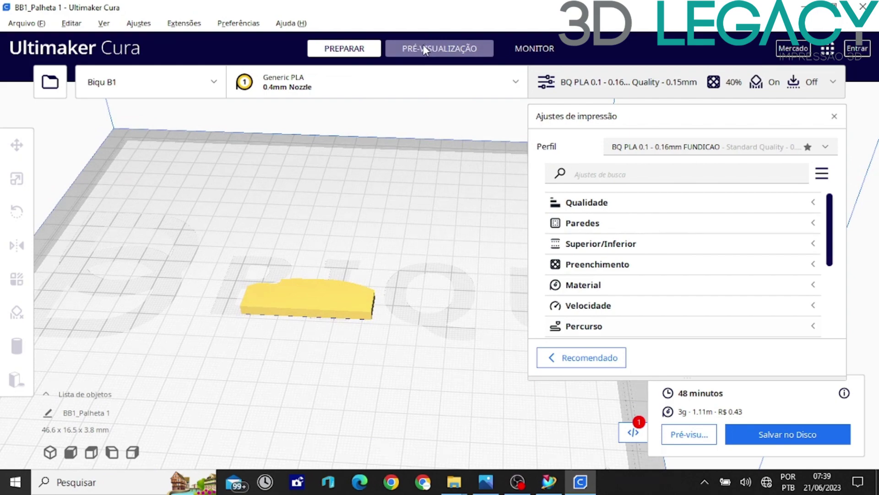
Examine the sliced Palheta 1 part in the layer preview and return to the preparation view.
{"action": "left_click", "coordinate": [423, 48]}
{"action": "scroll", "coordinate": [207, 247], "scroll_direction": "up", "scroll_amount": 2}
{"action": "scroll", "coordinate": [295, 351], "scroll_direction": "up", "scroll_amount": 4}
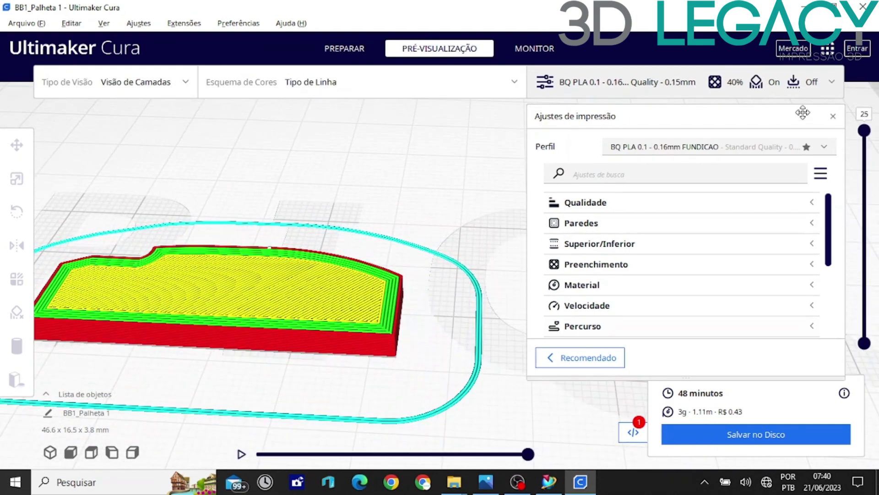
{"action": "mouse_move", "coordinate": [864, 131]}
{"action": "left_mouse_down"}
{"action": "mouse_move", "coordinate": [875, 320]}
{"action": "mouse_move", "coordinate": [864, 131]}
{"action": "left_mouse_up"}
{"action": "left_click", "coordinate": [345, 48]}
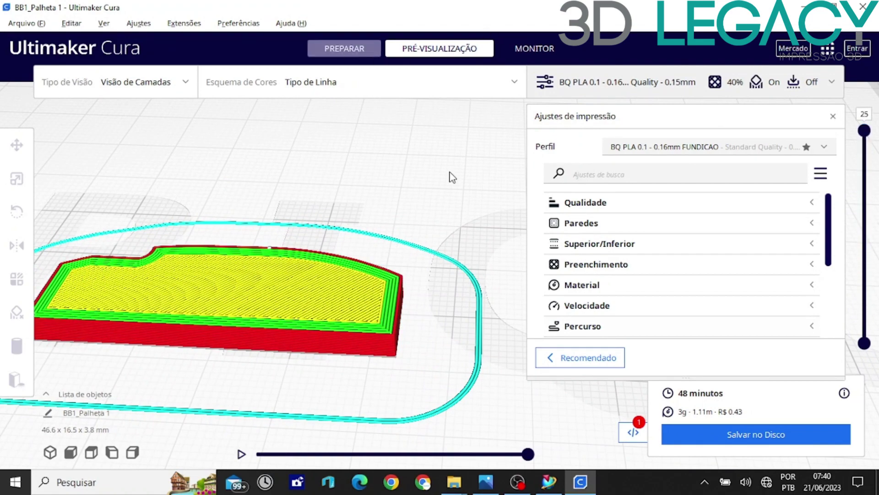
Try placing 15 mm anti-warping tabs with one layer at three corners of the Palheta 1 model.
{"action": "left_click", "coordinate": [337, 263]}
{"action": "right_click_drag", "start_coordinate": [441, 283], "coordinate": [191, 326]}
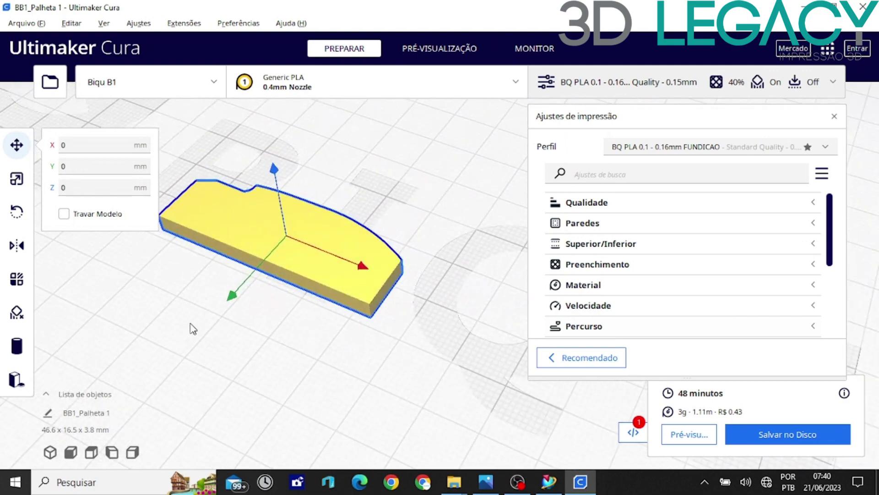
{"action": "left_click", "coordinate": [17, 380]}
{"action": "scroll", "coordinate": [316, 355], "scroll_direction": "up", "scroll_amount": 2}
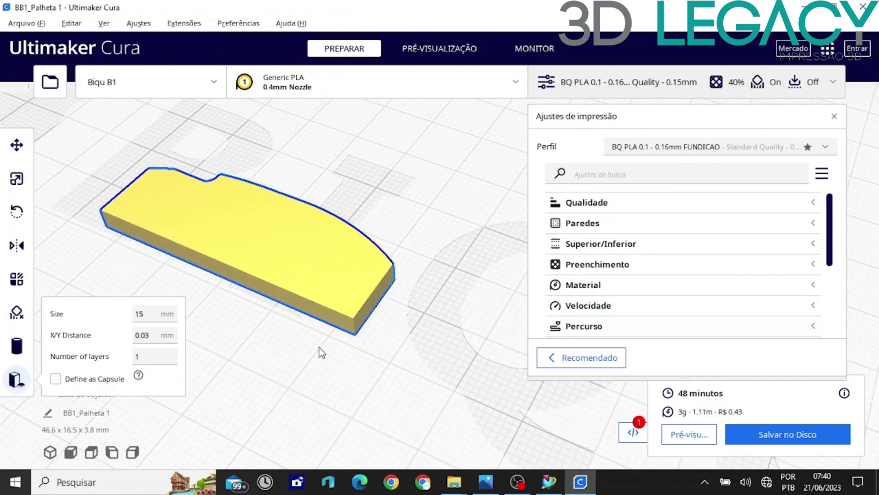
{"action": "left_click", "coordinate": [357, 339]}
{"action": "left_click", "coordinate": [392, 287]}
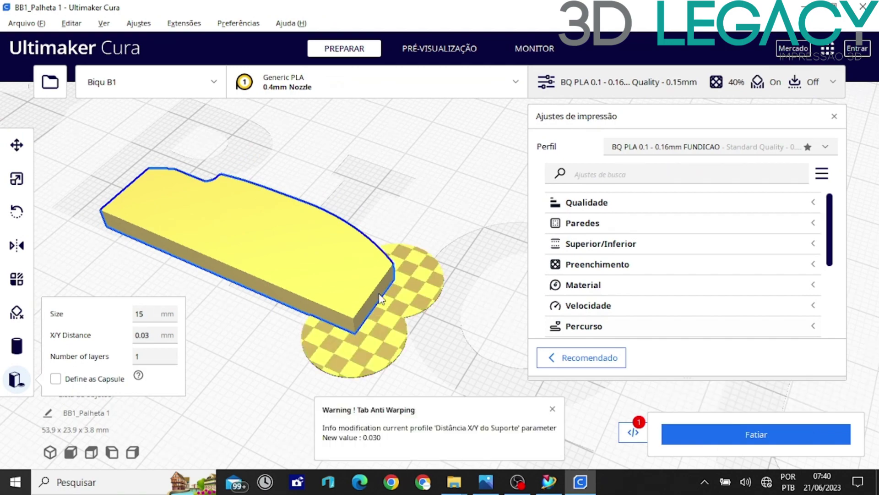
{"action": "right_click_drag", "start_coordinate": [380, 299], "coordinate": [345, 311]}
{"action": "left_click", "coordinate": [331, 360]}
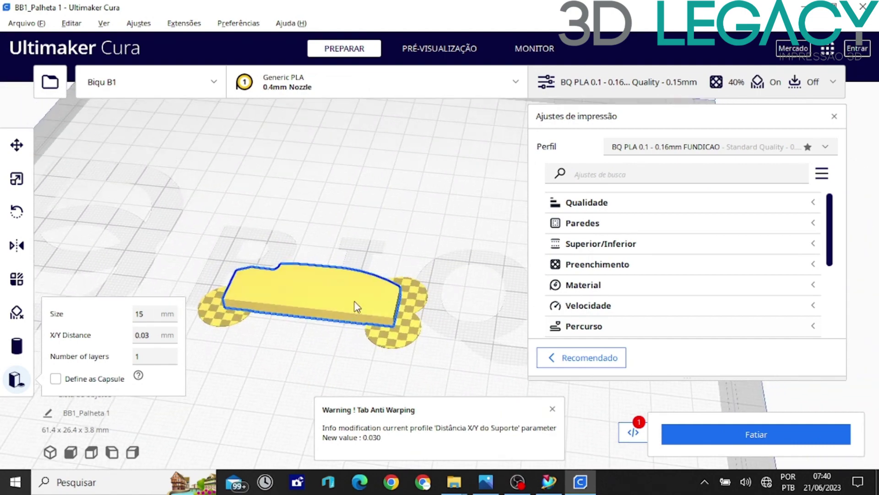
Undo the three anti-warping tabs, dismiss the Tab Anti Warping warning and deselect the model.
{"action": "key", "text": "ctrl+z"}
{"action": "key", "text": "ctrl+z"}
{"action": "key", "text": "ctrl+z"}
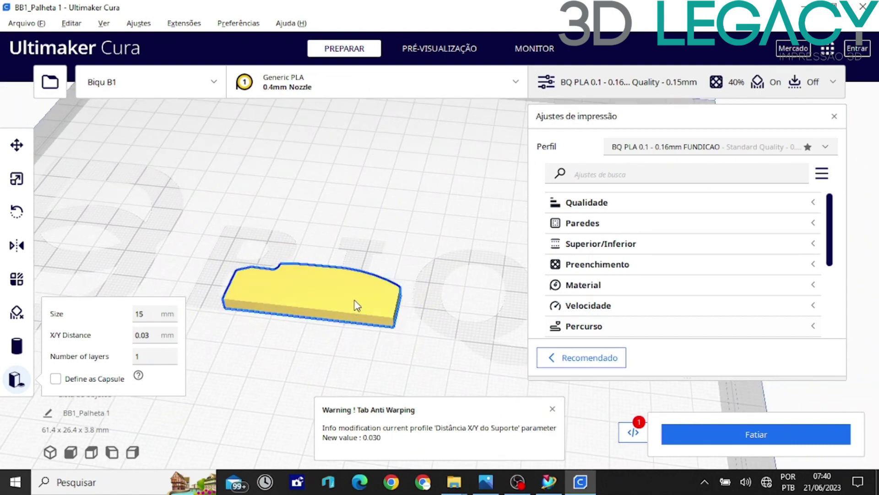
{"action": "right_click_drag", "start_coordinate": [360, 303], "coordinate": [406, 273]}
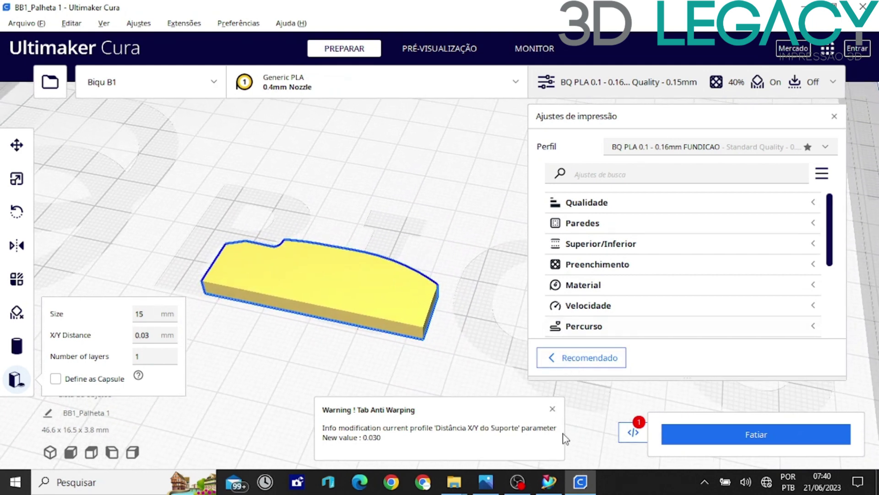
{"action": "left_click", "coordinate": [553, 411]}
{"action": "mouse_move", "coordinate": [446, 348]}
{"action": "right_mouse_down"}
{"action": "mouse_move", "coordinate": [471, 346]}
{"action": "mouse_move", "coordinate": [454, 343]}
{"action": "mouse_move", "coordinate": [451, 331]}
{"action": "mouse_move", "coordinate": [453, 347]}
{"action": "right_mouse_up"}
{"action": "left_click", "coordinate": [438, 368]}
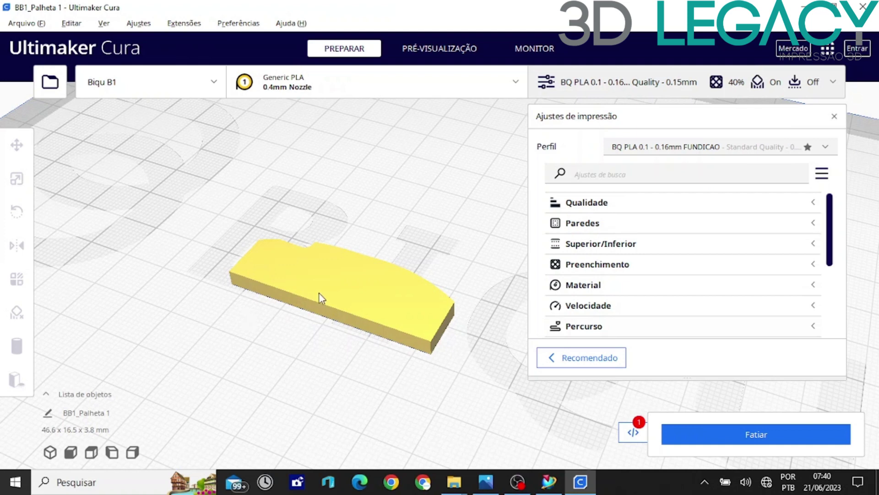
Slice the single Palheta 1 part and inspect its top layer in the layer preview.
{"action": "left_click", "coordinate": [726, 426]}
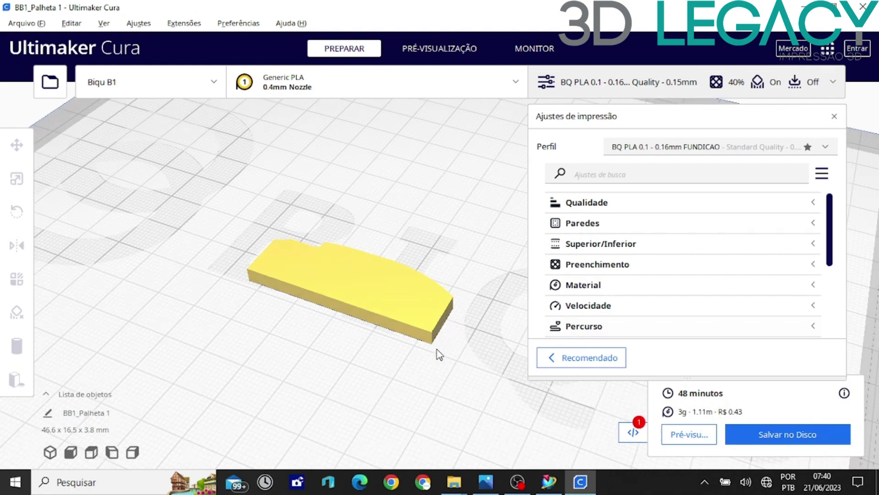
{"action": "scroll", "coordinate": [438, 353], "scroll_direction": "down", "scroll_amount": 3}
{"action": "left_click", "coordinate": [424, 59]}
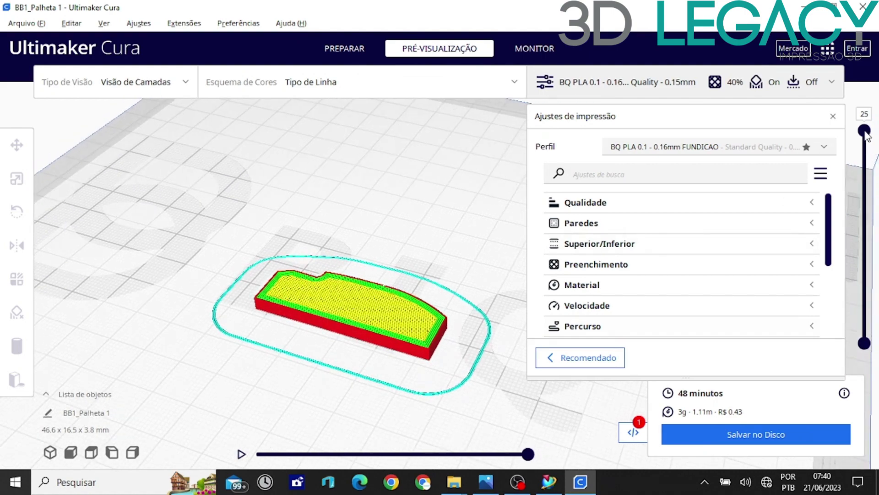
{"action": "left_click_drag", "start_coordinate": [865, 132], "coordinate": [852, 110]}
Start saving the G-code in the PALHETA 1 folder, reusing the name of the existing Palheta 2 1X file from the PALHETA 2 PVB folder.
{"action": "left_click", "coordinate": [764, 439]}
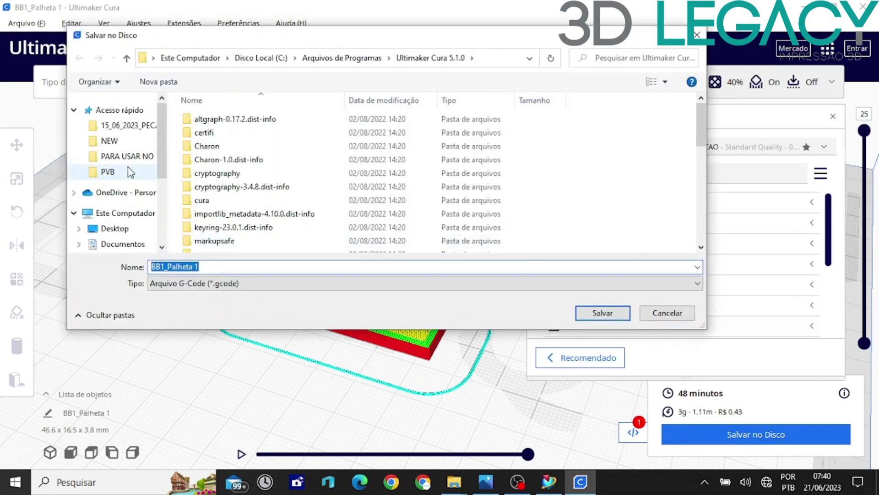
{"action": "left_click", "coordinate": [138, 130]}
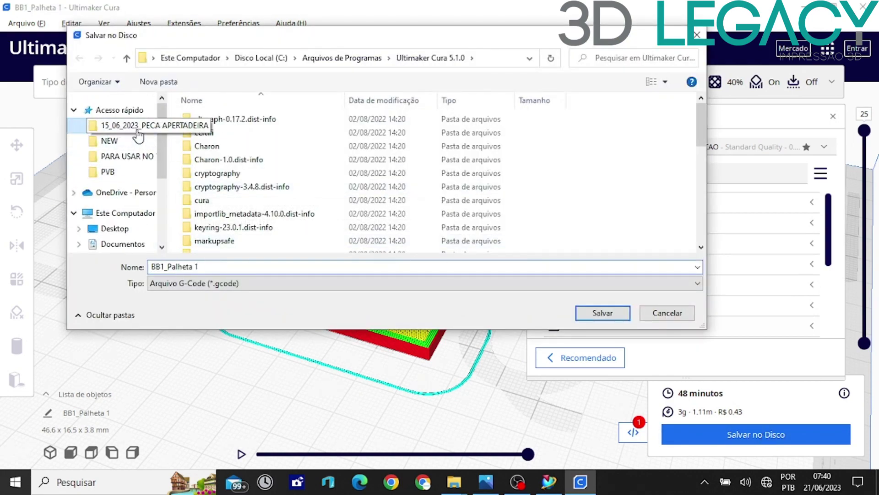
{"action": "double_click", "coordinate": [218, 144]}
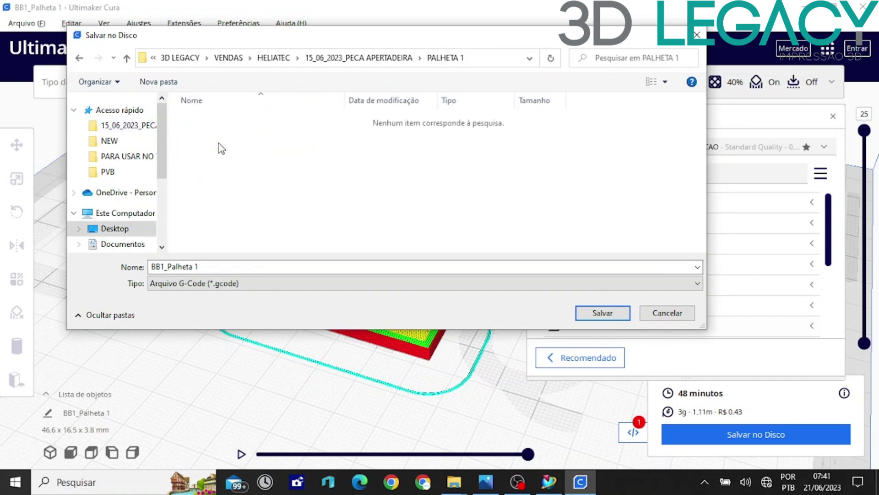
{"action": "left_click", "coordinate": [129, 125]}
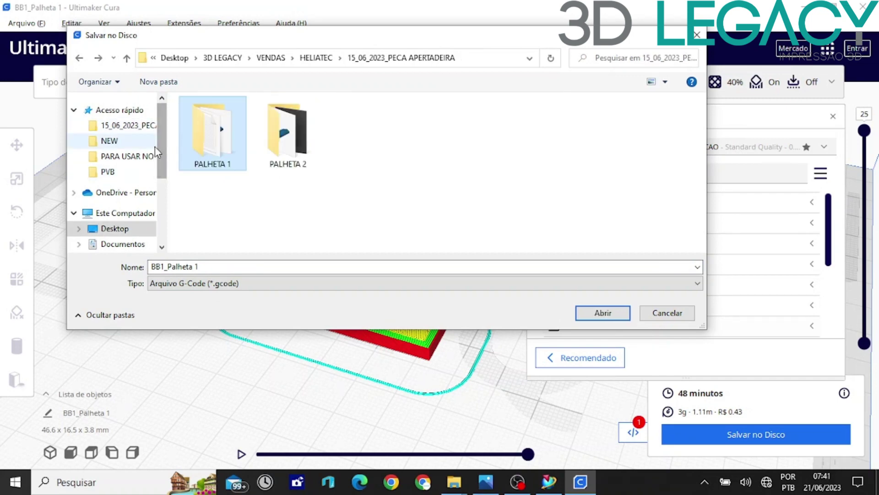
{"action": "double_click", "coordinate": [289, 142]}
{"action": "double_click", "coordinate": [201, 120]}
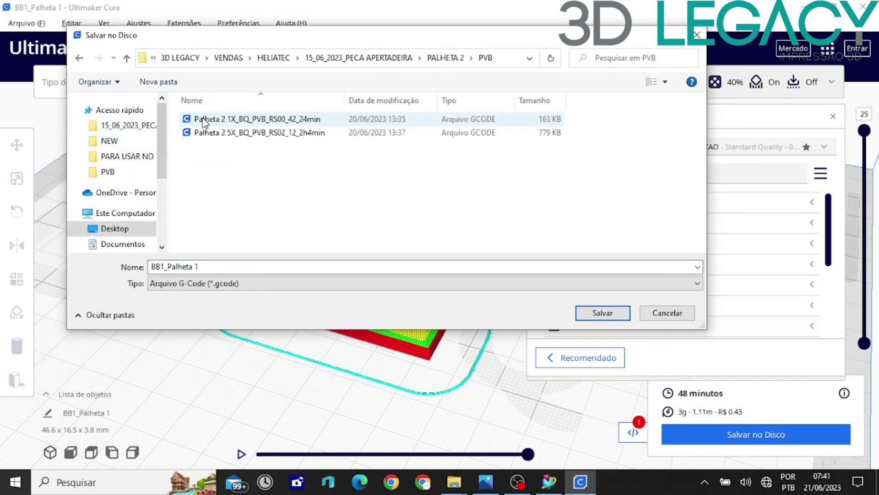
{"action": "left_click", "coordinate": [228, 120]}
{"action": "key", "text": "BackSpace"}
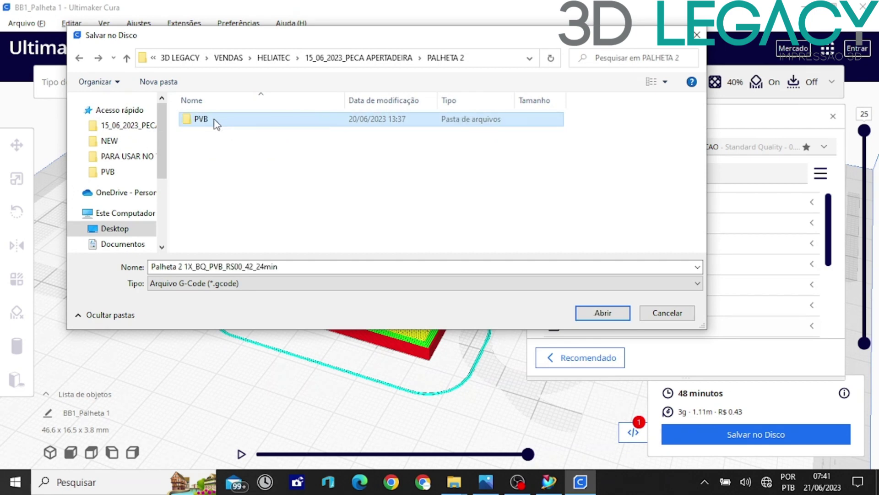
{"action": "key", "text": "BackSpace"}
{"action": "double_click", "coordinate": [212, 134]}
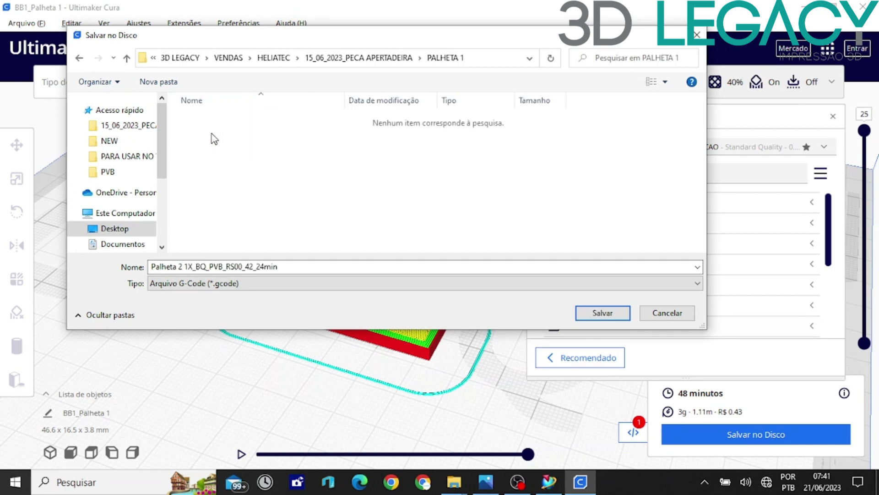
Rename the G-code as Palheta 1 1X_BQ_PVB_RS00_43_48min and save it.
{"action": "left_click", "coordinate": [183, 266]}
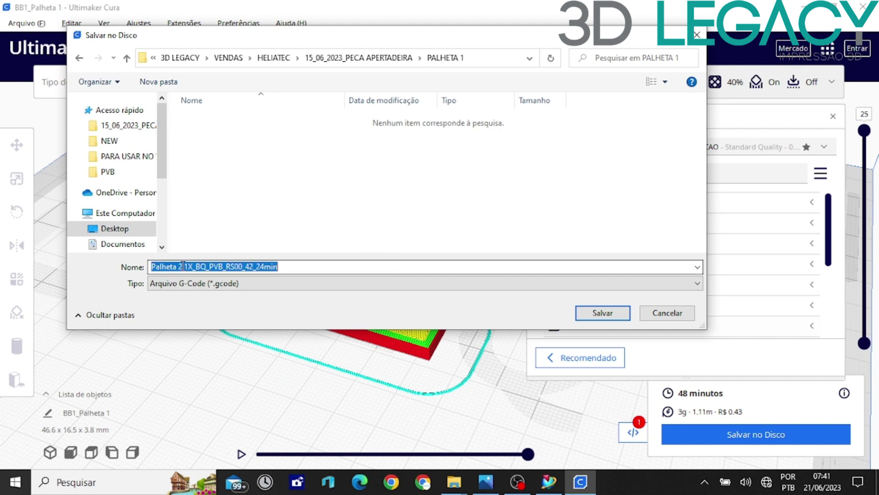
{"action": "left_click", "coordinate": [183, 267]}
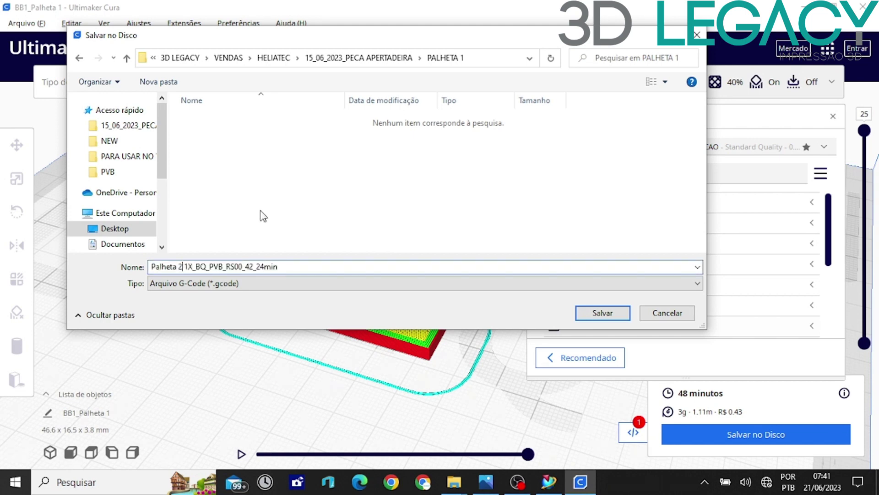
{"action": "key", "text": "BackSpace"}
{"action": "type", "text": "1"}
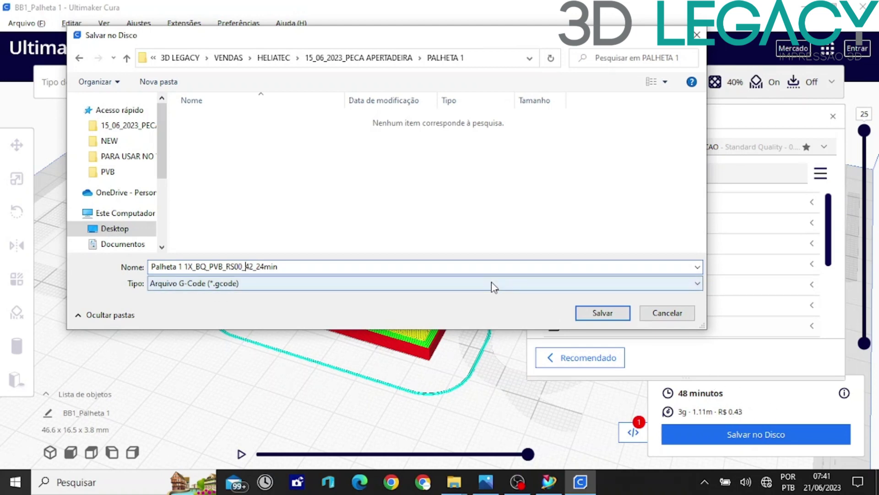
{"action": "key", "text": "Delete"}
{"action": "type", "text": "3"}
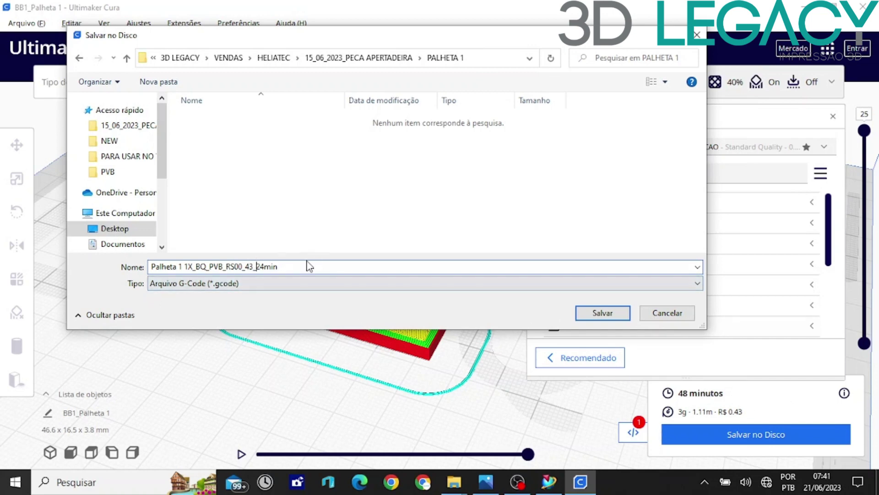
{"action": "key", "text": "BackSpace"}
{"action": "key", "text": "Right"}
{"action": "type", "text": "8"}
{"action": "left_click_drag", "start_coordinate": [226, 266], "coordinate": [278, 267]}
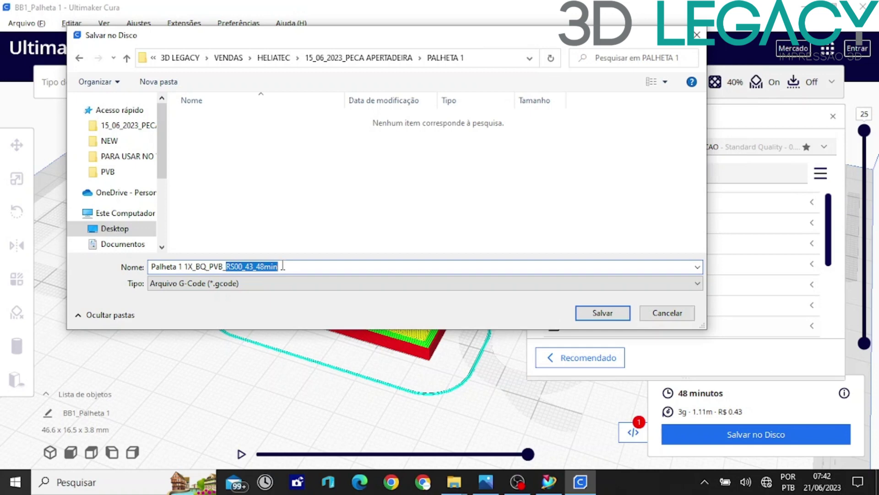
{"action": "left_click", "coordinate": [283, 266]}
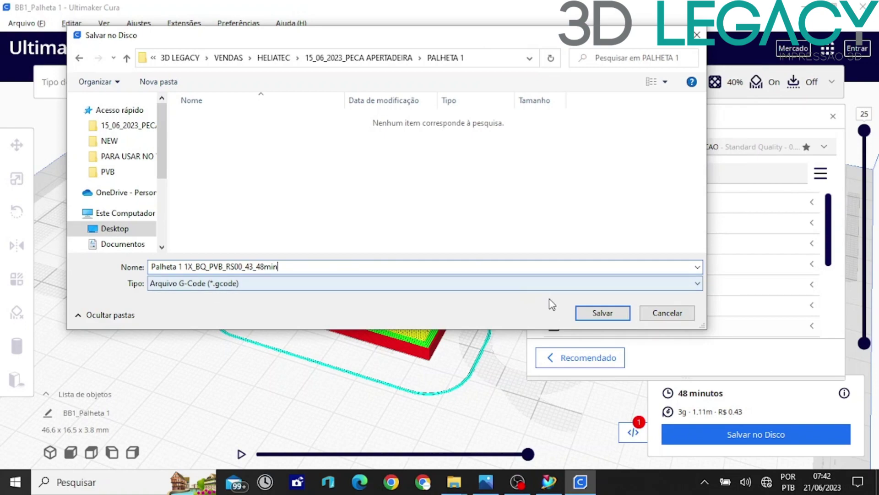
{"action": "left_click", "coordinate": [595, 315]}
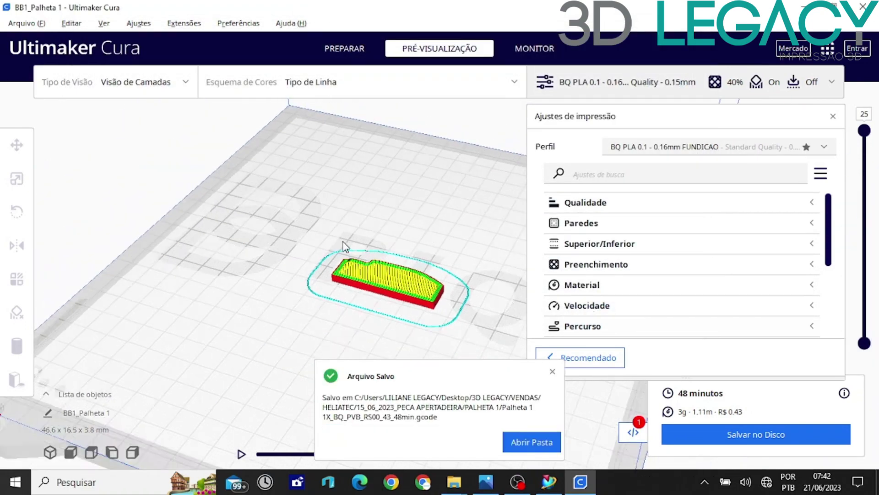
Multiply the Palheta 1 model by four copies and return to the preparation view.
{"action": "right_click", "coordinate": [399, 285]}
{"action": "left_click", "coordinate": [438, 302]}
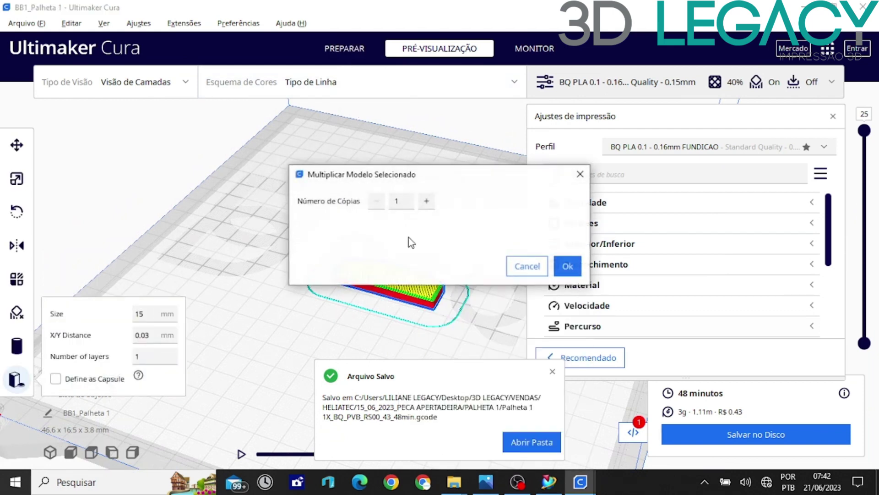
{"action": "left_click", "coordinate": [427, 202]}
{"action": "left_click", "coordinate": [426, 202]}
{"action": "left_click", "coordinate": [426, 202]}
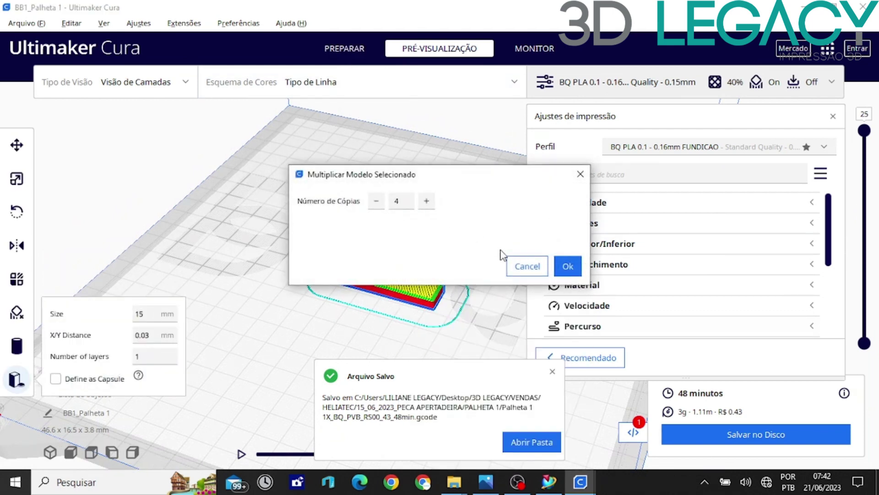
{"action": "left_click", "coordinate": [566, 266]}
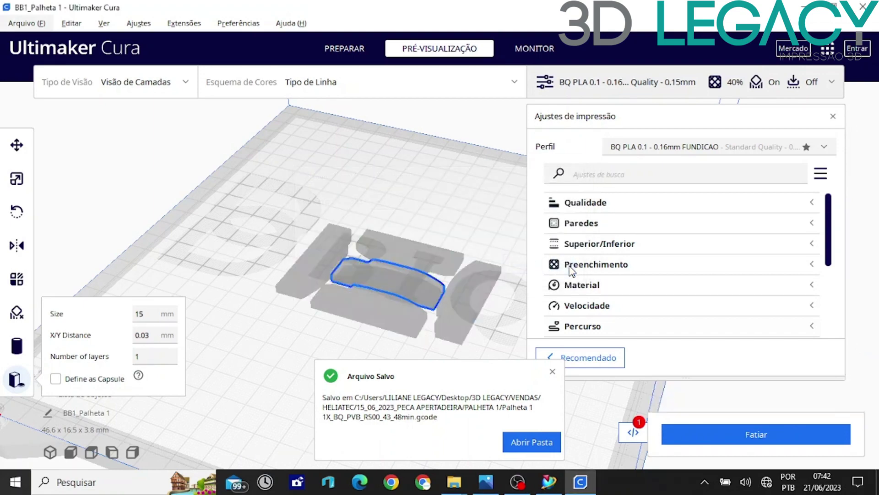
{"action": "left_click", "coordinate": [345, 44]}
{"action": "left_click", "coordinate": [384, 161]}
{"action": "right_click_drag", "start_coordinate": [384, 161], "coordinate": [406, 182]}
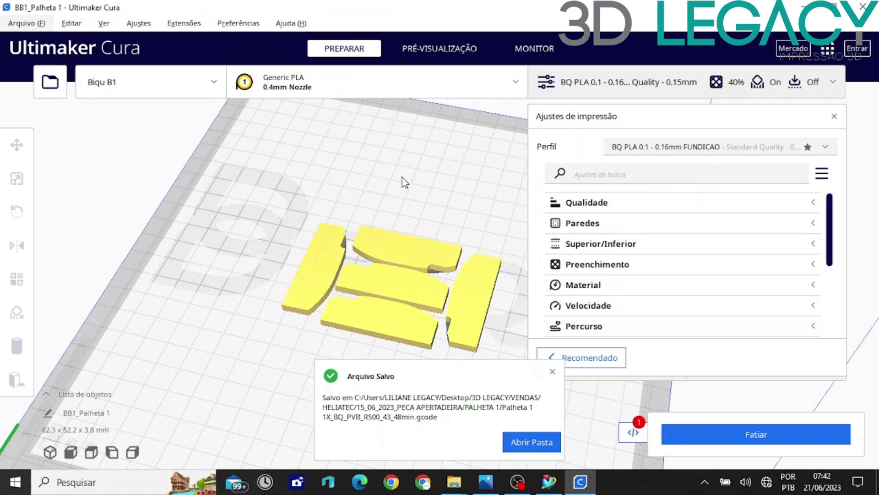
Slice the five-part plate and dismiss the saved-file notice.
{"action": "left_click", "coordinate": [718, 431]}
{"action": "left_click", "coordinate": [552, 371]}
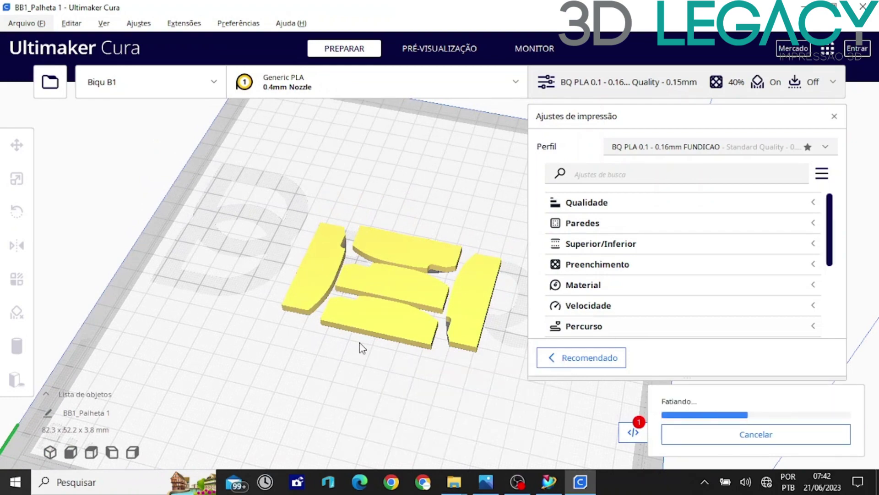
{"action": "middle_click_drag", "start_coordinate": [365, 376], "coordinate": [318, 359]}
{"action": "scroll", "coordinate": [326, 351], "scroll_direction": "down", "scroll_amount": 4}
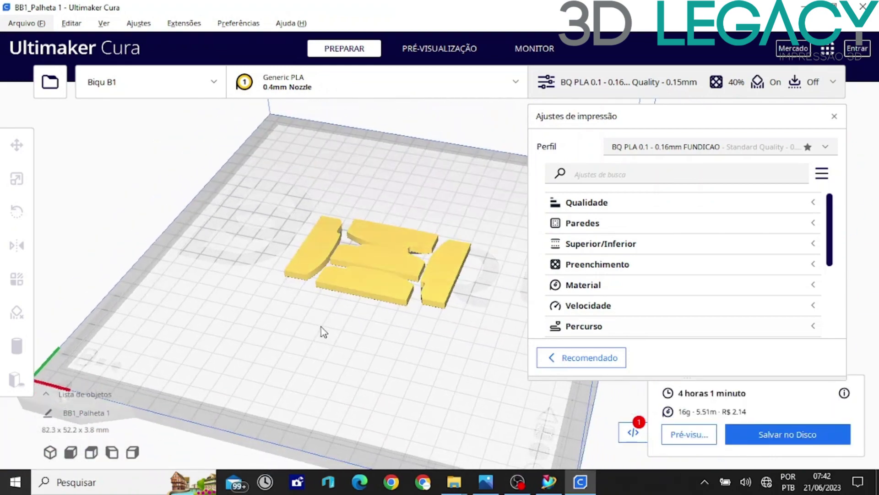
Save the five-part G-code in the PALHETA 1 folder as Palheta 1 5X_BQ_PVB_RS02_14_4h1min.
{"action": "left_click", "coordinate": [802, 437]}
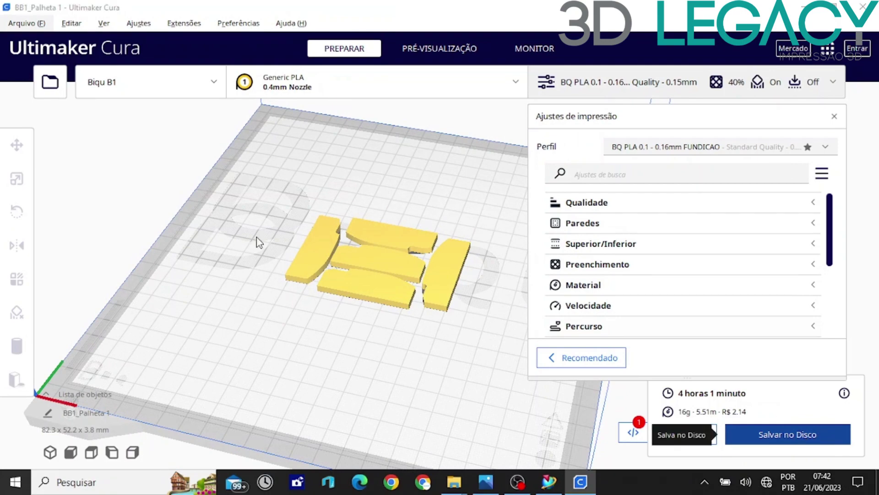
{"action": "left_click", "coordinate": [233, 124]}
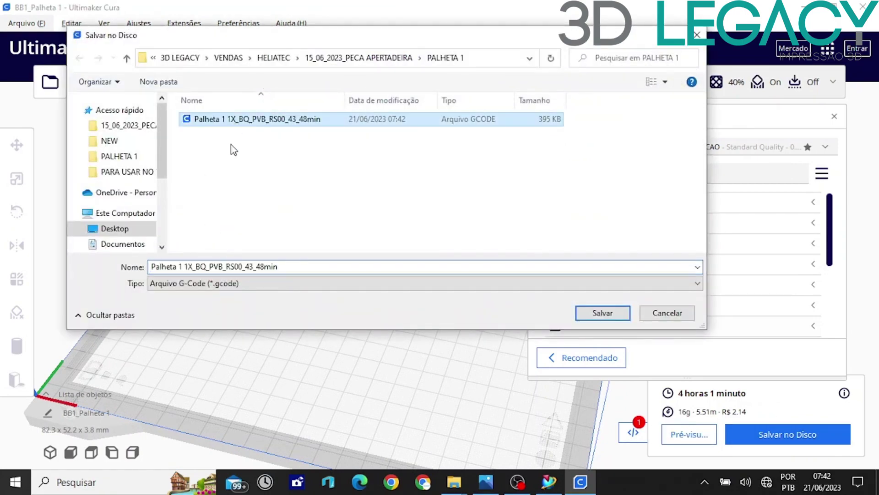
{"action": "left_click", "coordinate": [190, 267]}
{"action": "left_click", "coordinate": [190, 266]}
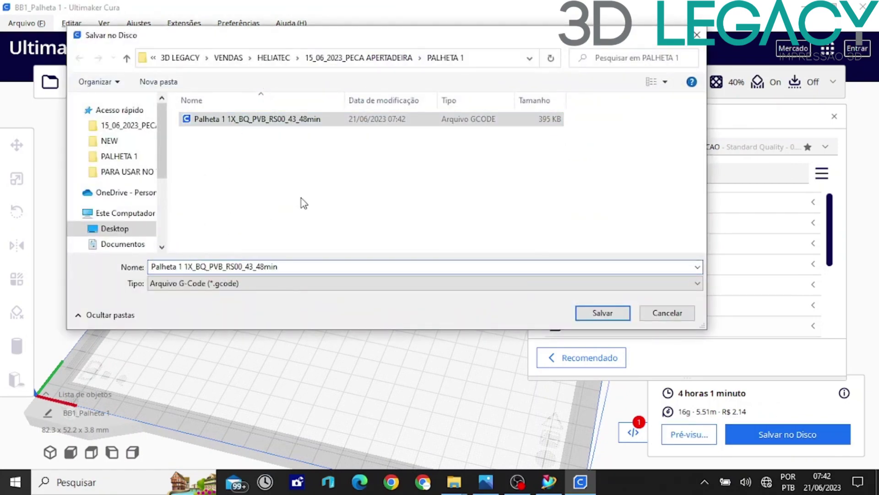
{"action": "key", "text": "BackSpace"}
{"action": "type", "text": "5"}
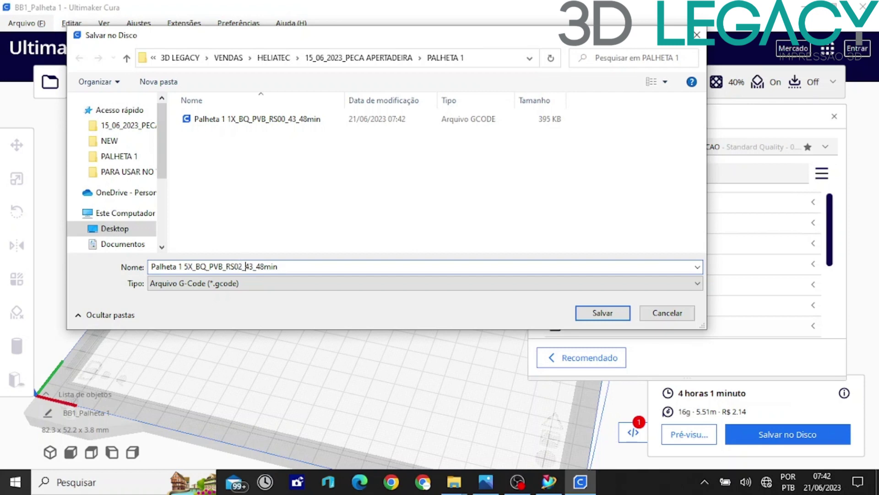
{"action": "key", "text": "BackSpace"}
{"action": "type", "text": "14_4h1"}
{"action": "left_click", "coordinate": [607, 311]}
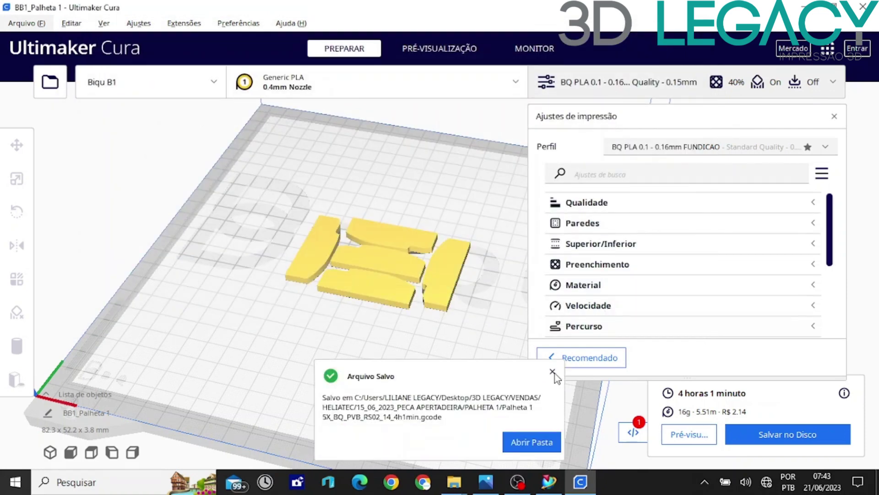
Dismiss the saved-file notice, undo the four copies and reslice the single Palheta 1 part.
{"action": "left_click", "coordinate": [553, 372]}
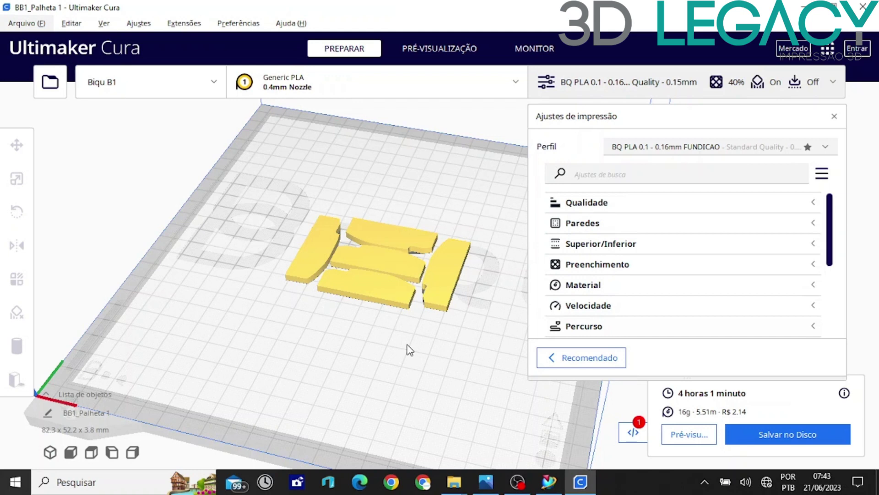
{"action": "key", "text": "ctrl+z"}
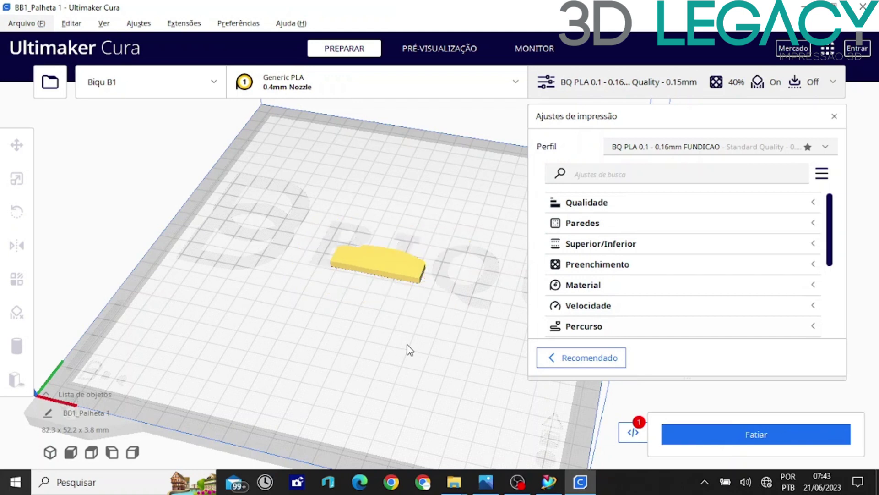
{"action": "left_click", "coordinate": [720, 425]}
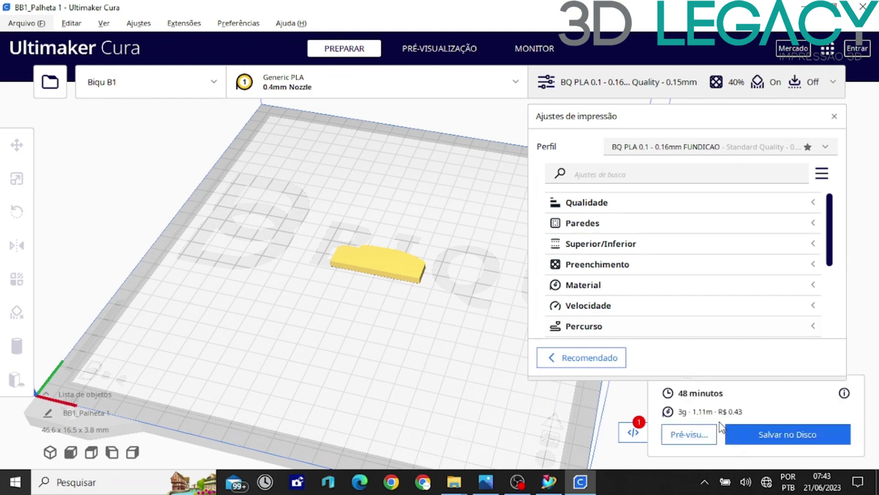
Save the Cura project over the existing PROJETO_BQ_PVB_Palheta 1 3MF file in the PALHETA 1 folder.
{"action": "left_click", "coordinate": [28, 26]}
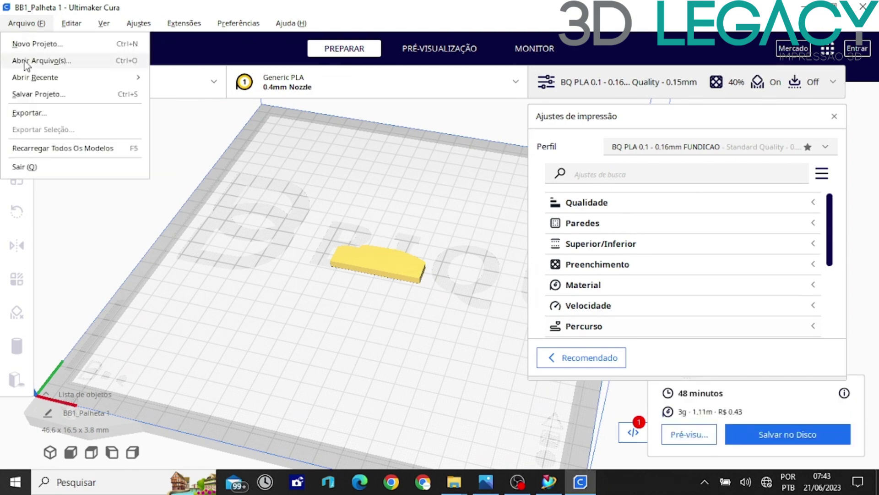
{"action": "left_click", "coordinate": [24, 97]}
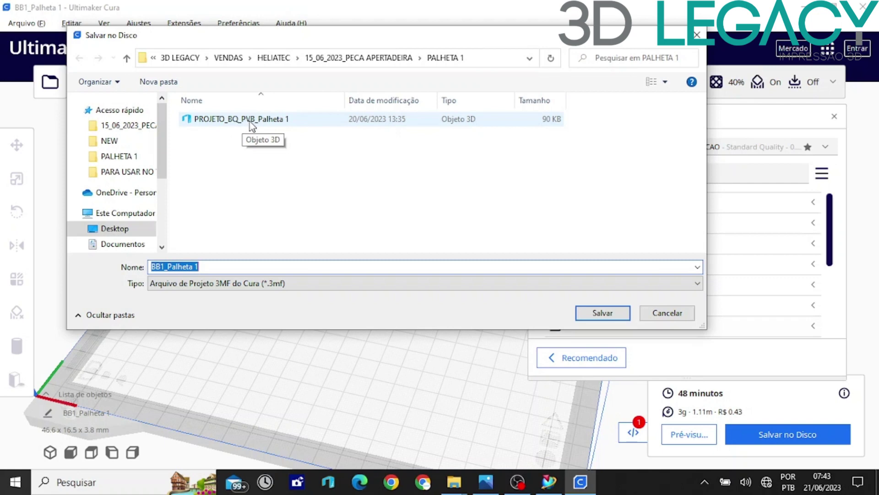
{"action": "left_click", "coordinate": [272, 122]}
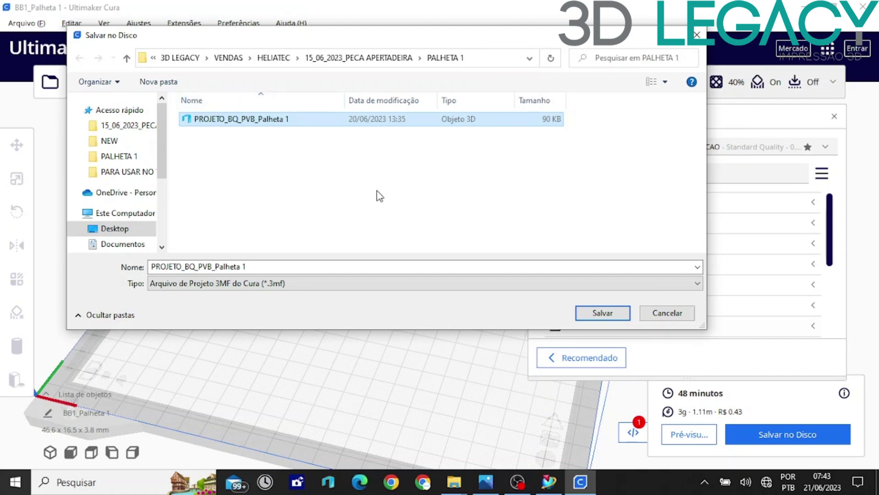
{"action": "left_click", "coordinate": [582, 310]}
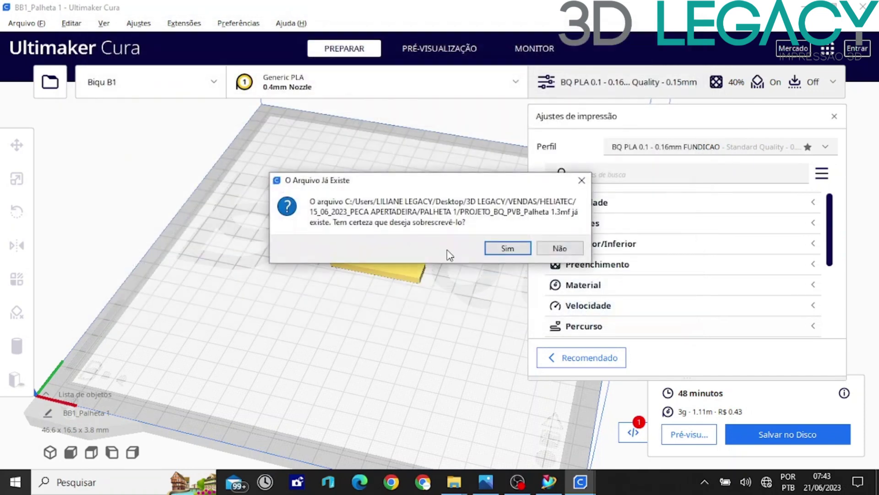
{"action": "left_click", "coordinate": [506, 248]}
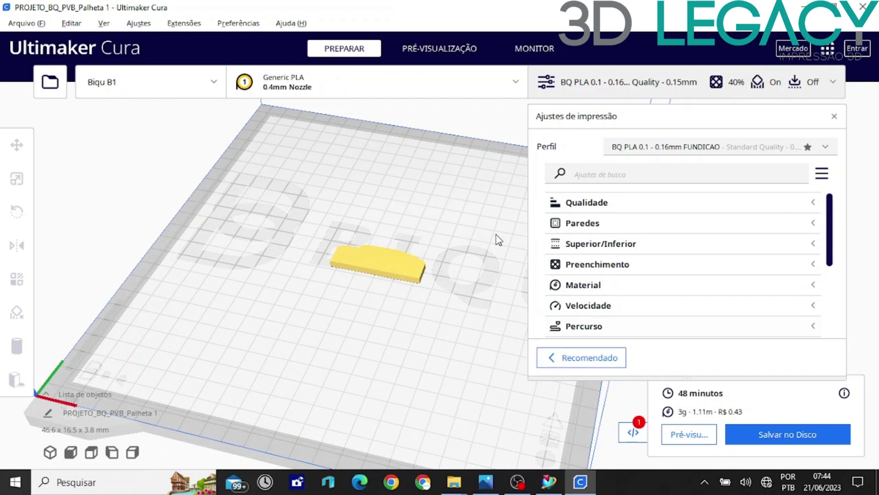
Switch to the PALHETA 1 folder in File Explorer and create subfolders named GCODE and STL.
{"action": "mouse_move", "coordinate": [454, 481]}
{"action": "left_click", "coordinate": [349, 417]}
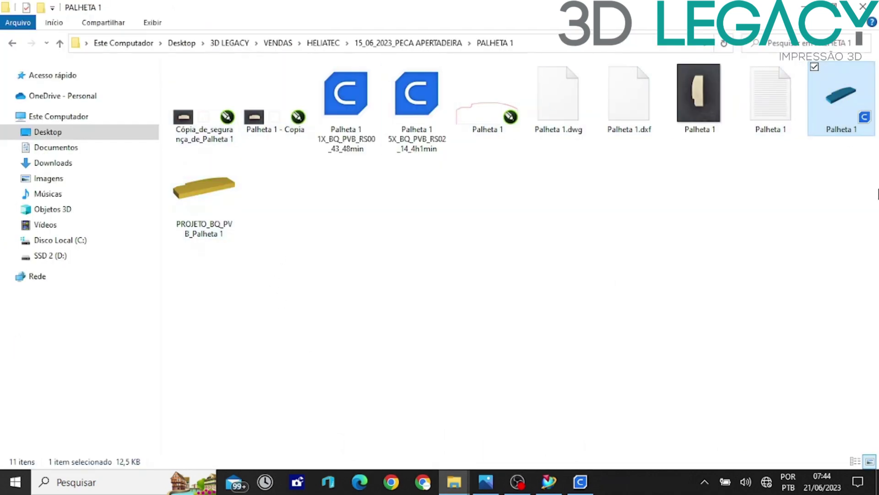
{"action": "left_click", "coordinate": [423, 208]}
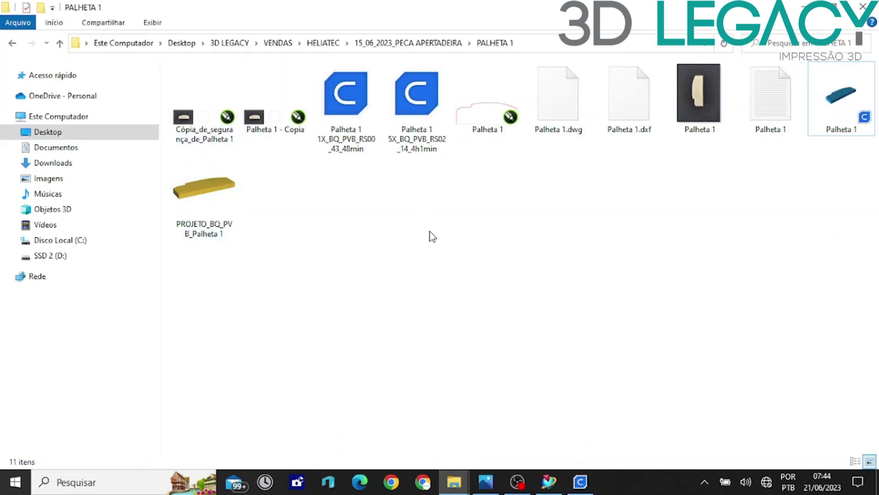
{"action": "key", "text": "ctrl+shift+n"}
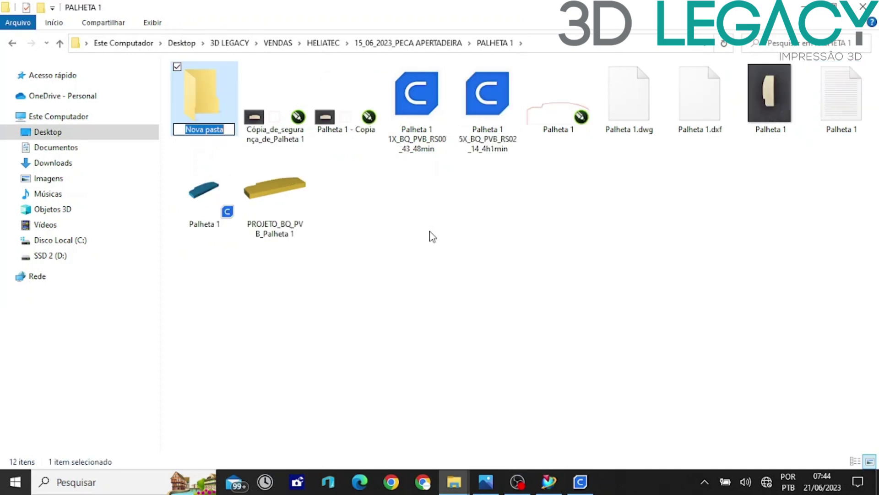
{"action": "type", "text": "GCODE"}
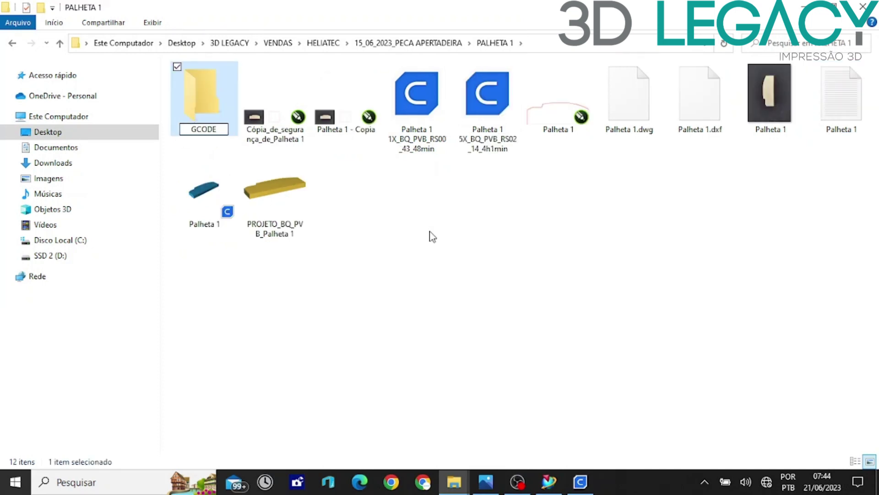
{"action": "key", "text": "Return"}
{"action": "key", "text": "ctrl+shift+n"}
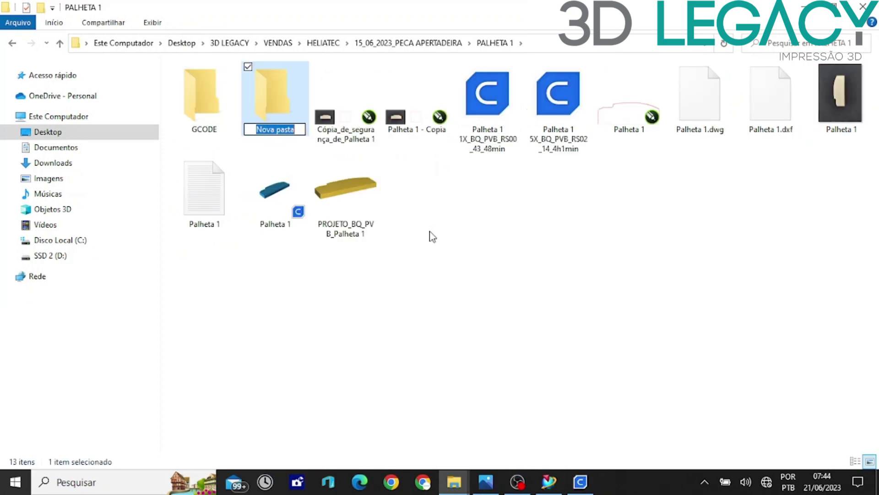
{"action": "type", "text": "STL"}
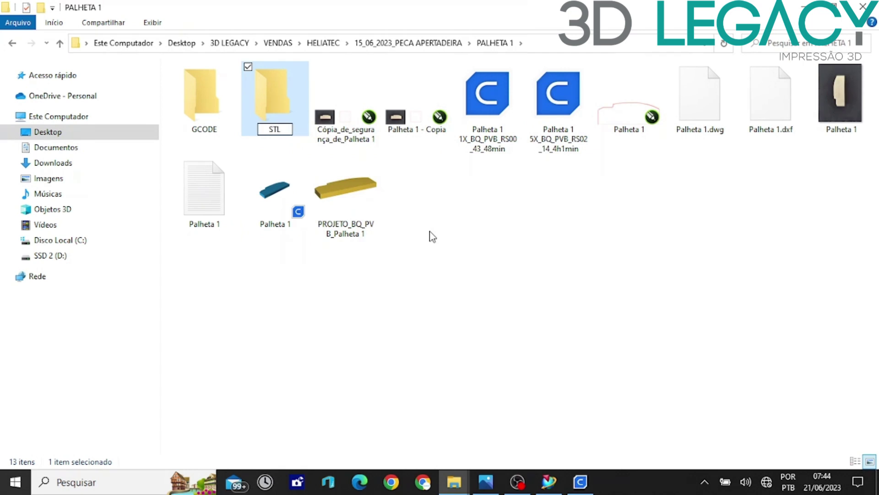
{"action": "key", "text": "Return"}
Create two more subfolders in the PALHETA 1 folder, named CDR and PRT.
{"action": "key", "text": "ctrl+shift+n"}
{"action": "type", "text": "CDR"}
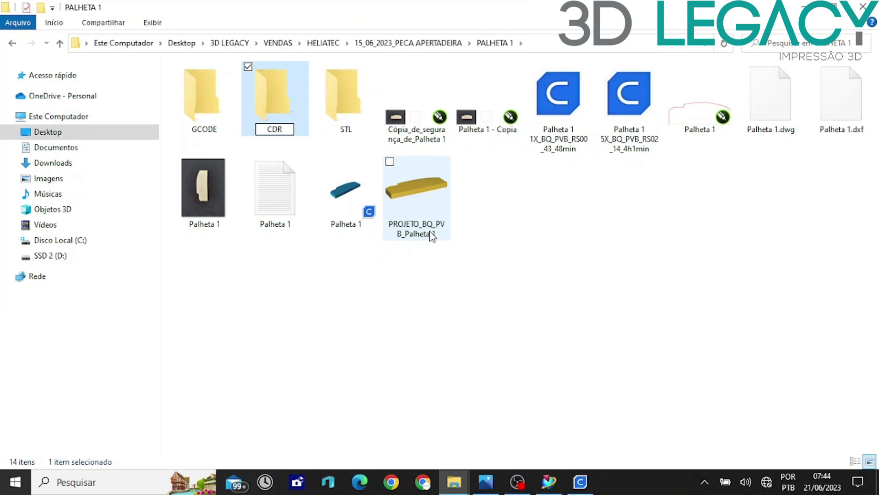
{"action": "key", "text": "Return"}
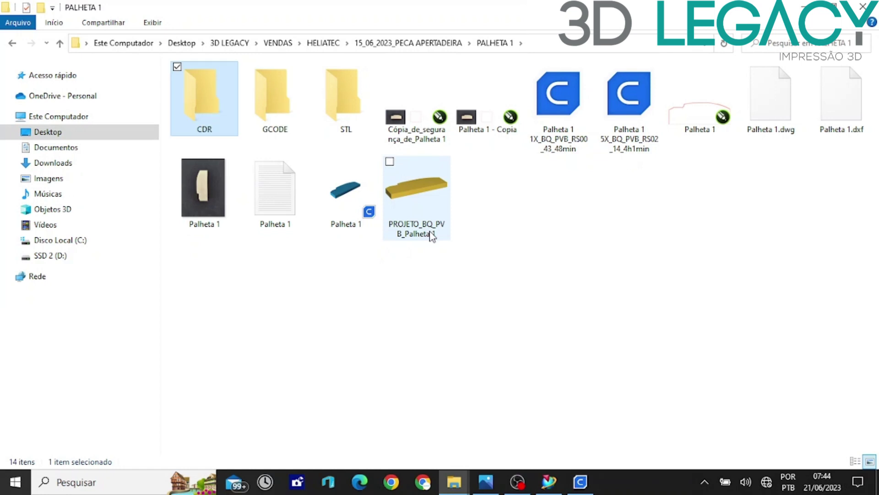
{"action": "key", "text": "ctrl+shift+n"}
{"action": "type", "text": "PRT"}
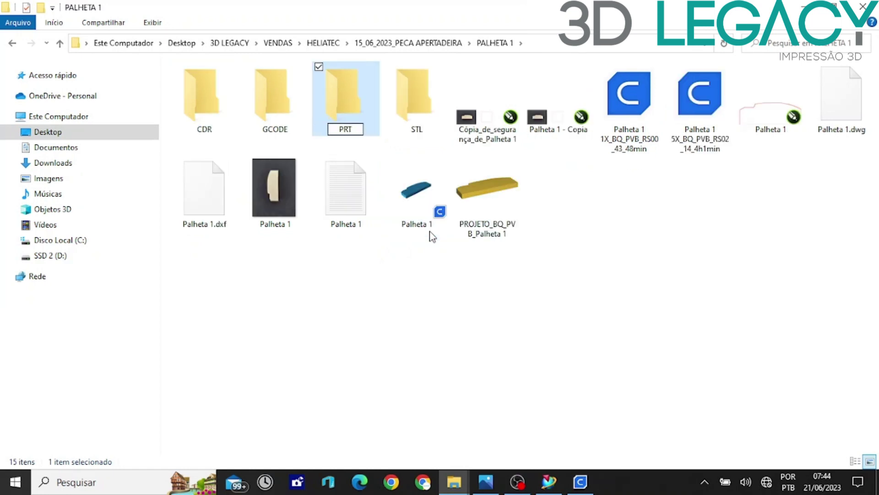
{"action": "key", "text": "Return"}
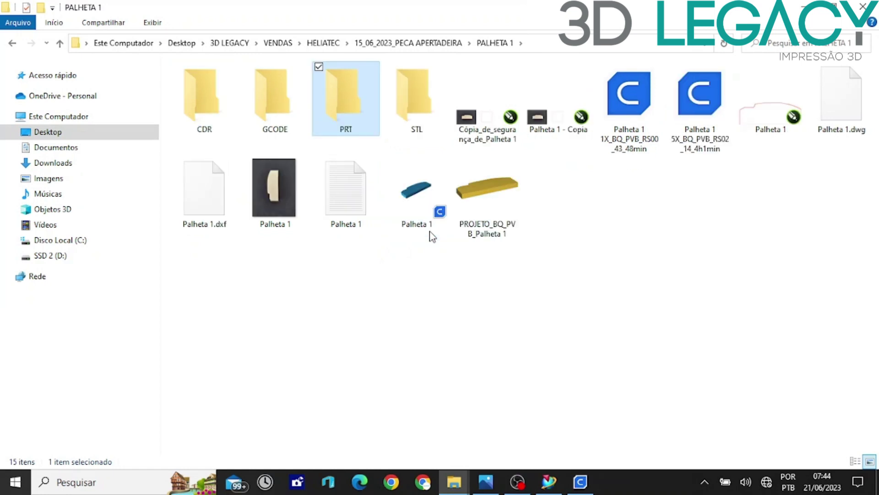
Move the Cópia_de_segurança_de_Palheta 1 and Palheta 1 - Copia drawings into CDR, and the 1X and 5X G-code files into GCODE.
{"action": "left_click", "coordinate": [470, 134]}
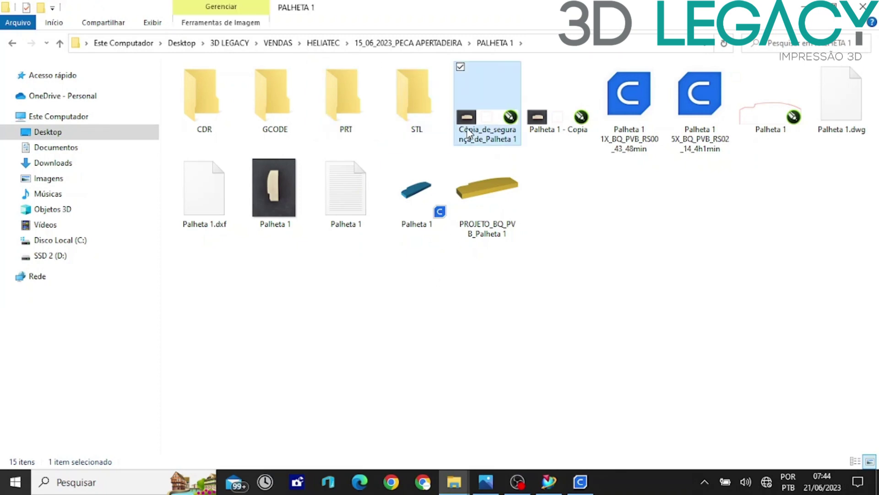
{"action": "left_click", "coordinate": [544, 124], "text": "ctrl"}
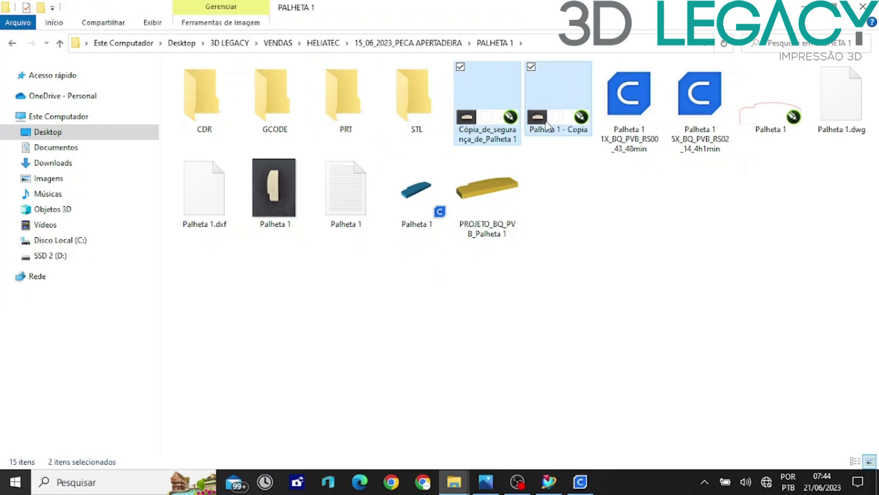
{"action": "left_click_drag", "start_coordinate": [545, 124], "coordinate": [218, 92]}
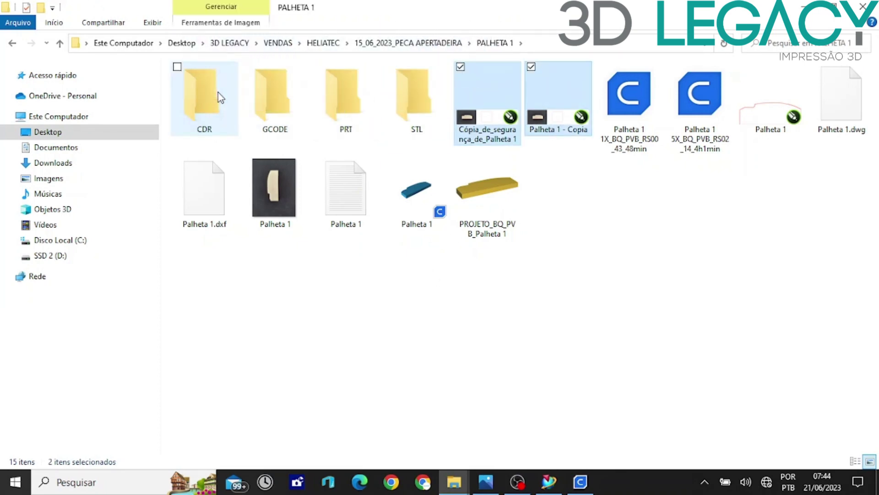
{"action": "left_click", "coordinate": [478, 118]}
{"action": "left_click", "coordinate": [558, 110], "text": "ctrl"}
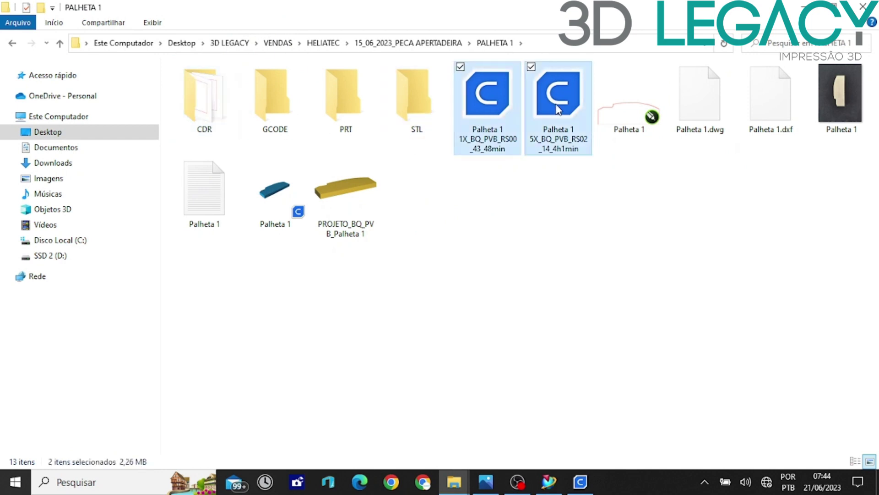
{"action": "left_click_drag", "start_coordinate": [558, 110], "coordinate": [290, 96]}
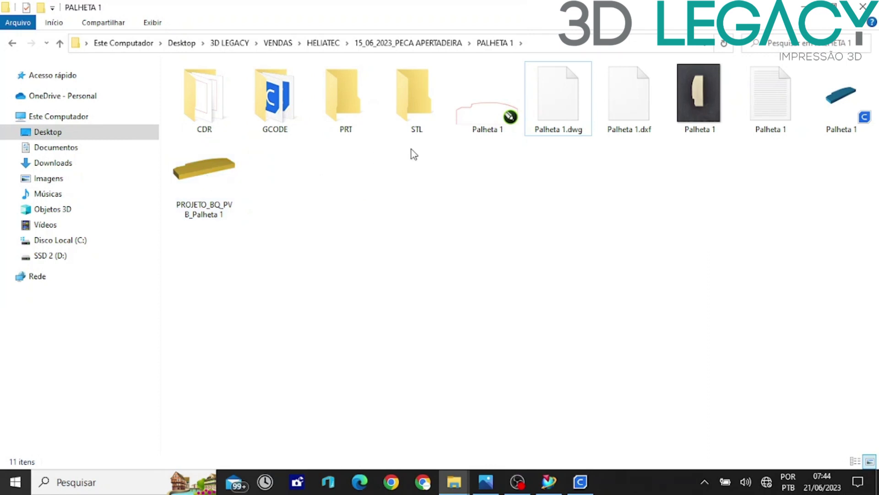
Move the remaining Palheta 1 CorelDRAW drawing into the CDR folder and the Palheta 1 model into the STL folder.
{"action": "left_click", "coordinate": [500, 114]}
{"action": "left_click_drag", "start_coordinate": [500, 114], "coordinate": [222, 85]}
{"action": "left_click_drag", "start_coordinate": [761, 108], "coordinate": [421, 101]}
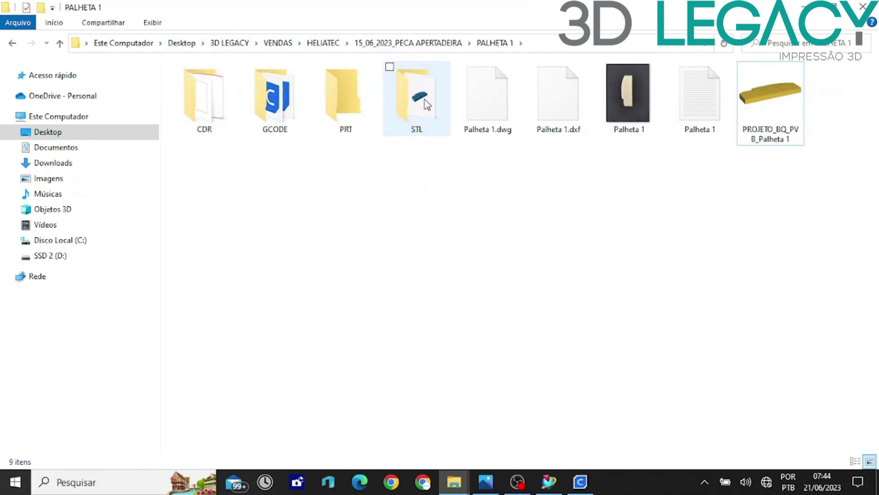
Delete the Palheta 1 text document and move Palheta 1.dwg into a new subfolder named DWG.
{"action": "left_click", "coordinate": [705, 107]}
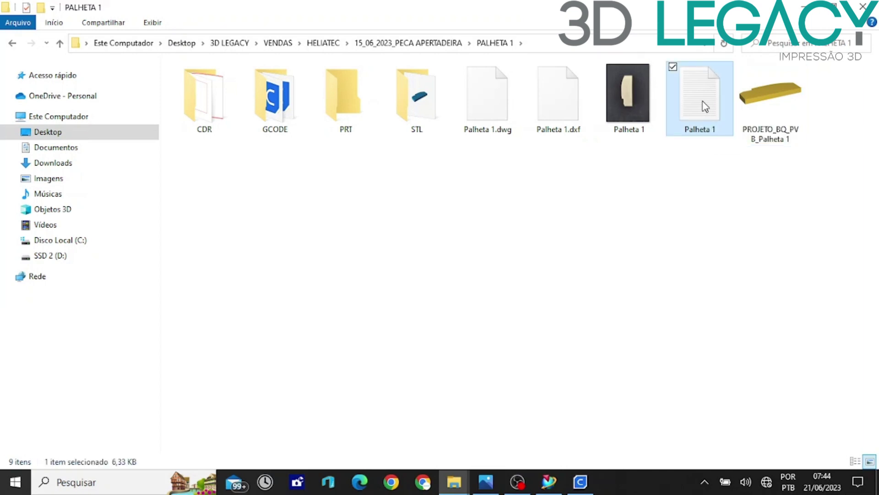
{"action": "key", "text": "Delete"}
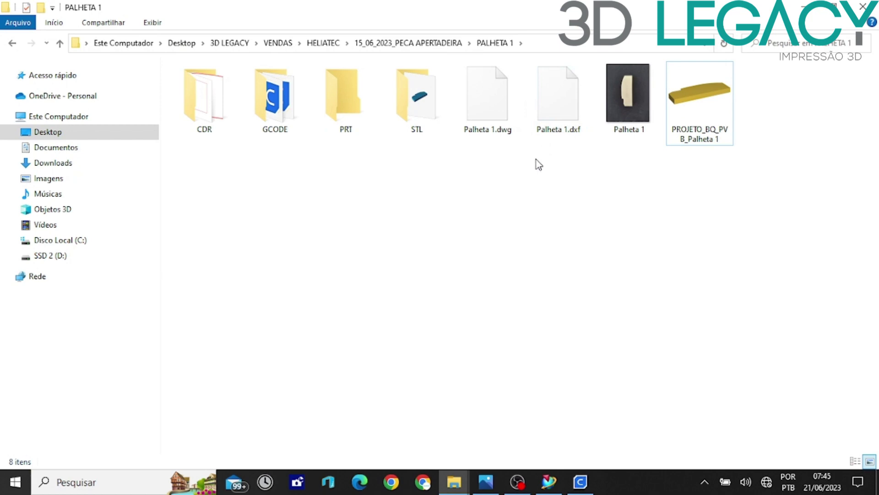
{"action": "key", "text": "ctrl+shift+n"}
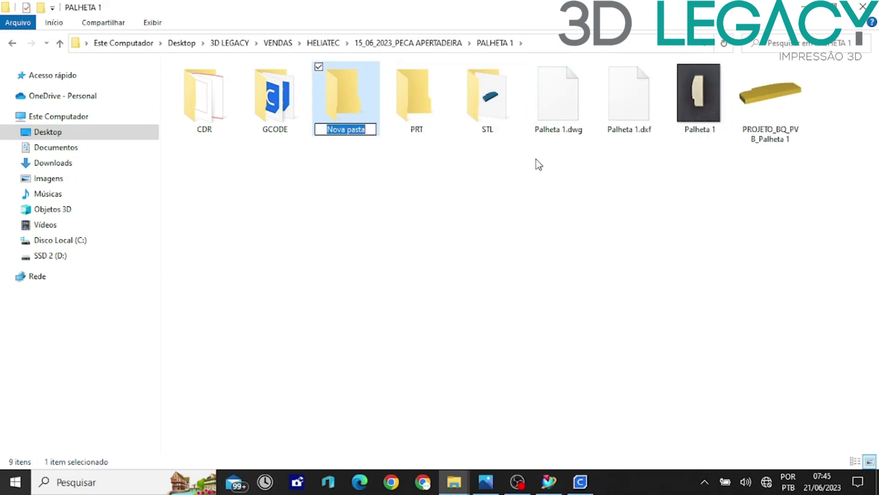
{"action": "type", "text": "DWG"}
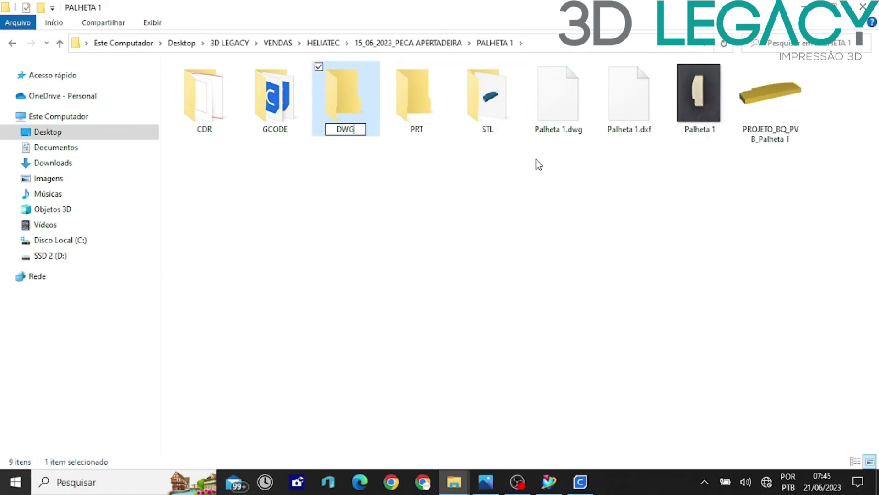
{"action": "key", "text": "Return"}
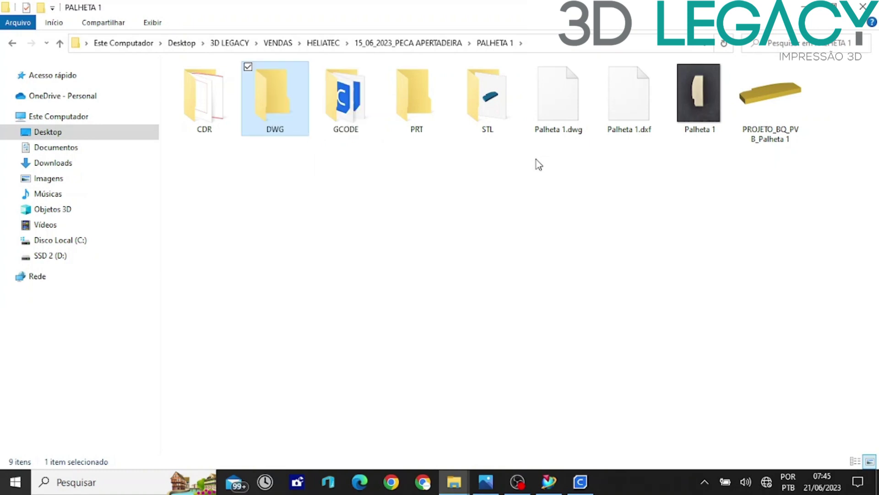
{"action": "left_click_drag", "start_coordinate": [554, 99], "coordinate": [294, 101]}
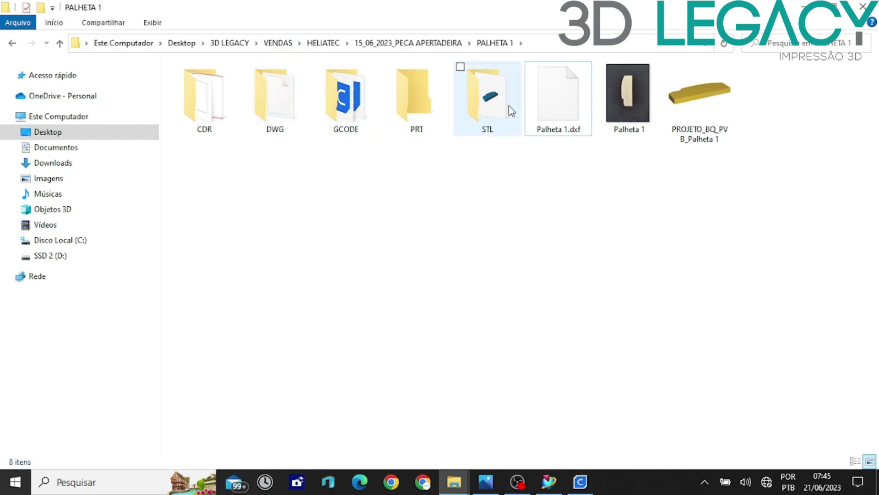
Delete Palheta 1.dxf and move the Palheta 1 photo into a new subfolder named JPG.
{"action": "left_click", "coordinate": [573, 102]}
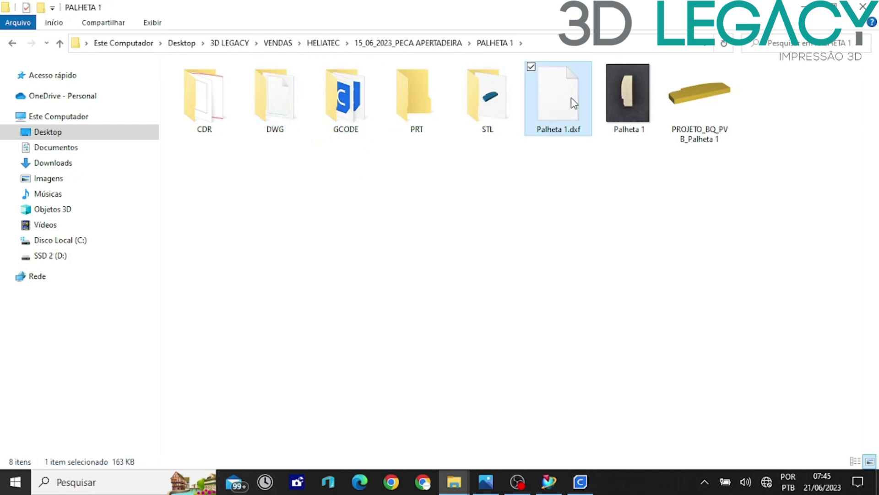
{"action": "key", "text": "Delete"}
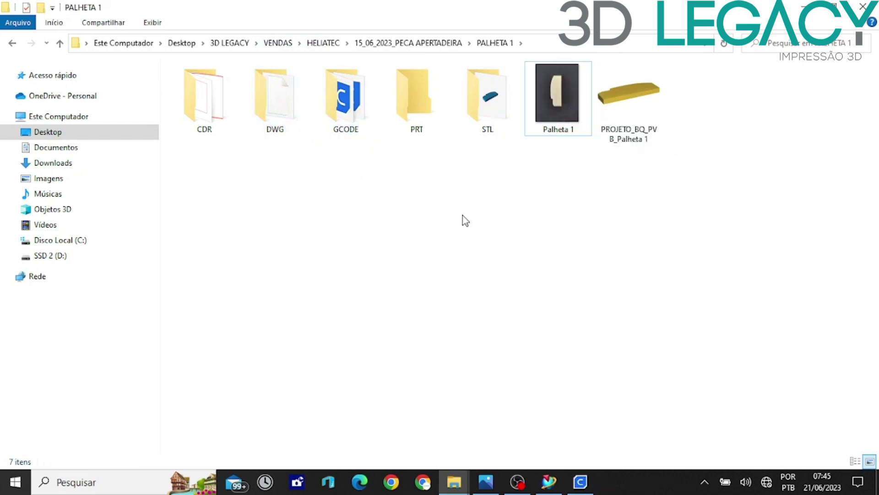
{"action": "key", "text": "ctrl+shift+n"}
{"action": "type", "text": "JPG"}
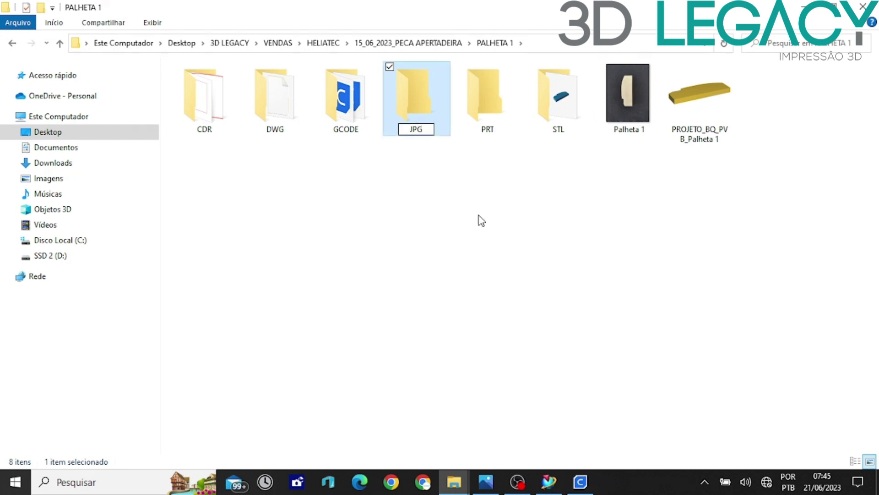
{"action": "left_click", "coordinate": [605, 154]}
{"action": "left_click_drag", "start_coordinate": [622, 101], "coordinate": [425, 103]}
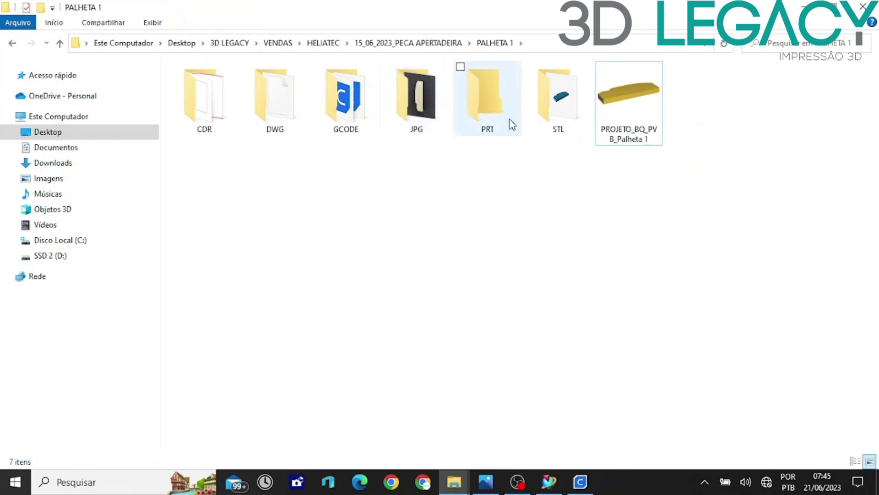
Create a subfolder named 3MF and move the PROJETO_BQ_PVB_Palheta 1 project file into it.
{"action": "left_click", "coordinate": [626, 101]}
{"action": "left_click", "coordinate": [525, 248]}
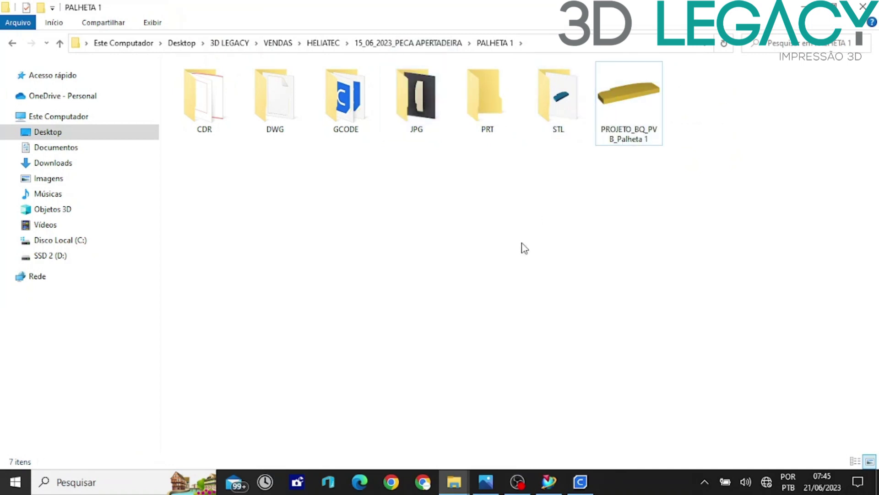
{"action": "key", "text": "ctrl+shift+n"}
{"action": "type", "text": "3MF"}
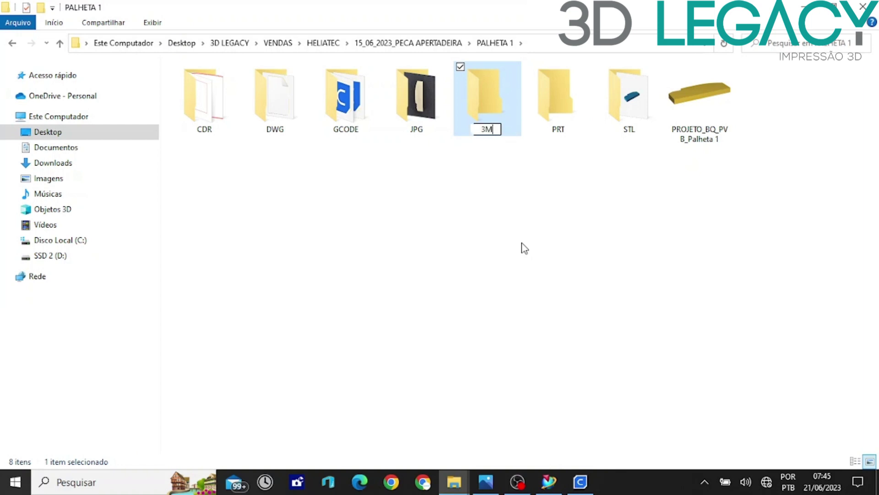
{"action": "left_click", "coordinate": [525, 248]}
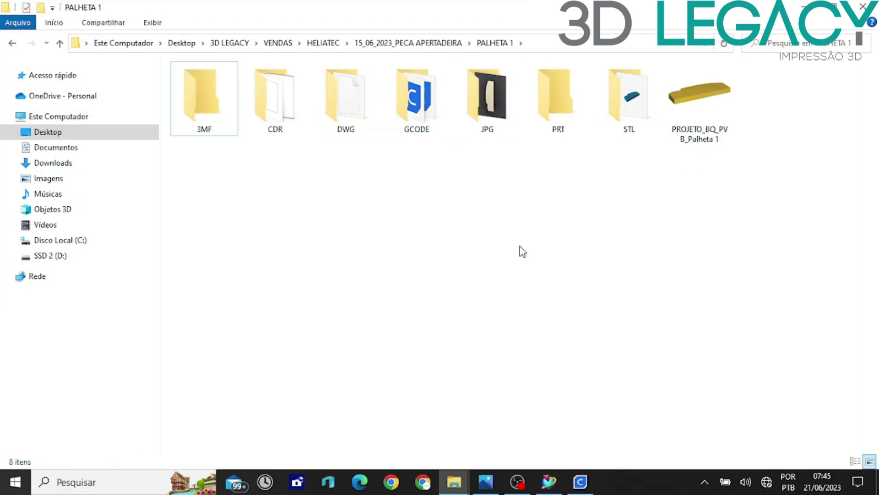
{"action": "left_click_drag", "start_coordinate": [715, 99], "coordinate": [211, 105]}
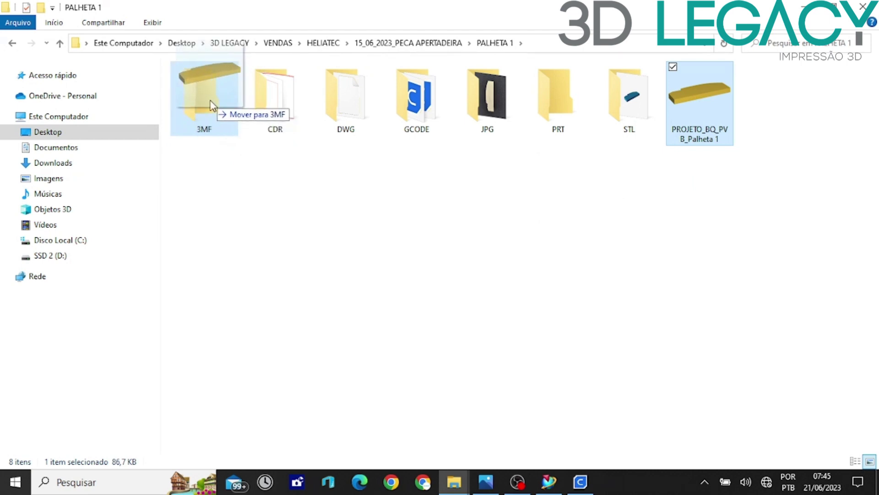
{"action": "left_click_drag", "start_coordinate": [212, 105], "coordinate": [212, 104]}
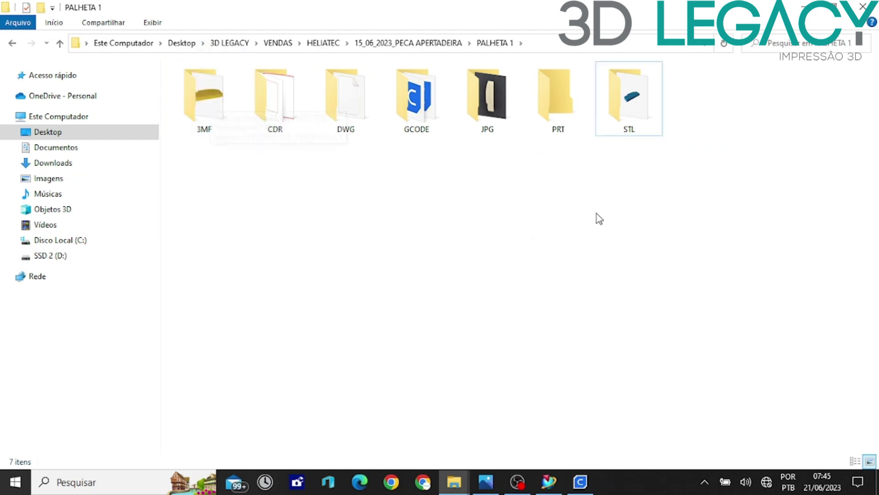
Open the GCODE folder and select both the 1X and 5X Palheta 1 G-code files.
{"action": "left_click", "coordinate": [401, 102]}
{"action": "double_click", "coordinate": [400, 103]}
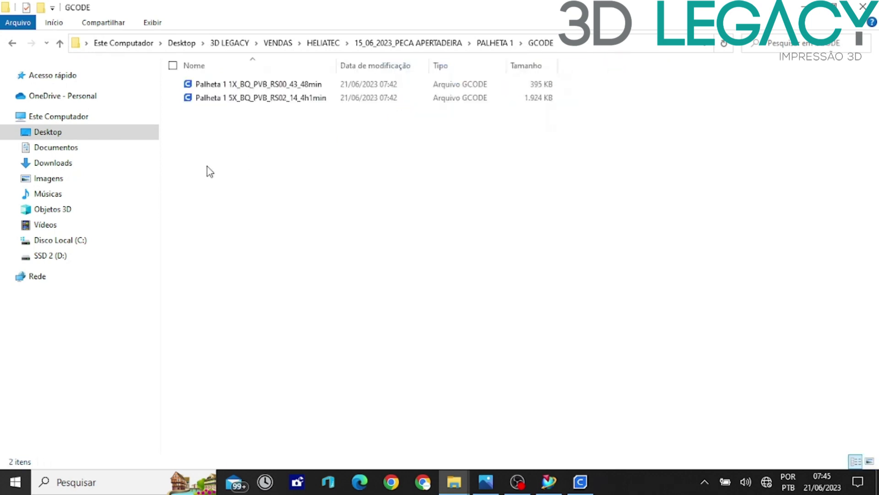
{"action": "left_click_drag", "start_coordinate": [207, 166], "coordinate": [245, 84]}
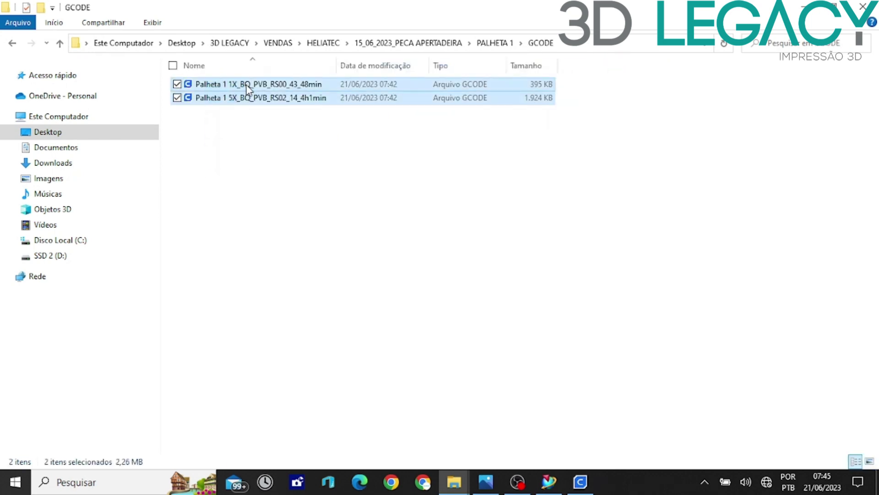